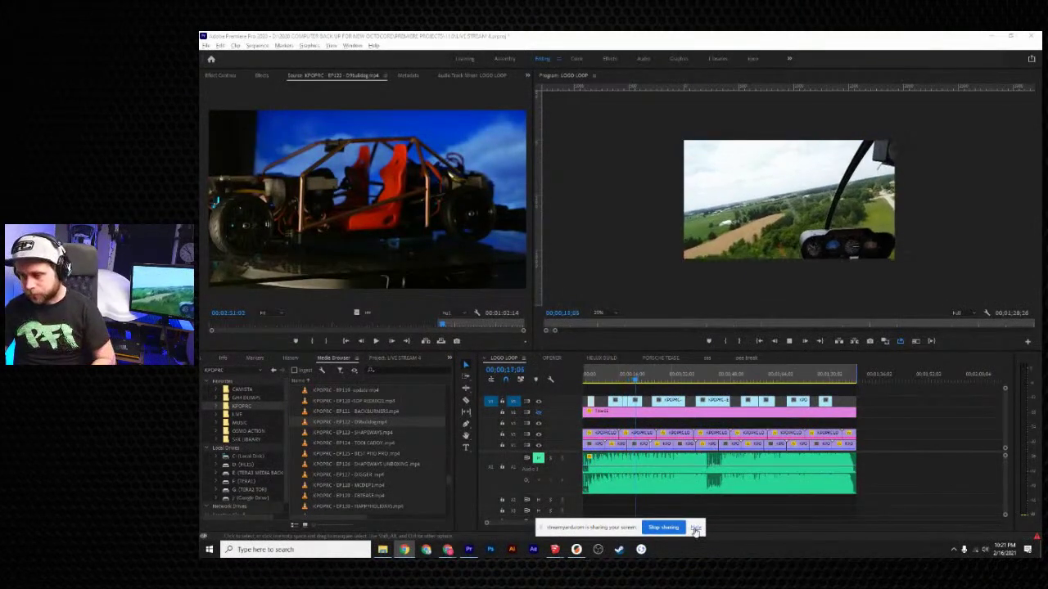
- Switch to the CHASSIS VERS 5 model in SketchUp and examine the tubular subframe with its end plate from several angles
left_click(695, 528)
mouse_move(554, 549)
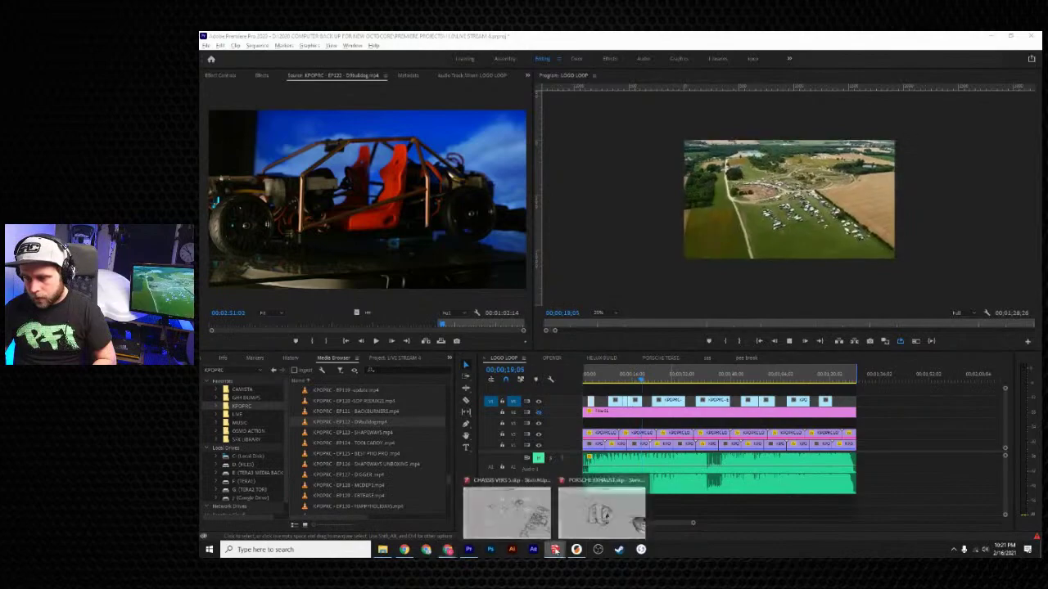
left_click(524, 517)
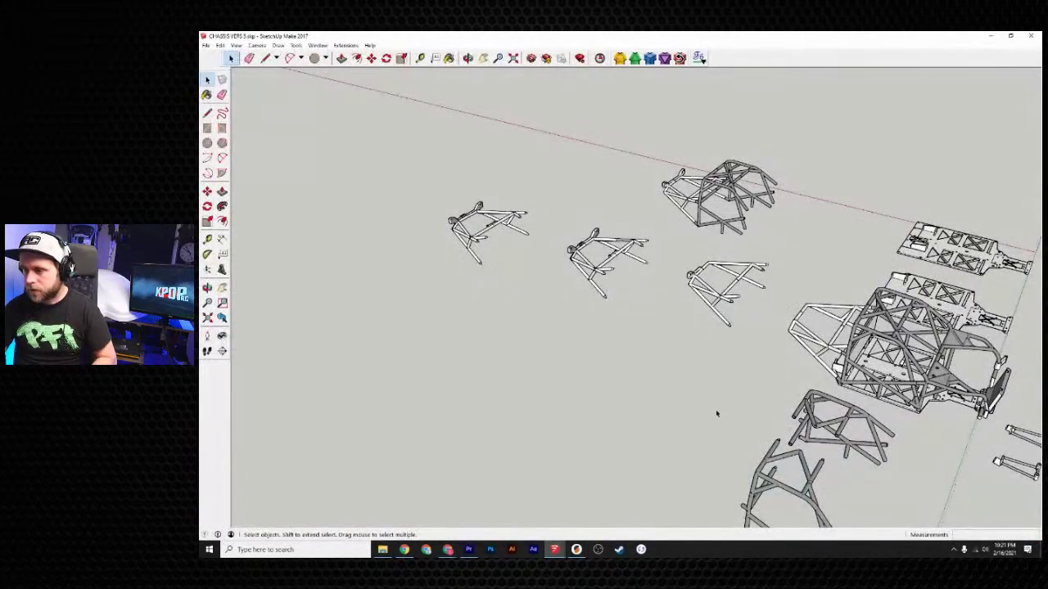
mouse_move(701, 406)
middle_mouse_down()
mouse_move(643, 362)
mouse_move(630, 415)
mouse_move(713, 385)
mouse_move(611, 400)
mouse_move(627, 414)
mouse_move(643, 401)
mouse_move(631, 407)
mouse_move(634, 394)
mouse_move(663, 386)
mouse_move(671, 351)
mouse_move(539, 366)
mouse_move(756, 358)
mouse_move(662, 341)
middle_mouse_up()
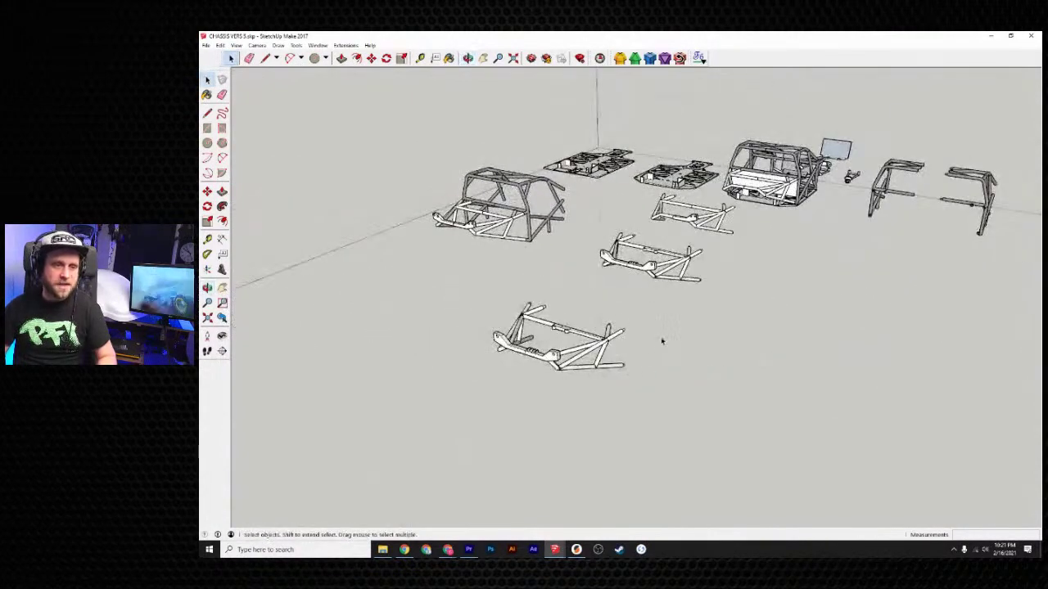
scroll(652, 360, "up", 8)
mouse_move(843, 347)
middle_mouse_down()
mouse_move(823, 335)
mouse_move(744, 425)
mouse_move(707, 403)
middle_mouse_up()
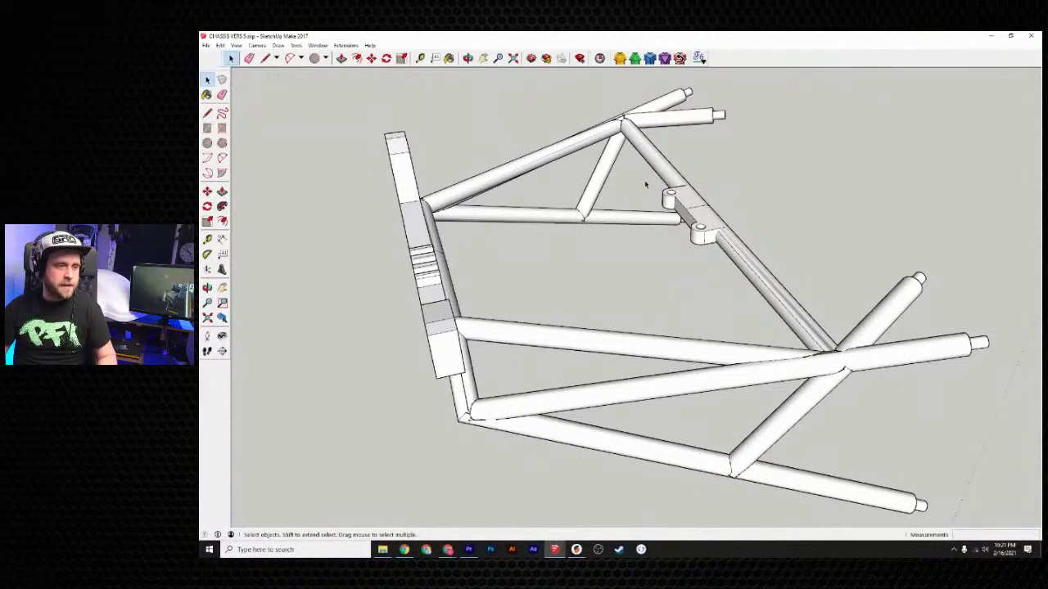
middle_click_drag(524, 312, 644, 315)
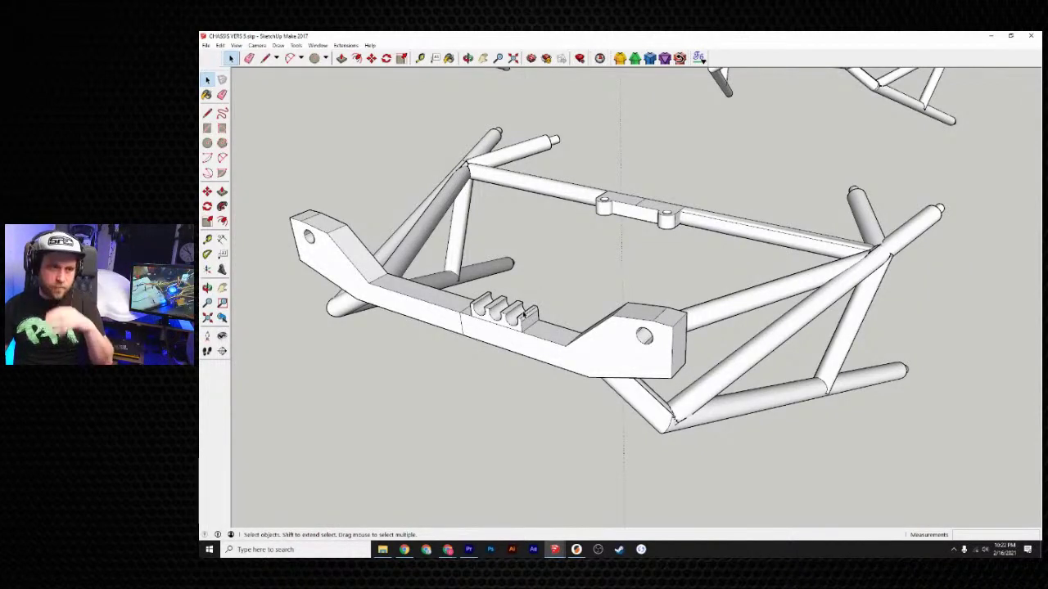
mouse_move(517, 319)
middle_mouse_down()
mouse_move(482, 400)
mouse_move(483, 324)
middle_mouse_up()
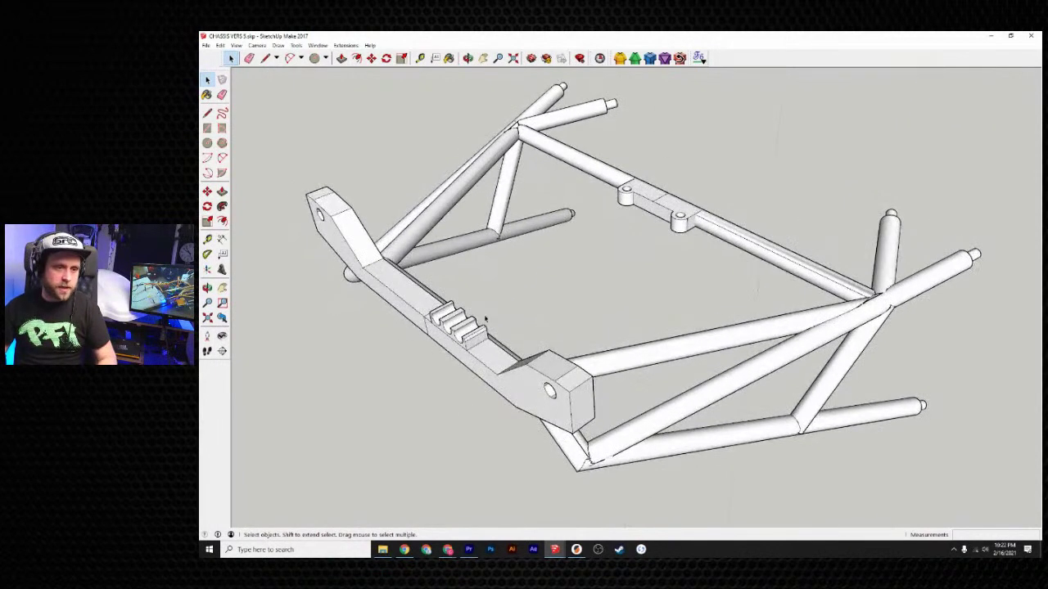
mouse_move(526, 384)
middle_mouse_down()
mouse_move(519, 402)
mouse_move(446, 383)
middle_mouse_up()
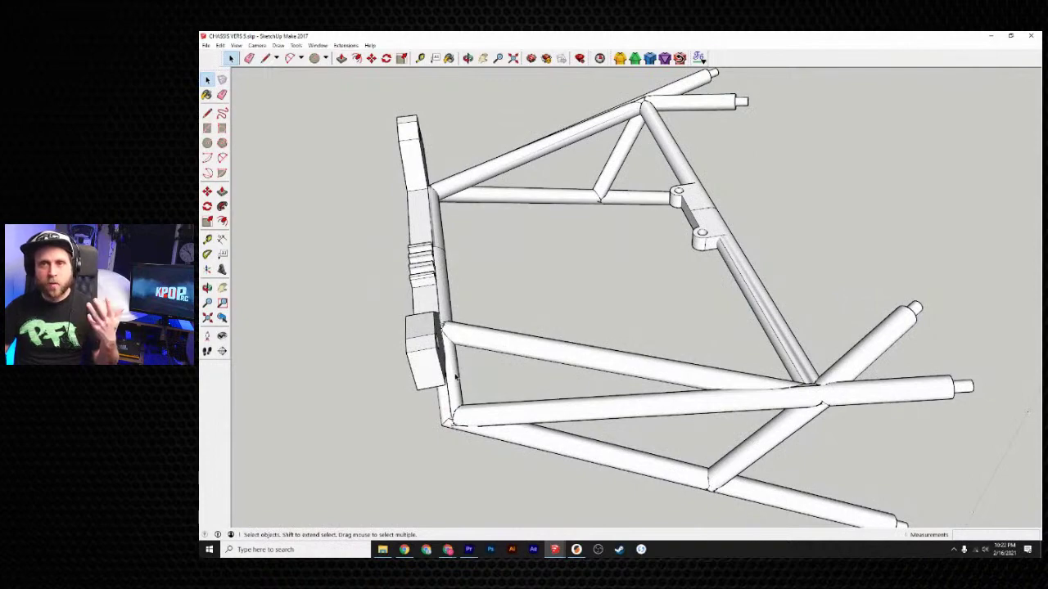
- Examine the front end of the complete chassis assembly, including the radiator, suspension arm mounts and floor plate
scroll(830, 331, "down", 5)
mouse_move(831, 331)
middle_mouse_down("shift")
mouse_move(573, 393)
mouse_move(508, 391)
middle_mouse_up("shift")
scroll(804, 391, "down", 3)
mouse_move(807, 390)
middle_mouse_down("shift")
mouse_move(536, 319)
mouse_move(458, 262)
mouse_move(471, 213)
middle_mouse_up("shift")
mouse_move(904, 315)
middle_mouse_down()
mouse_move(740, 364)
mouse_move(722, 346)
mouse_move(551, 348)
mouse_move(742, 375)
mouse_move(802, 309)
mouse_move(644, 316)
mouse_move(459, 298)
mouse_move(627, 358)
mouse_move(714, 316)
mouse_move(750, 316)
mouse_move(671, 205)
middle_mouse_up()
scroll(696, 305, "up", 8)
mouse_move(941, 282)
middle_mouse_down()
mouse_move(928, 352)
mouse_move(863, 389)
mouse_move(859, 365)
mouse_move(751, 332)
mouse_move(578, 353)
mouse_move(568, 383)
mouse_move(611, 366)
mouse_move(702, 368)
mouse_move(622, 384)
mouse_move(750, 322)
mouse_move(649, 364)
mouse_move(576, 328)
mouse_move(766, 382)
middle_mouse_up()
scroll(627, 279, "up", 2)
scroll(622, 281, "up", 5)
mouse_move(619, 283)
middle_mouse_down()
mouse_move(781, 344)
mouse_move(691, 369)
middle_mouse_up()
scroll(748, 344, "down", 4)
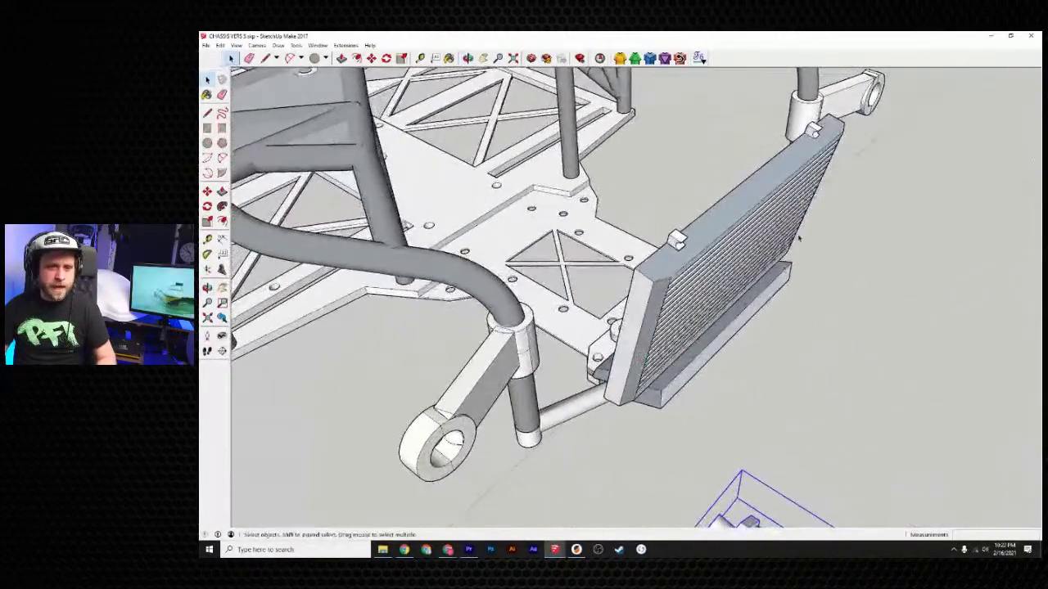
- Try to move the radiator away from the front of the chassis, then undo the move
mouse_move(788, 166)
middle_mouse_down()
mouse_move(788, 299)
mouse_move(686, 277)
mouse_move(701, 345)
mouse_move(690, 326)
middle_mouse_up()
left_click(690, 324)
scroll(748, 345, "down", 4)
mouse_move(749, 347)
middle_mouse_down()
mouse_move(794, 341)
mouse_move(813, 303)
middle_mouse_up()
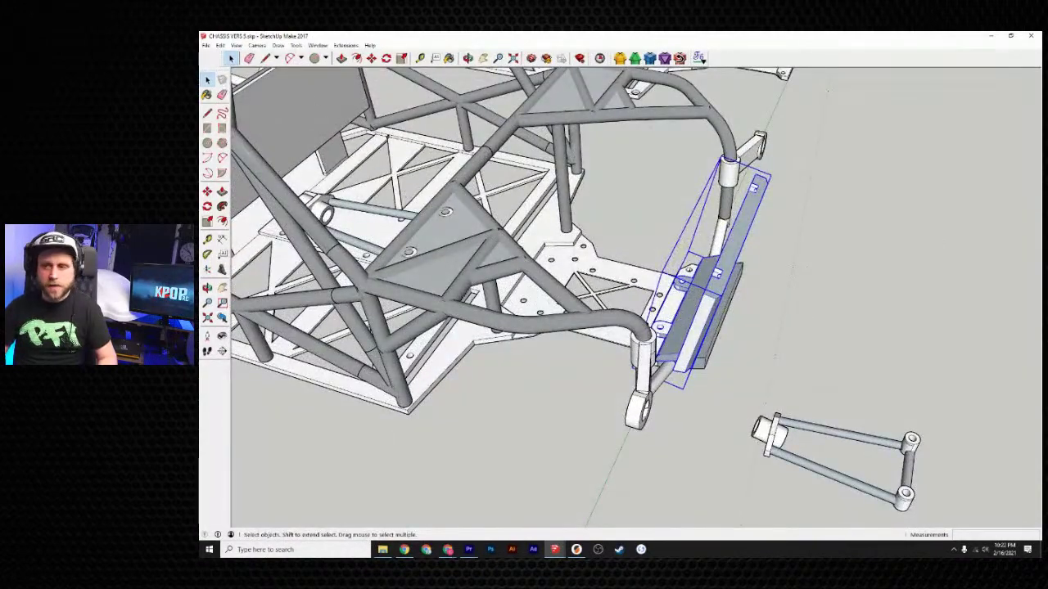
left_click(371, 58)
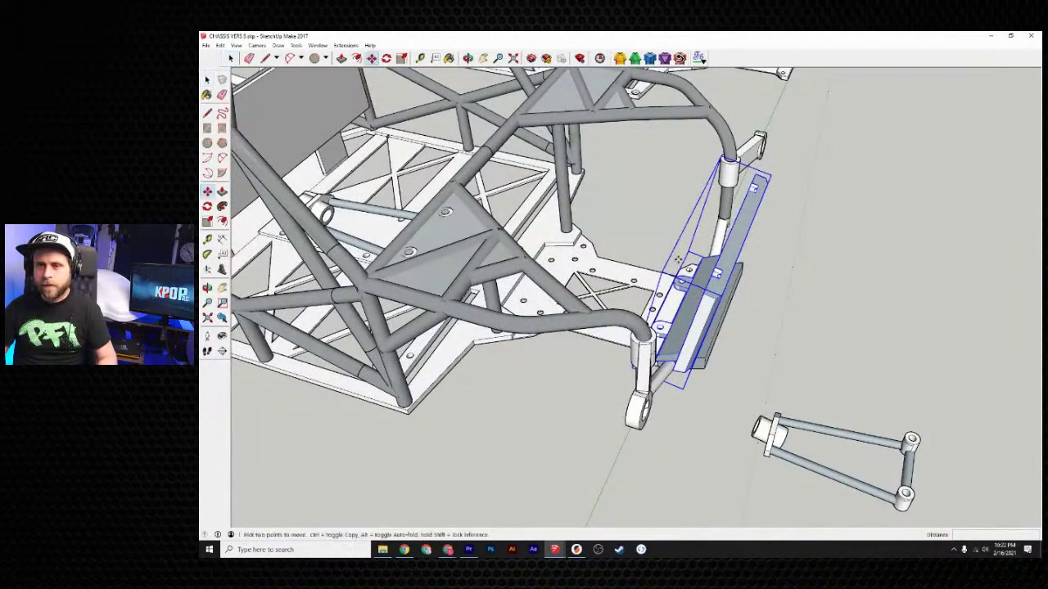
left_click(707, 292)
left_click(945, 237)
mouse_move(723, 363)
middle_mouse_down()
mouse_move(557, 270)
mouse_move(643, 311)
mouse_move(706, 360)
middle_mouse_up()
key("ctrl+z")
- Examine the radiator's placement between the front tubes and in relation to the complete roll cage
middle_click_drag(783, 351, 727, 356)
scroll(654, 295, "up", 5)
key("m")
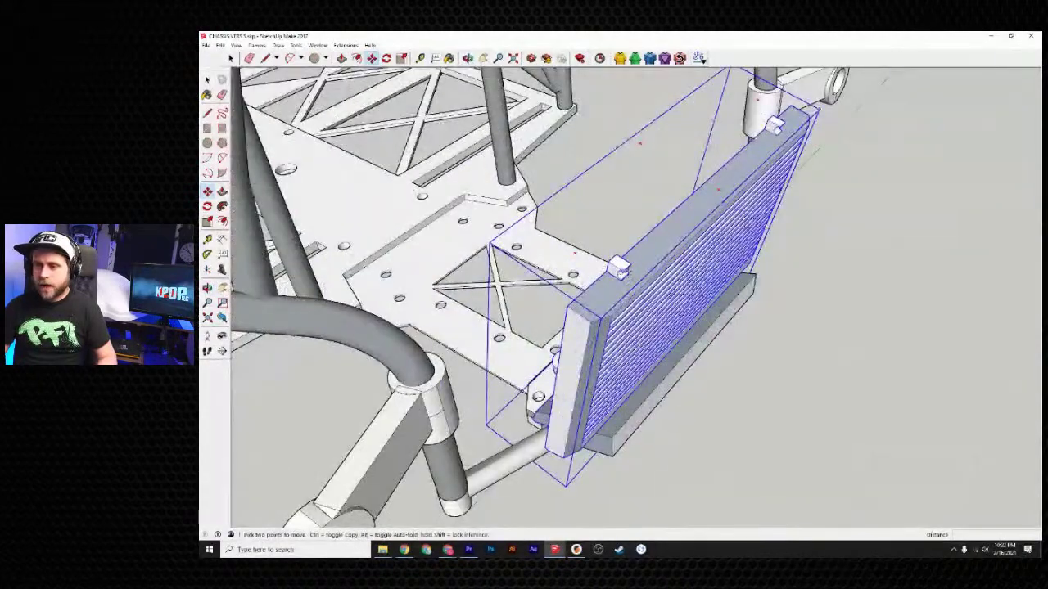
middle_click_drag(815, 145, 809, 217)
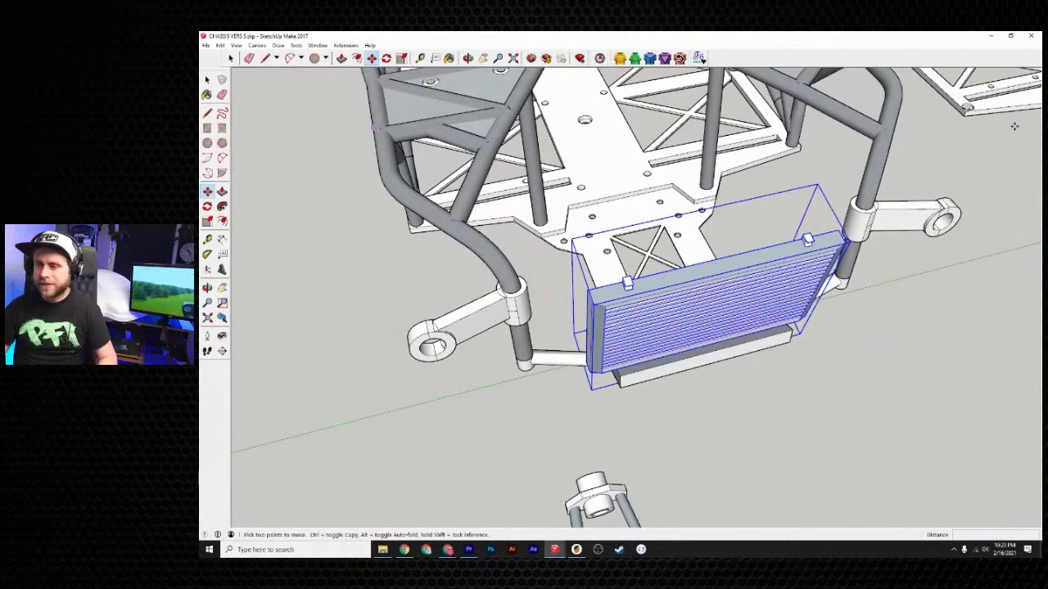
mouse_move(714, 344)
middle_mouse_down()
mouse_move(395, 303)
mouse_move(417, 283)
mouse_move(503, 376)
mouse_move(819, 319)
middle_mouse_up()
scroll(430, 288, "down", 3)
key("m")
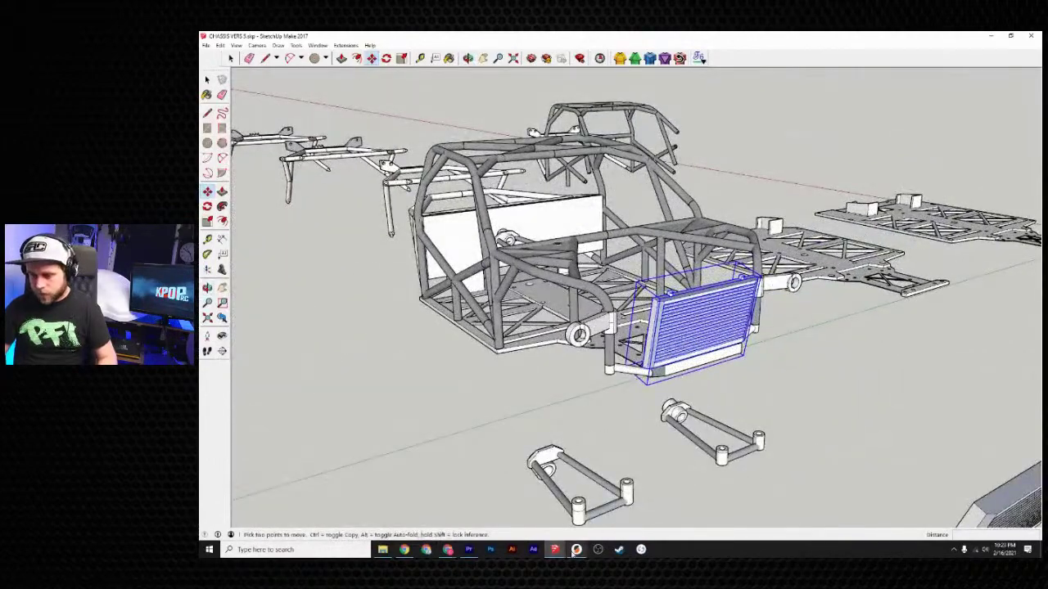
- Switch to the PORSCHE EXHAUST model and examine the assembled turbo's housings, inlet, outlet and mounting flange from all sides
mouse_move(555, 553)
left_click(602, 508)
middle_click_drag(589, 483, 546, 467)
scroll(458, 328, "up", 2)
middle_click_drag(467, 352, 604, 291)
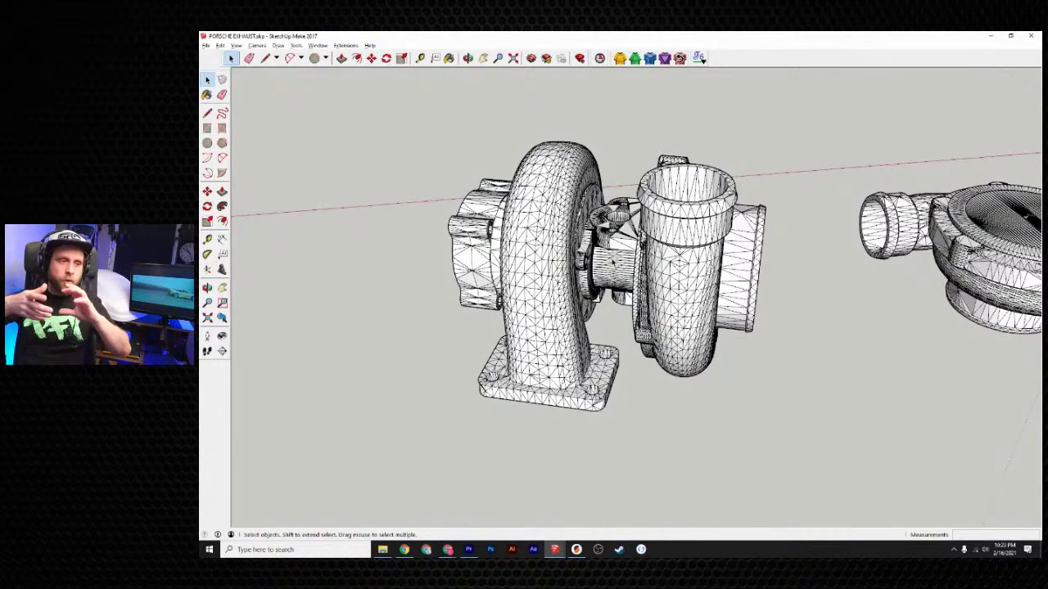
scroll(647, 241, "up", 3)
middle_click_drag(646, 242, 620, 208)
middle_click_drag(605, 284, 604, 220)
middle_click_drag(633, 280, 772, 233)
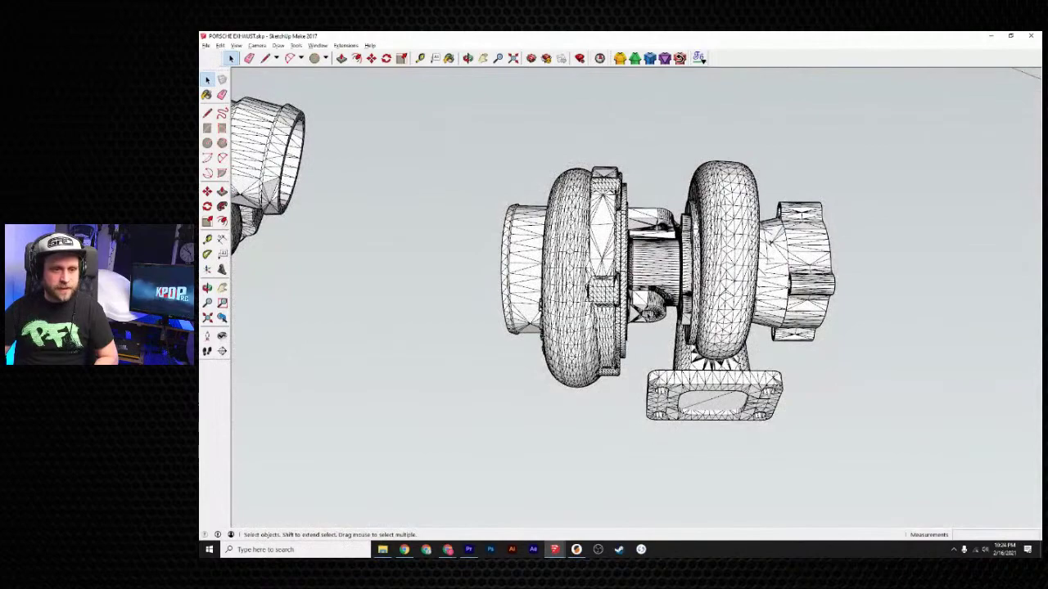
middle_click_drag(657, 310, 667, 543)
middle_click_drag(659, 491, 695, 350)
middle_click_drag(977, 324, 1005, 331)
middle_click_drag(524, 296, 647, 329)
scroll(647, 332, "down", 3)
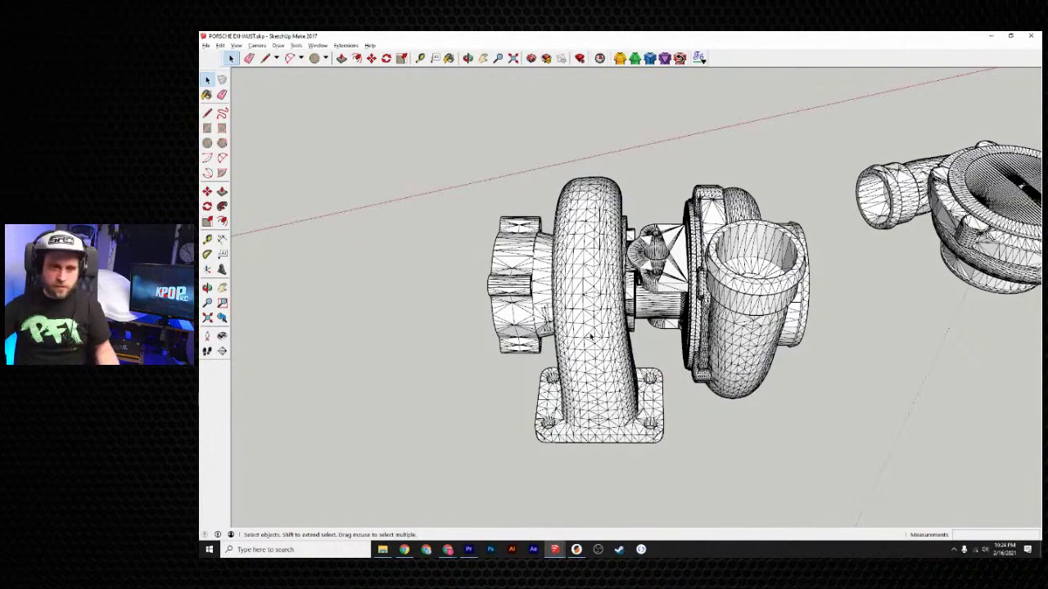
middle_click_drag(606, 370, 686, 413)
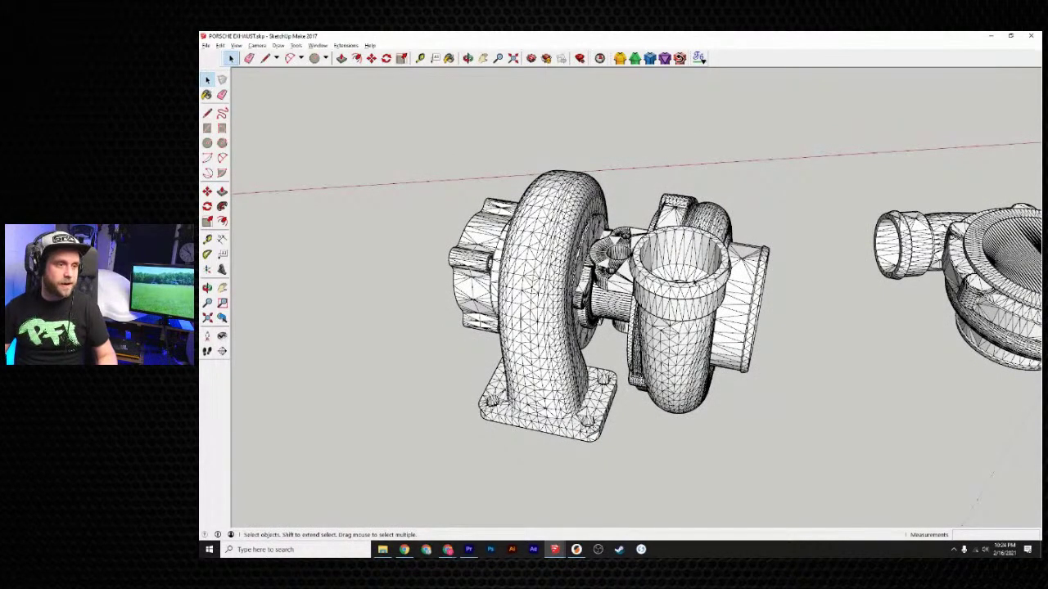
middle_click_drag(687, 292, 701, 318)
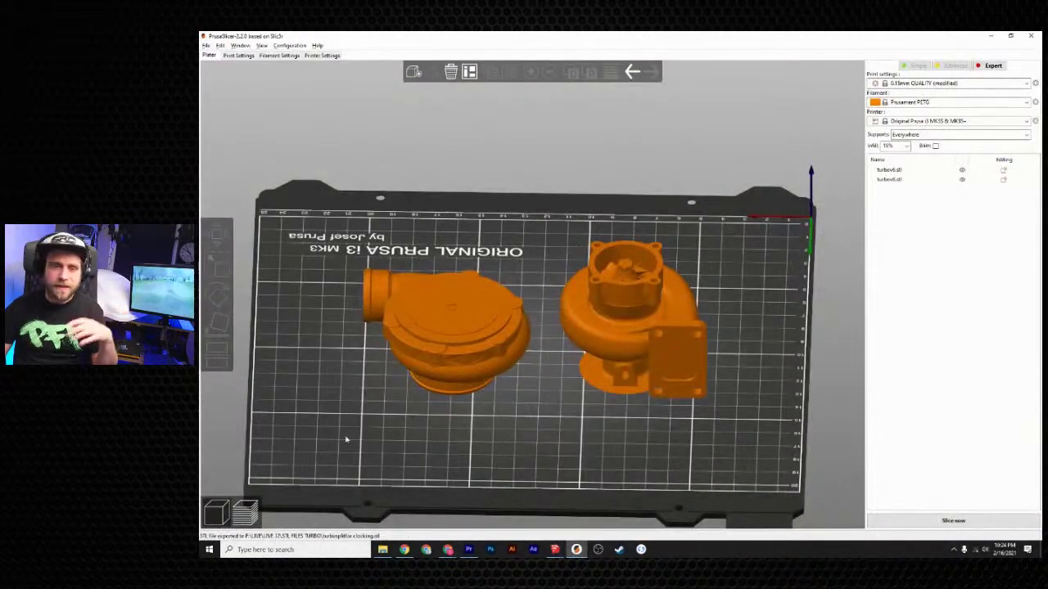
- Move the turbine half of the turbo towards the rear corner of the print bed
left_click_drag(346, 440, 422, 400)
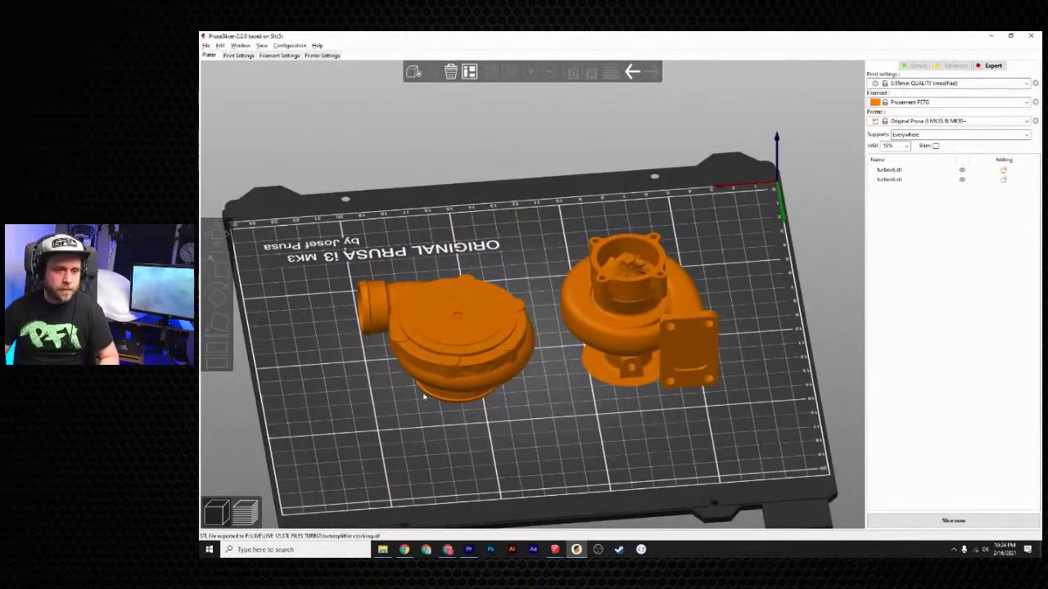
left_click(424, 396)
left_click(463, 411)
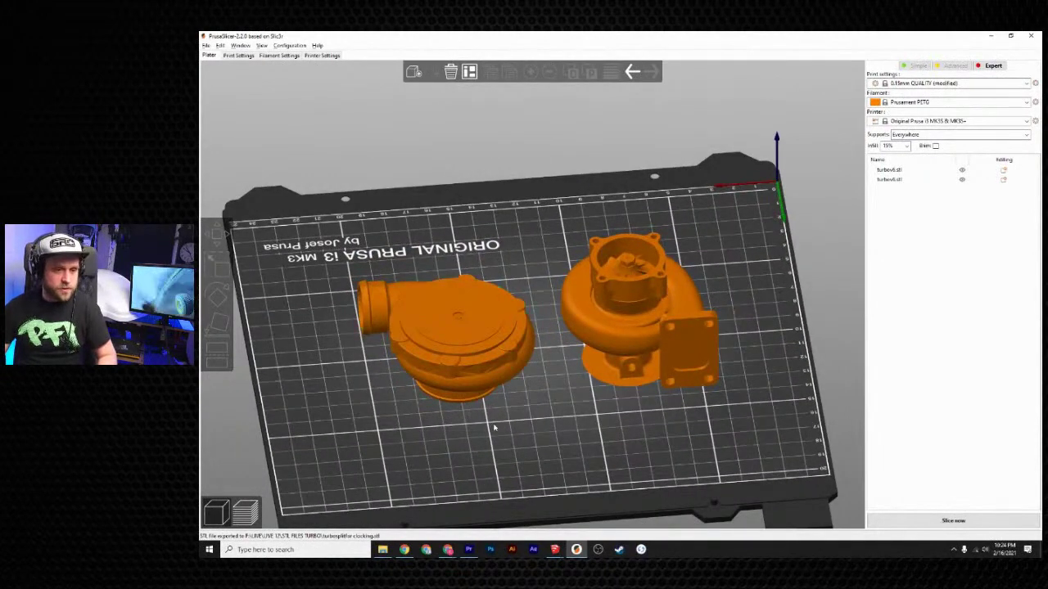
left_click_drag(613, 354, 656, 307)
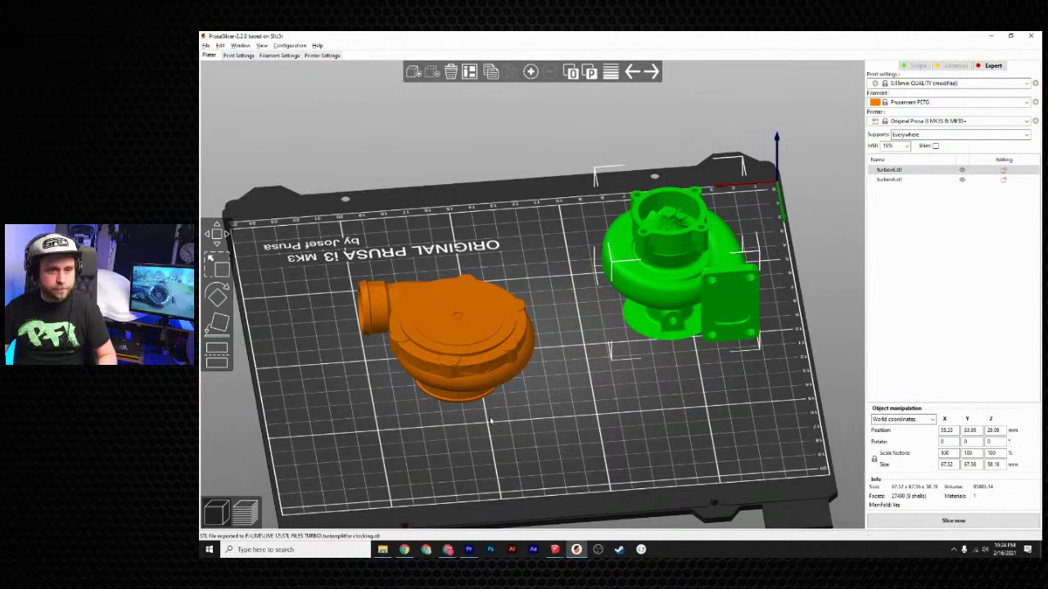
- Undo the moves of the turbo halves and the cut that separated them, restoring the single-piece turbo
left_click(490, 383)
key("ctrl+z")
key("ctrl+z")
key("ctrl+z")
key("ctrl+z")
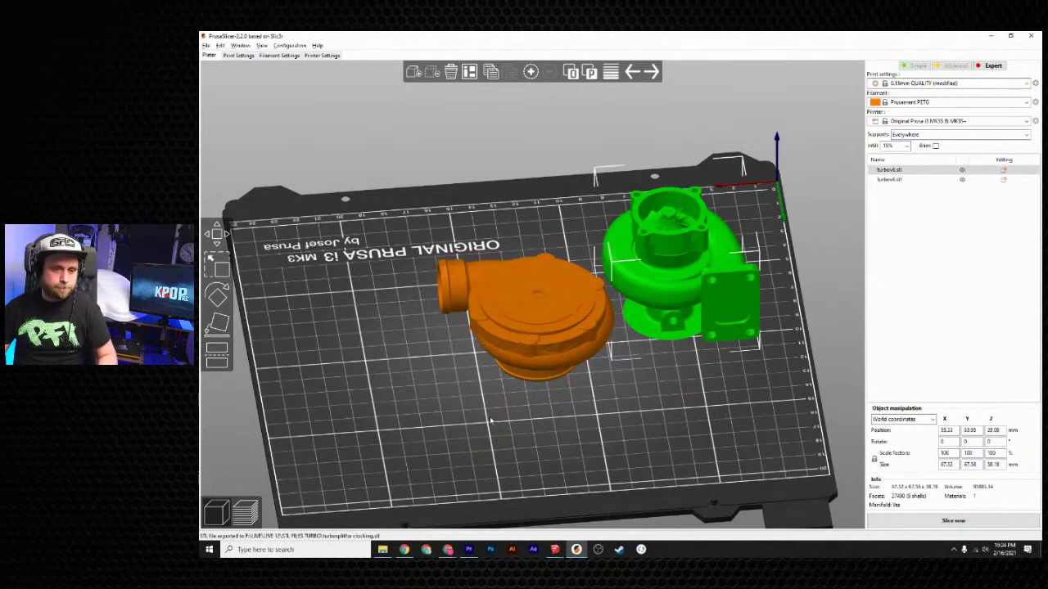
- Cut the whole turbo horizontally between its two housings at Z 34.85 mm, keeping both the upper and lower parts
key("c")
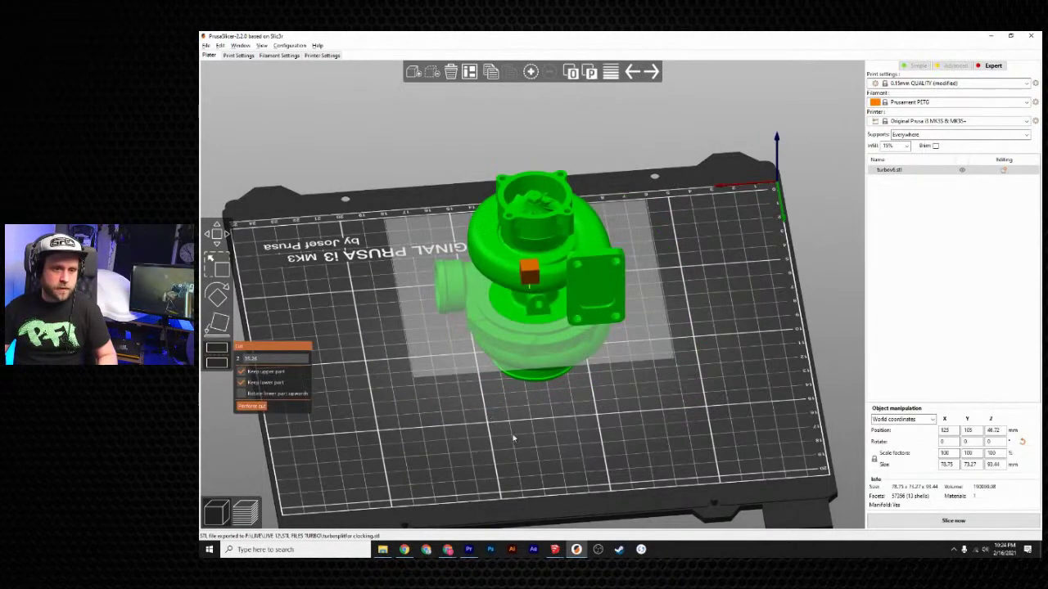
left_click(523, 425)
left_click_drag(524, 444, 530, 320)
mouse_move(529, 282)
left_mouse_down()
mouse_move(502, 300)
mouse_move(531, 283)
left_mouse_up()
left_click_drag(512, 341, 700, 354)
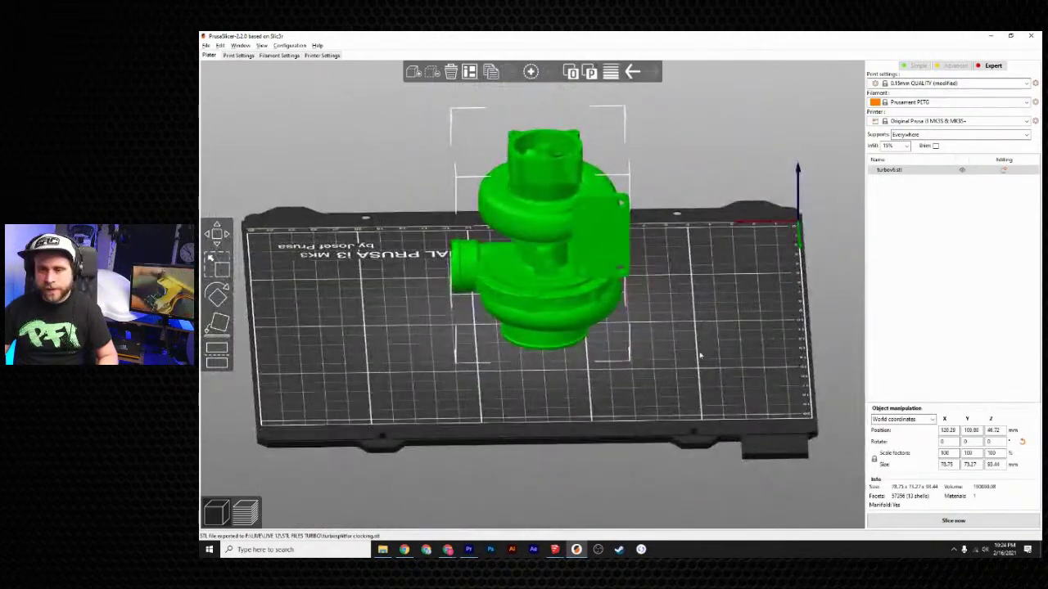
left_click(219, 350)
left_click_drag(547, 221, 539, 244)
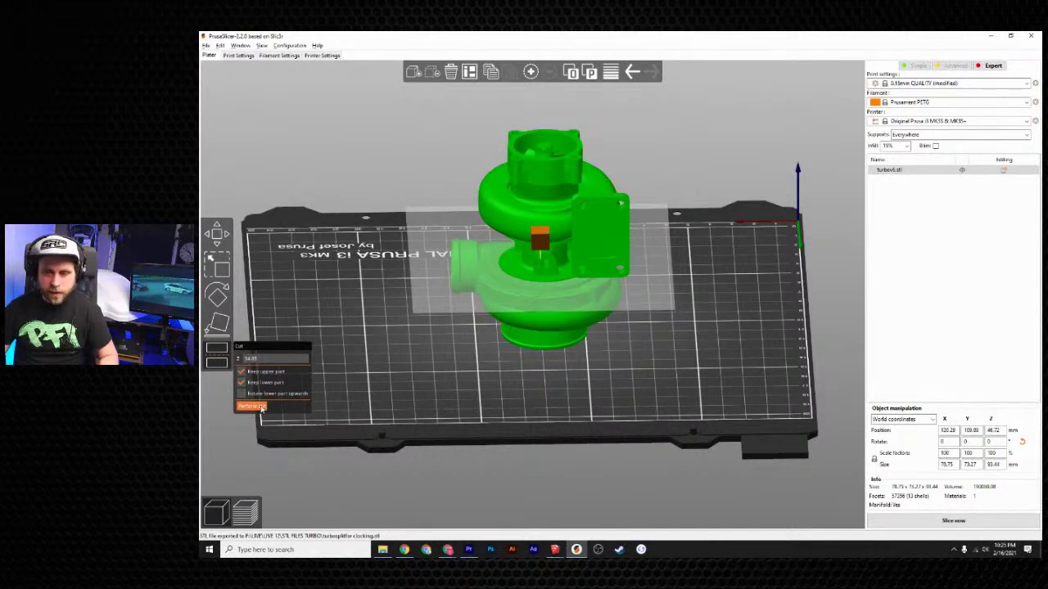
left_click(254, 406)
- Move the lower compressor half aside on the print bed so that it stands clear of the turbine half
left_click(563, 293)
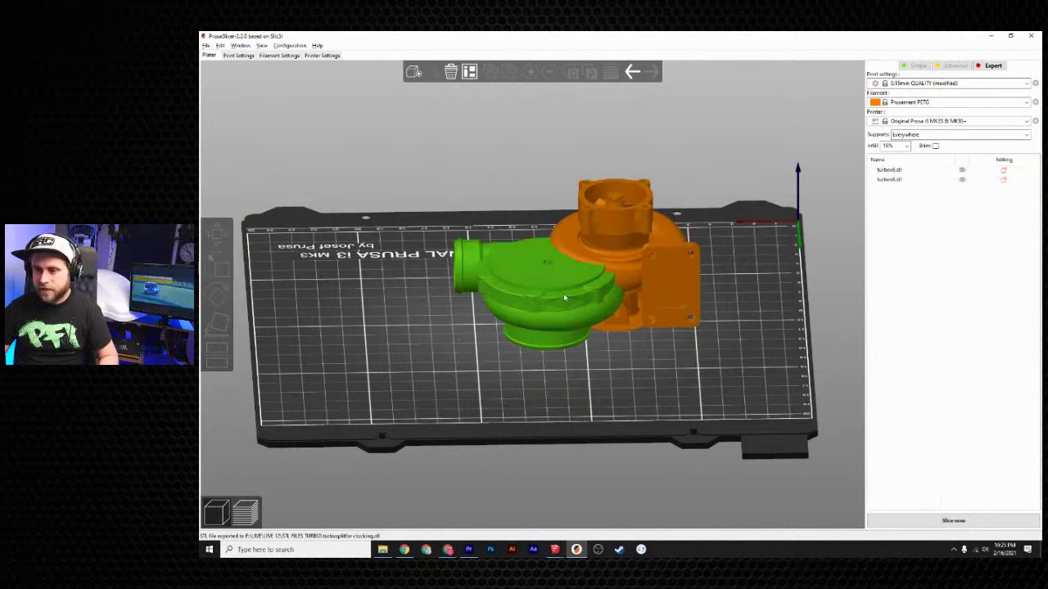
left_click_drag(563, 293, 408, 288)
left_click_drag(580, 269, 604, 270)
left_click_drag(456, 314, 484, 291)
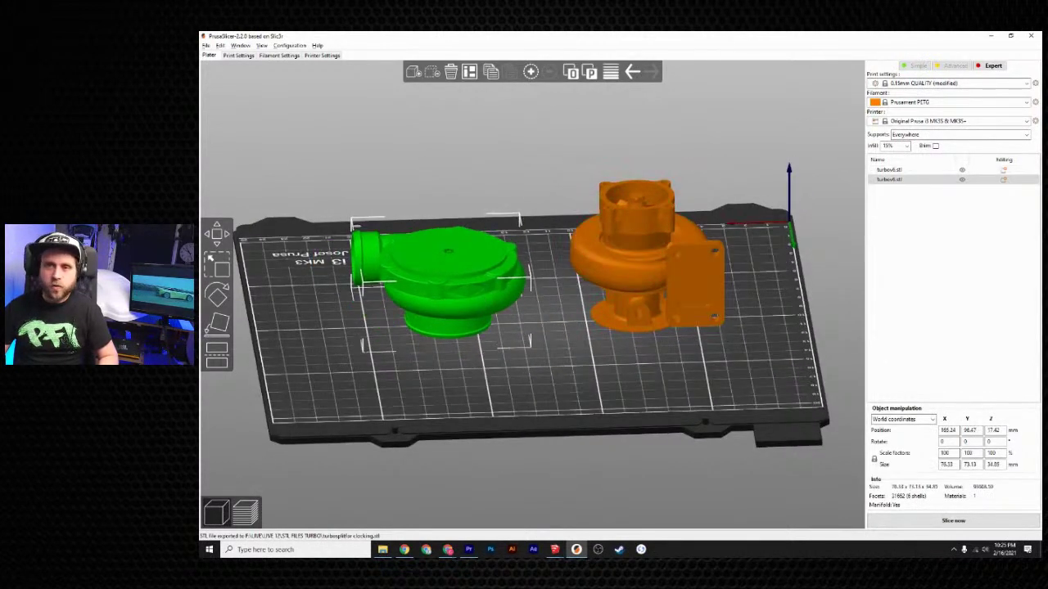
- Bring up the option for exporting the plate as an STL file
left_click(206, 45)
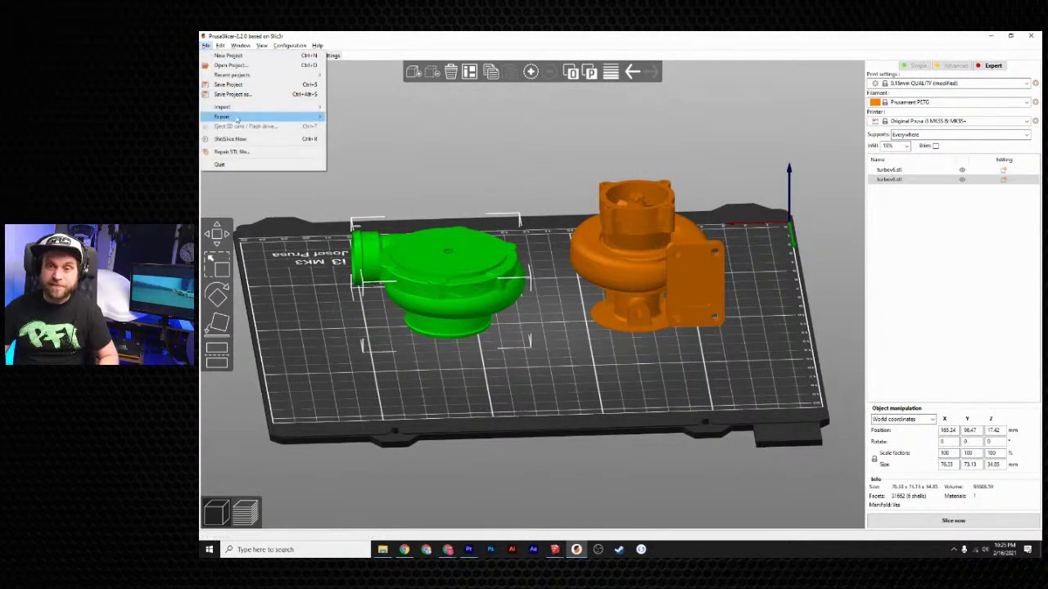
mouse_move(233, 117)
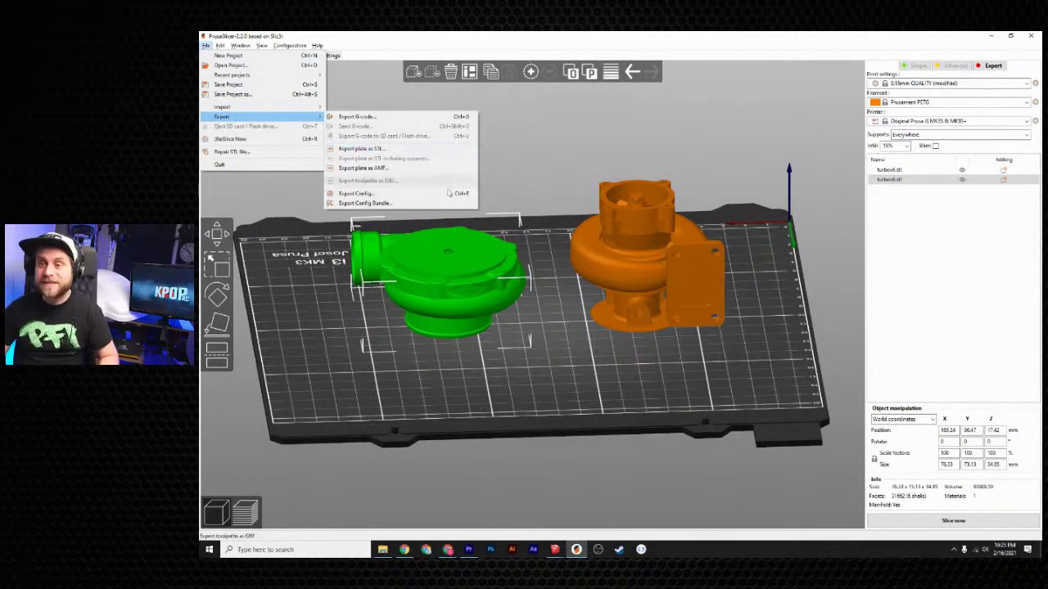
left_click(402, 149)
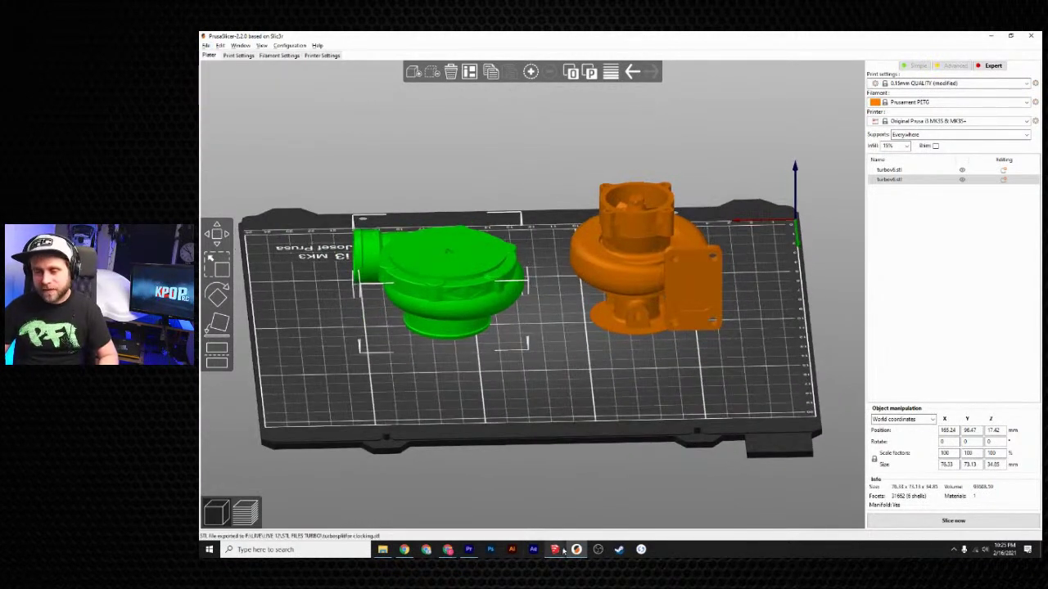
- Switch to the PORSCHE EXHAUST model in SketchUp and inspect the two separate turbo halves, selecting each in turn
mouse_move(556, 550)
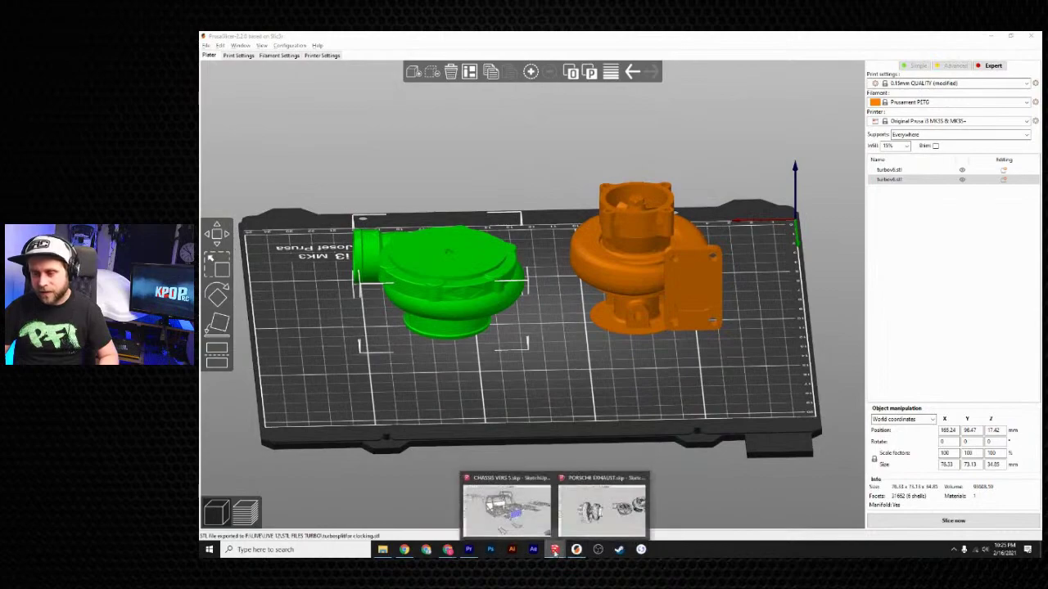
left_click(581, 516)
middle_click_drag(800, 404, 610, 385)
middle_click_drag(563, 284, 595, 274)
left_click(756, 267)
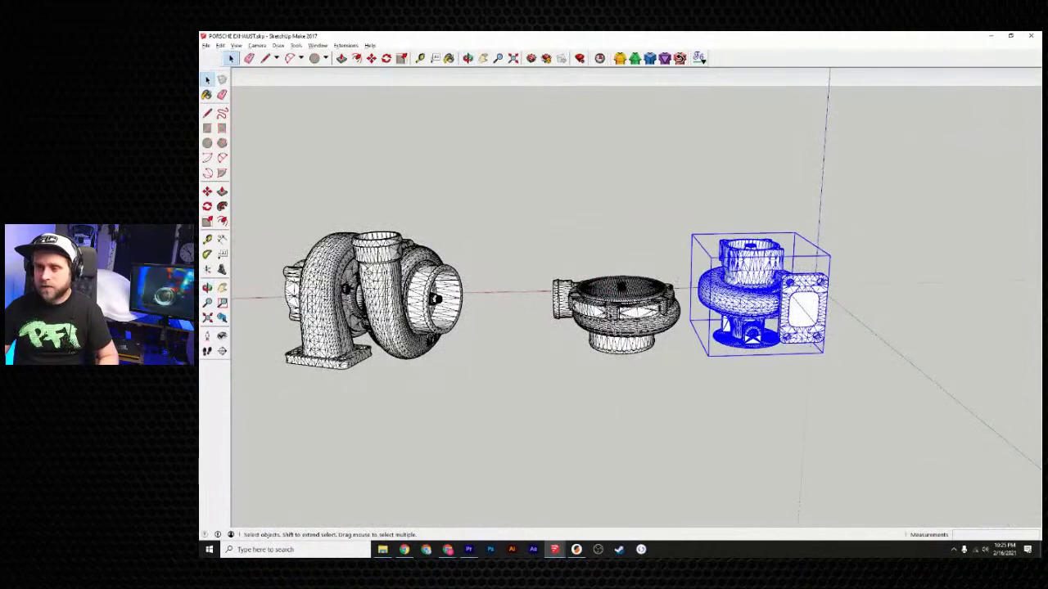
mouse_move(743, 365)
middle_mouse_down()
mouse_move(680, 383)
mouse_move(734, 414)
mouse_move(741, 377)
middle_mouse_up()
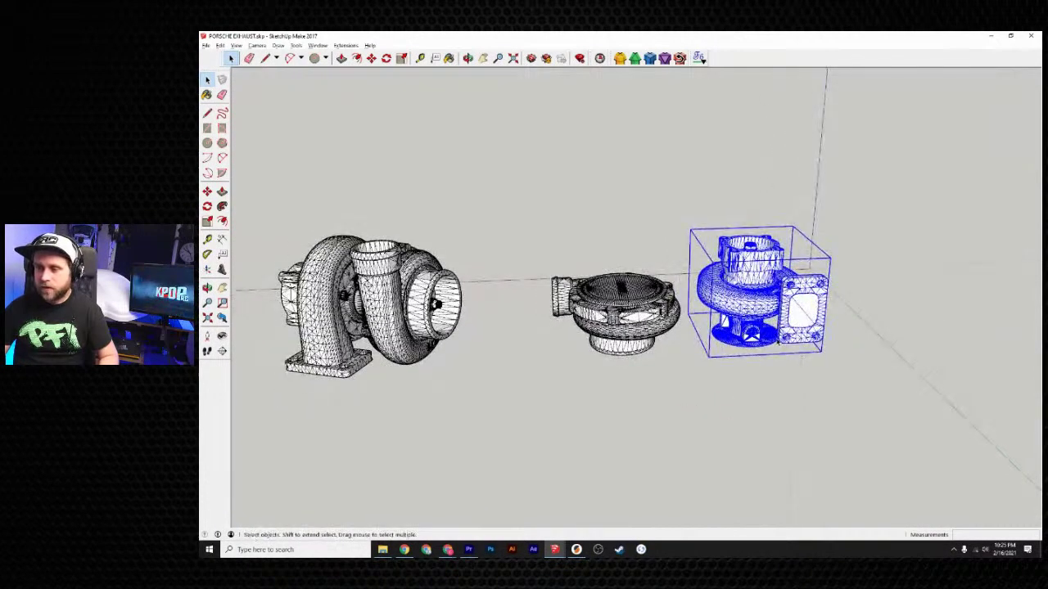
middle_click_drag(756, 344, 605, 442)
left_click(620, 315)
- Open the assembled turbo group for editing and select the turbine-side half inside it
middle_click_drag(529, 365, 702, 262)
left_click(675, 315)
right_click(674, 306)
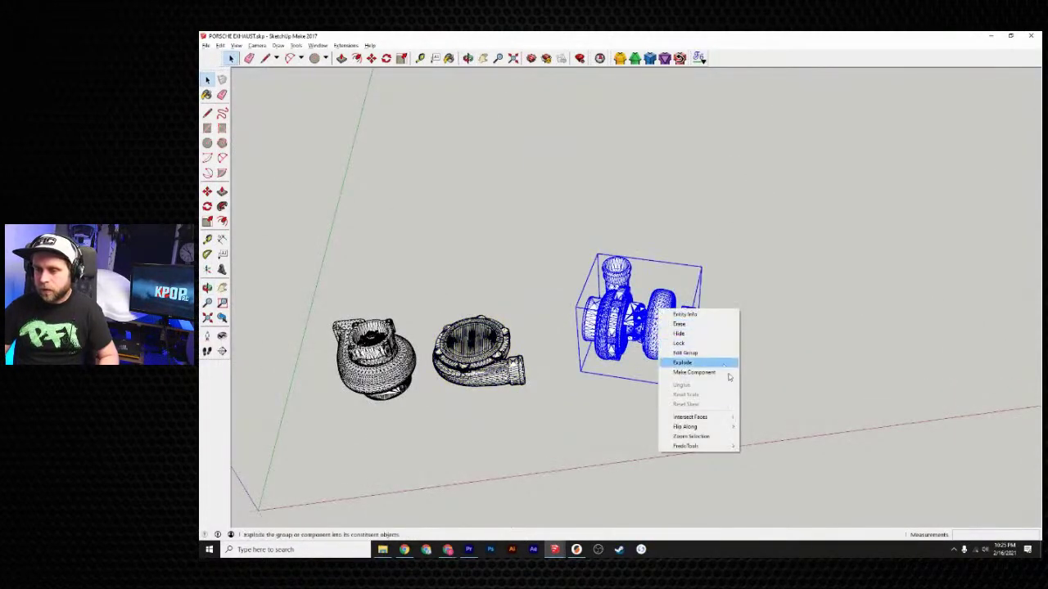
left_click(695, 353)
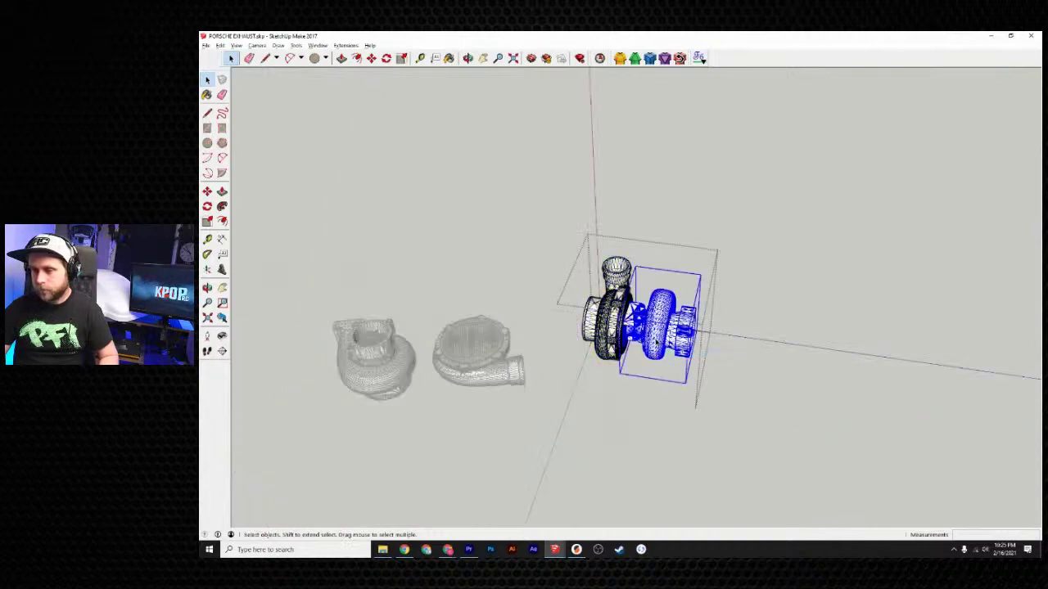
left_click(610, 328)
middle_click_drag(610, 327, 968, 329)
scroll(598, 353, "up", 5)
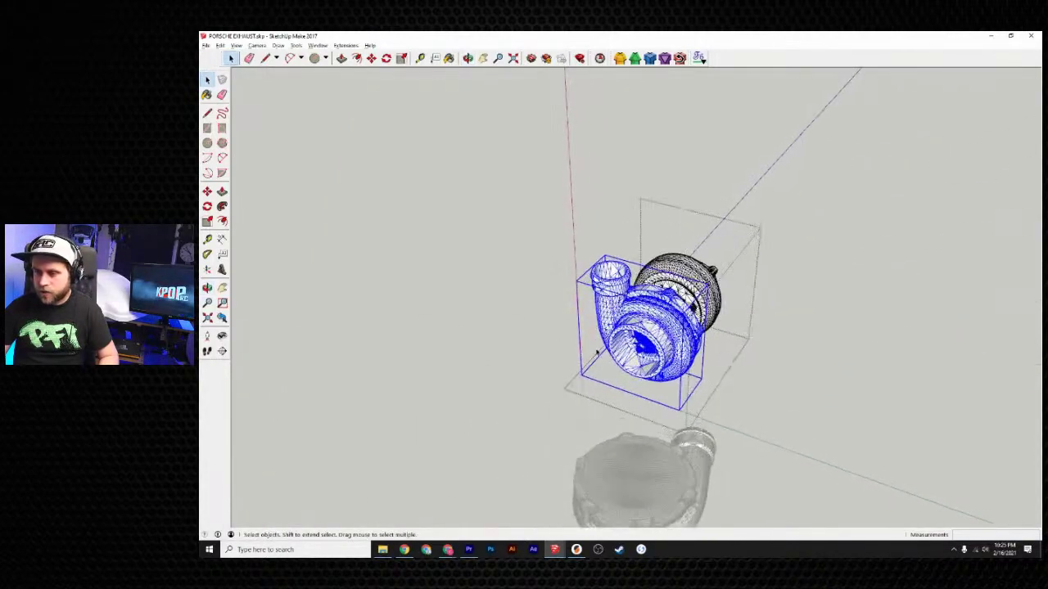
middle_click_drag(629, 373, 819, 241)
scroll(684, 369, "up", 6)
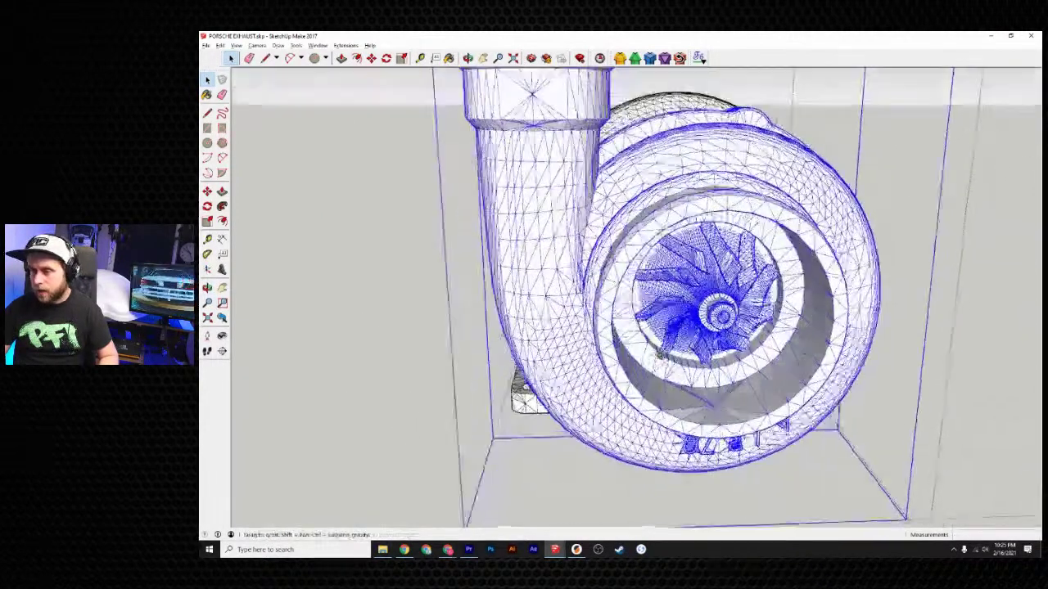
middle_click_drag(684, 368, 629, 336)
key("q")
scroll(655, 273, "up", 5)
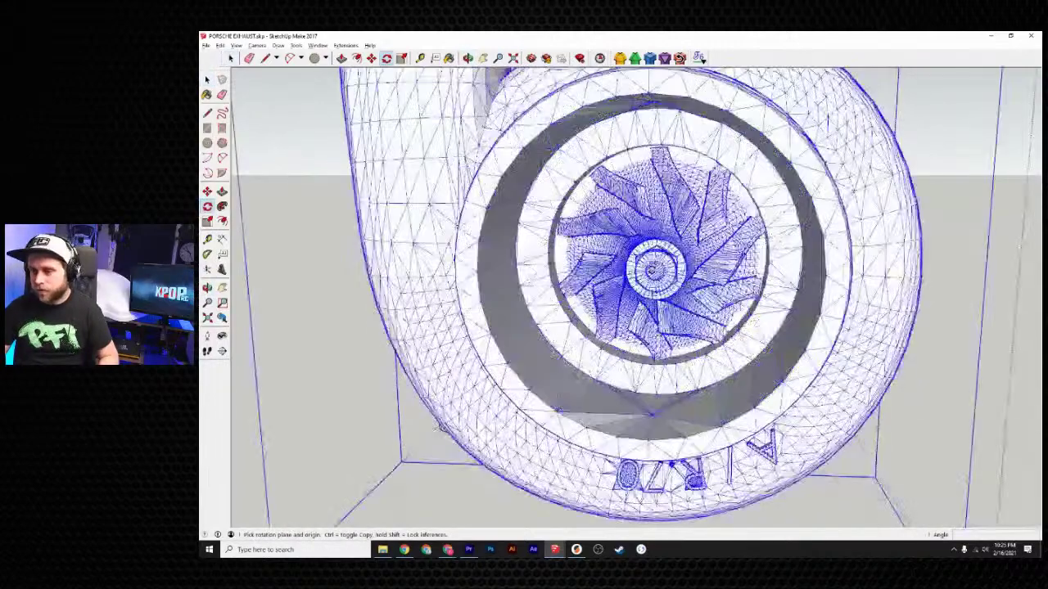
scroll(655, 275, "up", 1)
middle_click_drag(656, 276, 398, 347)
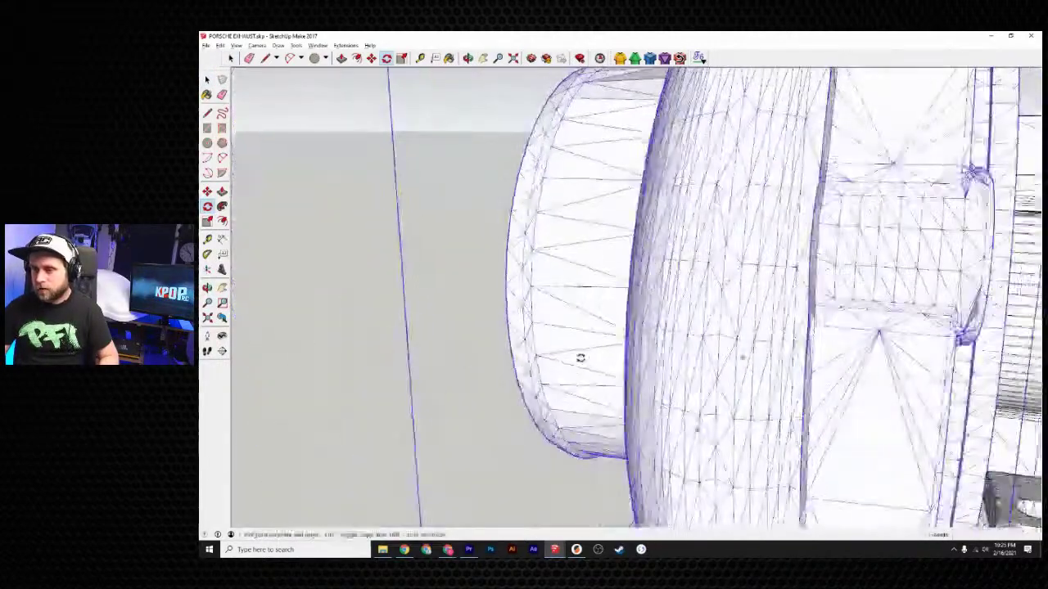
scroll(811, 335, "down", 1)
scroll(789, 334, "down", 5)
left_click(231, 58)
- Try to anchor a rotation of the turbine-side half at the centre of its wheel hub
left_click(659, 339)
middle_click_drag(868, 361, 507, 348)
middle_click_drag(837, 397, 714, 390, "shift")
left_click(821, 310)
right_click(713, 389)
left_click(753, 432)
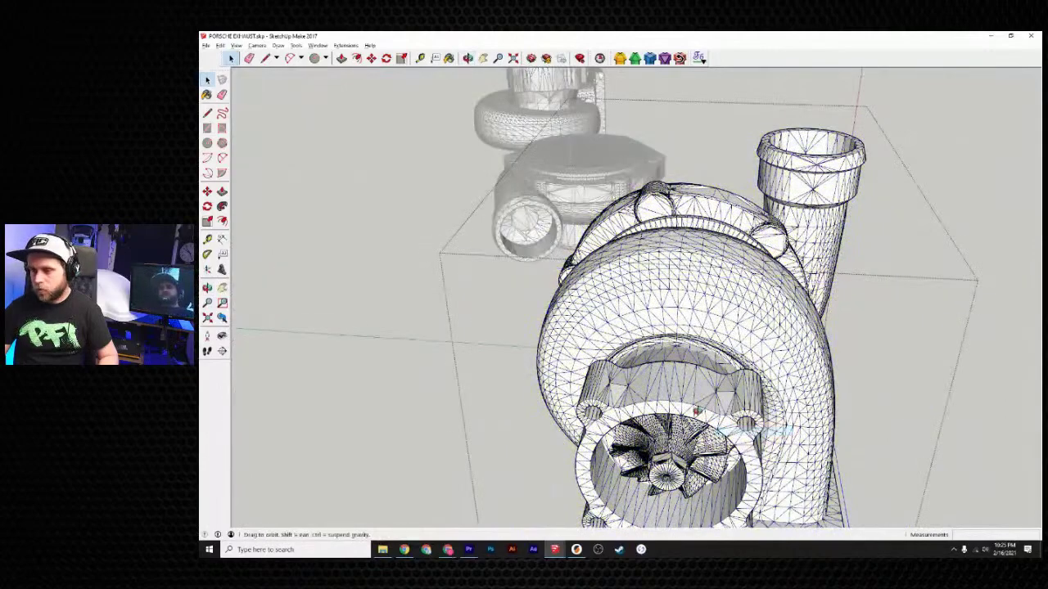
middle_click_drag(751, 426, 697, 260)
scroll(696, 260, "up", 3)
scroll(696, 260, "up", 5)
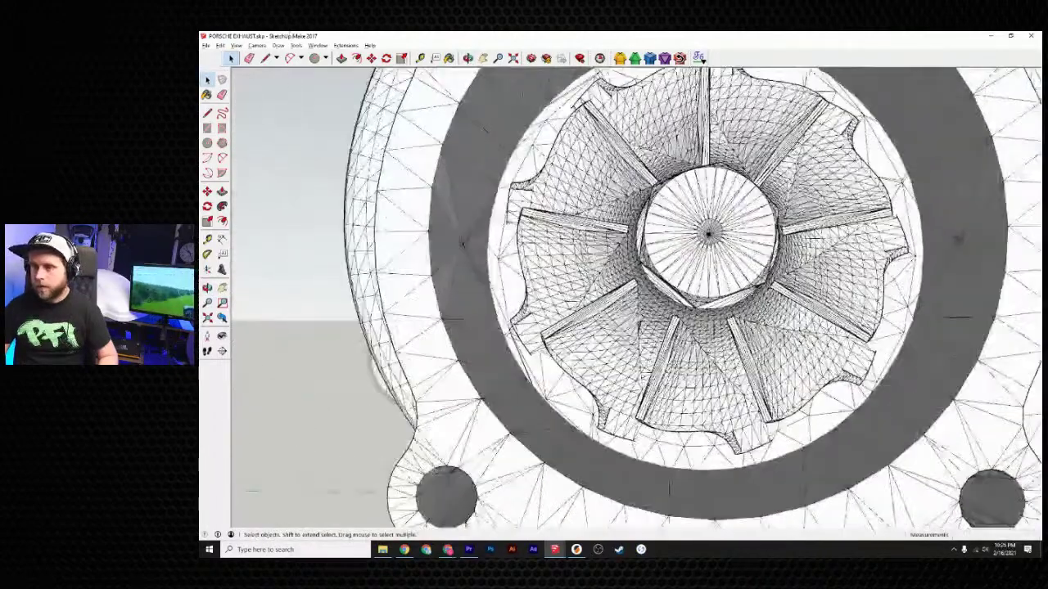
left_click(386, 58)
left_click(386, 58)
scroll(698, 219, "up", 6)
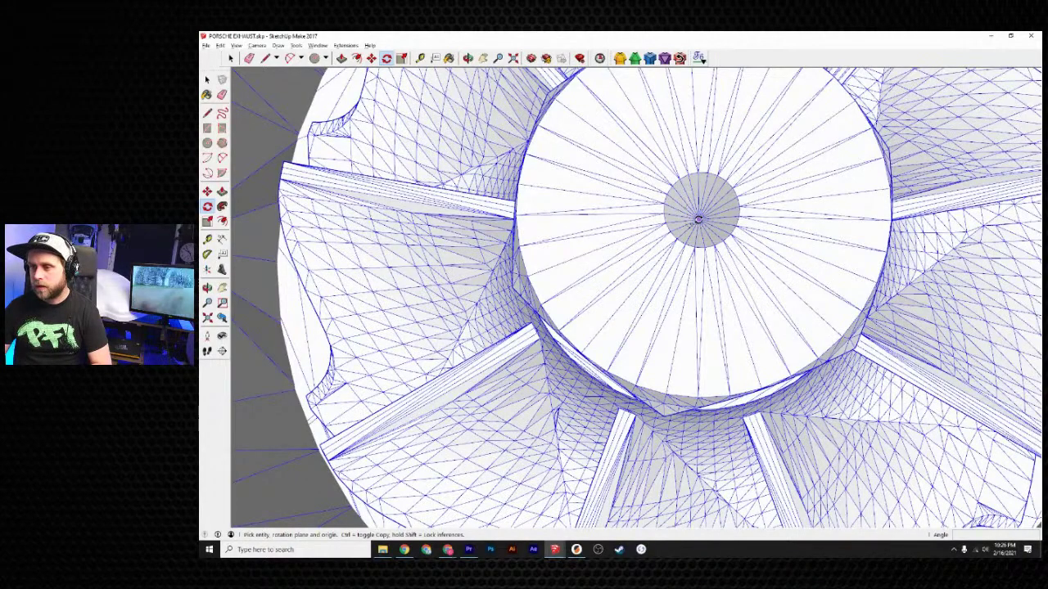
scroll(870, 234, "down", 8)
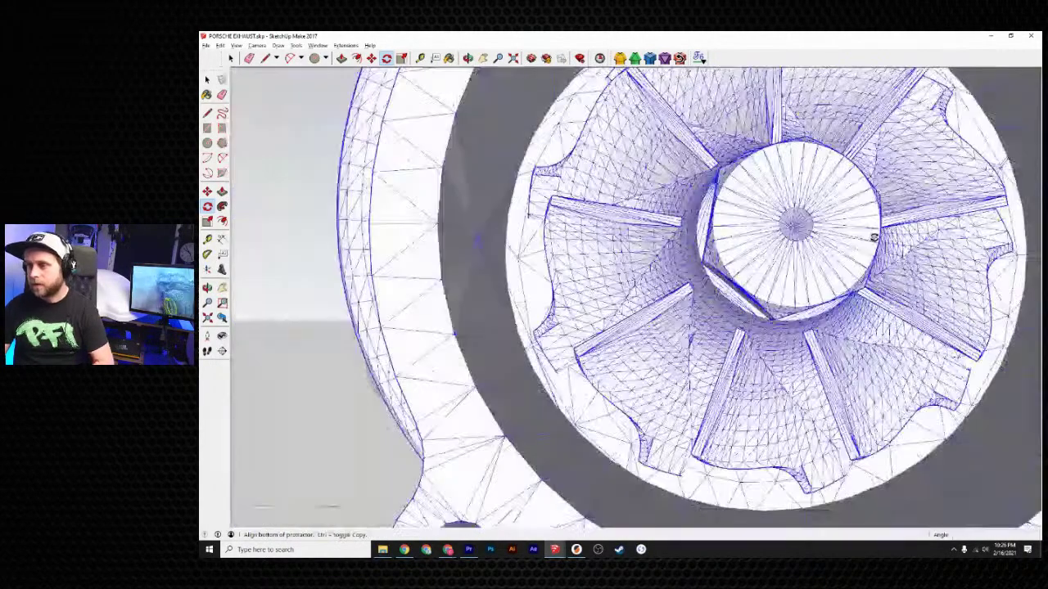
scroll(867, 242, "down", 5)
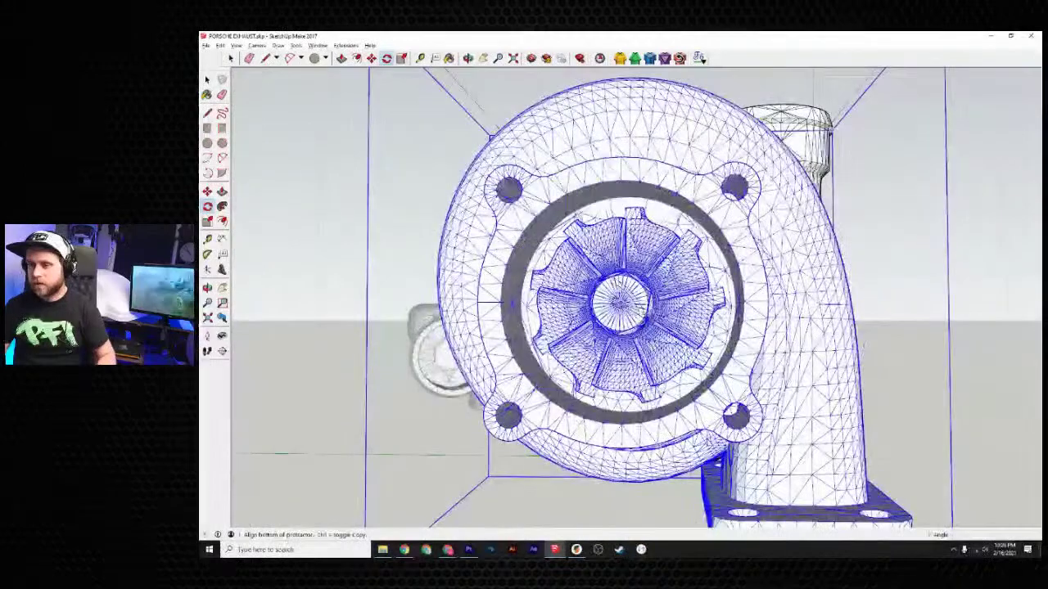
- Rotate the turbine-side half freely about its wheel hub's centre, undo the rotation and leave the assembled turbo group
scroll(616, 301, "up", 6)
scroll(622, 305, "up", 3)
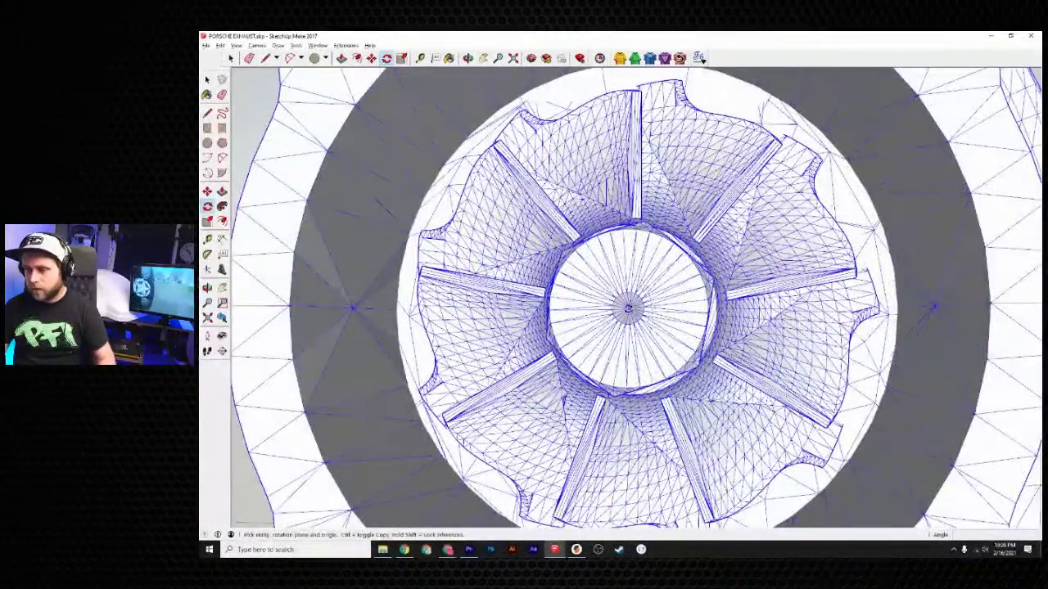
scroll(627, 307, "up", 3)
scroll(628, 307, "up", 3)
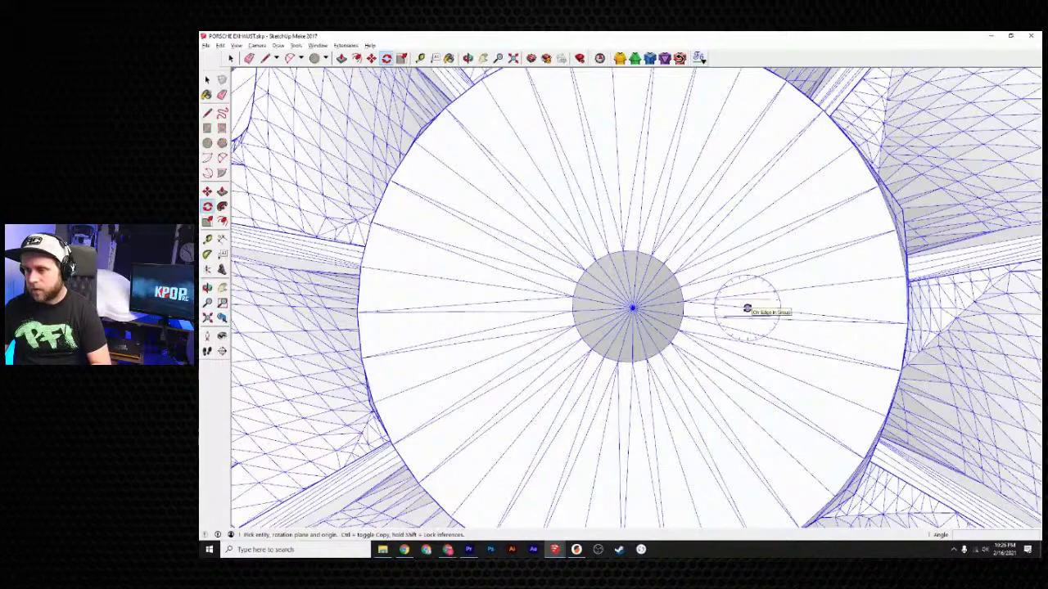
scroll(829, 317, "down", 8)
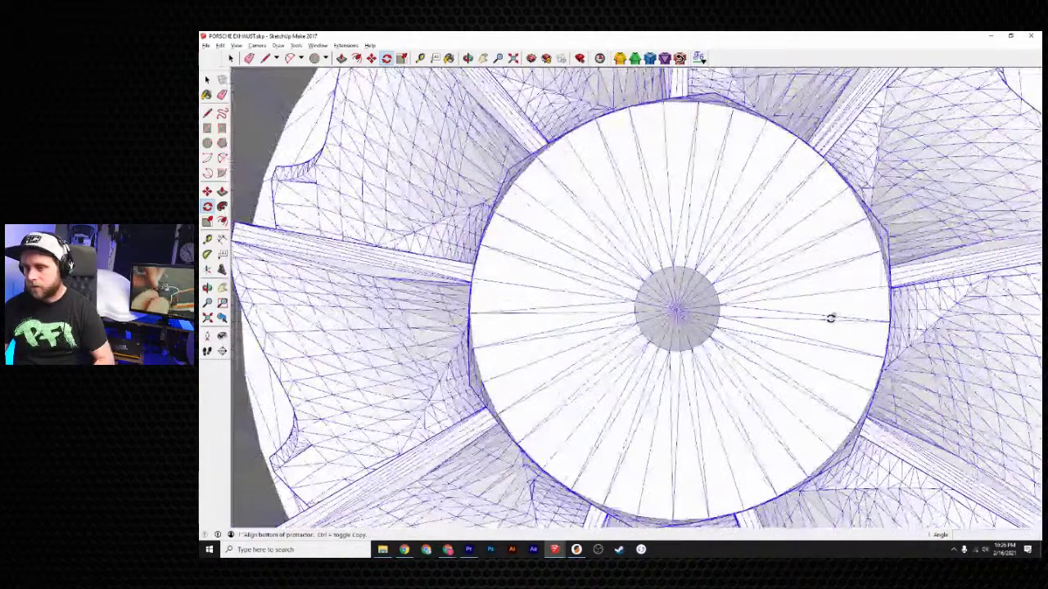
scroll(829, 319, "down", 6)
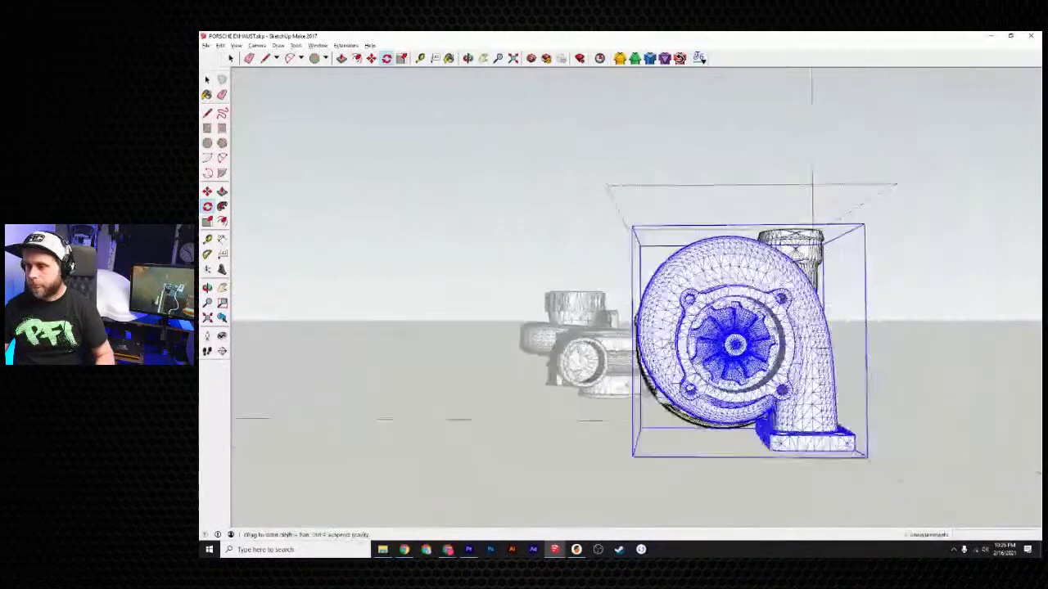
middle_click_drag(826, 319, 786, 344)
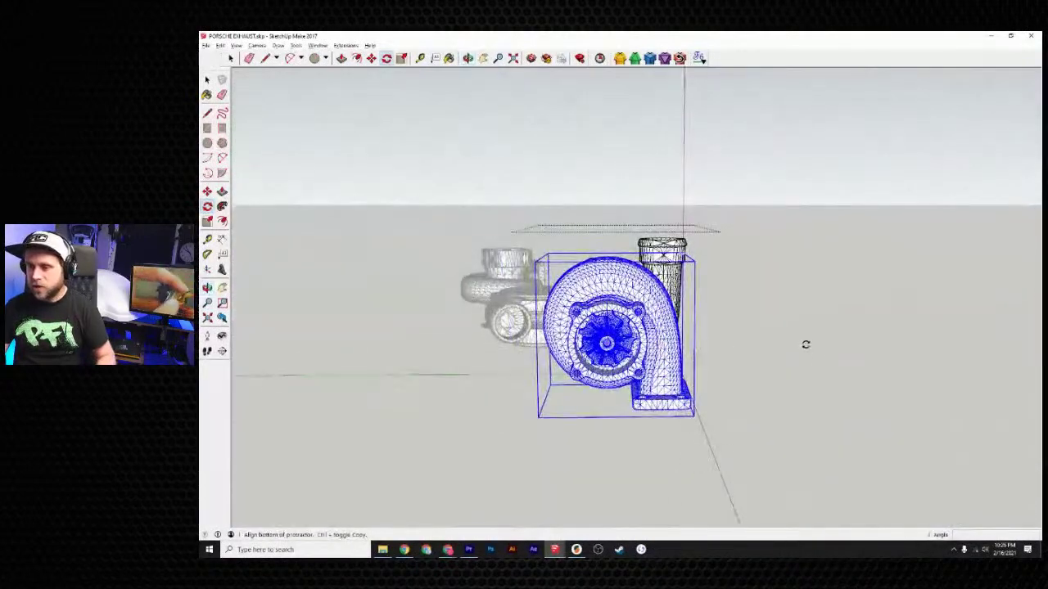
left_click(809, 342)
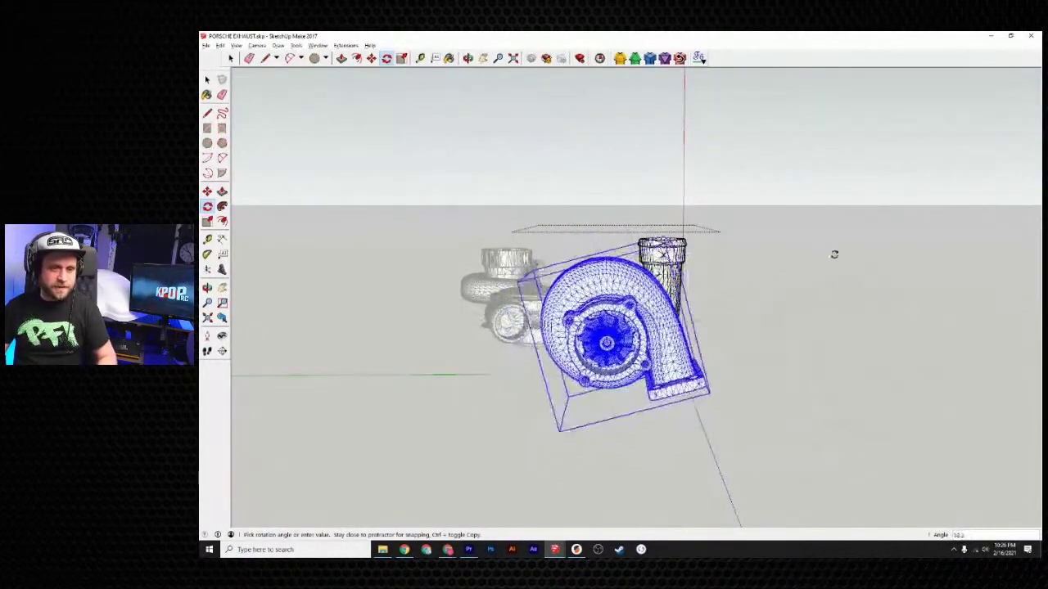
left_click(646, 225)
key("ctrl+z")
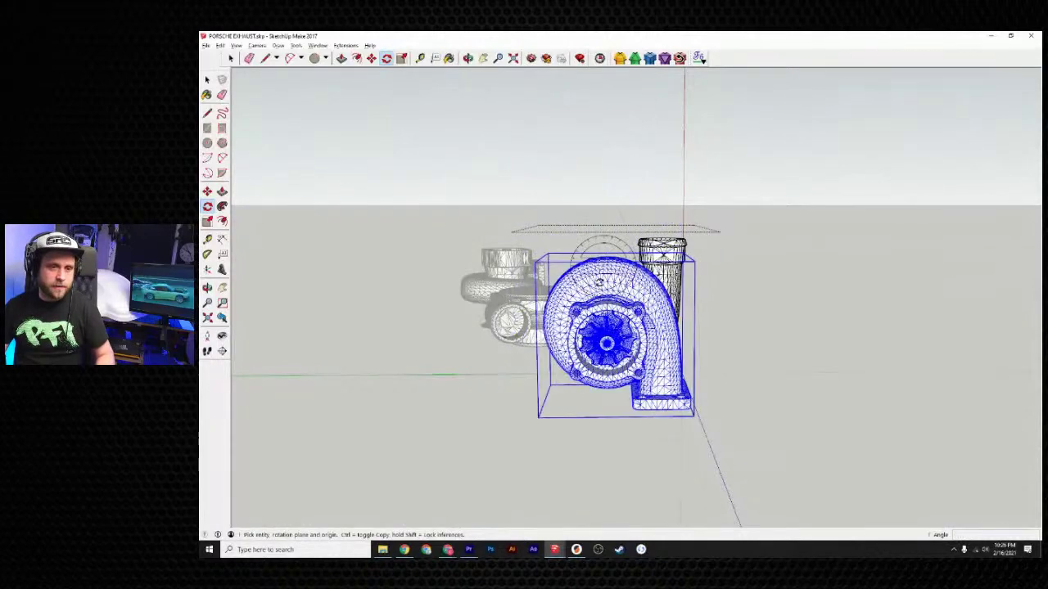
left_click(230, 57)
middle_click_drag(382, 231, 479, 264)
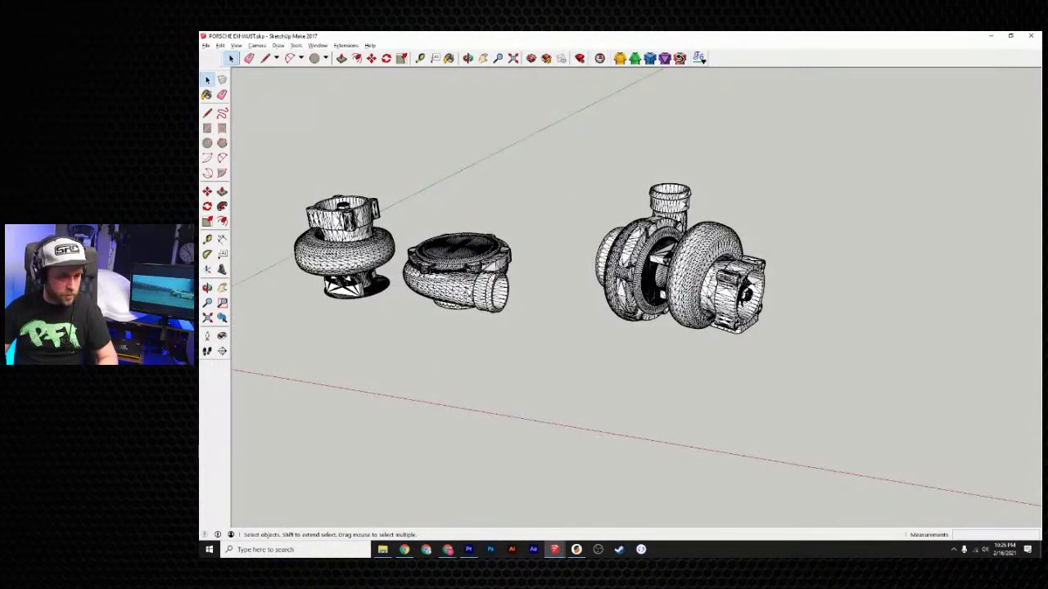
- Bring up the engine reference photo beside the model, examine its turbo and piping up close, and close the photo
key("alt+Tab")
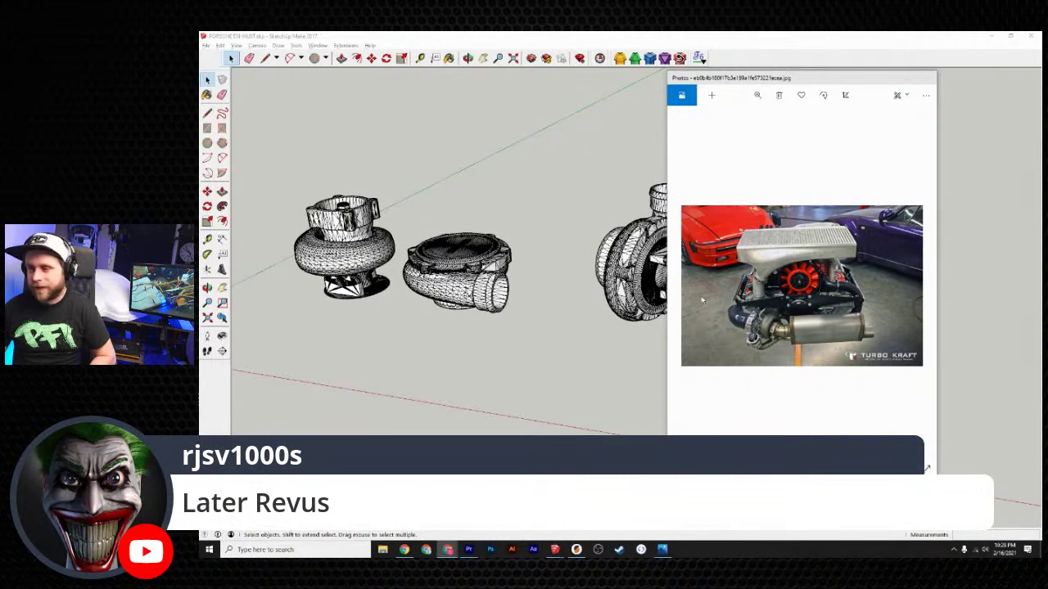
left_click_drag(852, 80, 761, 79)
scroll(676, 311, "up", 6)
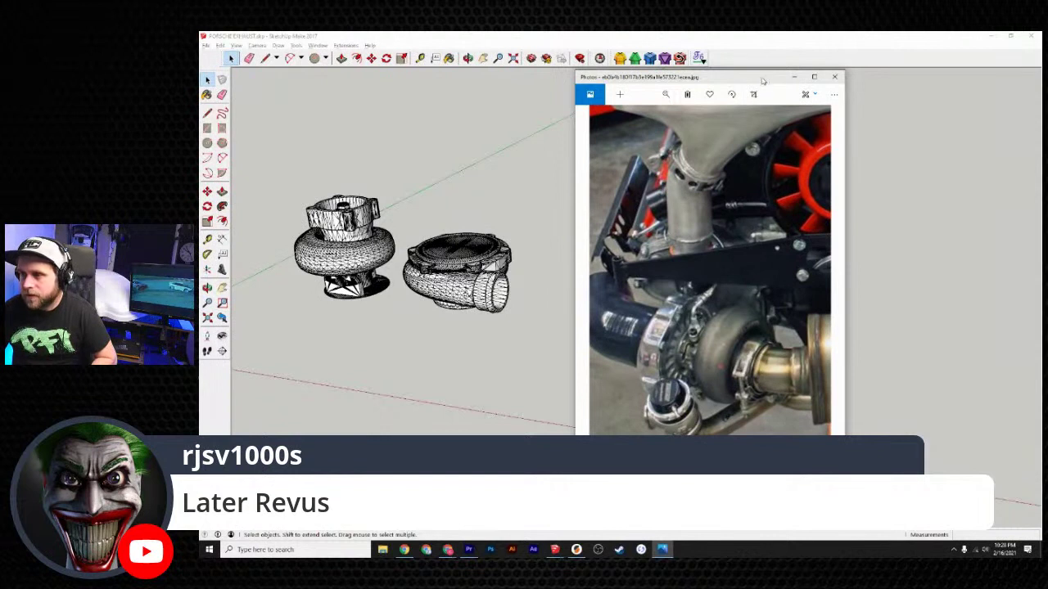
left_click_drag(760, 79, 728, 61)
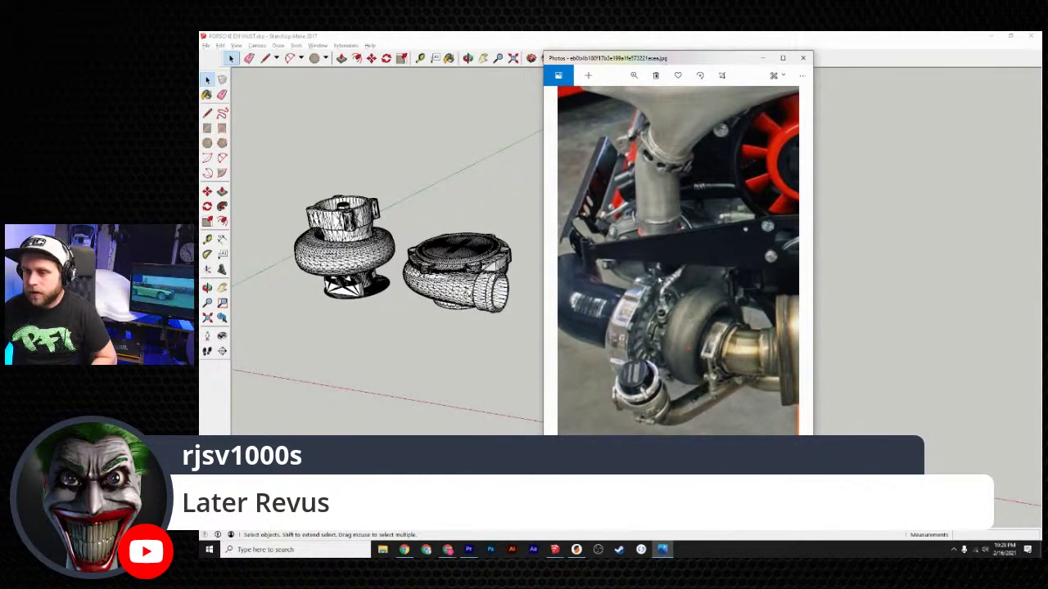
left_click(802, 57)
- Select the whole assembled turbo and move it farther away from the two separate halves
mouse_move(786, 262)
middle_mouse_down()
mouse_move(800, 226)
mouse_move(542, 246)
mouse_move(479, 346)
mouse_move(846, 355)
mouse_move(744, 342)
mouse_move(667, 368)
middle_mouse_up()
scroll(748, 352, "down", 1)
left_click_drag(514, 172, 726, 398)
left_click(718, 257)
left_click_drag(517, 169, 781, 419)
left_click(372, 58)
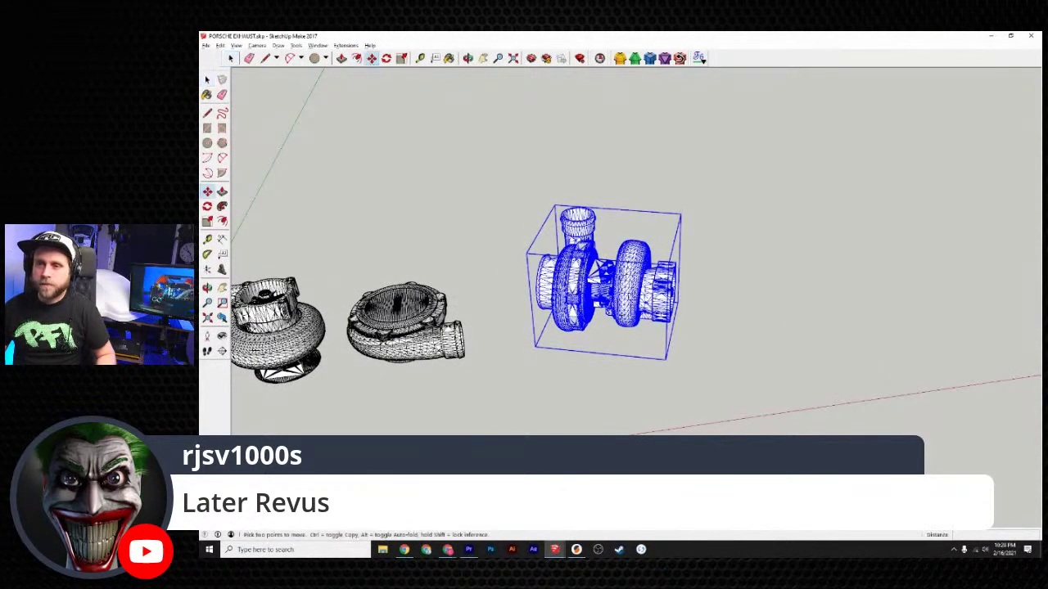
left_click_drag(629, 279, 709, 272)
middle_click_drag(606, 353, 486, 306)
key("space")
left_click(693, 230)
- Examine the assembled turbo from its turbine end and side, and leave the whole group selected
scroll(648, 227, "up", 5)
middle_click_drag(643, 232, 487, 315)
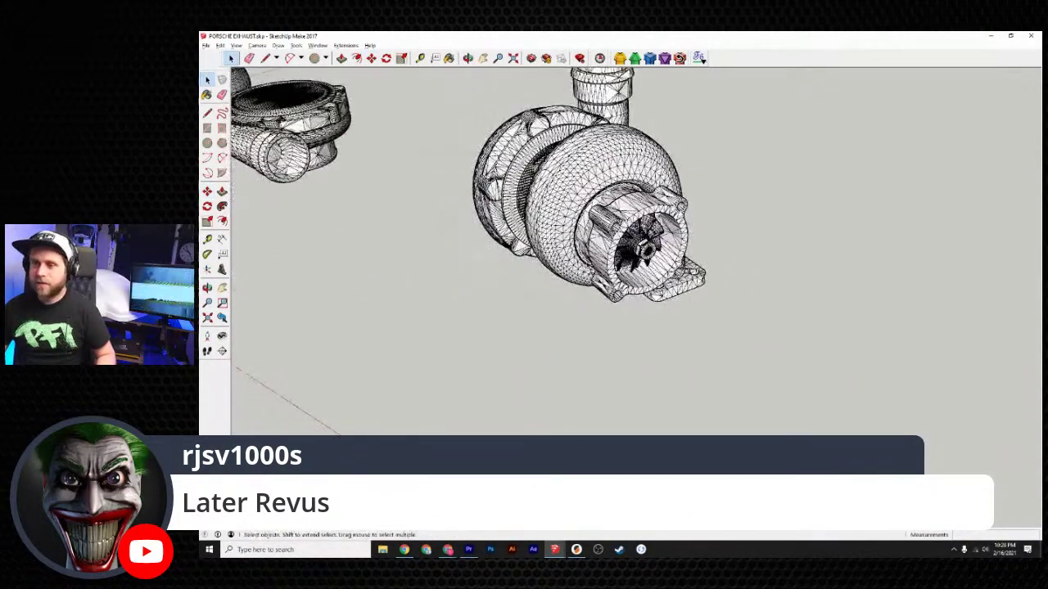
scroll(524, 274, "down", 3)
middle_click_drag(500, 278, 683, 326)
left_click(583, 258)
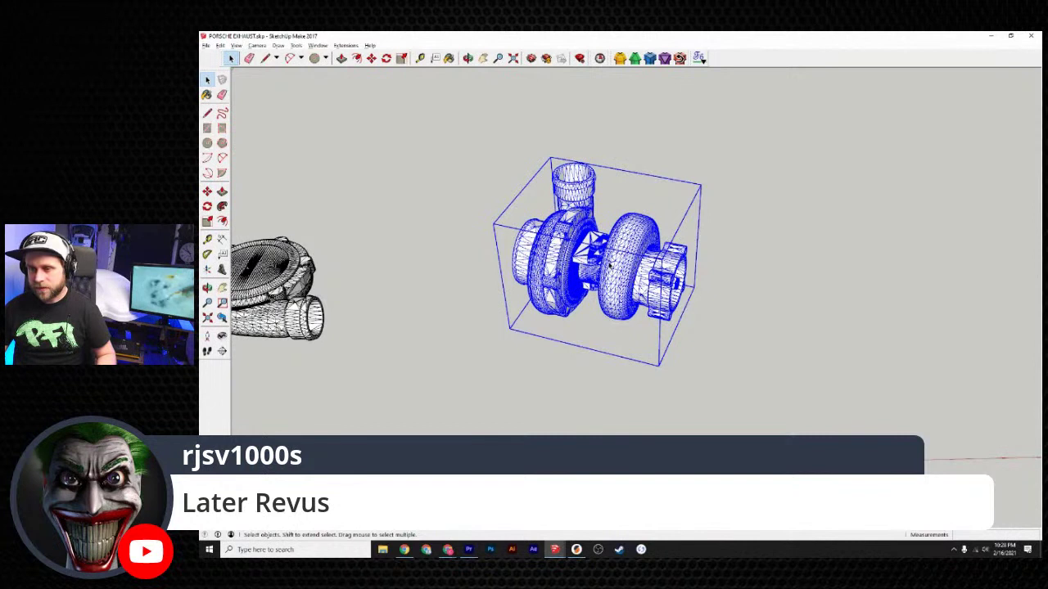
left_click(528, 373)
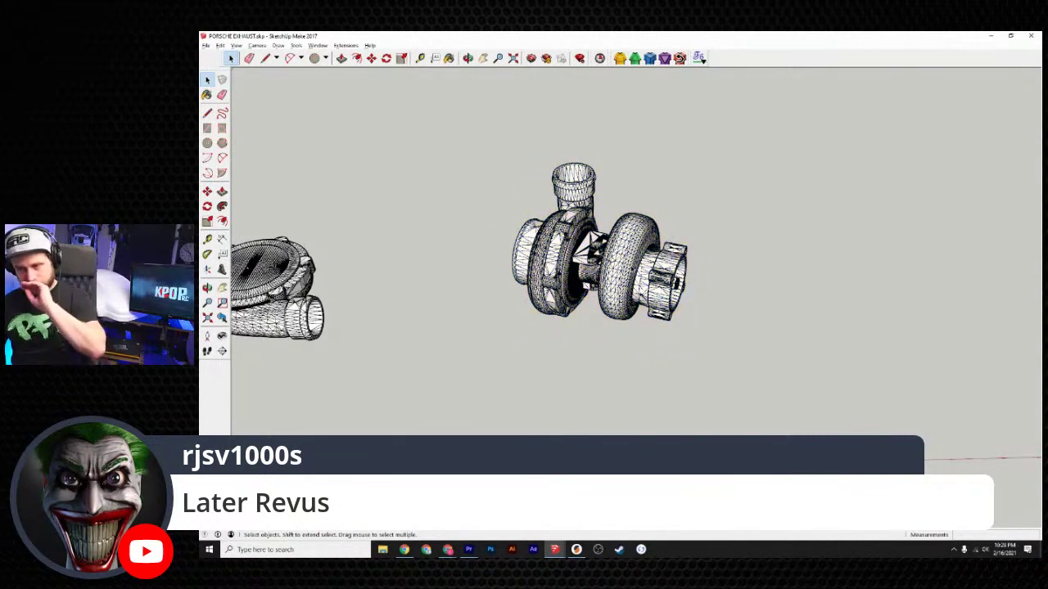
left_click(627, 276)
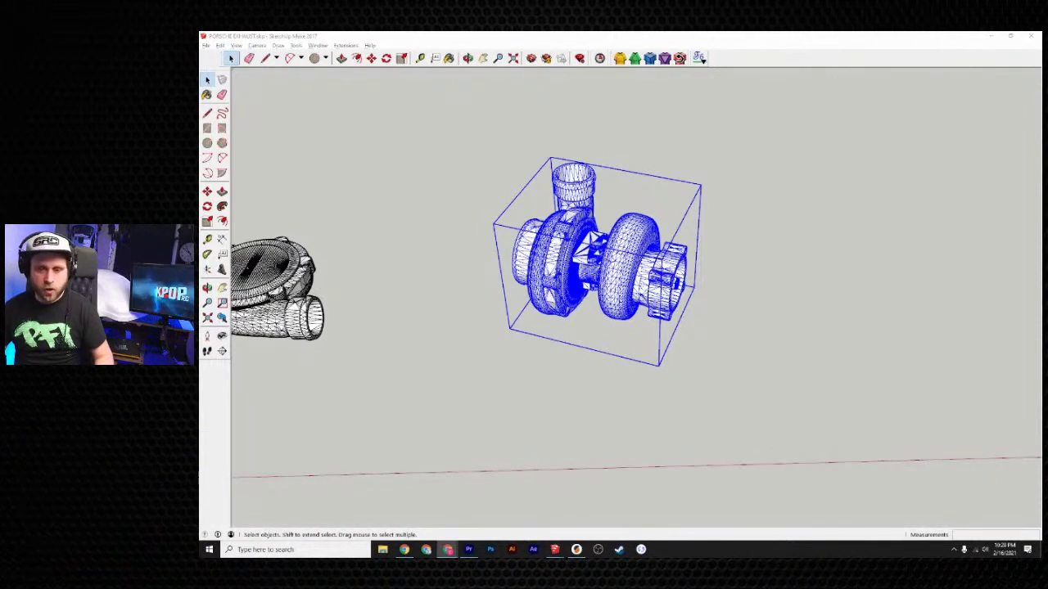
middle_click_drag(837, 355, 670, 381)
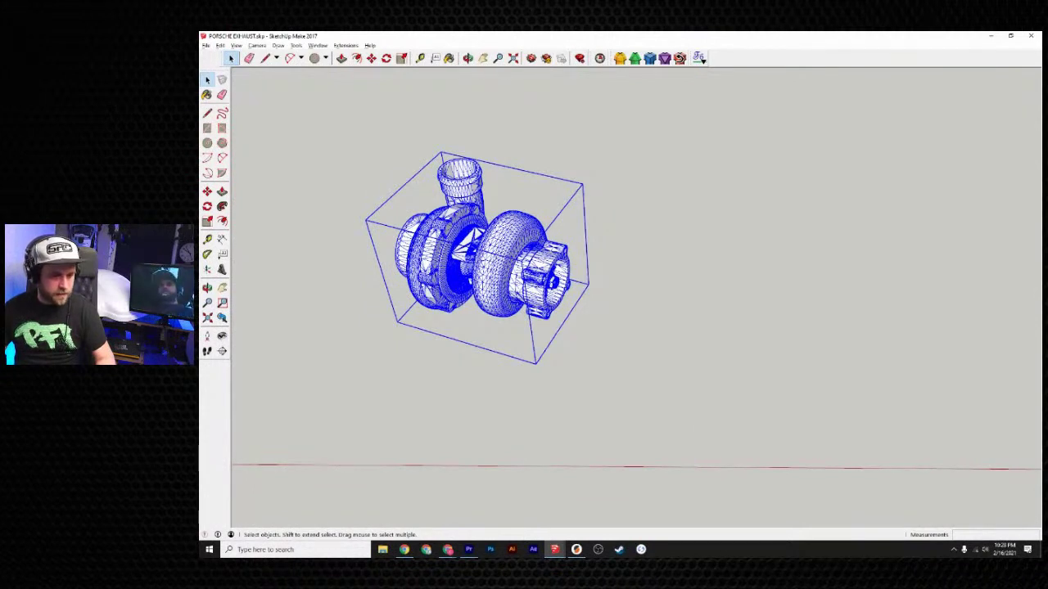
- Bring the engine reference photo back up and move its window off the modelling screen to keep it as reference
key("alt+Tab")
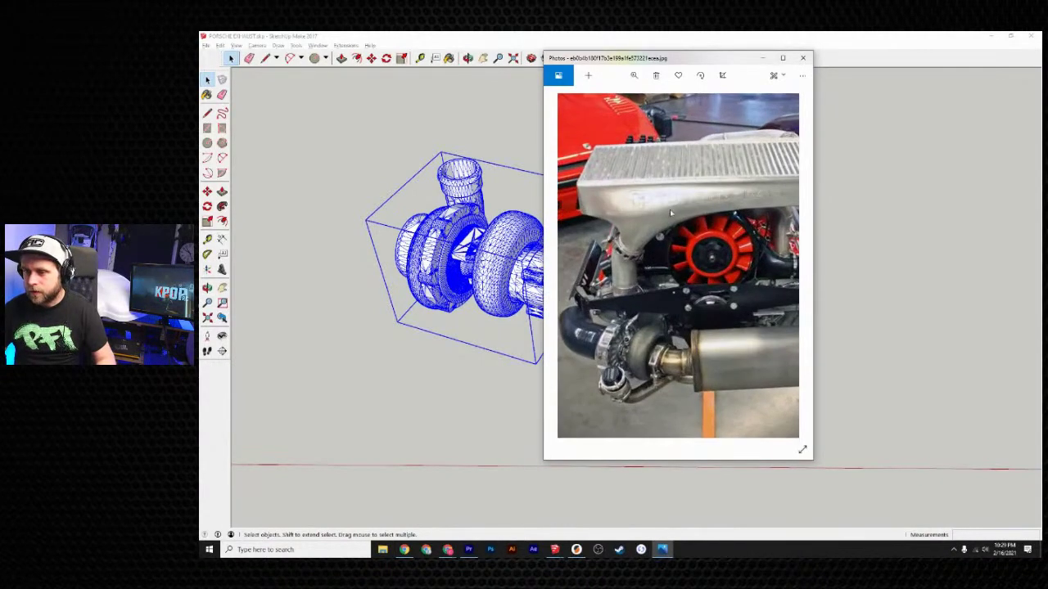
left_click_drag(701, 59, 799, 42)
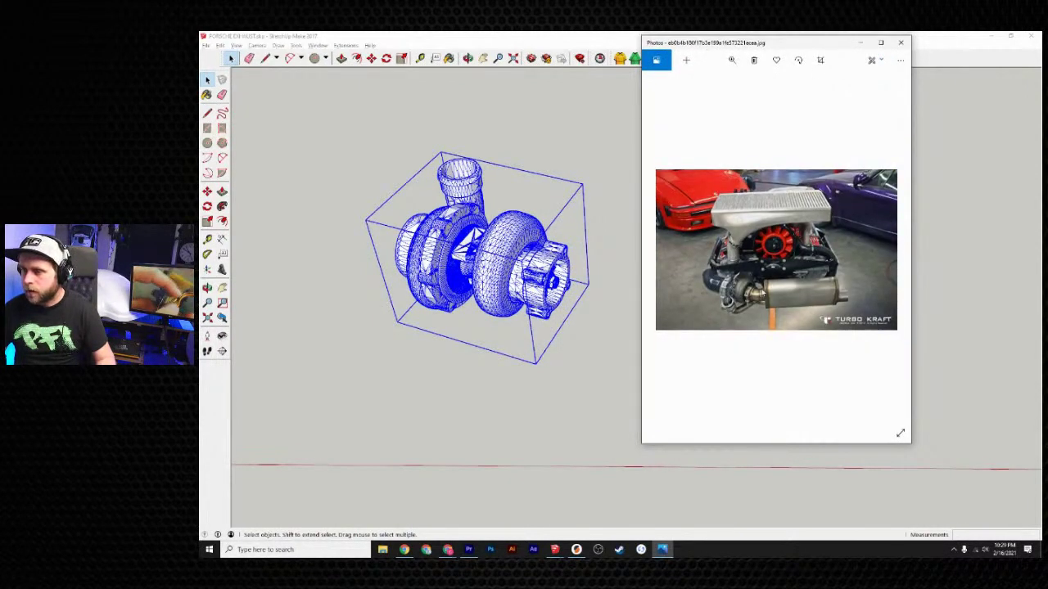
left_click_drag(809, 42, 199, 68)
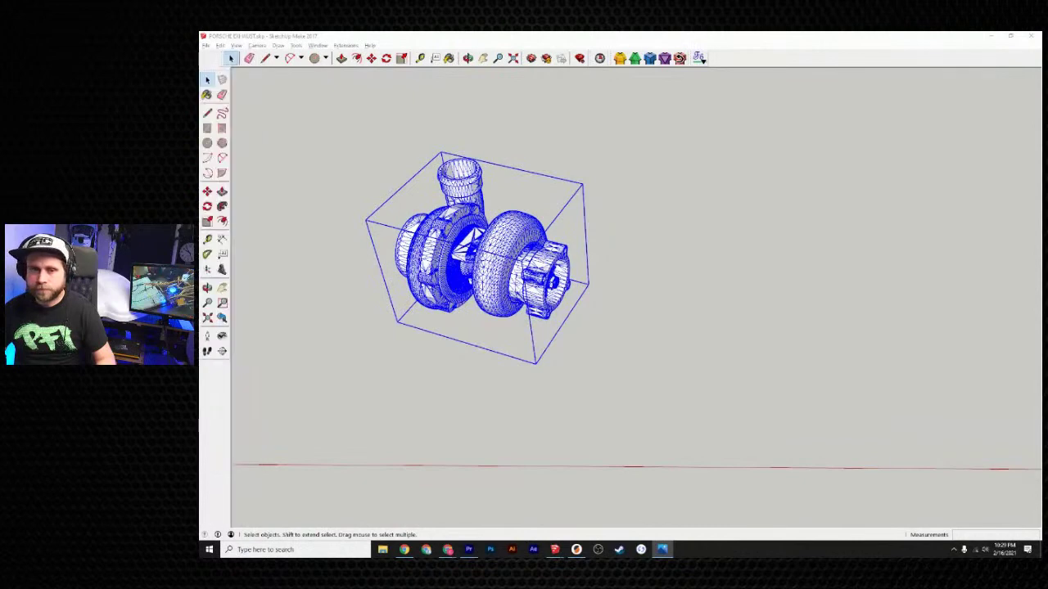
- Draw a flat circle of about 28 mm radius on the ground beside the turbine end of the assembled turbo
scroll(511, 240, "up", 4)
mouse_move(632, 306)
middle_mouse_down()
mouse_move(654, 300)
mouse_move(646, 290)
mouse_move(685, 300)
mouse_move(696, 281)
mouse_move(676, 283)
mouse_move(646, 327)
mouse_move(620, 319)
mouse_move(627, 330)
middle_mouse_up()
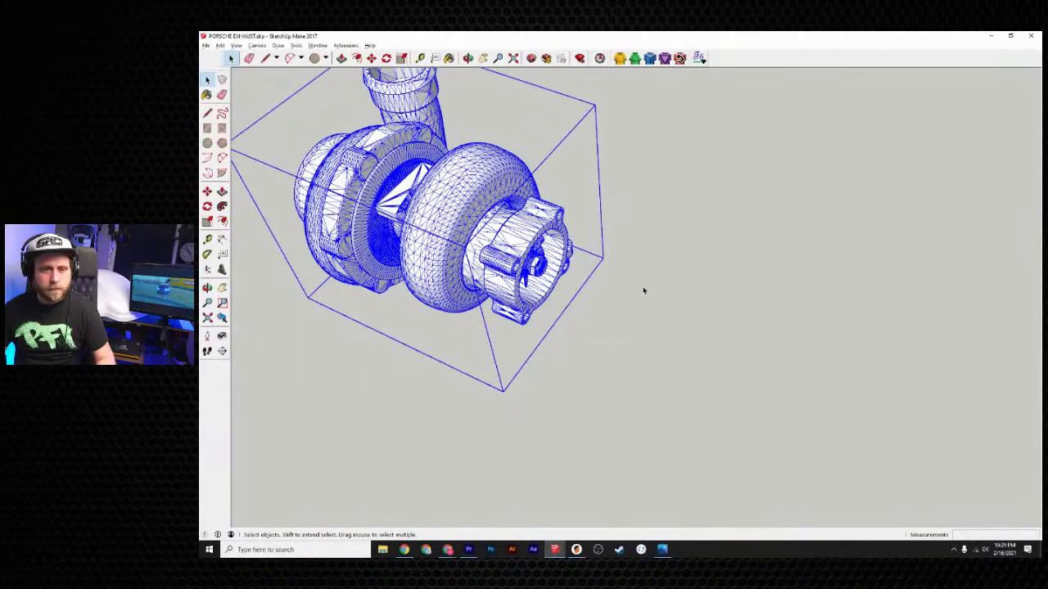
scroll(592, 276, "down", 5)
middle_click_drag(591, 276, 745, 262)
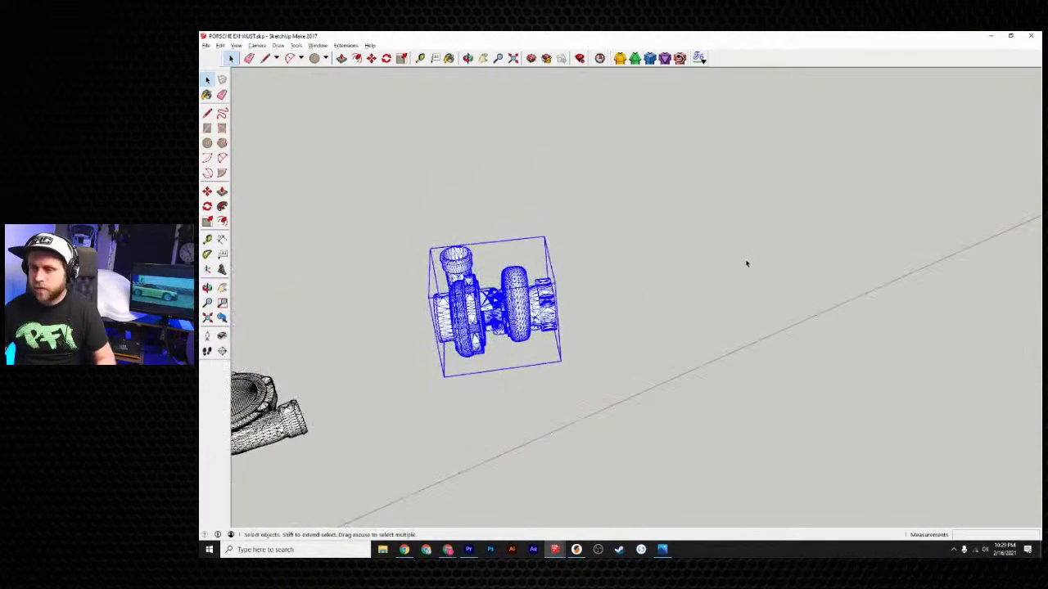
left_click(315, 58)
middle_click_drag(699, 318, 627, 266)
left_click(626, 276)
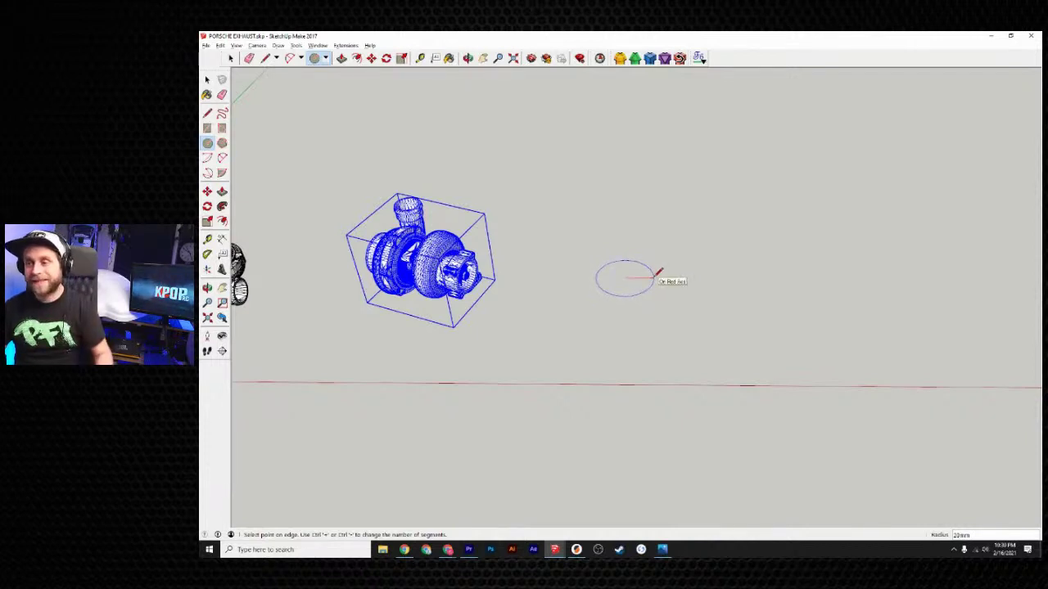
left_click(655, 283)
- Draw two perpendicular diameters across the flat circle beside the turbo, dividing it into quarters
left_click(227, 59)
left_click(623, 278)
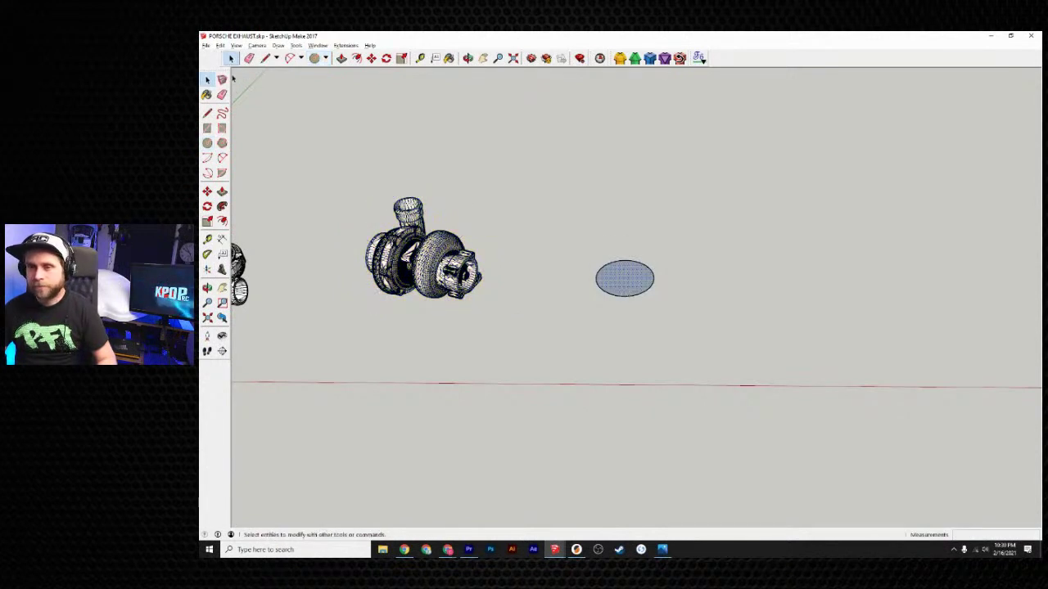
left_click(265, 58)
left_click(596, 279)
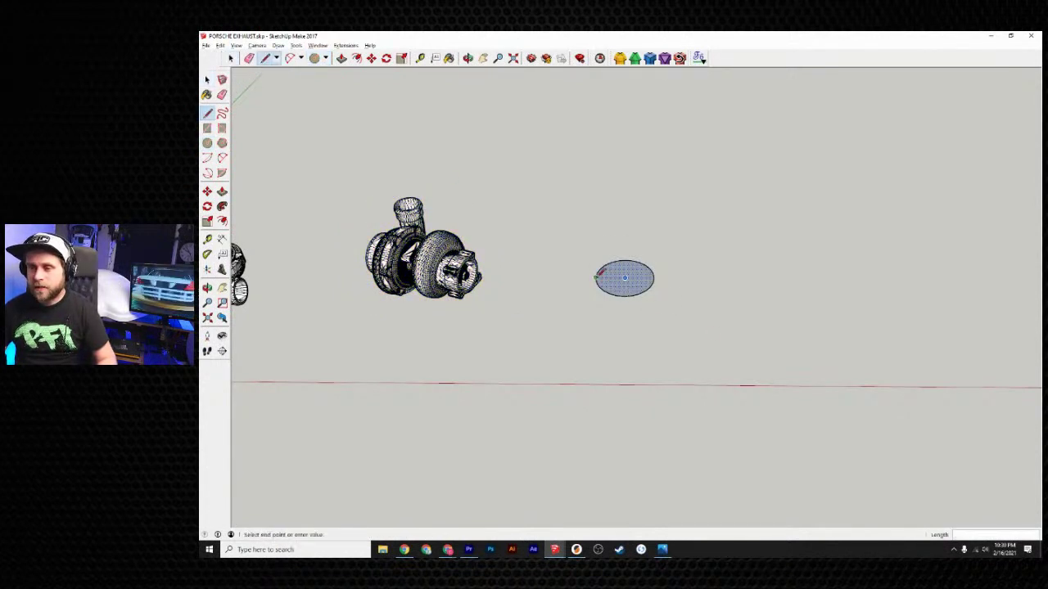
left_click(654, 279)
left_click(626, 260)
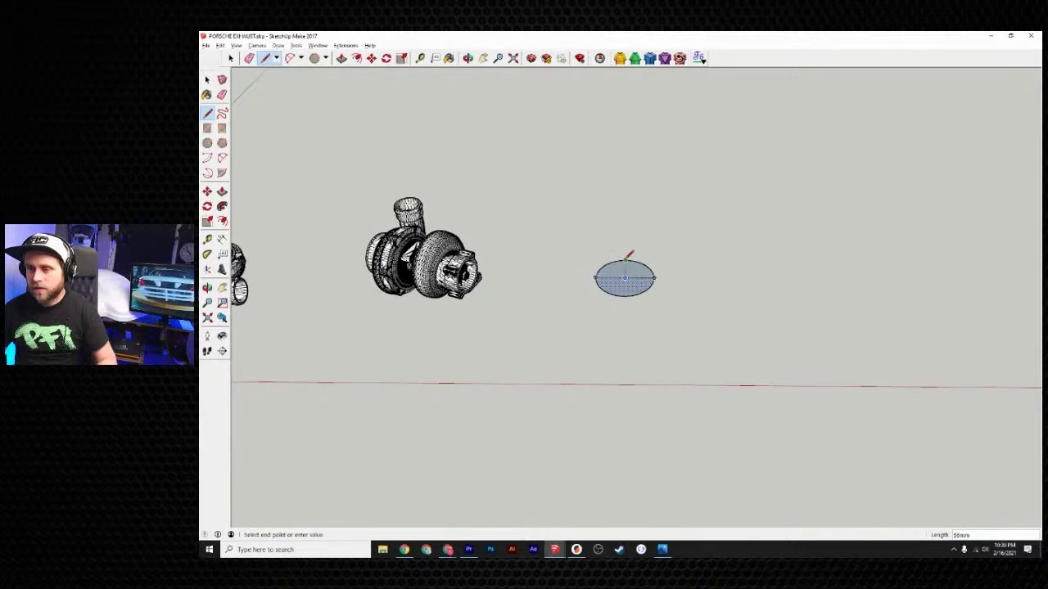
left_click(626, 295)
scroll(623, 278, "up", 4)
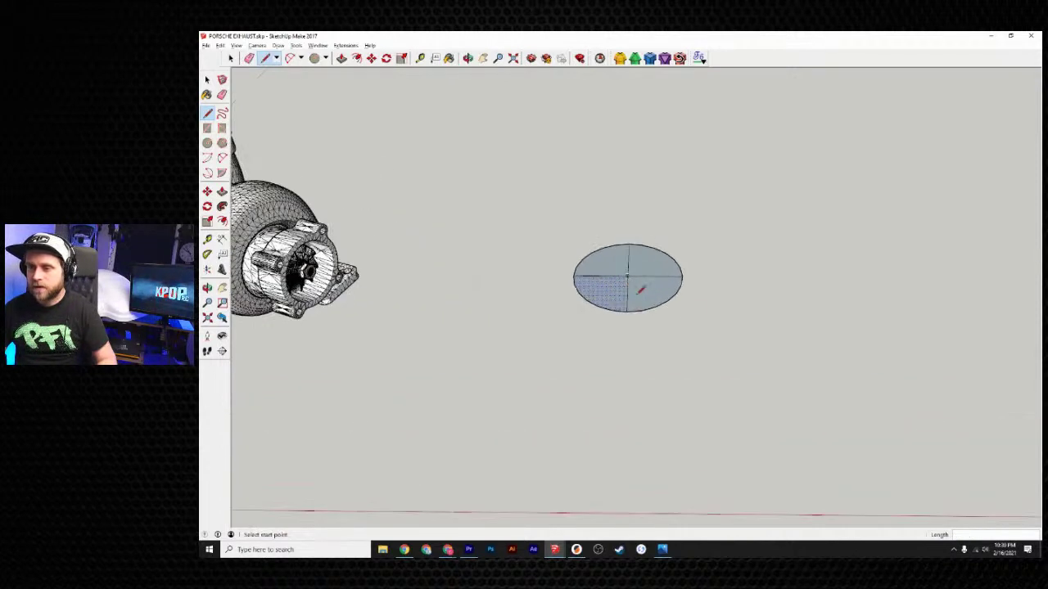
scroll(630, 276, "down", 4)
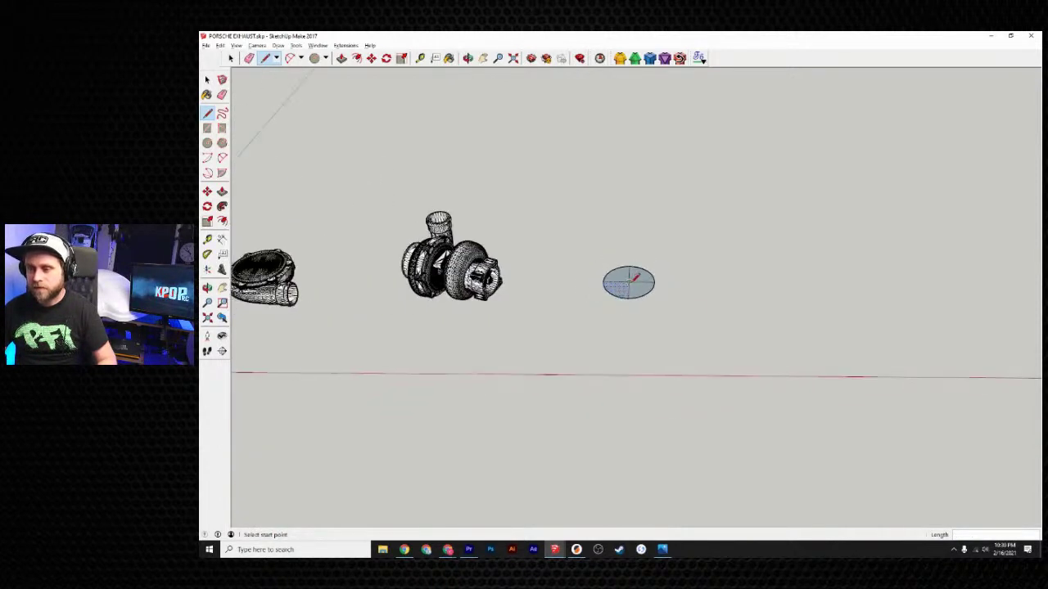
- Draw two equal parallel lines along the ground from the circle's opposite side points, running toward the red axis
left_click(229, 58)
left_click(230, 59)
left_click(264, 58)
left_click(602, 282)
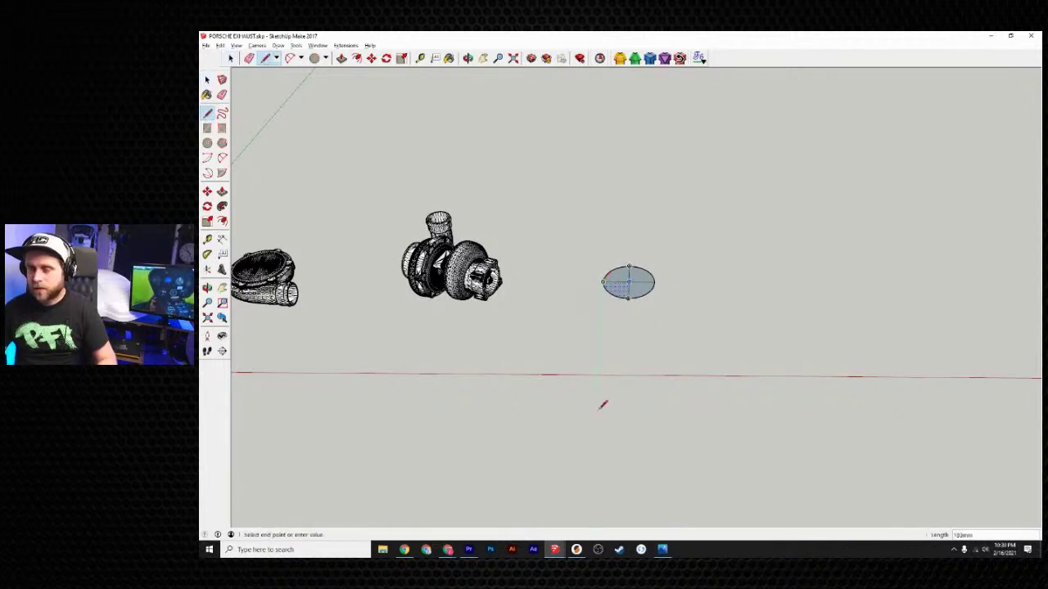
double_click(594, 409)
left_click(655, 282)
double_click(656, 410)
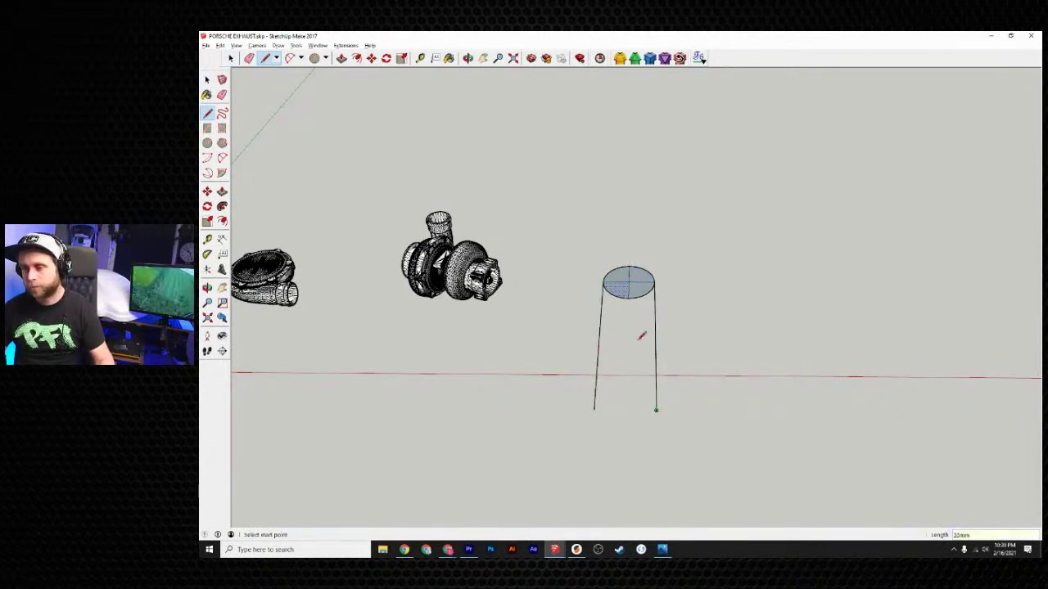
- Copy the quartered circle from its centre along the two parallel lines as the second end of a slot shape
left_click(207, 79)
left_click_drag(568, 236, 720, 330)
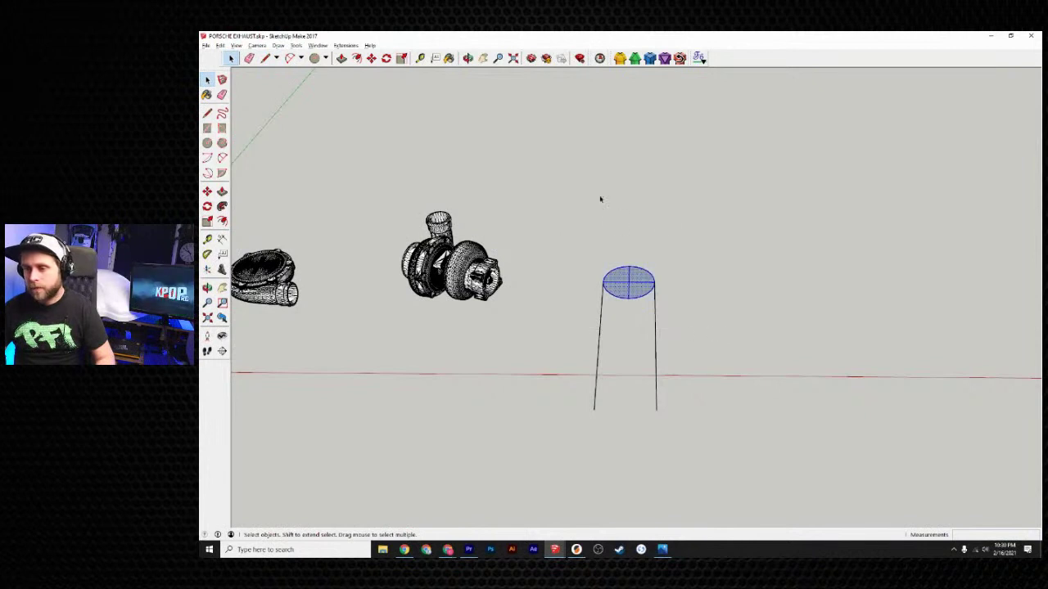
key("m")
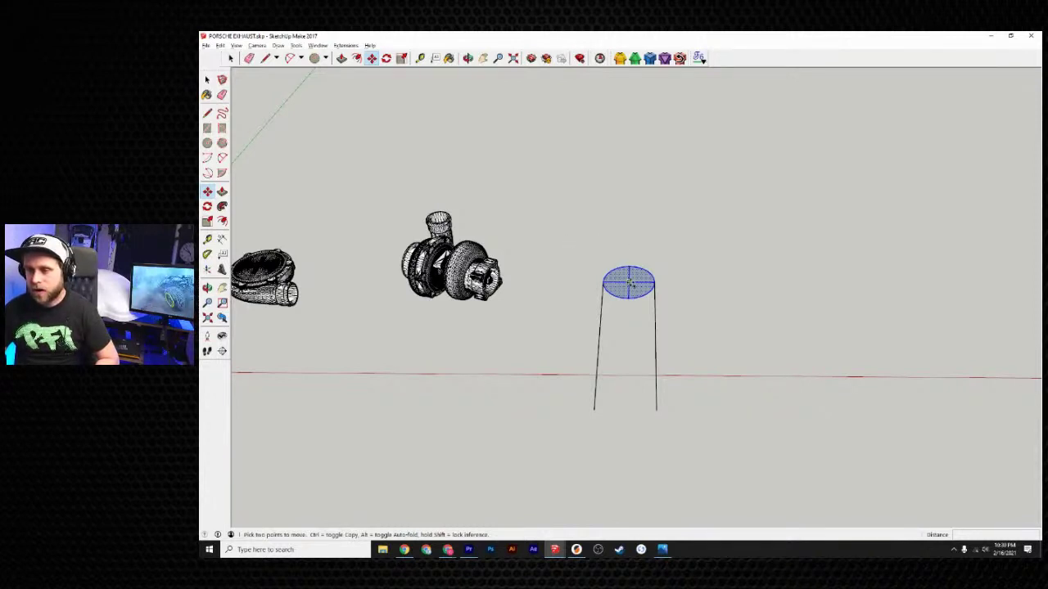
left_click(628, 283)
key("ctrl")
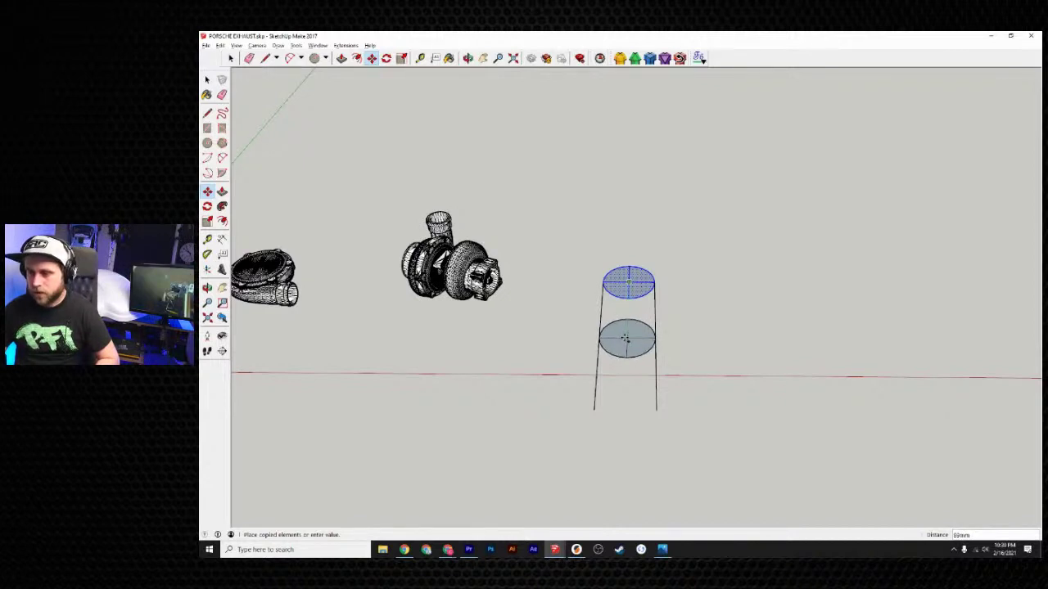
key("Escape")
- Erase the side lines beyond the copied circle, and join the two circles with a centre line to fill the area between them
key("e")
left_click(594, 367)
left_click(656, 365)
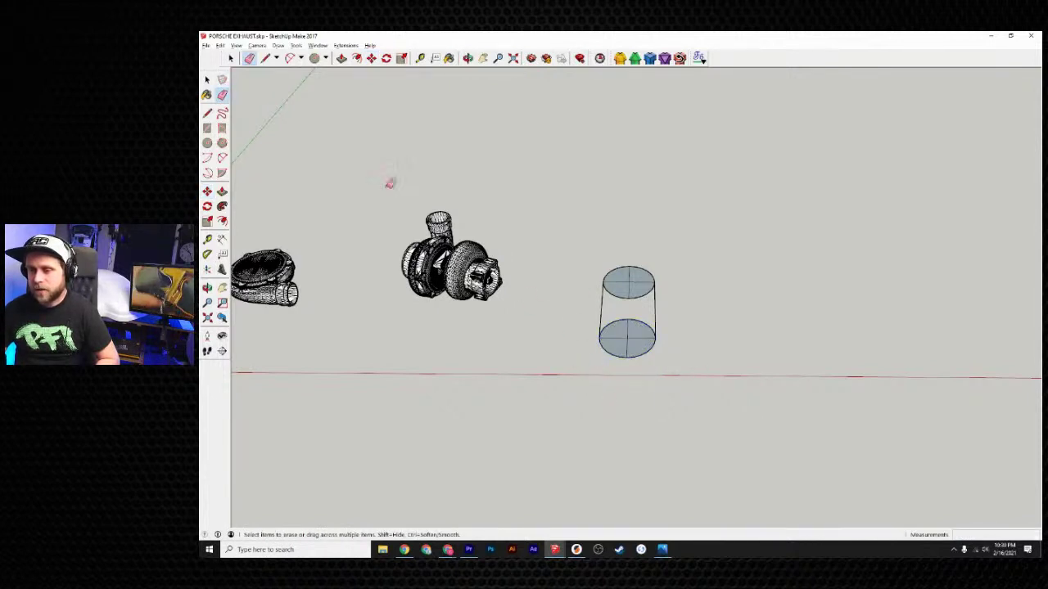
left_click(267, 61)
left_click(627, 298)
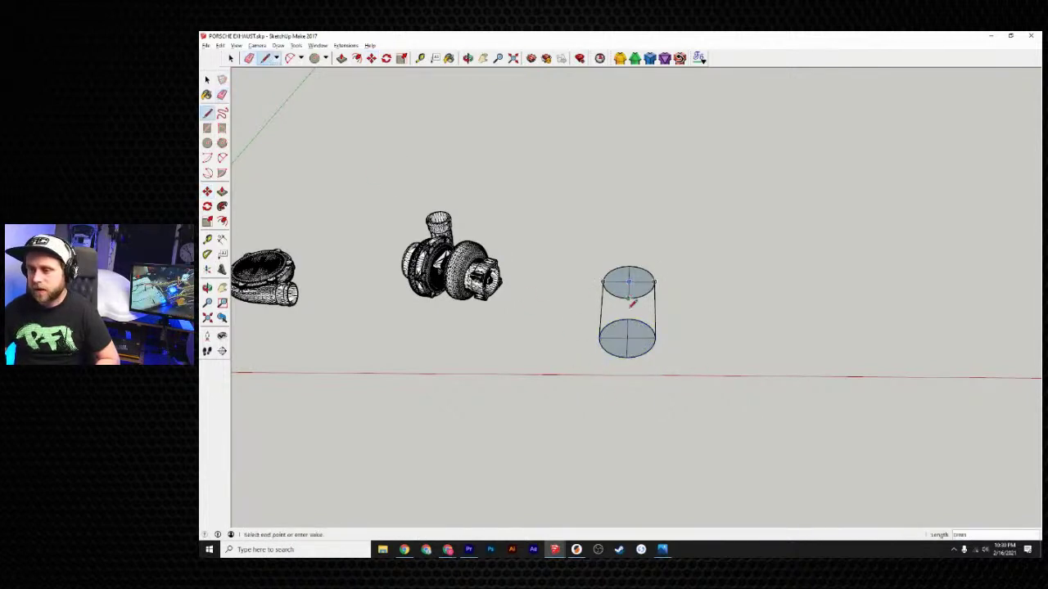
left_click(627, 319)
key("space")
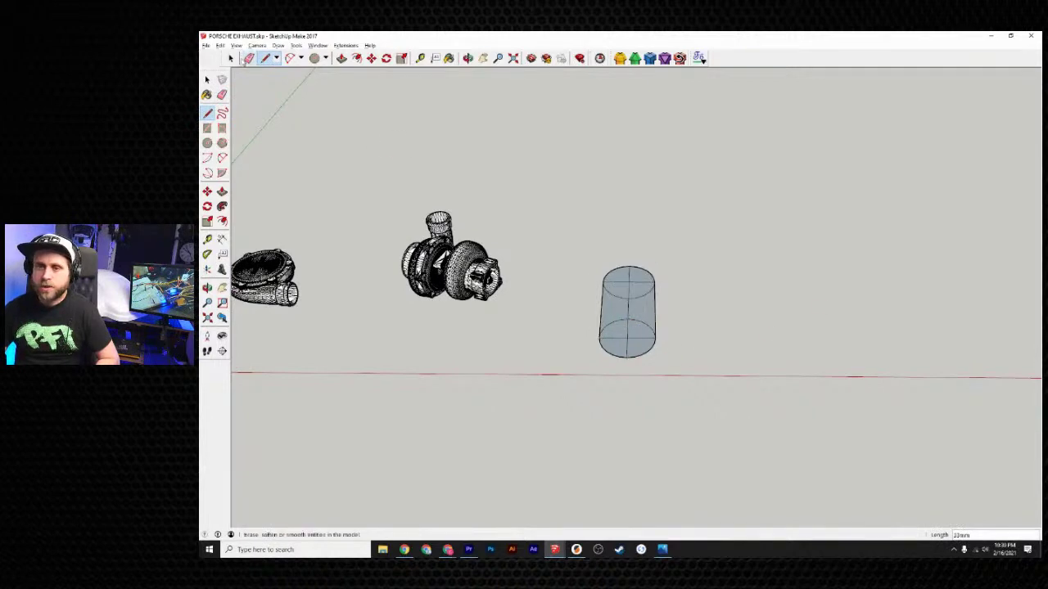
middle_click_drag(643, 419, 659, 405)
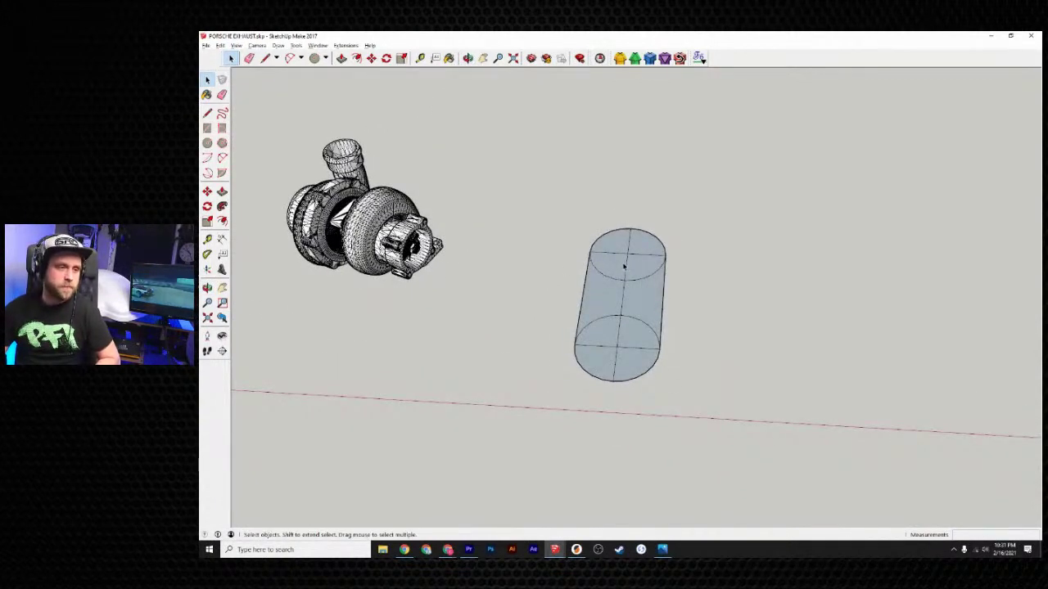
middle_click_drag(571, 320, 578, 285)
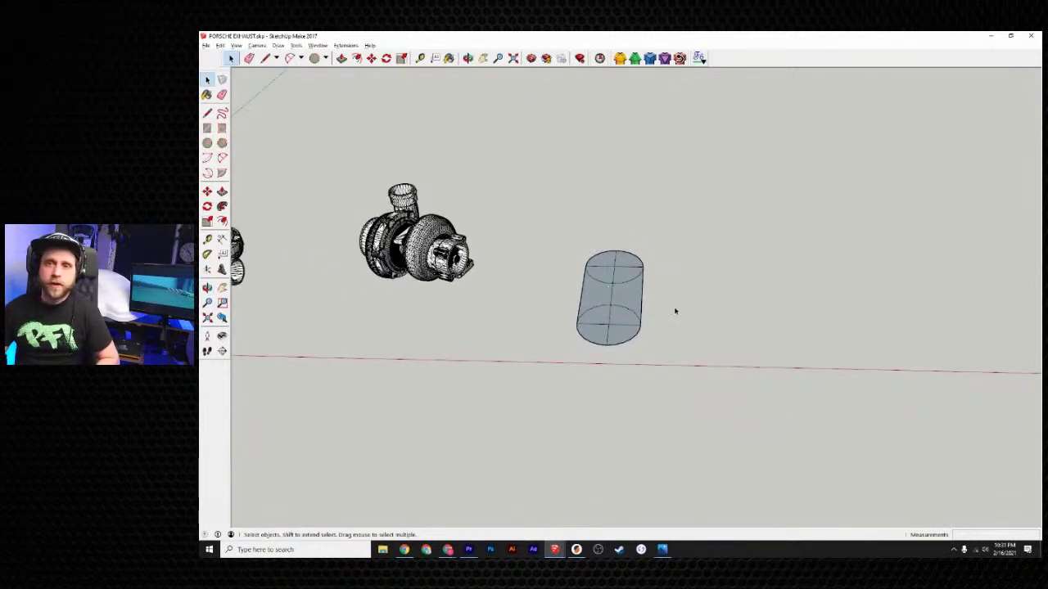
- Erase all interior arcs and cross lines so that only one slot-shaped face with its outer outline remains
left_click(249, 59)
mouse_move(608, 299)
left_mouse_down()
mouse_move(627, 309)
mouse_move(613, 315)
mouse_move(617, 279)
mouse_move(606, 319)
mouse_move(619, 328)
mouse_move(602, 311)
left_mouse_up()
mouse_move(592, 300)
middle_mouse_down()
mouse_move(613, 353)
mouse_move(617, 429)
mouse_move(582, 386)
middle_mouse_up()
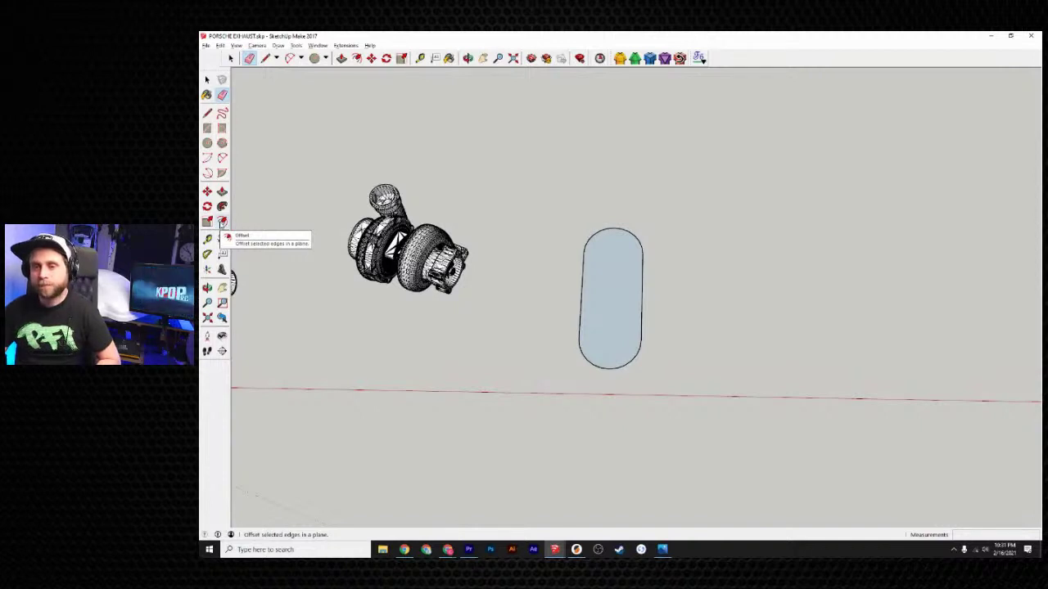
- Offset the whole slot outline inward by about 2 mm to make a thin rim around the inner face
left_click(230, 57)
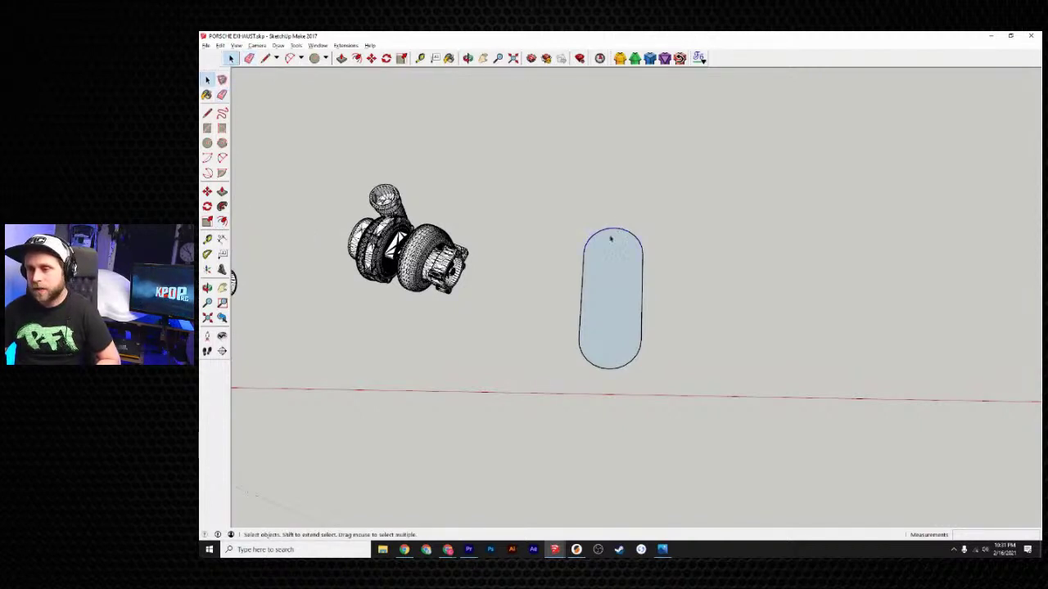
left_click_drag(555, 196, 669, 393)
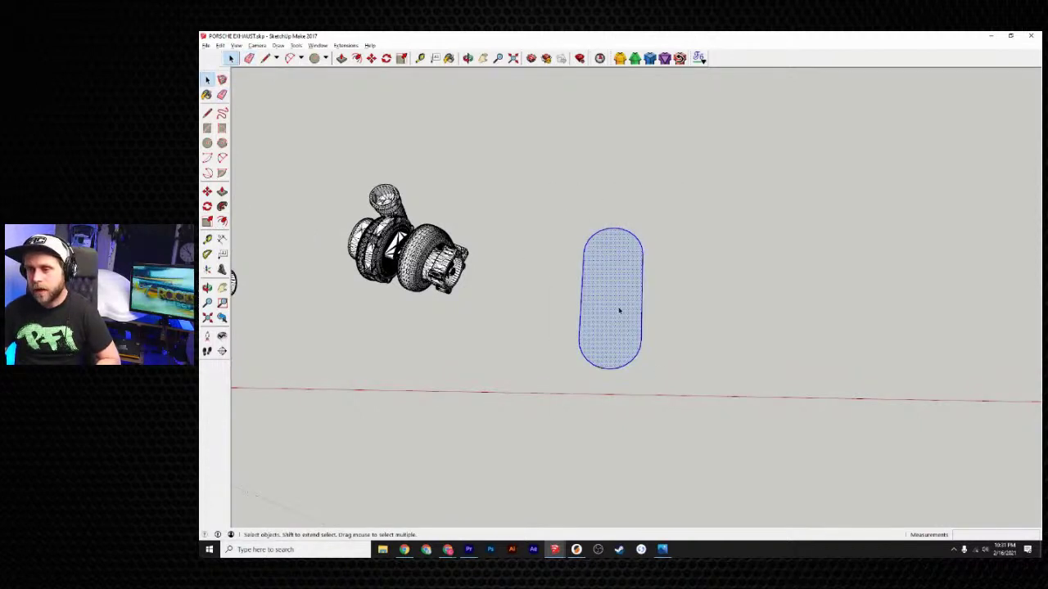
left_click(222, 221)
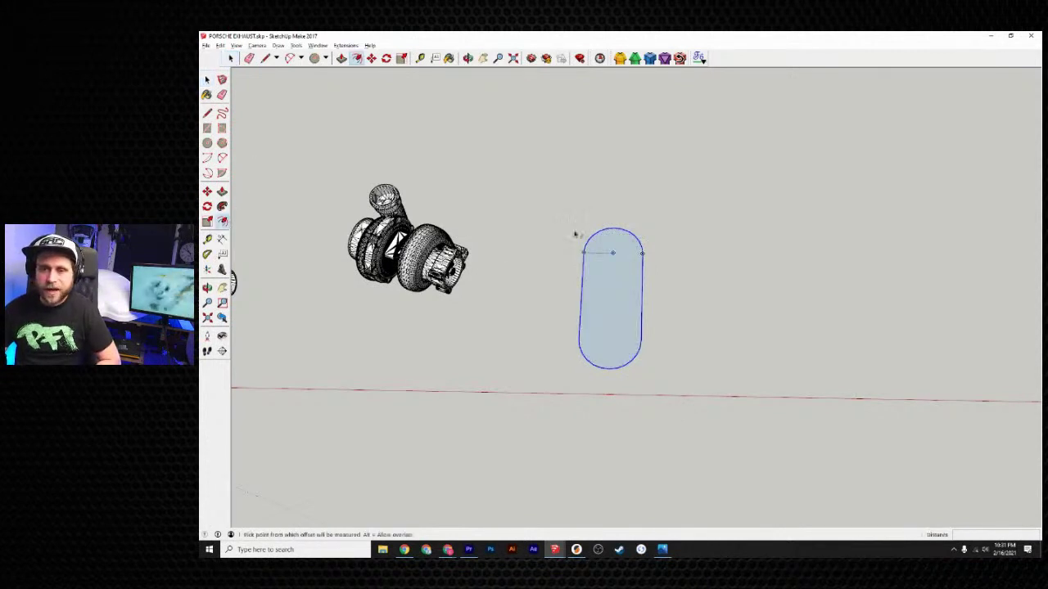
left_click(615, 230)
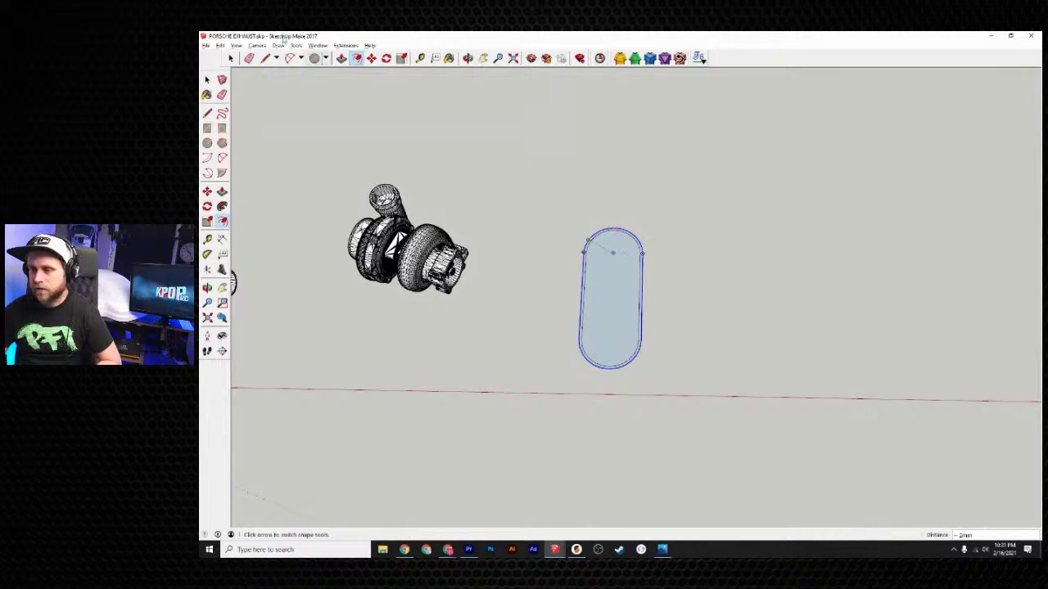
key("space")
middle_click_drag(735, 353, 663, 317)
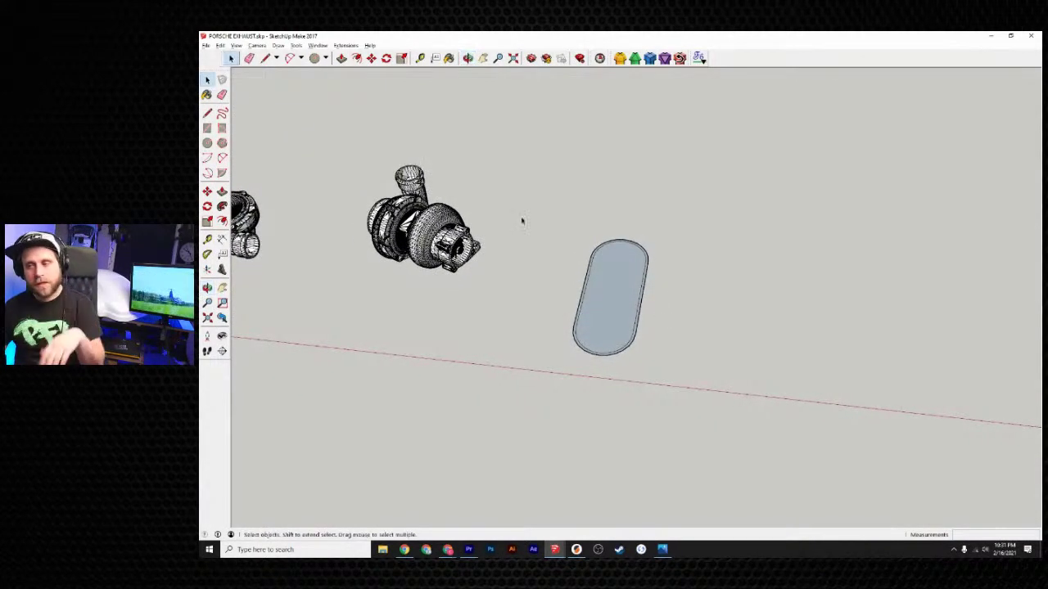
left_click(342, 59)
left_click(624, 293)
scroll(600, 209, "down", 1)
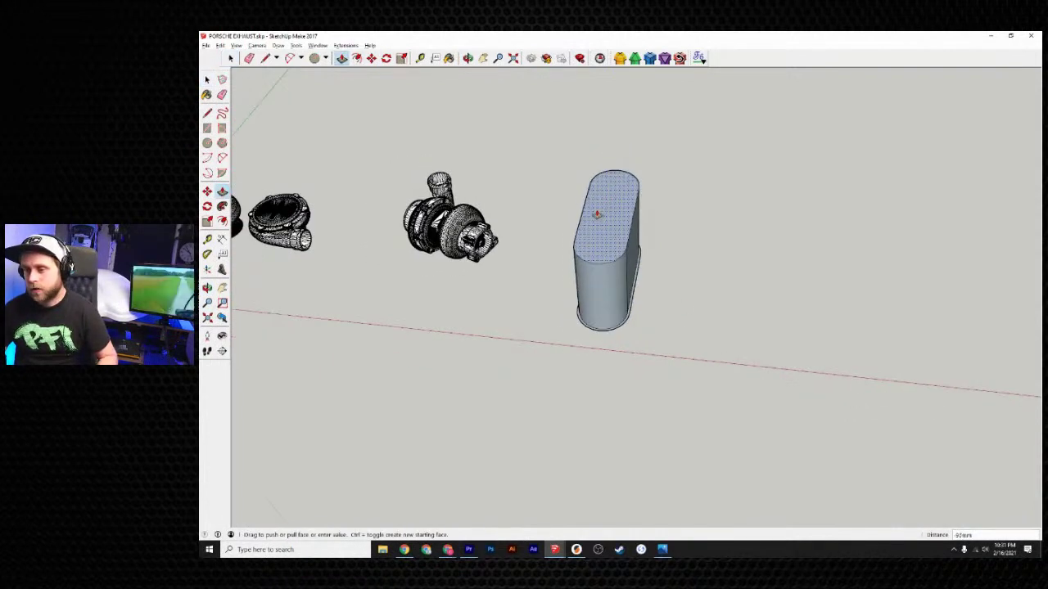
middle_click_drag(599, 215, 614, 334, "shift")
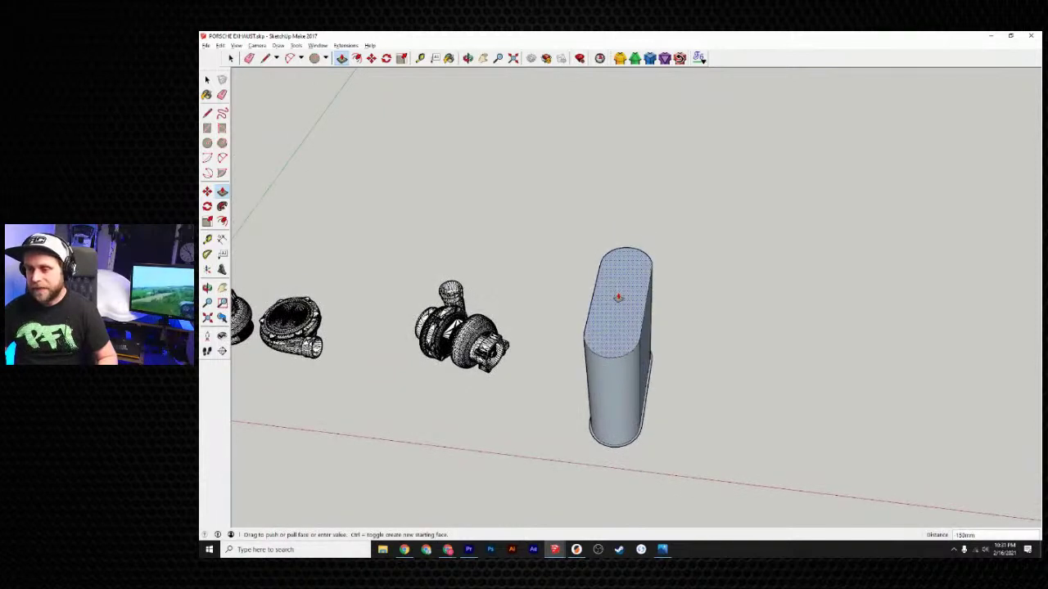
middle_click_drag(623, 306, 428, 169)
middle_click_drag(526, 157, 526, 155)
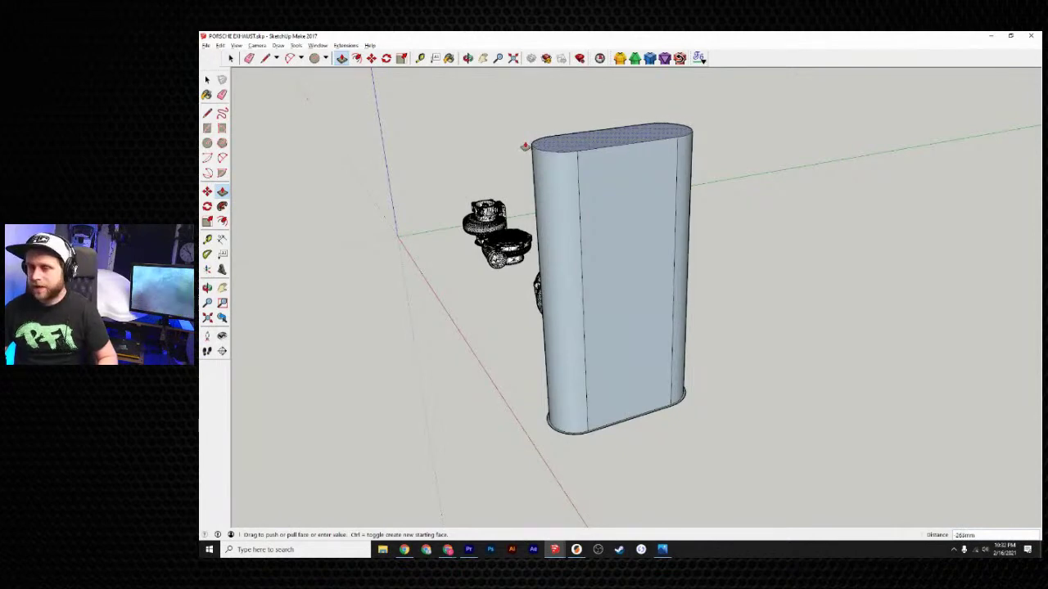
key("Escape")
- Shorten the slot profile by moving both outlines of one rounded end straight toward the opposite end
middle_click_drag(524, 213, 496, 337)
key("space")
left_click_drag(496, 331, 676, 437)
middle_click_drag(599, 405, 583, 344)
scroll(583, 344, "up", 4)
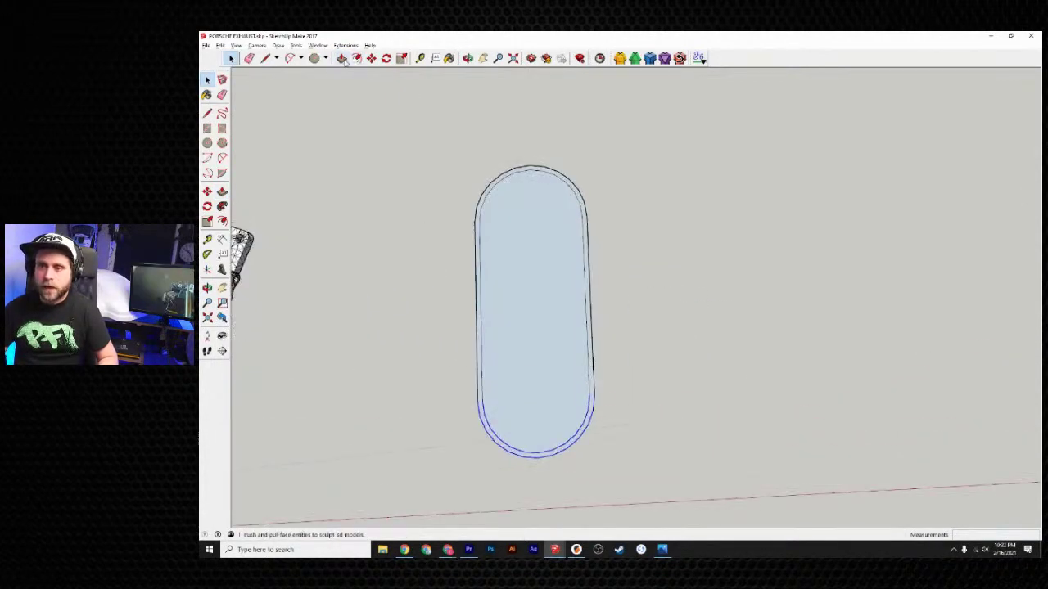
left_click(371, 58)
left_click(590, 395)
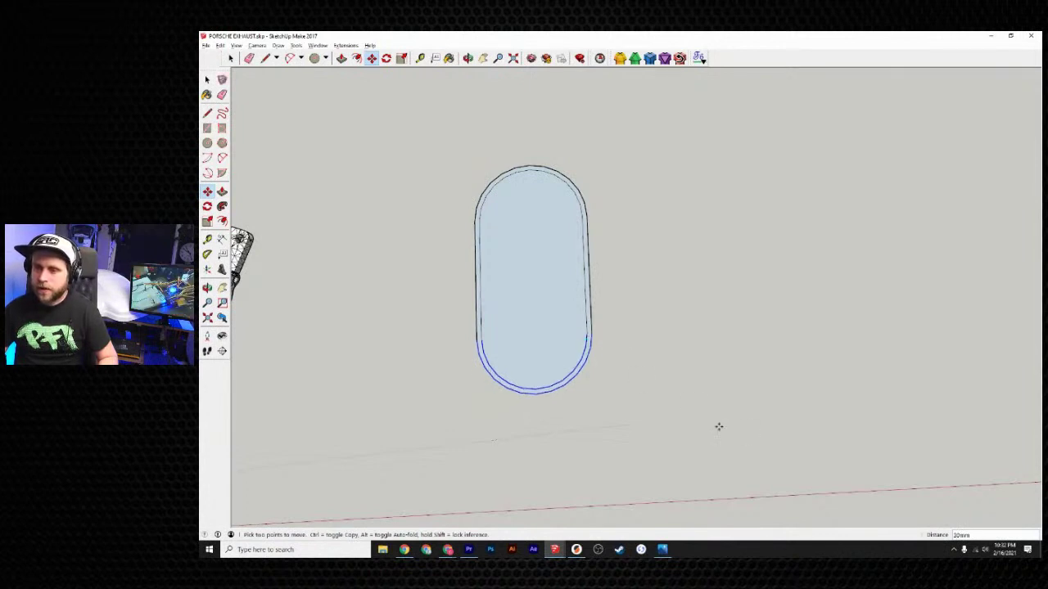
left_click(231, 58)
- Extrude the inner face of the shortened slot upward about 120 mm with Push/Pull, leaving the thin rim at ground level
middle_click_drag(745, 387, 612, 409)
key("p")
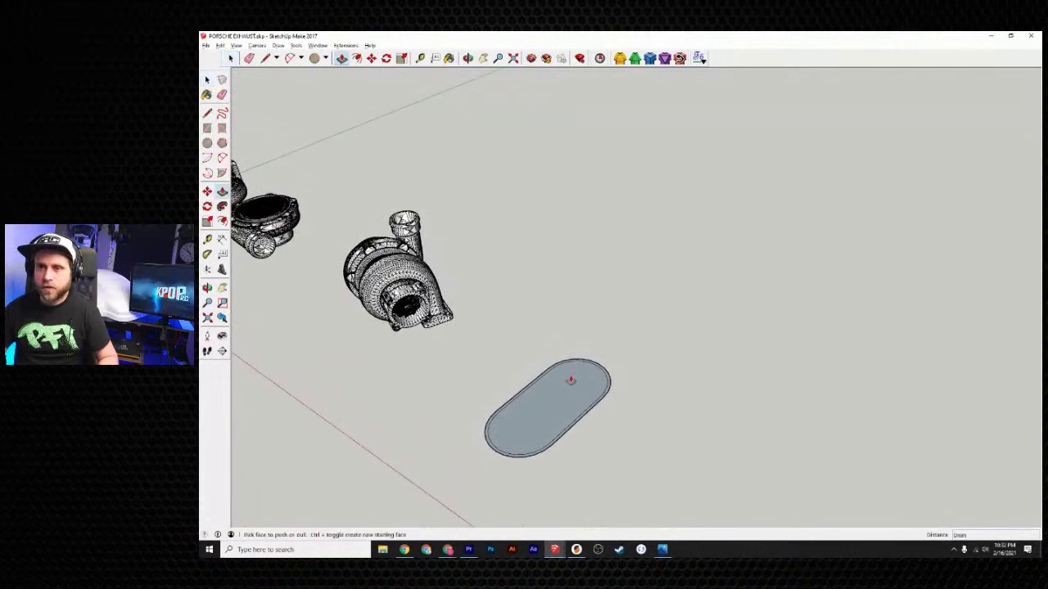
left_click(546, 394)
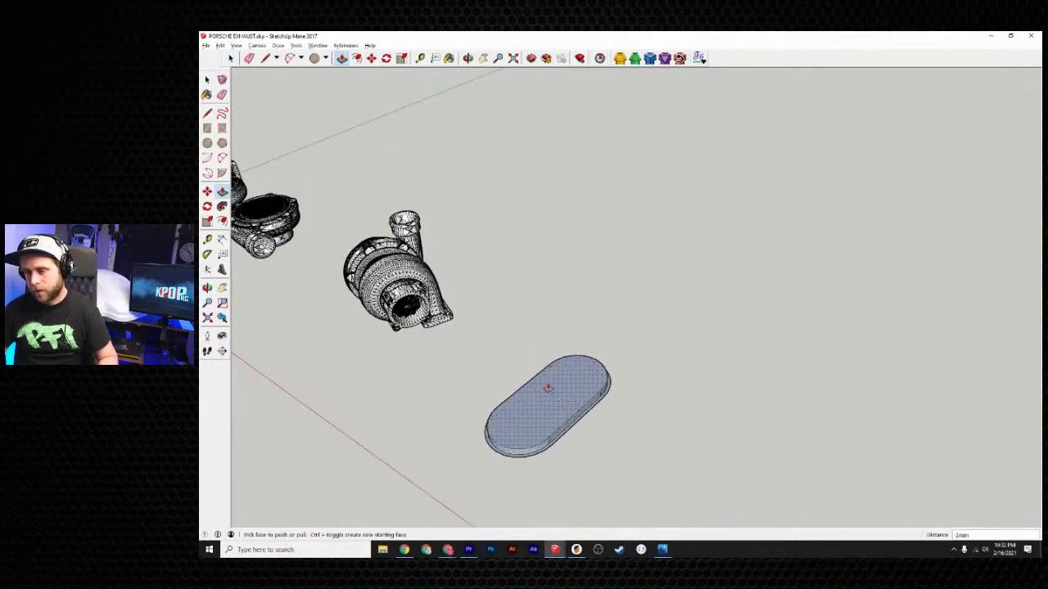
left_click(537, 382)
key("ctrl+z")
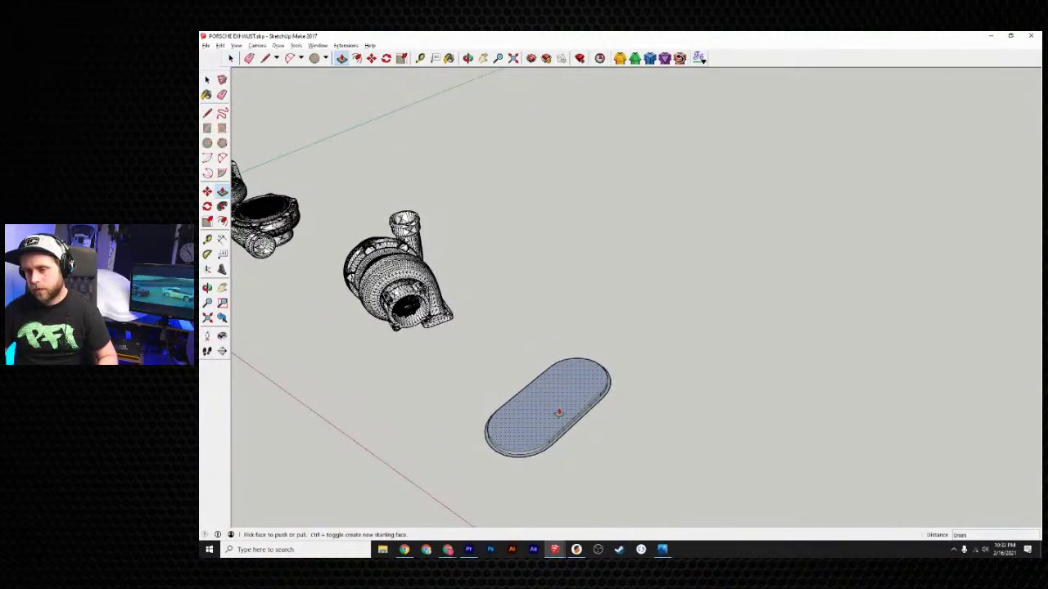
left_click(555, 414)
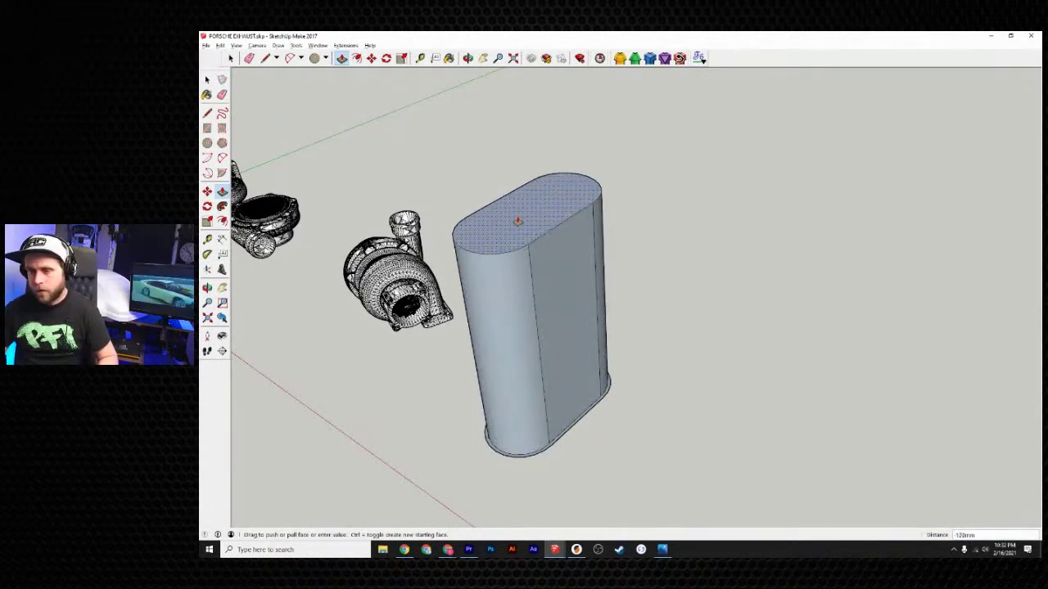
left_click(517, 221)
- Extrude the thin rim around the tube's base upward about 5 mm to form a flange
mouse_move(515, 221)
middle_mouse_down()
mouse_move(463, 400)
mouse_move(475, 390)
mouse_move(414, 347)
mouse_move(458, 417)
mouse_move(587, 482)
mouse_move(502, 385)
mouse_move(510, 379)
middle_mouse_up()
scroll(584, 477, "up", 5)
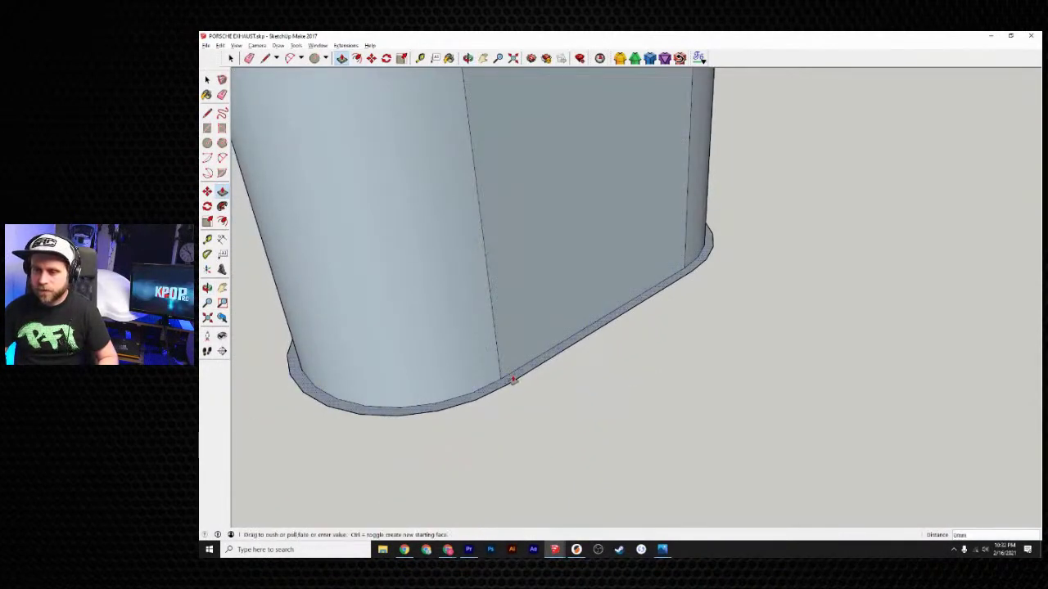
left_click(512, 360)
left_click(513, 360)
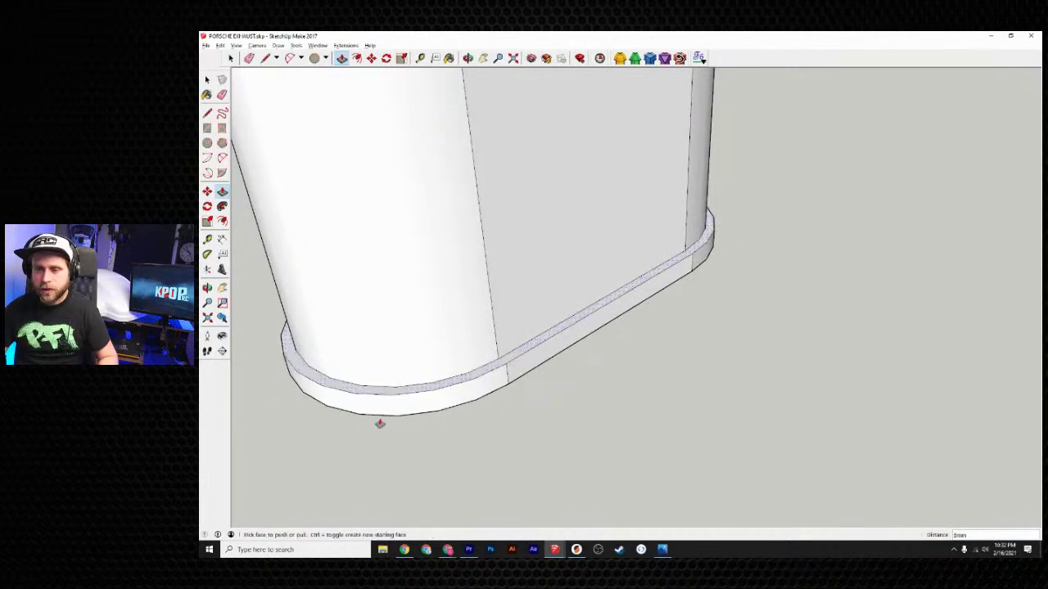
scroll(496, 468, "down", 8)
middle_click_drag(496, 458, 693, 423, "shift")
- Rotate the whole upright tube 90° about the green axis so it lies flat with its flanged end facing the turbo
left_click(230, 58)
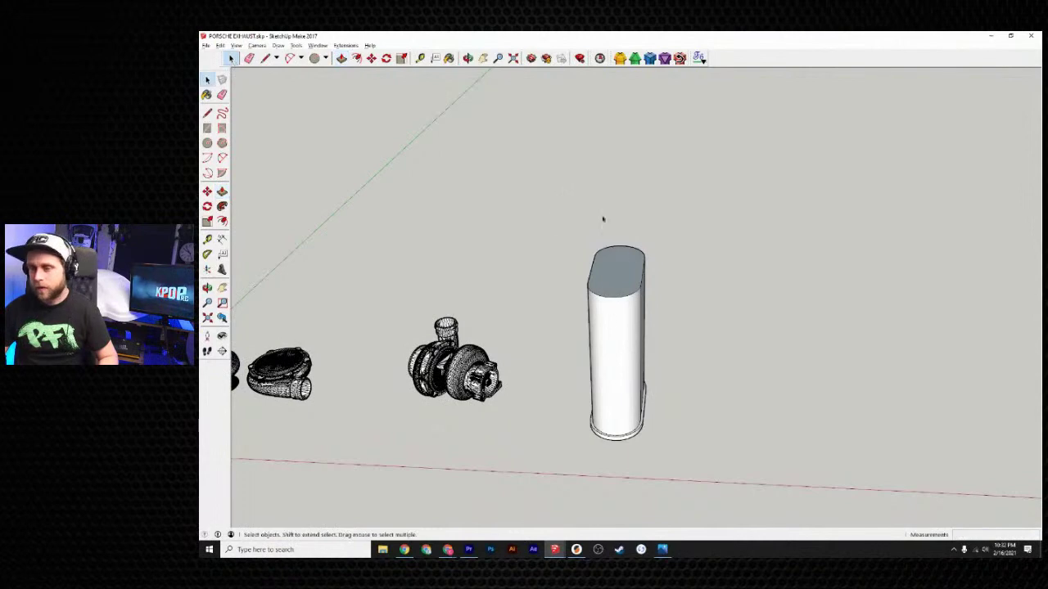
left_click_drag(556, 207, 725, 517)
left_click(385, 58)
middle_click_drag(620, 409, 569, 405)
scroll(573, 404, "up", 6)
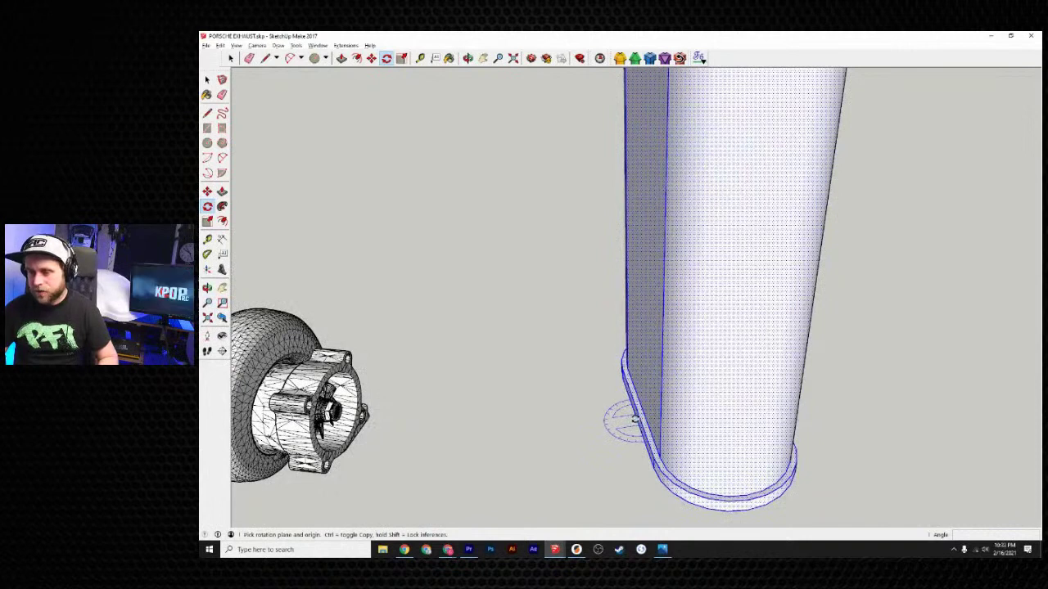
key("Right")
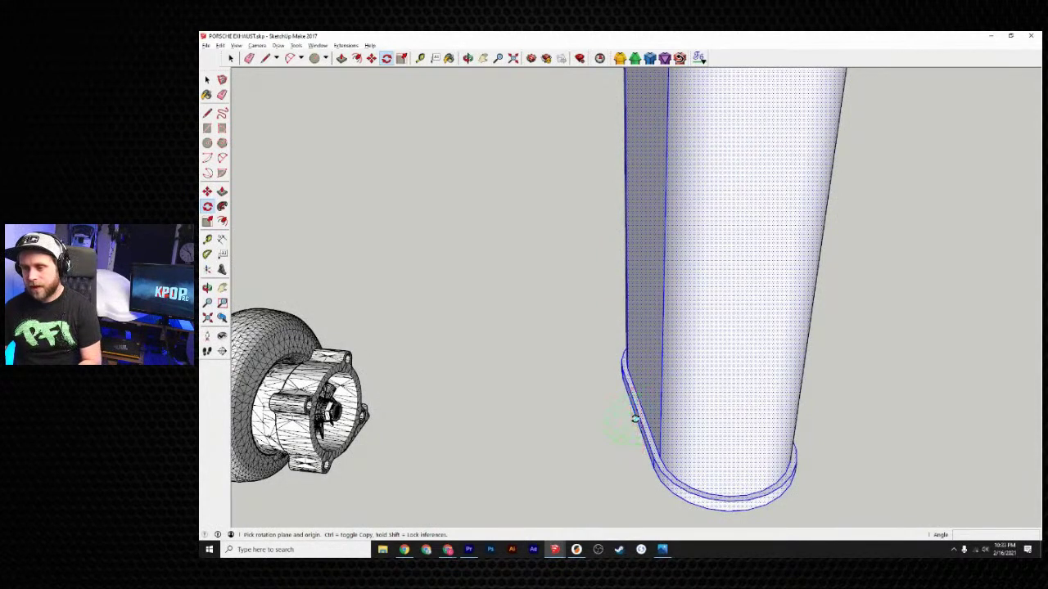
left_click_drag(636, 419, 633, 418)
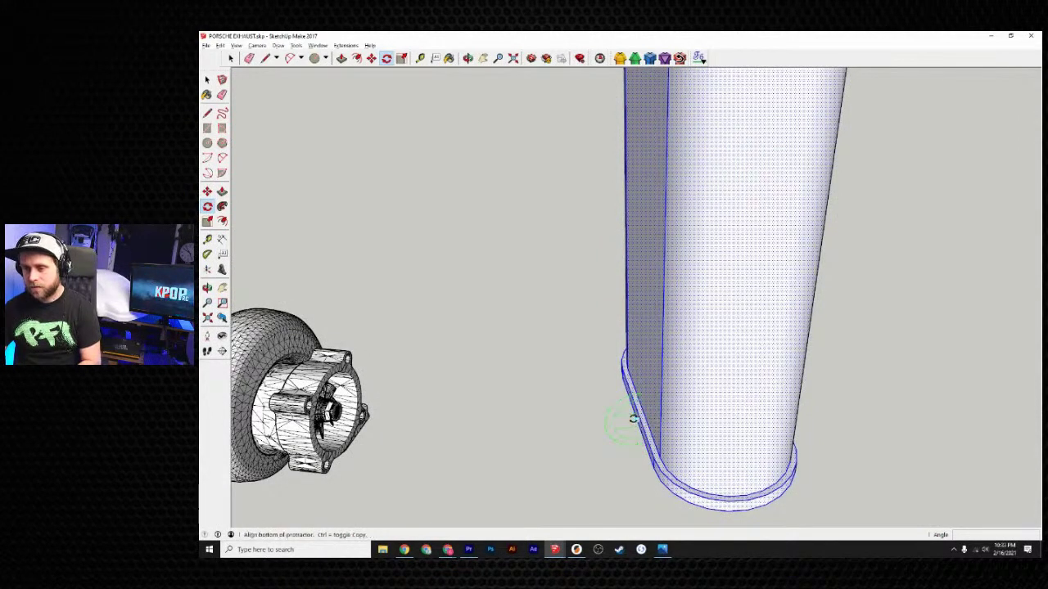
left_click(532, 426)
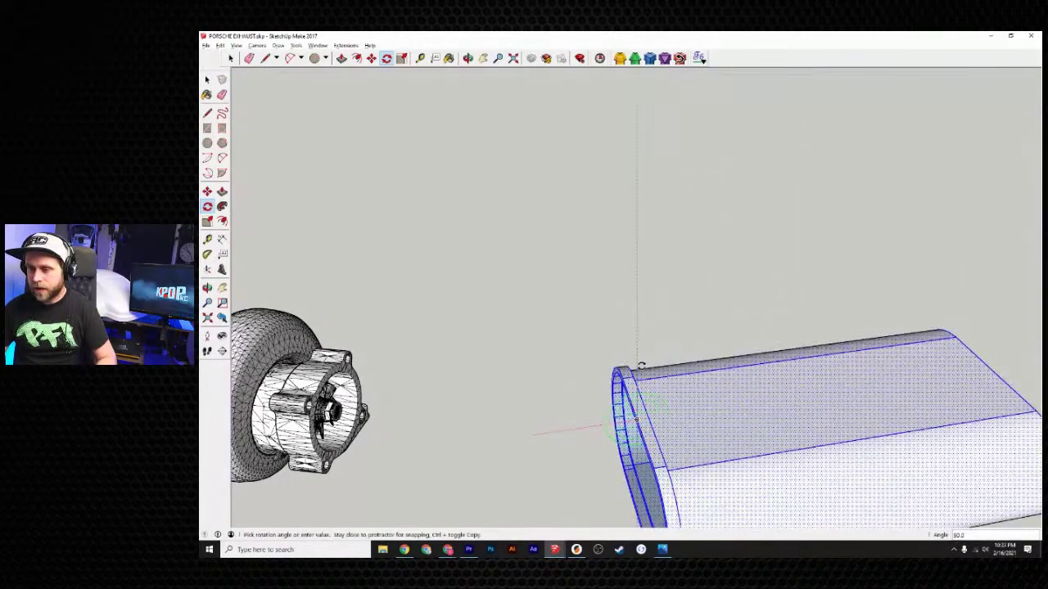
left_click(638, 367)
- Close the tube's open flanged end with a line across the opening and erase that line, keeping the new end face
middle_click_drag(532, 453, 668, 412)
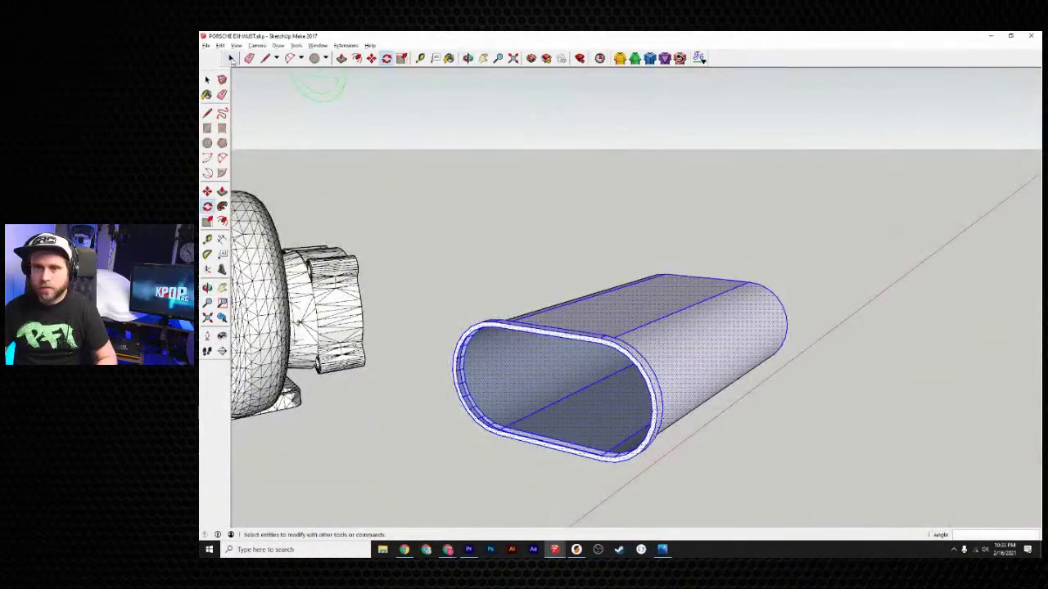
left_click(265, 58)
left_click(456, 372)
left_click(652, 411)
middle_click_drag(671, 432, 737, 424)
scroll(573, 440, "down", 2)
left_click(249, 58)
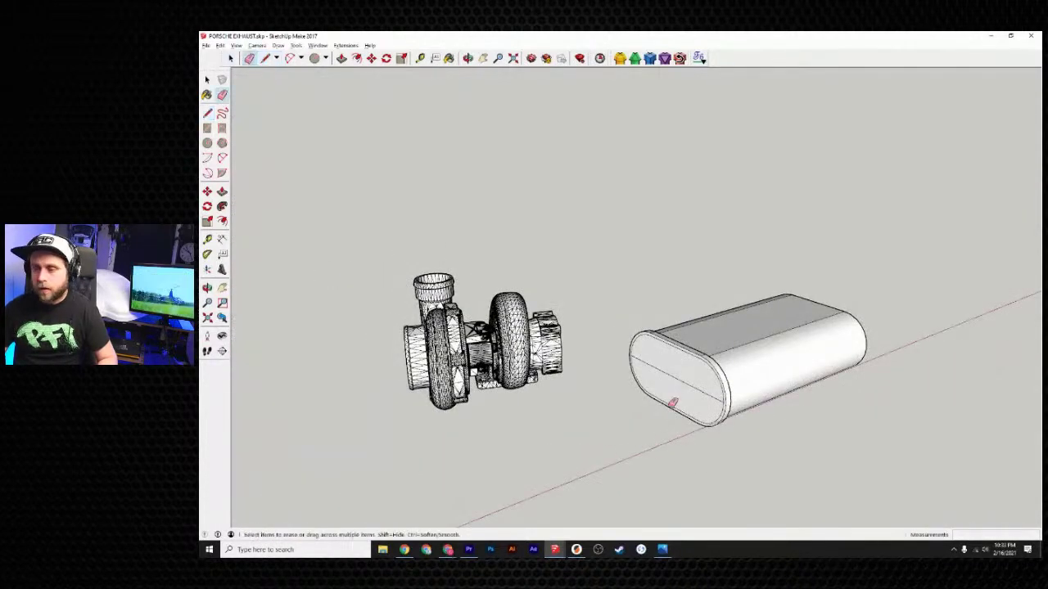
middle_click_drag(751, 461, 606, 499)
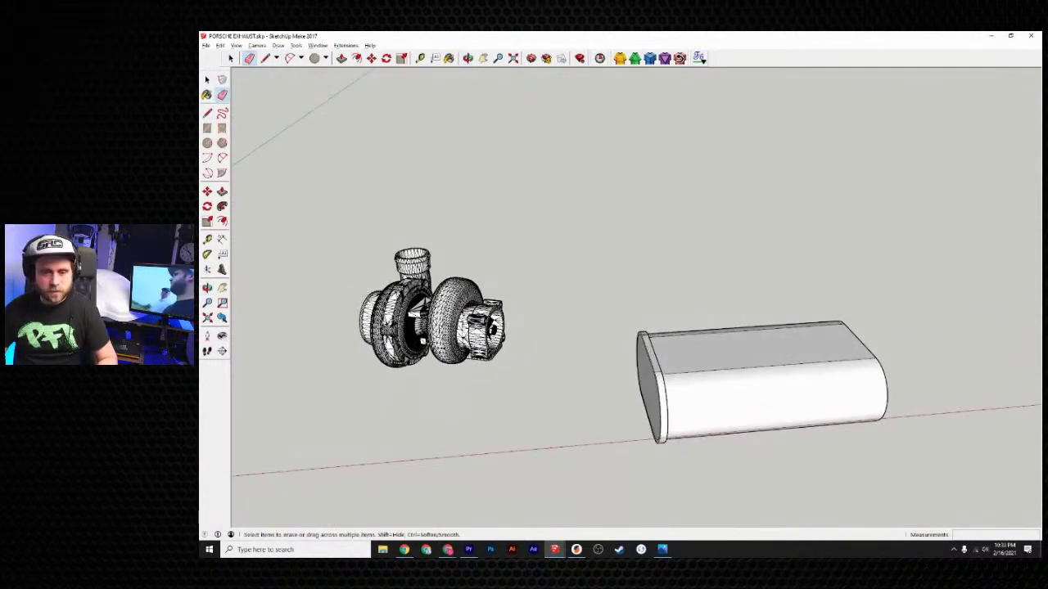
- Check the engine reference photo and rotate the whole tube 90° about its length so it stands on a rounded side
left_click(662, 549)
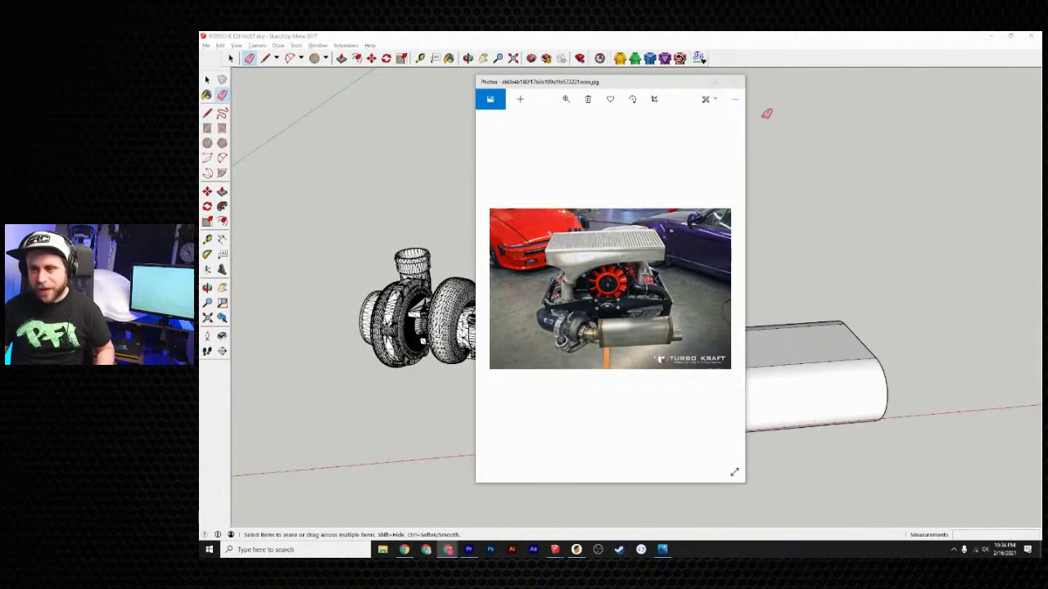
mouse_move(658, 82)
left_mouse_down()
mouse_move(547, 139)
mouse_move(200, 213)
left_mouse_up()
mouse_move(983, 256)
middle_mouse_down()
mouse_move(557, 248)
mouse_move(751, 265)
mouse_move(491, 232)
middle_mouse_up()
left_click(230, 59)
left_click_drag(390, 145, 753, 449)
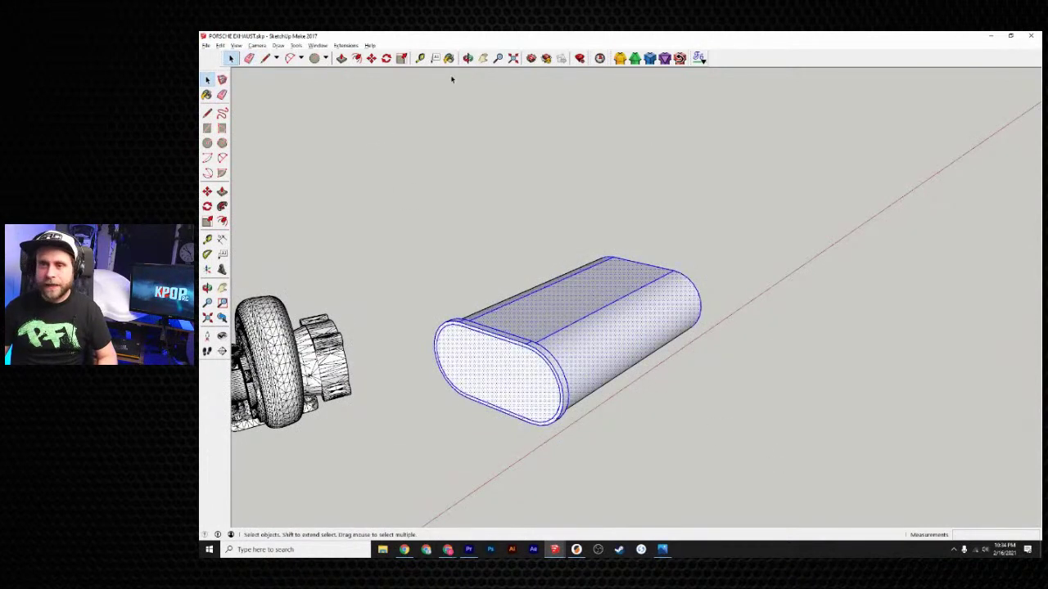
left_click(385, 59)
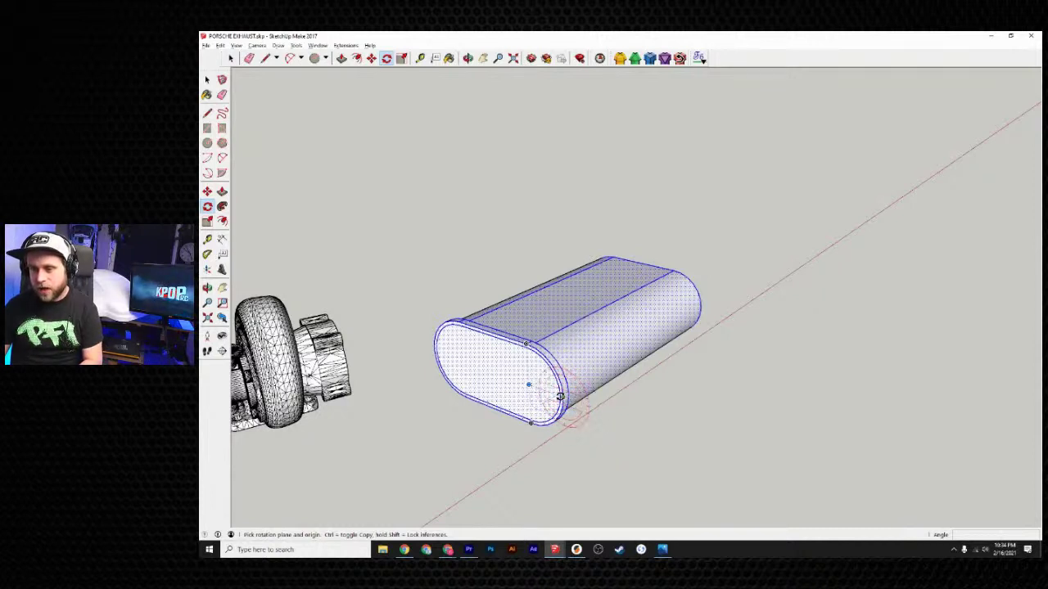
left_click_drag(562, 397, 649, 421)
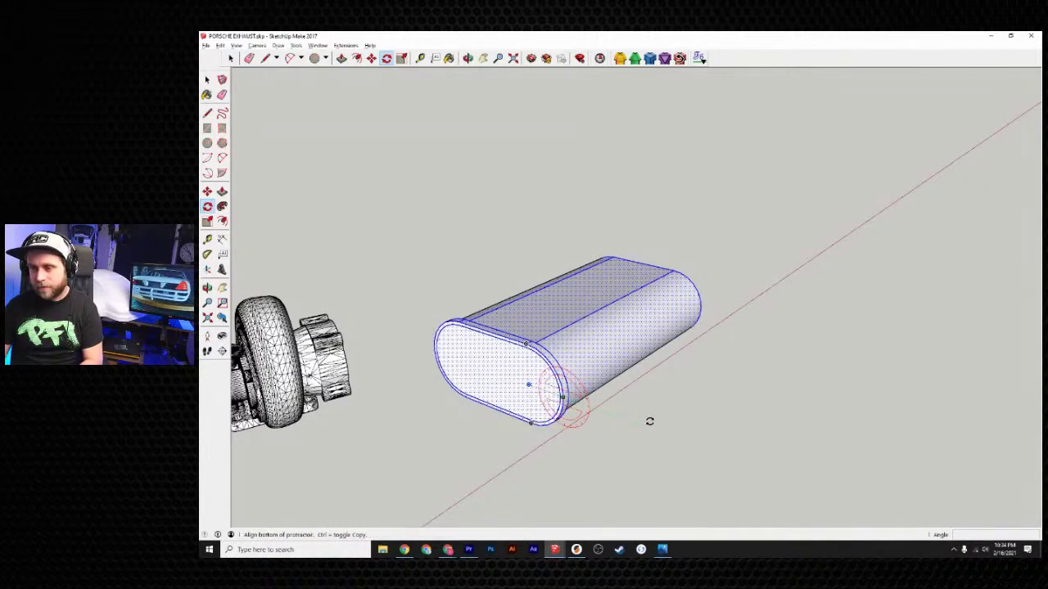
left_click(648, 421)
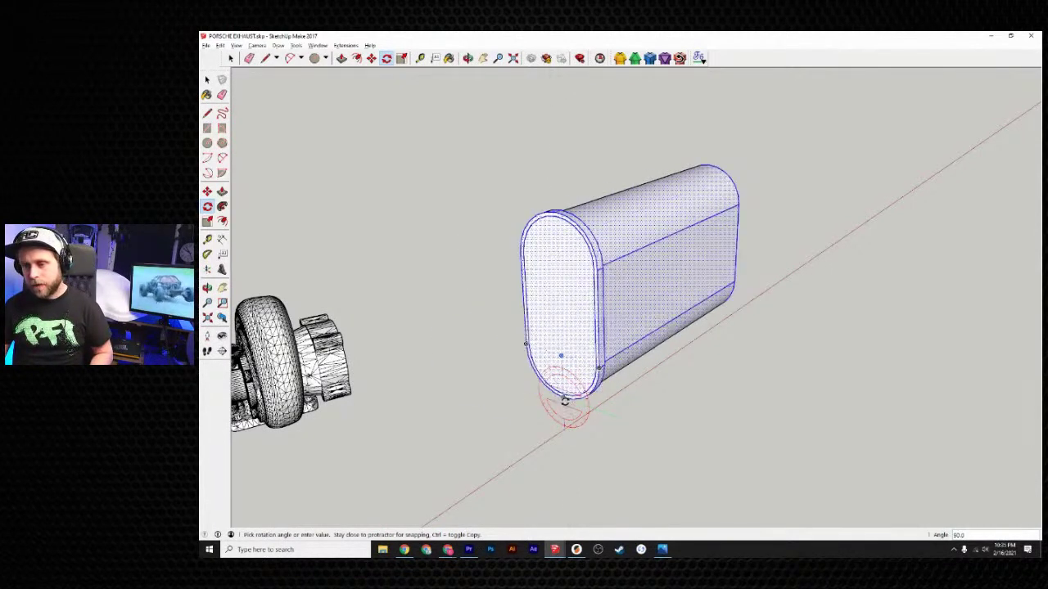
- Move the whole tube closer to the turbo so its flanged end sits just beyond the turbo's outlet
left_click(230, 58)
middle_click_drag(563, 304, 234, 360)
middle_click_drag(443, 333, 445, 333)
middle_click_drag(584, 325, 502, 365)
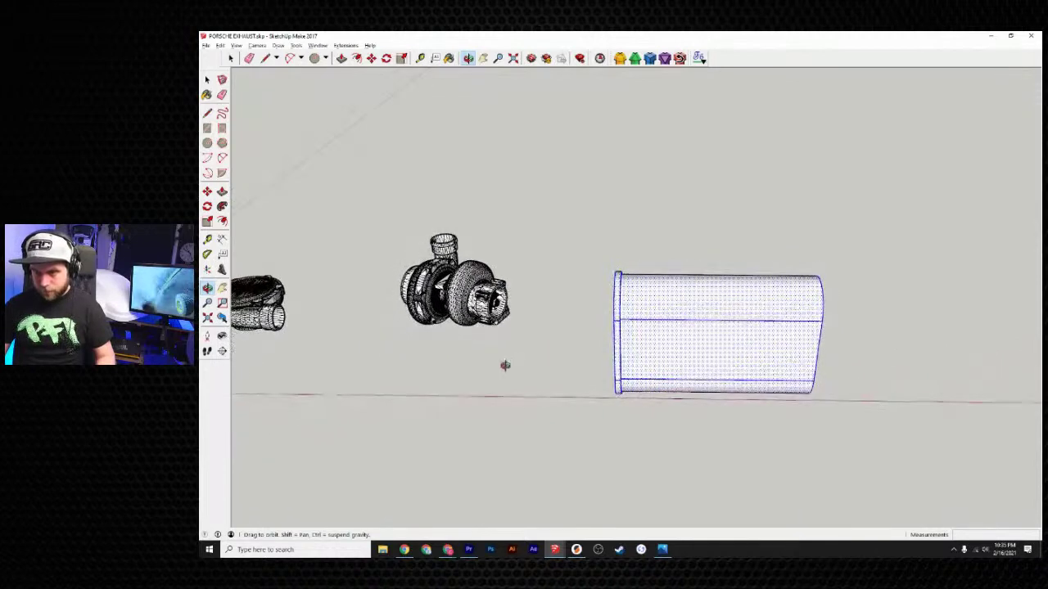
middle_click_drag(857, 444, 720, 444)
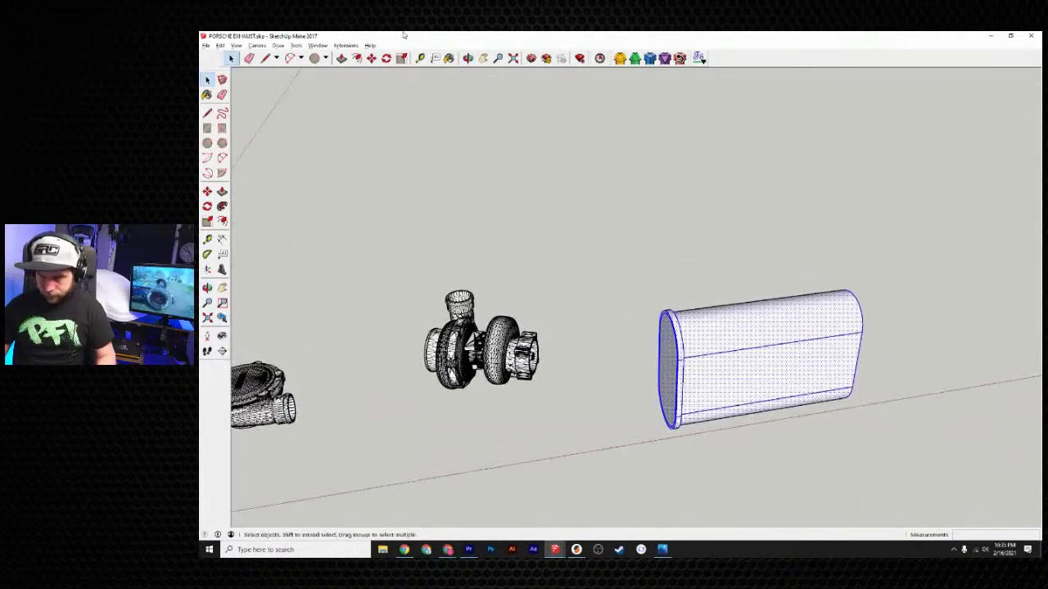
left_click(370, 59)
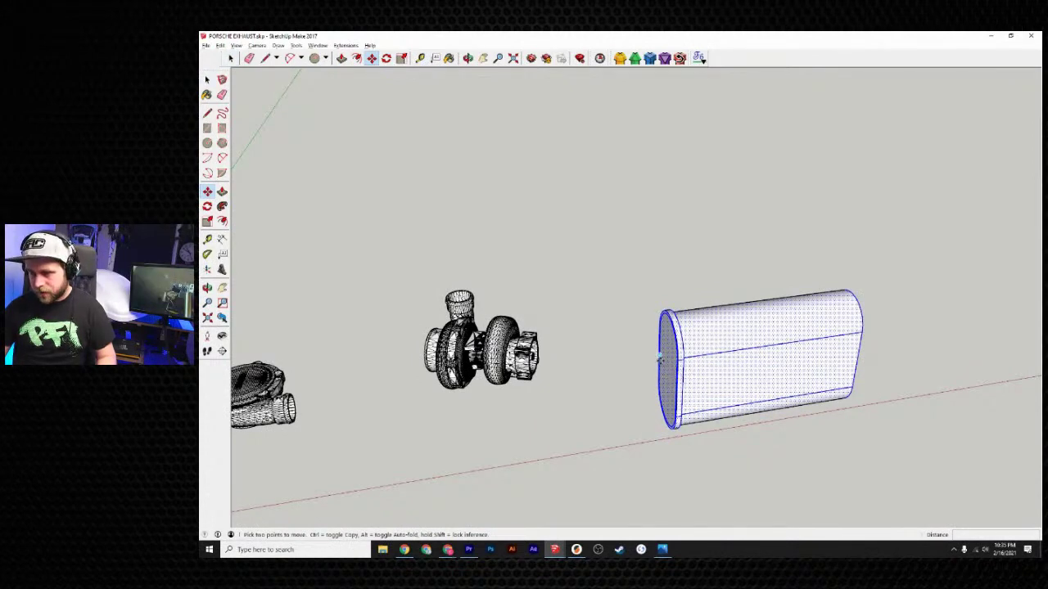
left_click(659, 358)
left_click(568, 342)
- Compare the tube's proportions and position beside the turbo with the muffler in the engine reference photo
middle_click_drag(512, 409, 475, 381)
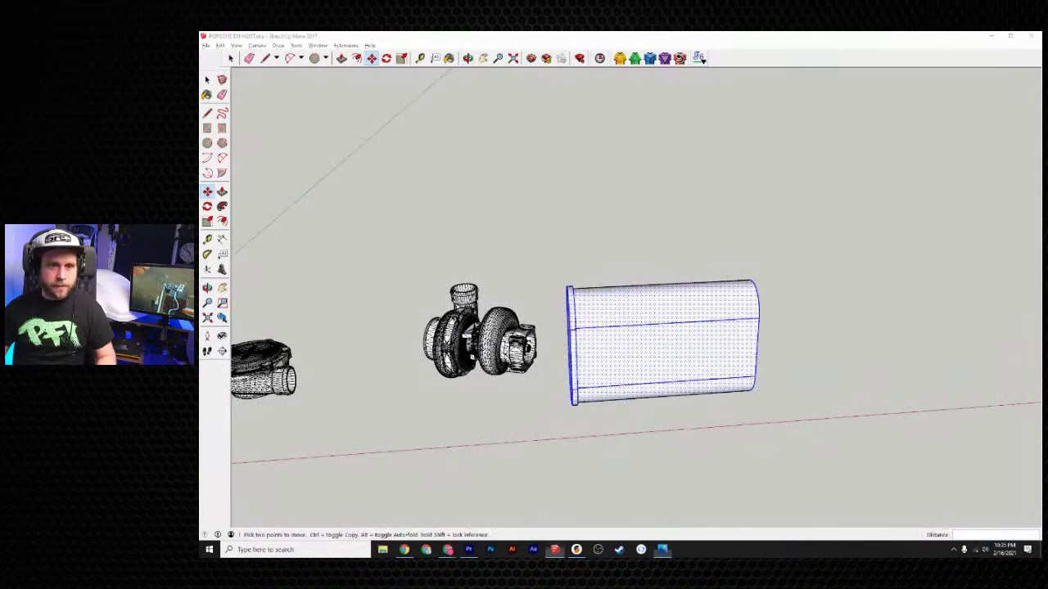
mouse_move(614, 433)
middle_mouse_down()
mouse_move(758, 423)
mouse_move(794, 398)
mouse_move(655, 395)
middle_mouse_up()
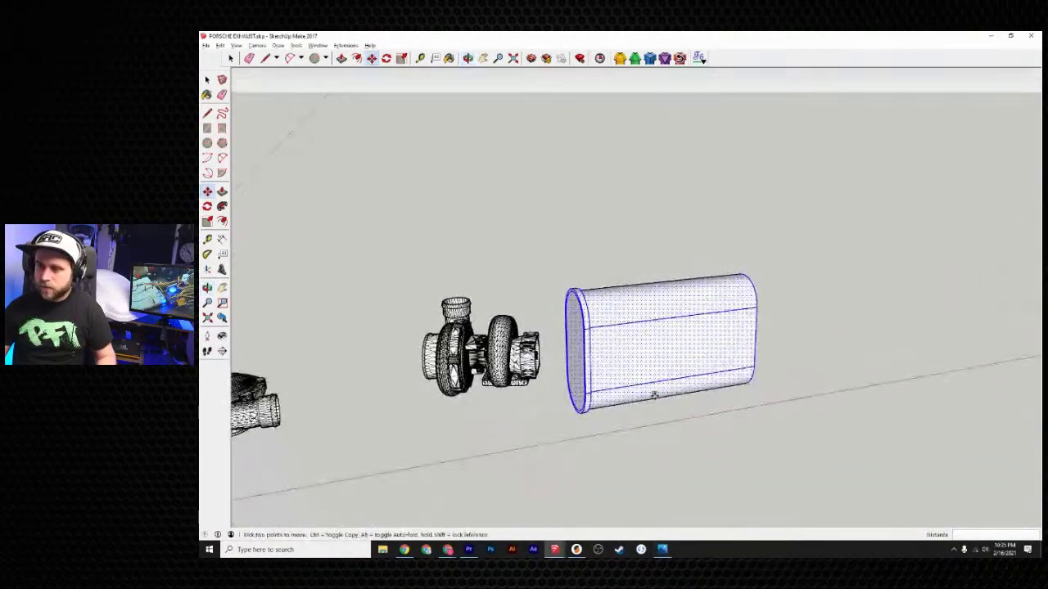
key("alt+Tab")
middle_click_drag(670, 430, 639, 428)
key("alt+Tab")
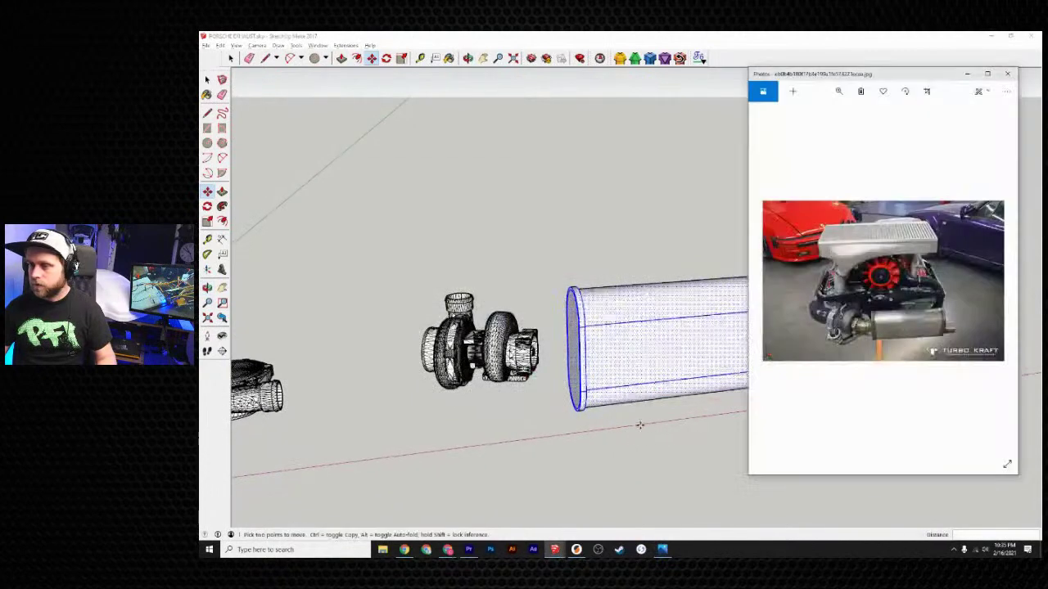
key("alt+Tab")
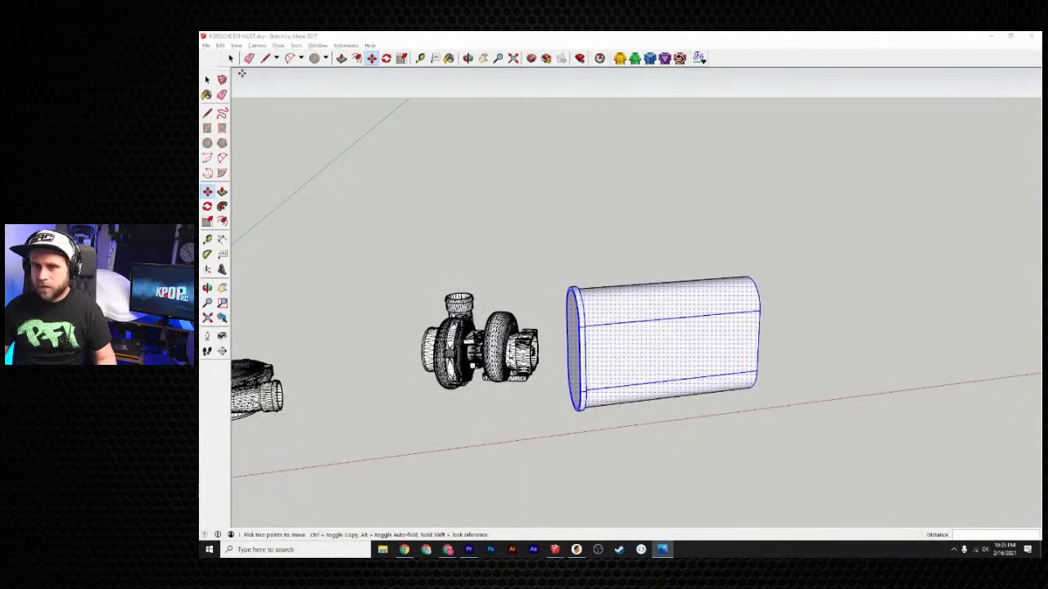
key("space")
left_click_drag(552, 230, 809, 335)
middle_click_drag(810, 335, 609, 335)
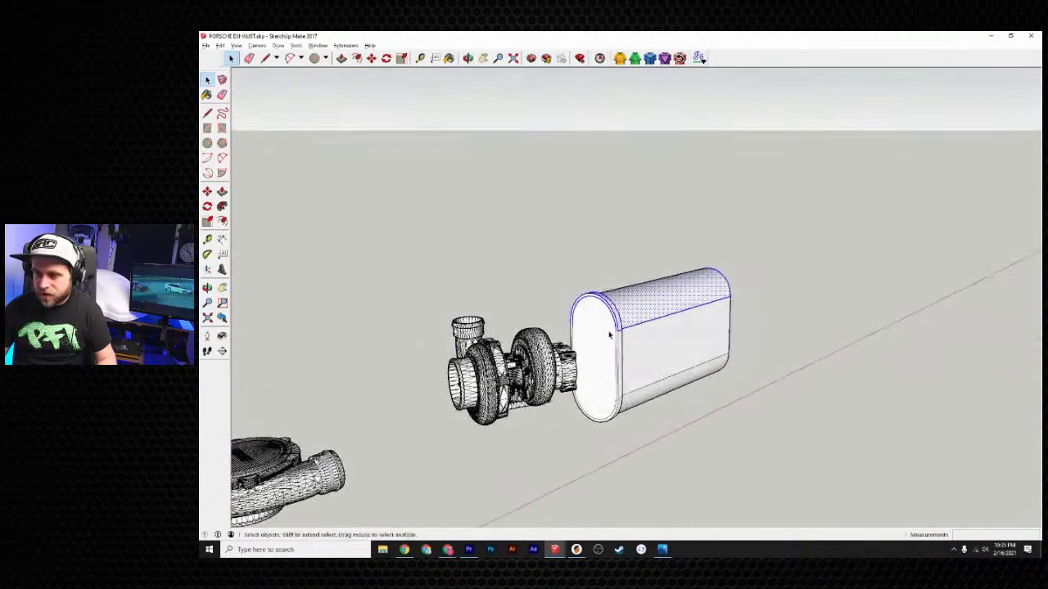
scroll(609, 336, "up", 3)
key("m")
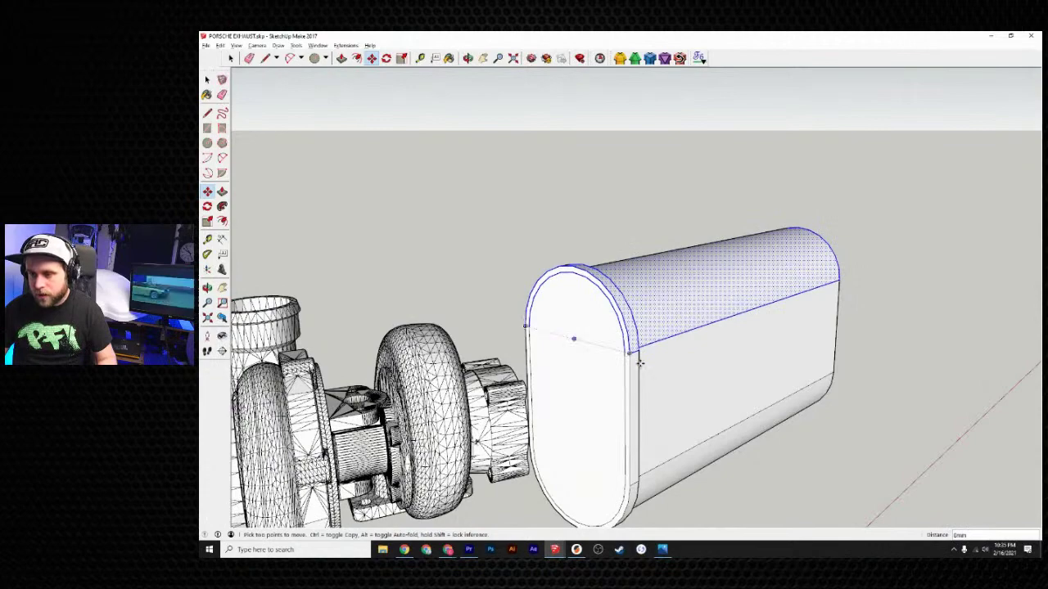
scroll(637, 360, "down", 3)
mouse_move(708, 423)
middle_mouse_down()
mouse_move(592, 404)
mouse_move(505, 175)
mouse_move(597, 428)
mouse_move(526, 456)
mouse_move(496, 447)
mouse_move(514, 437)
mouse_move(459, 397)
mouse_move(300, 379)
mouse_move(508, 407)
middle_mouse_up()
key("m")
left_click(230, 58)
mouse_move(200, 123)
left_mouse_down()
mouse_move(647, 86)
mouse_move(200, 102)
left_mouse_up()
- Lengthen the tube by pulling its far end face outward about 25 mm with Push/Pull
mouse_move(807, 439)
middle_mouse_down()
mouse_move(739, 388)
mouse_move(748, 393)
middle_mouse_up()
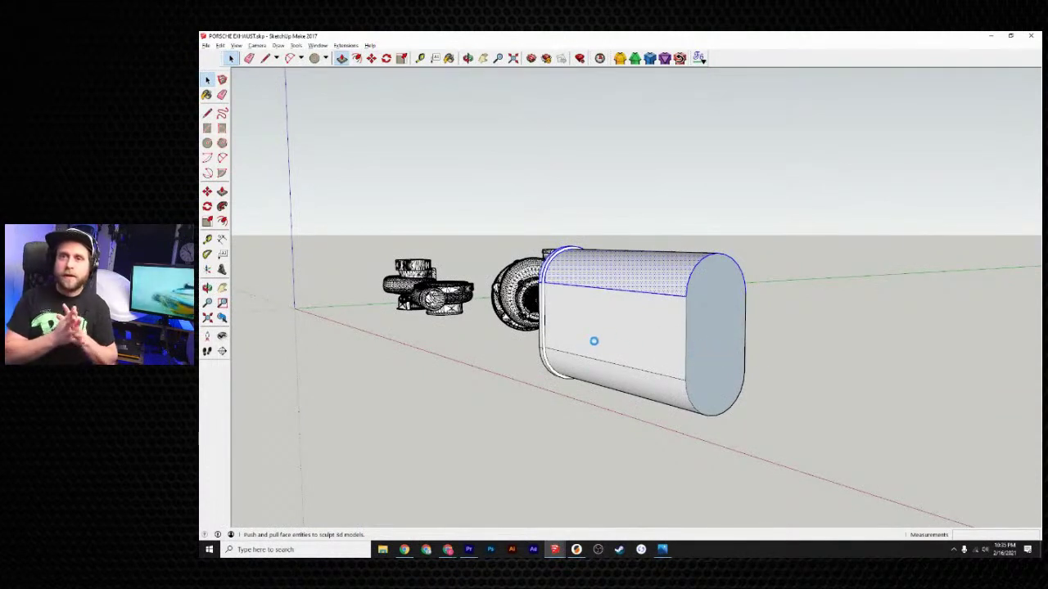
left_click(593, 340)
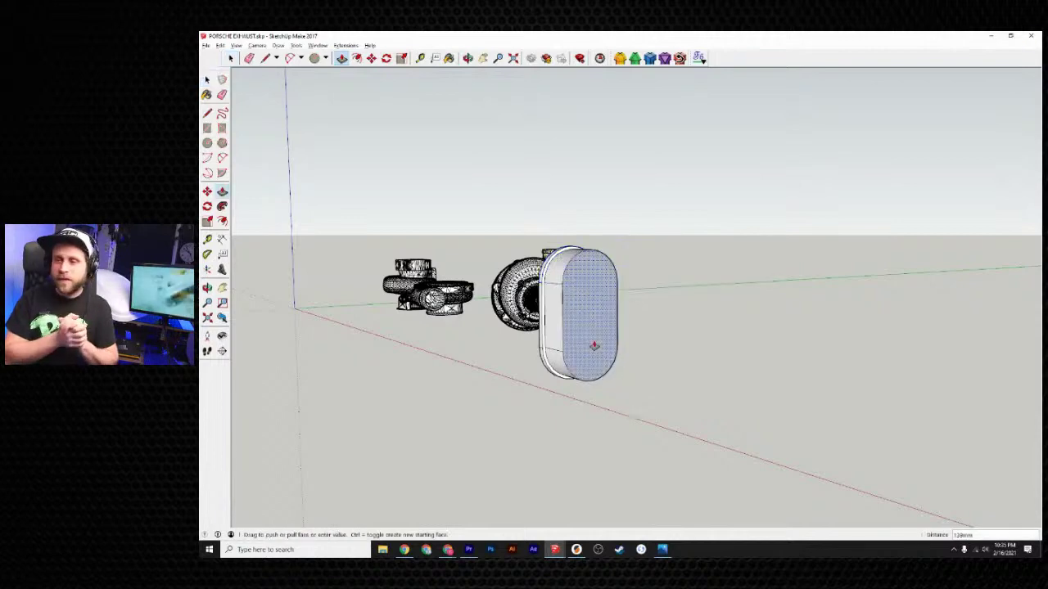
left_click(692, 381)
mouse_move(693, 381)
middle_mouse_down()
mouse_move(864, 403)
mouse_move(910, 386)
middle_mouse_up()
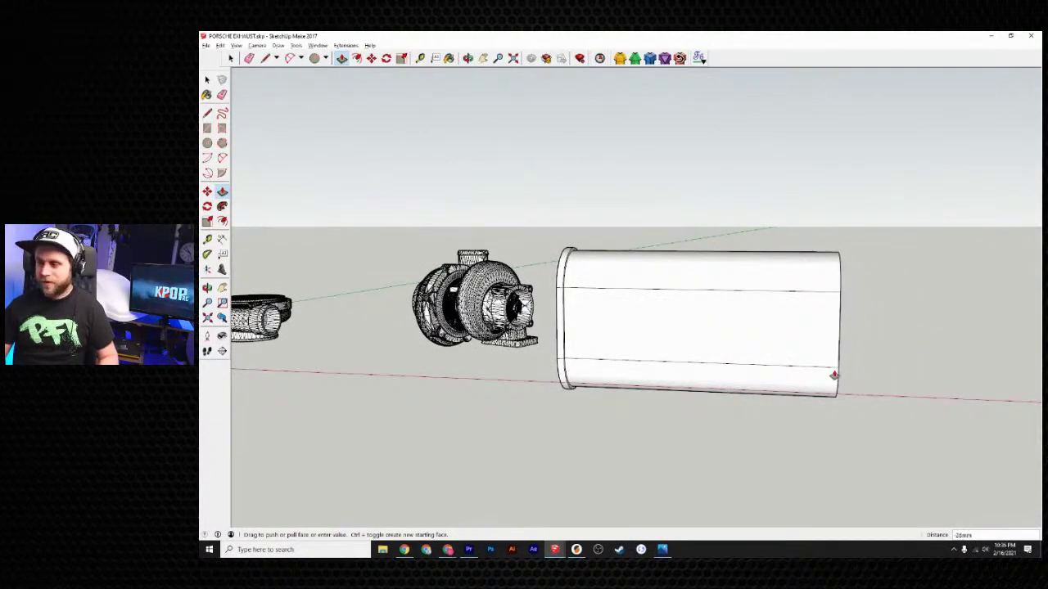
left_click(832, 376)
- Raise the whole lengthened tube about 11 mm and lower it slightly to line it up with the turbo
middle_click_drag(548, 474, 679, 479)
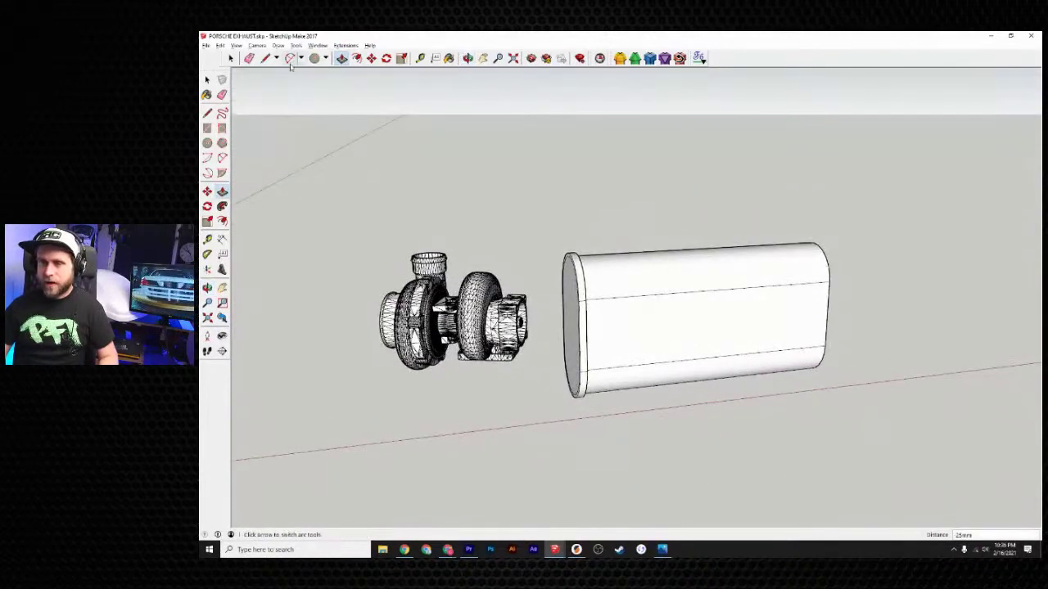
left_click(231, 58)
left_click_drag(563, 220, 942, 499)
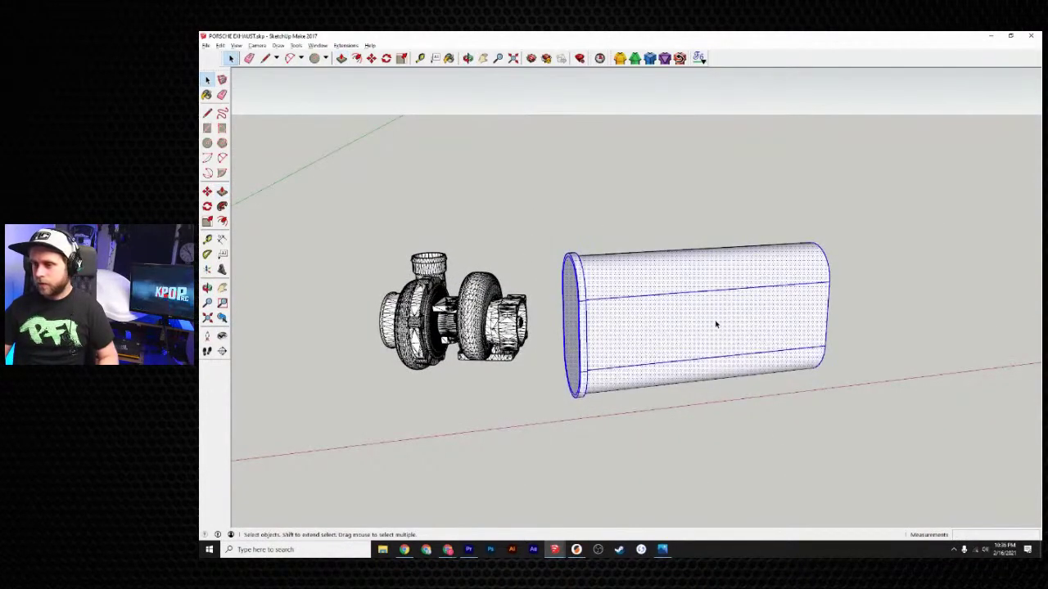
left_click(371, 58)
left_click(647, 334)
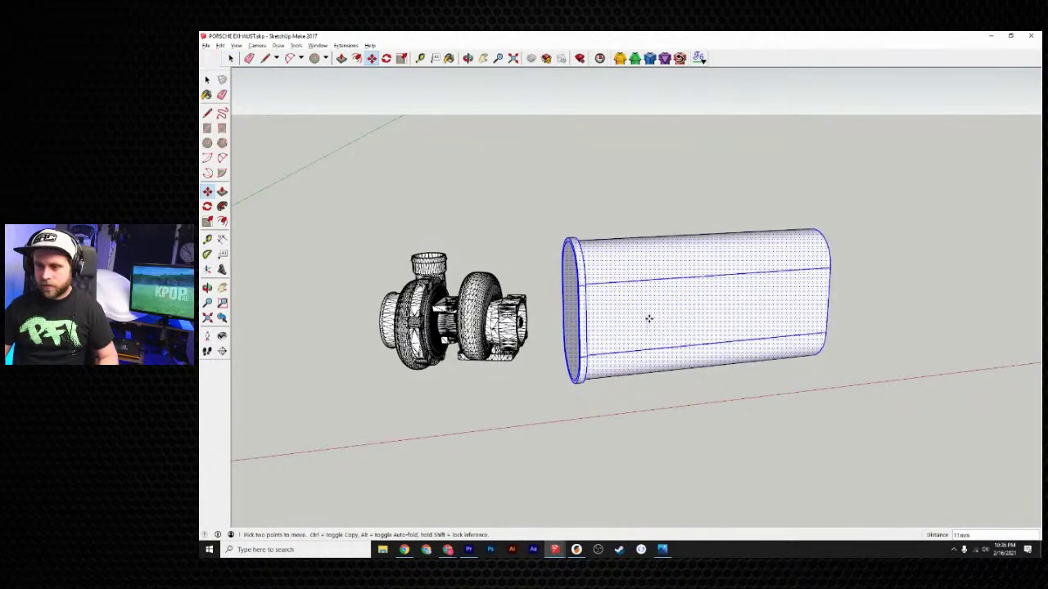
left_click(653, 329)
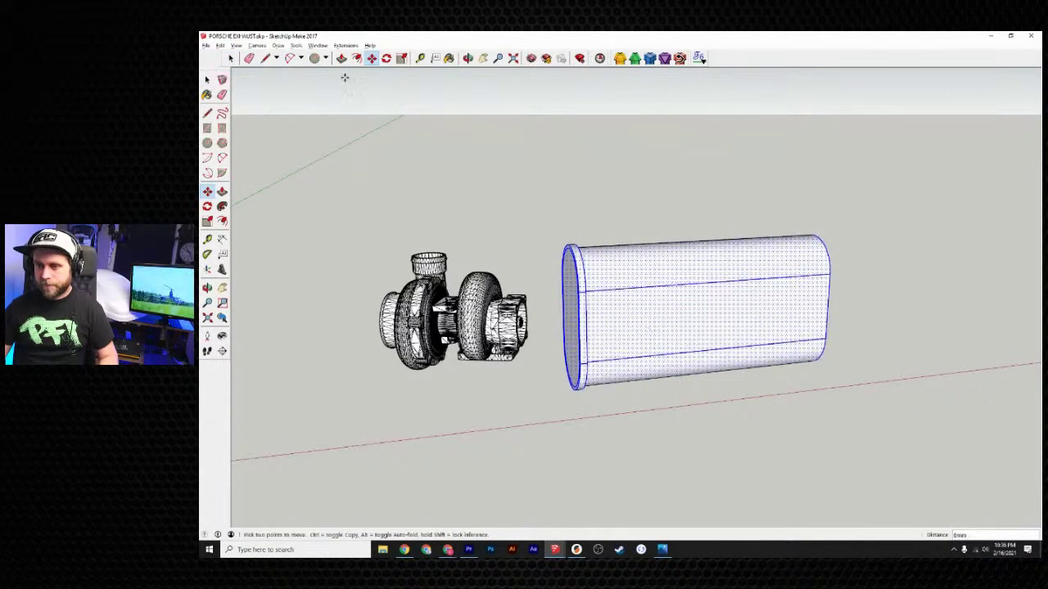
key("space")
- Try to copy the ring face of the tube's flange onto the tube's far end
middle_click_drag(660, 297, 541, 206)
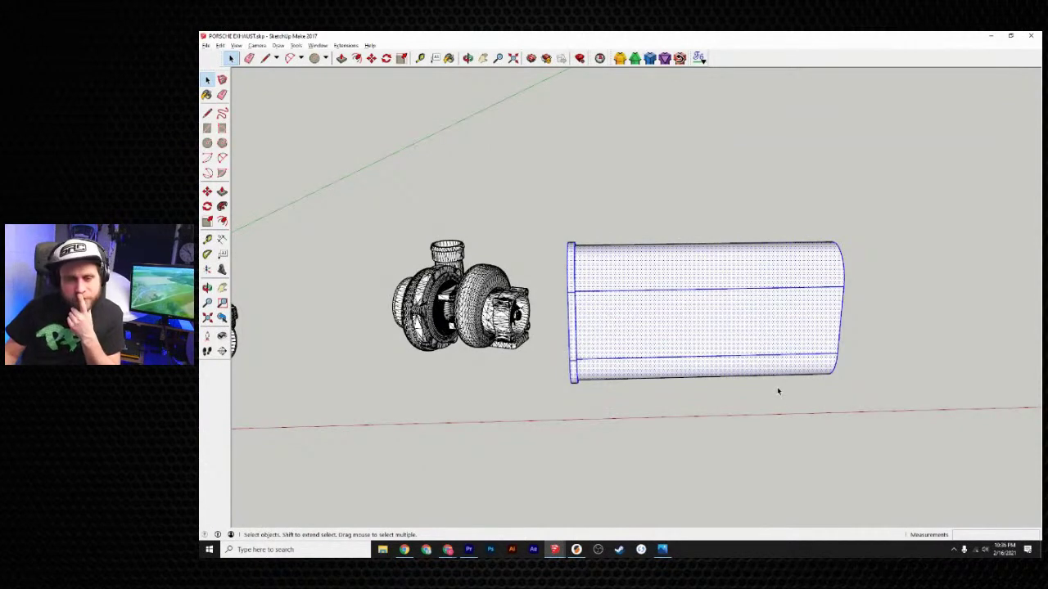
middle_click_drag(612, 288, 572, 150)
left_click(572, 150)
scroll(573, 231, "up", 3)
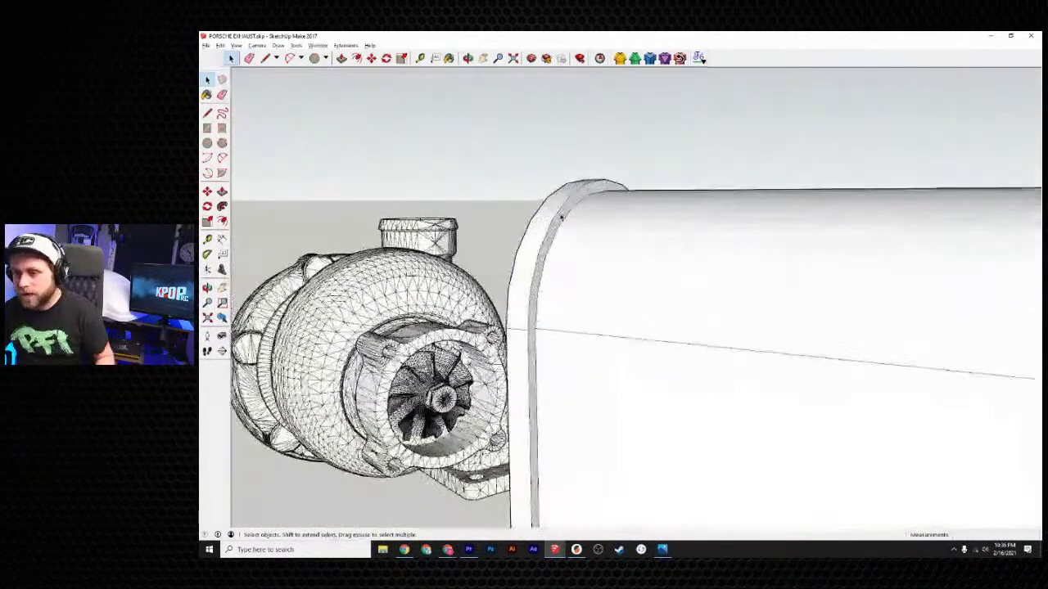
scroll(528, 244, "down", 3)
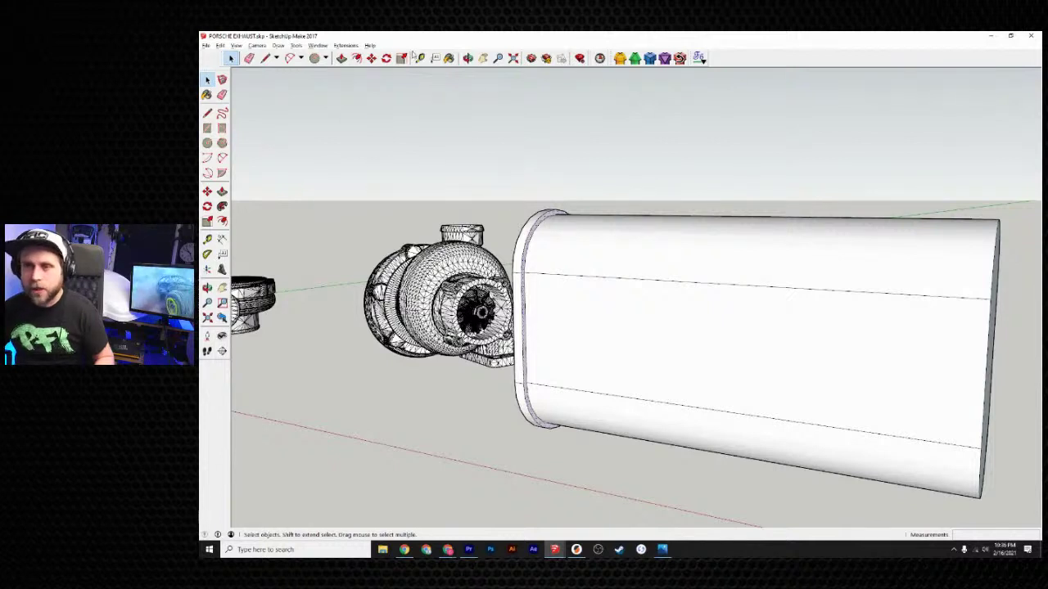
left_click(372, 59)
left_click(564, 203)
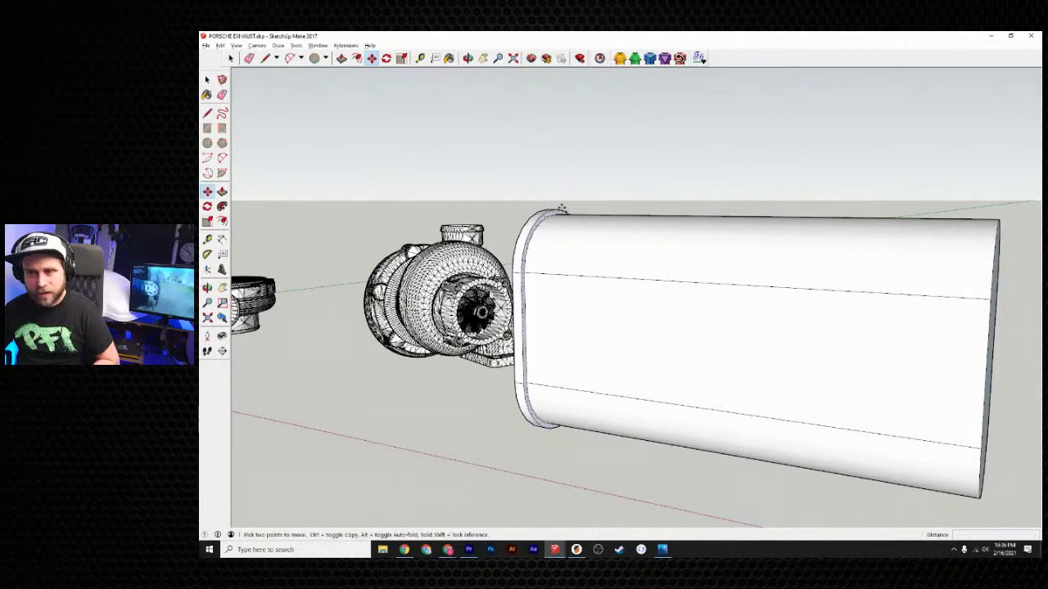
scroll(556, 210, "up", 3)
left_click(555, 213)
scroll(579, 214, "down", 1)
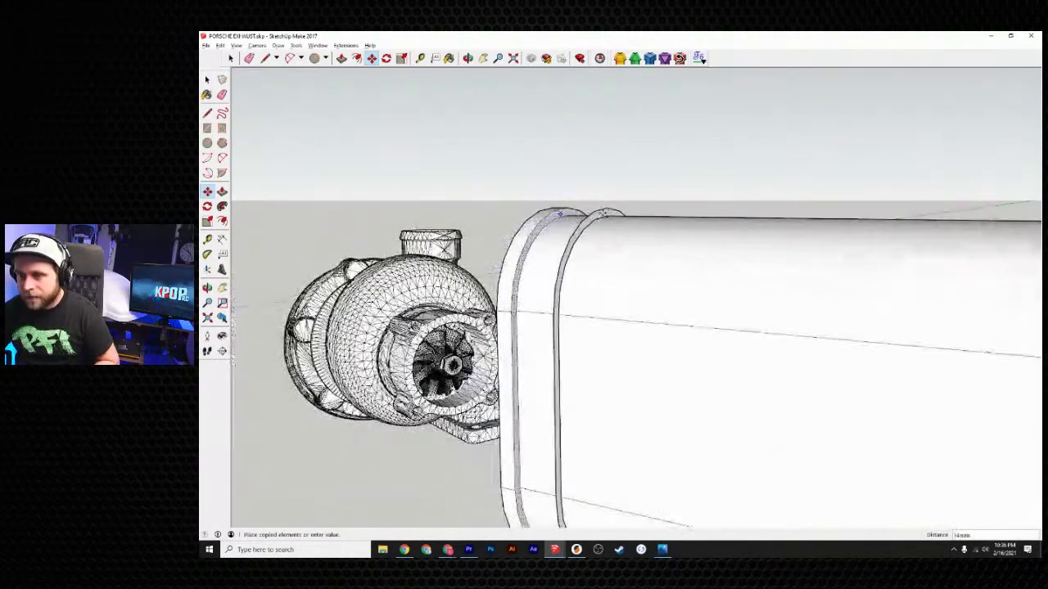
scroll(559, 213, "down", 4)
middle_click_drag(930, 246, 790, 250)
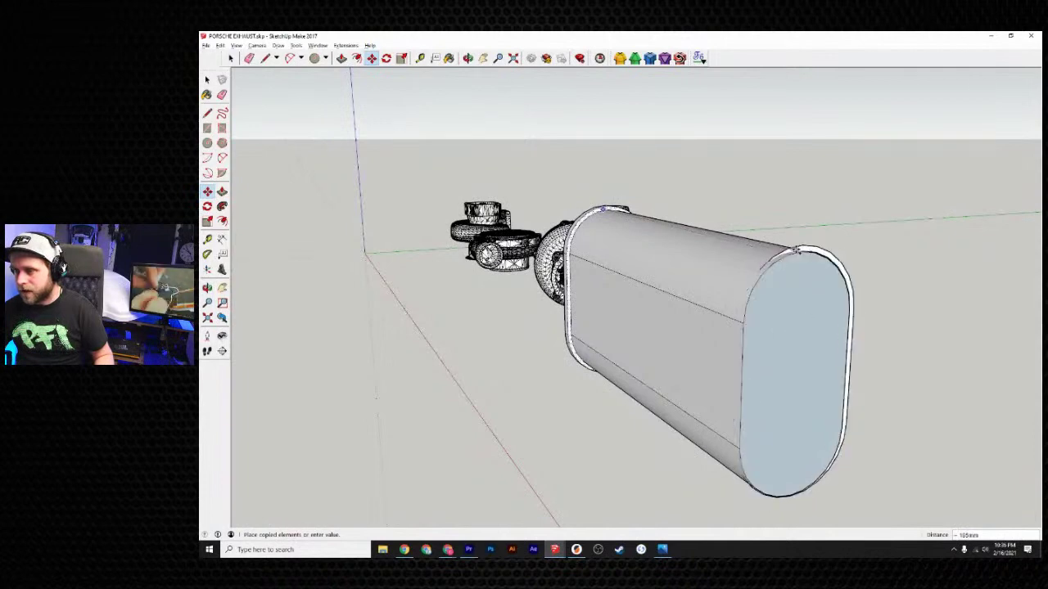
scroll(795, 250, "up", 4)
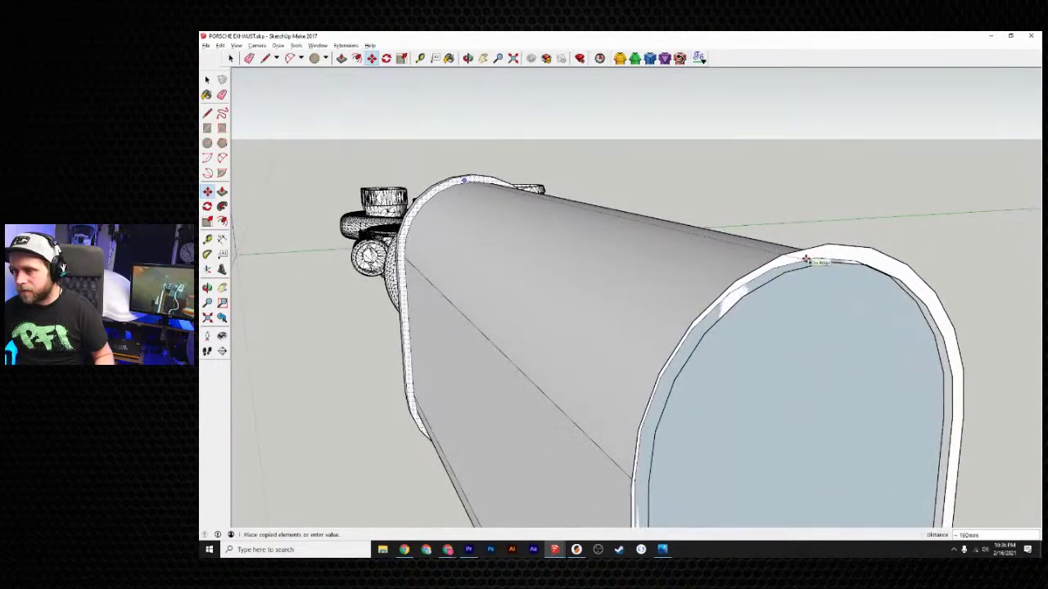
left_click(794, 266)
middle_click_drag(743, 267, 650, 190)
- Copy the flange's ring face from its inner edge onto the matching edge of the tube's far end
key("space")
left_click(650, 190)
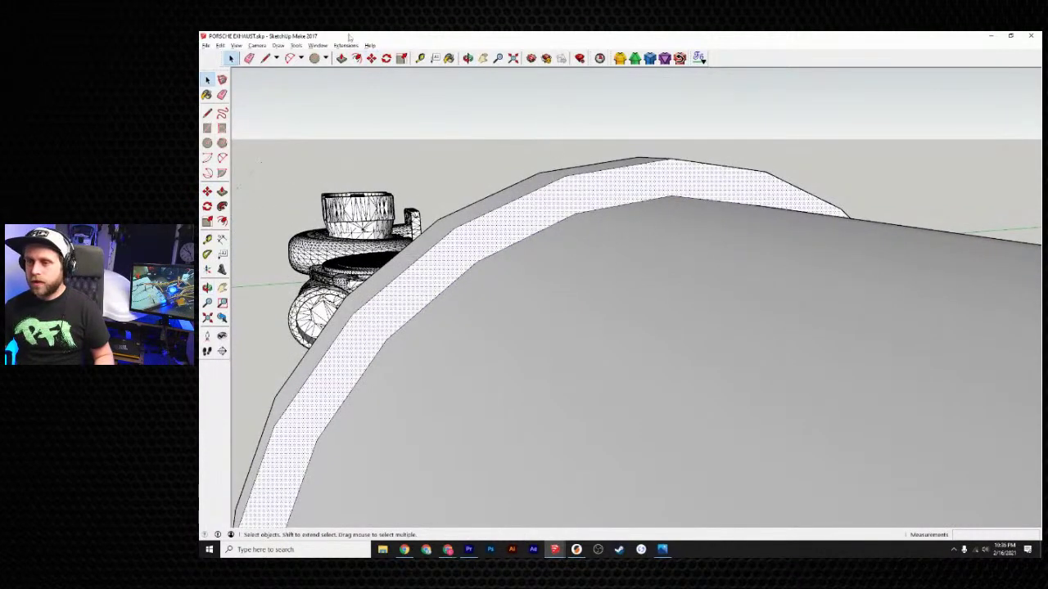
left_click(370, 58)
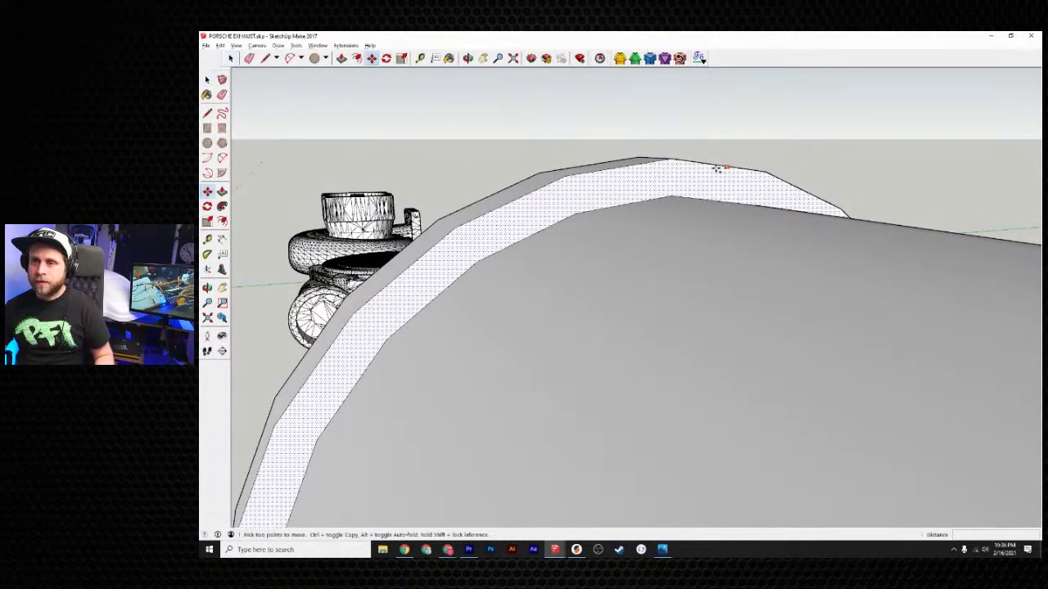
key("ctrl")
left_click(673, 197)
scroll(677, 201, "down", 8)
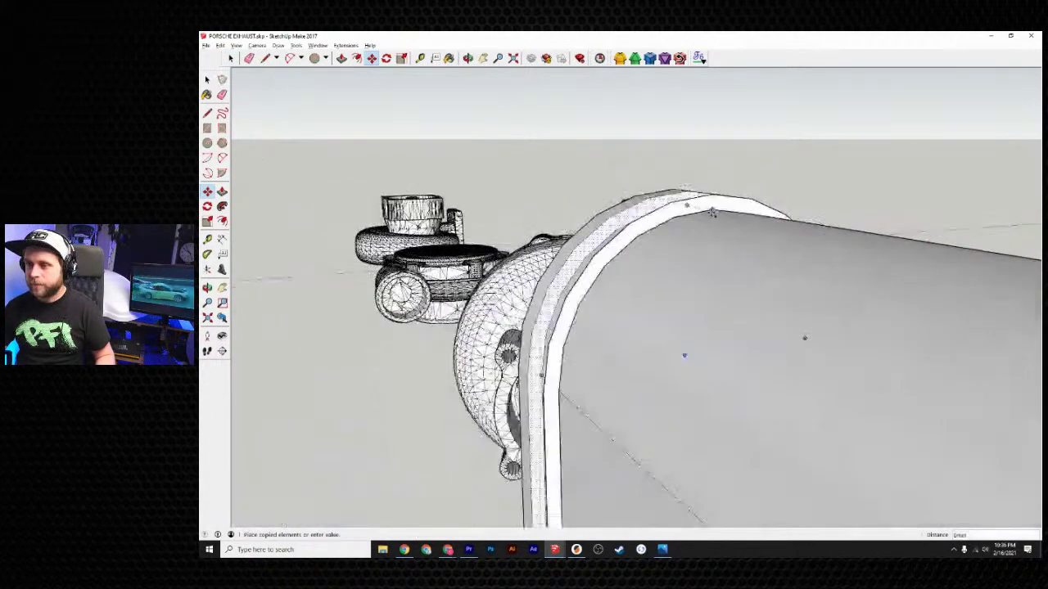
scroll(720, 219, "down", 2)
middle_click_drag(697, 217, 512, 187, "shift")
scroll(649, 207, "up", 5)
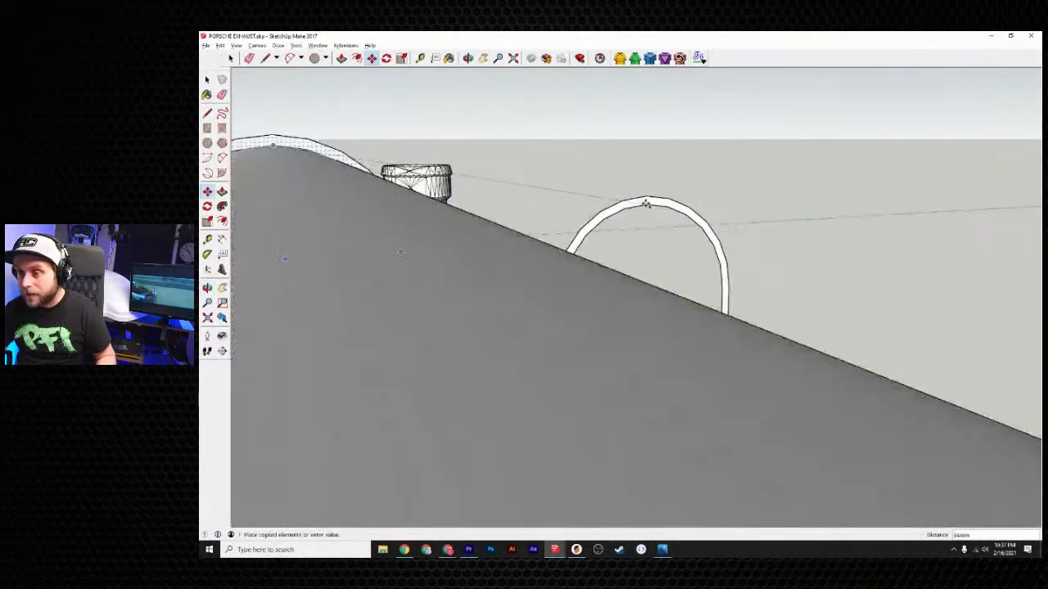
scroll(648, 212, "down", 5)
scroll(646, 215, "up", 1)
left_click(646, 214)
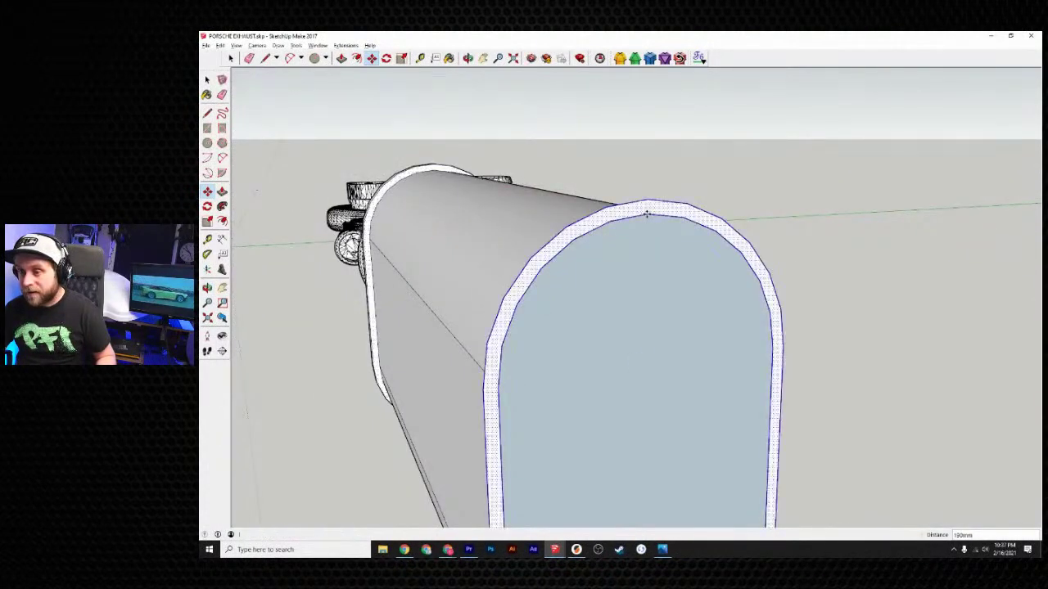
- Measure the thickness of the flange on the turbo end of the tube with the Tape Measure
scroll(622, 246, "down", 2)
middle_click_drag(606, 260, 725, 262)
scroll(591, 287, "down", 5)
middle_click_drag(591, 287, 943, 267)
middle_click_drag(695, 252, 579, 266)
left_click(419, 60)
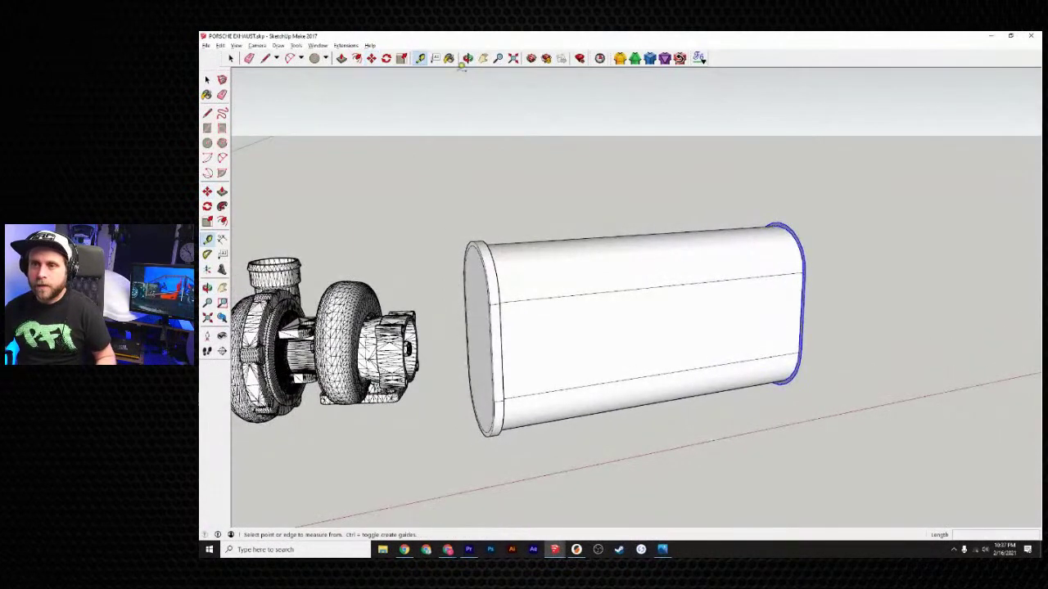
scroll(507, 254, "up", 5)
left_click(481, 332)
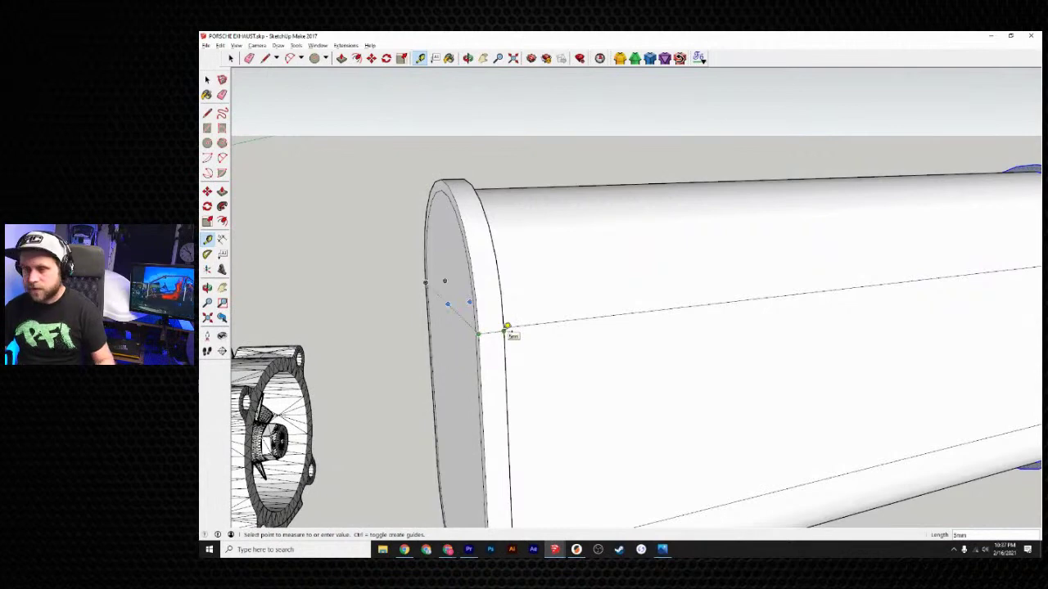
left_click(504, 331)
- Thicken the copied ring at the far end back along the tube with Push/Pull to form a second flange
scroll(542, 358, "down", 6)
middle_click_drag(800, 321, 711, 320)
scroll(697, 309, "up", 5)
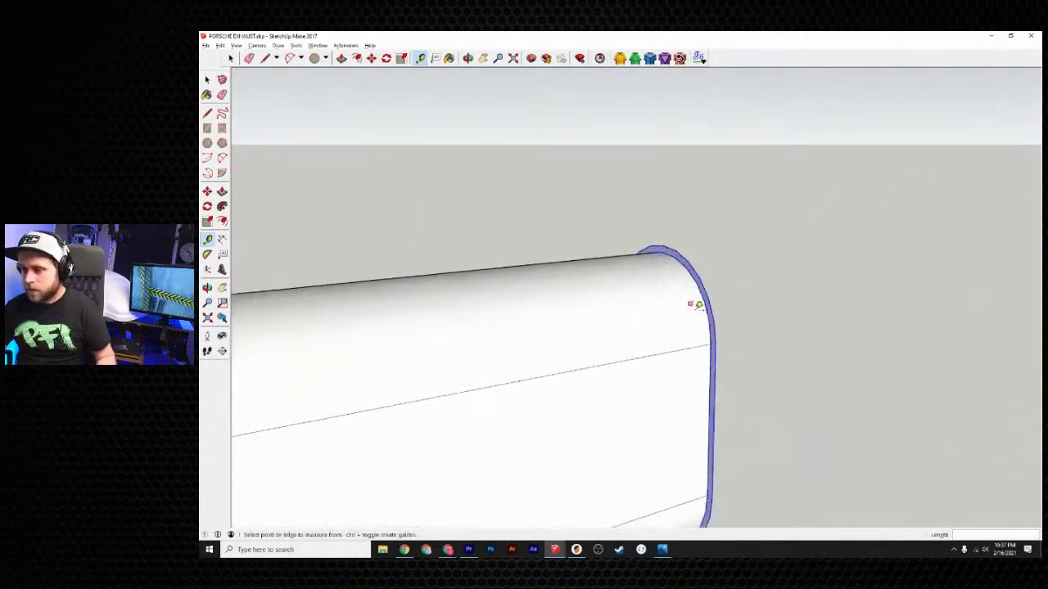
scroll(697, 304, "up", 4)
left_click(341, 58)
left_click(741, 328)
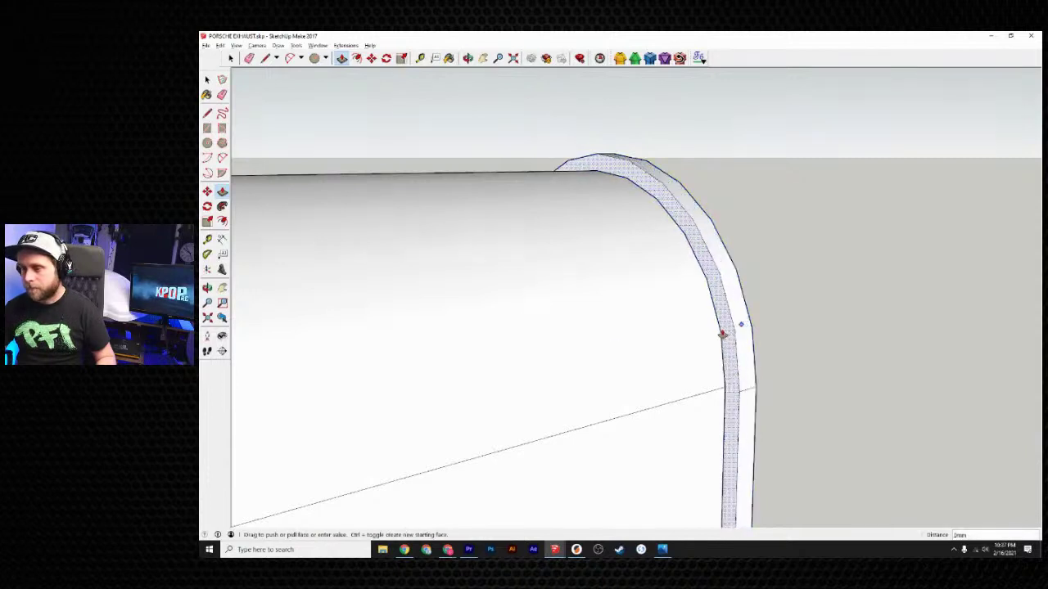
left_click(713, 338)
key("space")
scroll(483, 262, "down", 2)
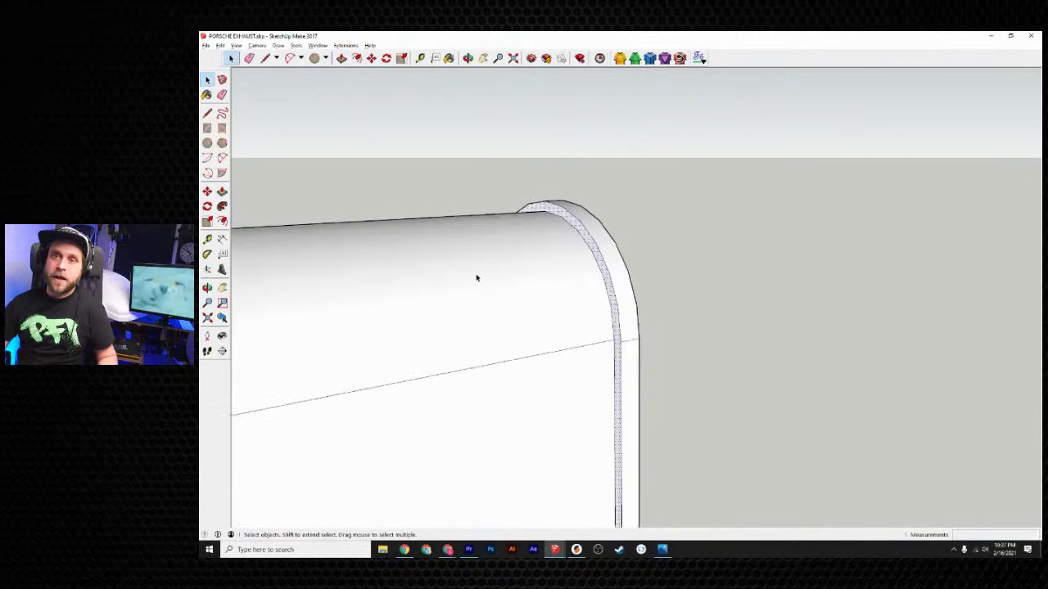
scroll(471, 277, "down", 3)
middle_click_drag(459, 275, 692, 301)
middle_click_drag(734, 304, 610, 308)
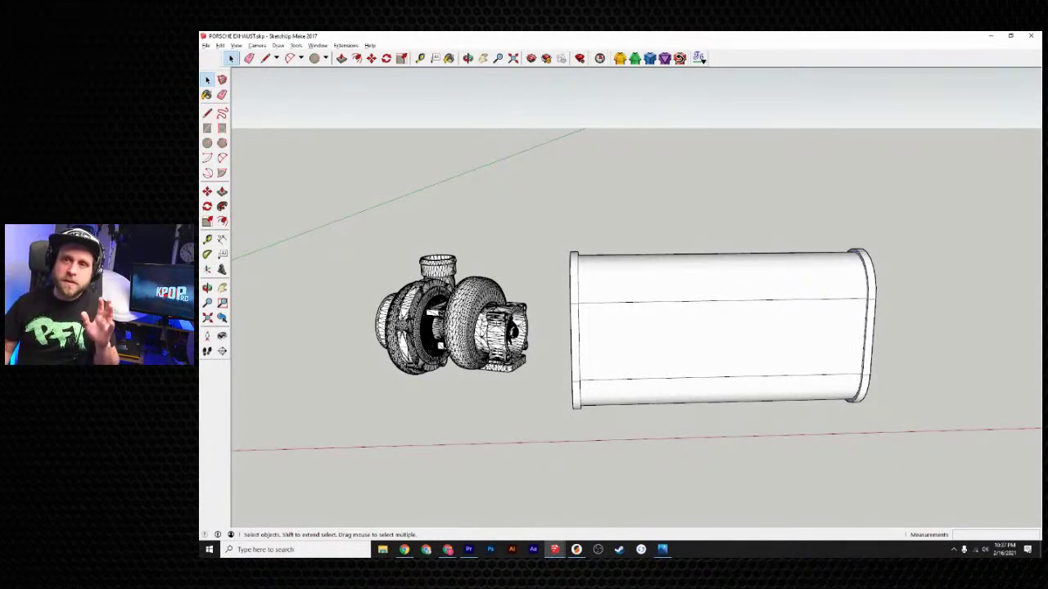
- Bring the engine reference photo over the model and compare its muffler with the double-flanged tube
mouse_move(200, 96)
left_mouse_down()
mouse_move(496, 89)
mouse_move(426, 84)
mouse_move(237, 137)
mouse_move(429, 105)
mouse_move(408, 105)
left_mouse_up()
middle_click_drag(742, 428, 835, 423)
key("alt+Tab")
mouse_move(429, 105)
left_mouse_down()
mouse_move(806, 79)
mouse_move(826, 254)
mouse_move(890, 91)
left_mouse_up()
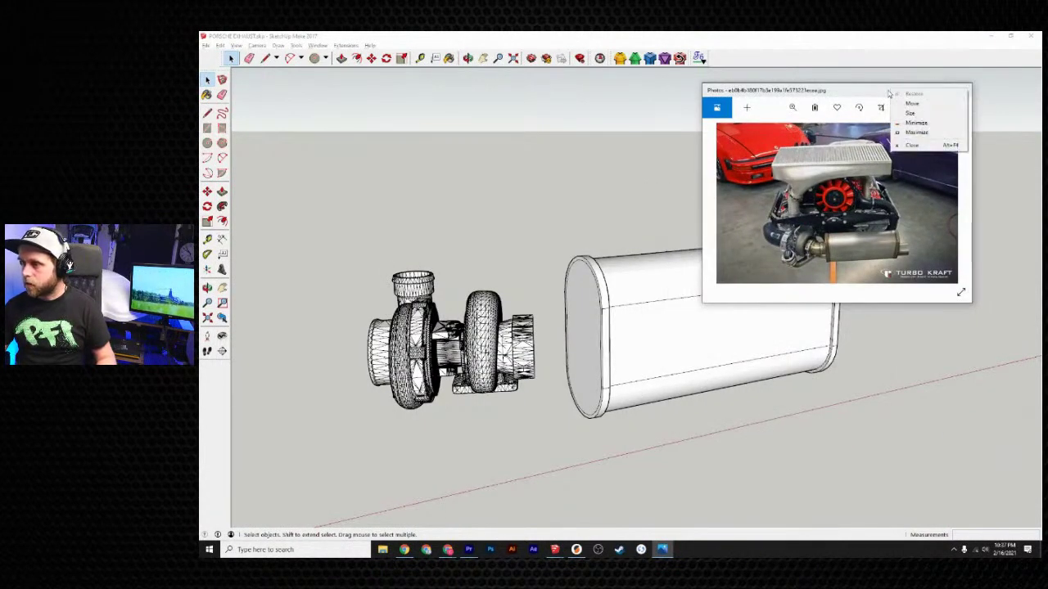
left_click(881, 94)
left_click_drag(857, 95, 868, 53)
right_click(874, 54)
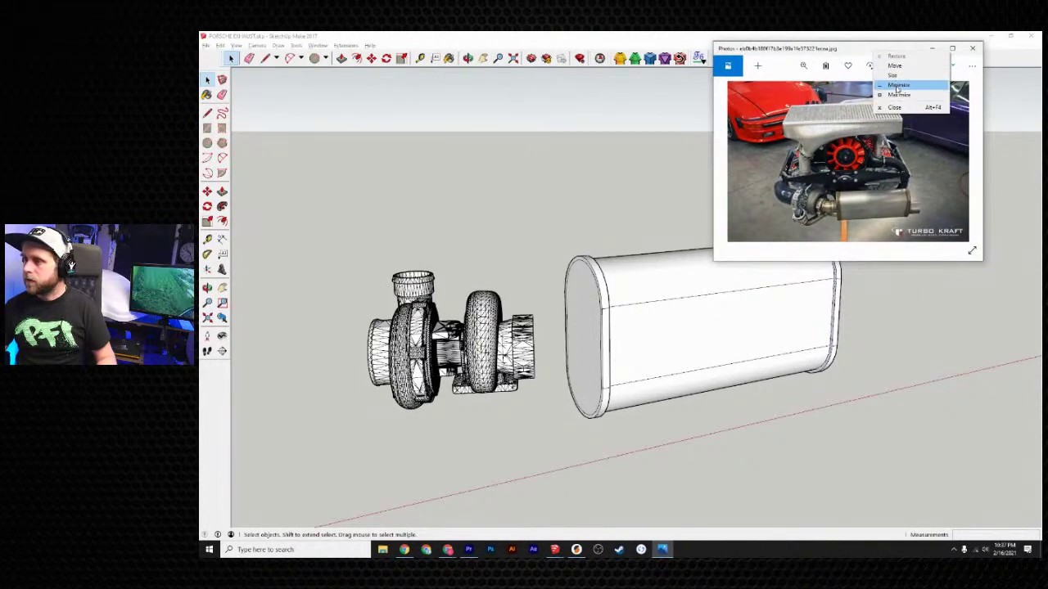
left_click(857, 51)
left_click_drag(858, 51, 850, 41)
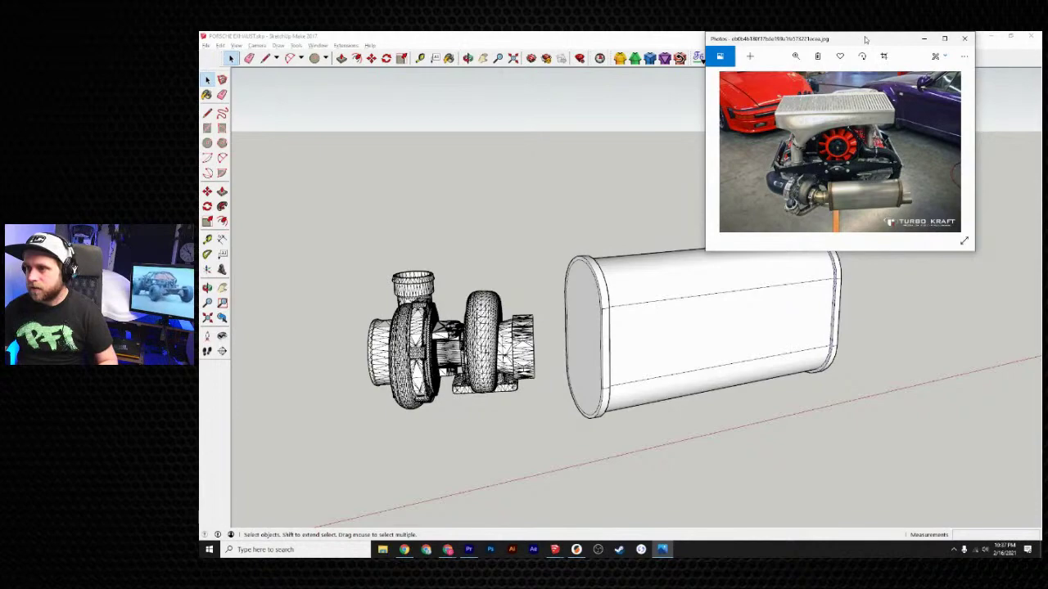
left_click_drag(865, 39, 199, 356)
- Draw a horizontal line across the tube's far end face between the ends of its lower arc, in the right view
mouse_move(631, 386)
middle_mouse_down()
mouse_move(685, 440)
mouse_move(631, 440)
mouse_move(701, 412)
mouse_move(447, 447)
mouse_move(264, 400)
mouse_move(445, 434)
mouse_move(713, 416)
mouse_move(303, 402)
mouse_move(347, 428)
mouse_move(809, 407)
mouse_move(336, 433)
mouse_move(739, 348)
middle_mouse_up()
middle_click_drag(377, 403, 858, 428)
scroll(494, 355, "up", 3)
middle_click_drag(494, 355, 425, 405)
scroll(564, 409, "down", 4)
middle_click_drag(819, 412, 378, 336)
key("F4")
scroll(613, 395, "up", 1)
left_click(266, 58)
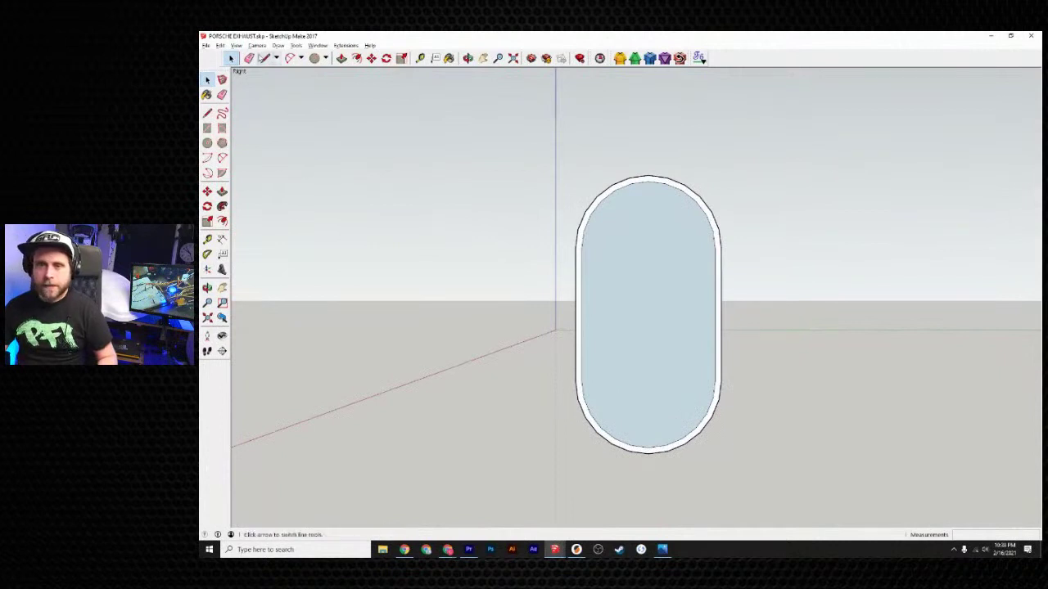
left_click(581, 381)
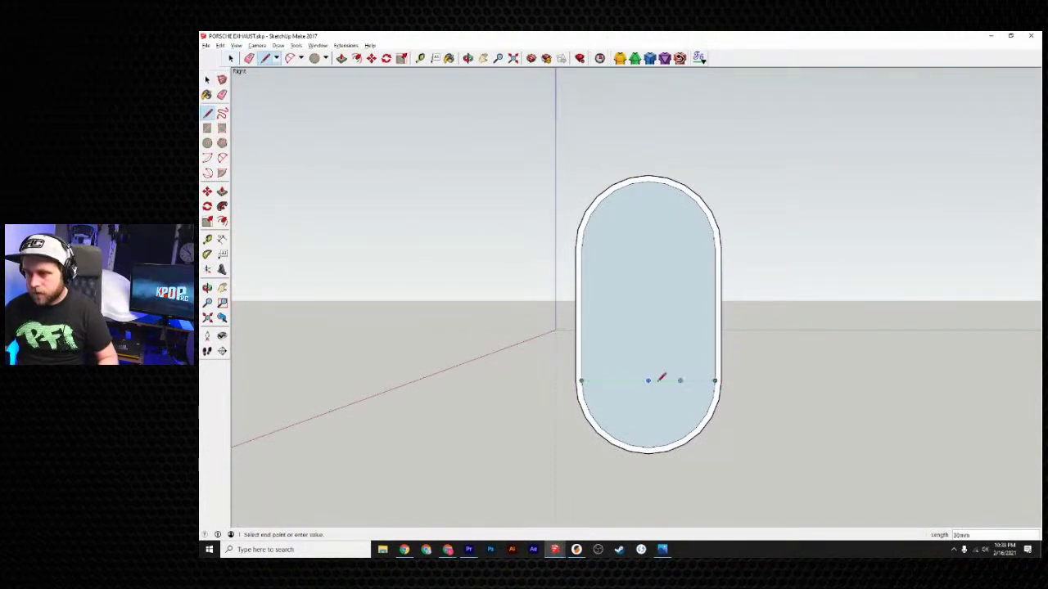
left_click(715, 381)
- Draw a circle of about 21 mm radius on the far end face, centred on the midpoint of the horizontal line
middle_click_drag(712, 383, 740, 388)
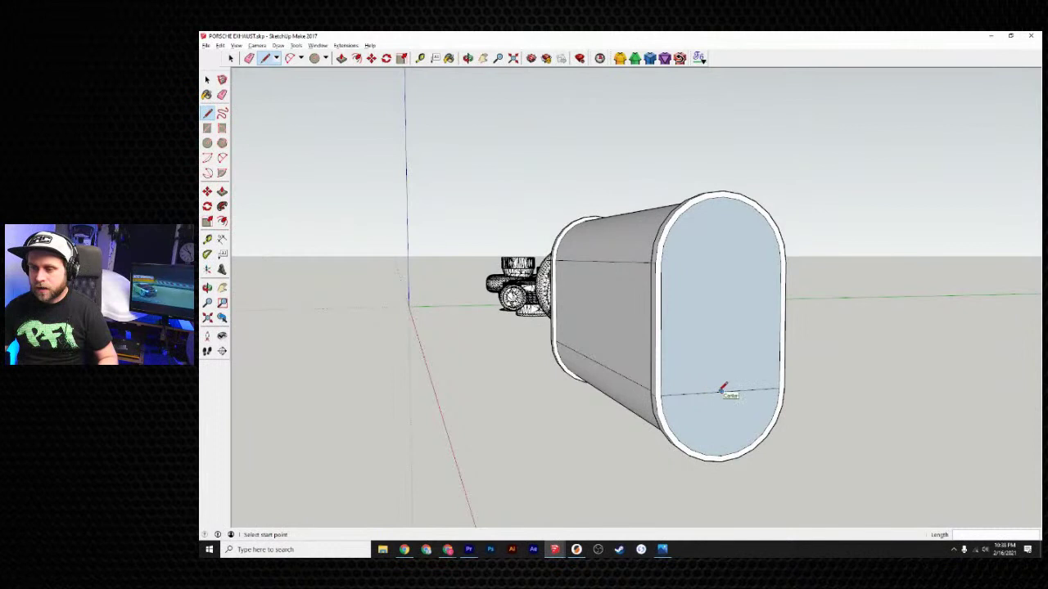
left_click(207, 142)
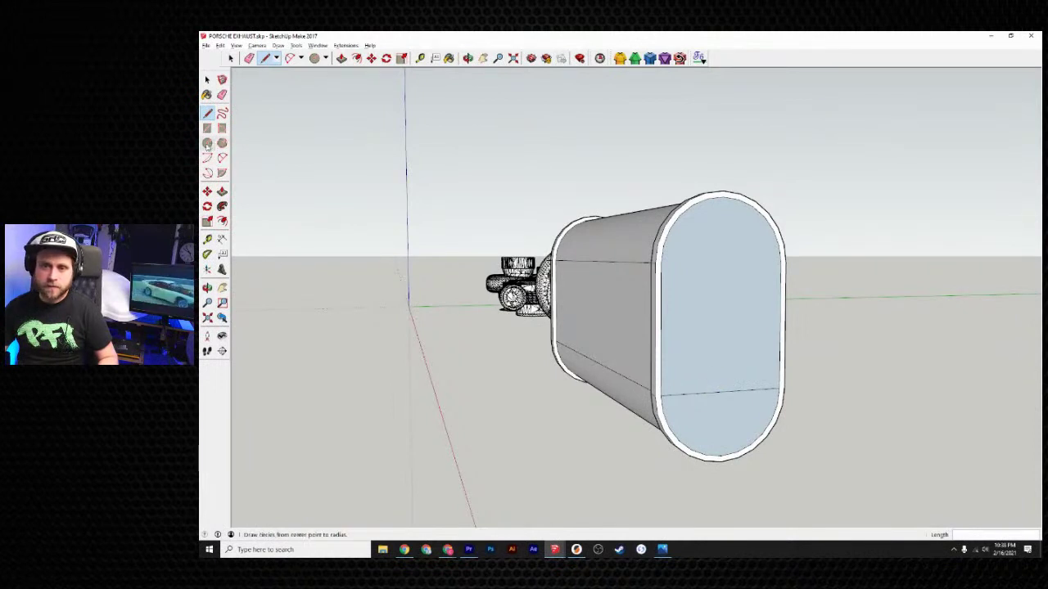
left_click(721, 391)
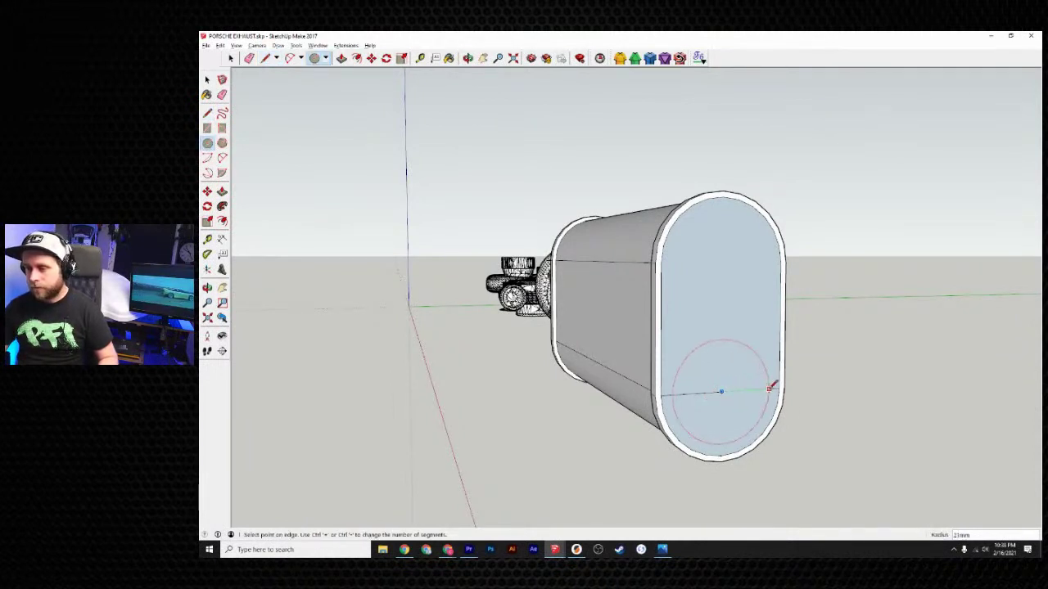
left_click(771, 390)
- Erase the line segment inside the circle and pull the circle outward with Push/Pull to form the outlet pipe
middle_click_drag(547, 383, 594, 404)
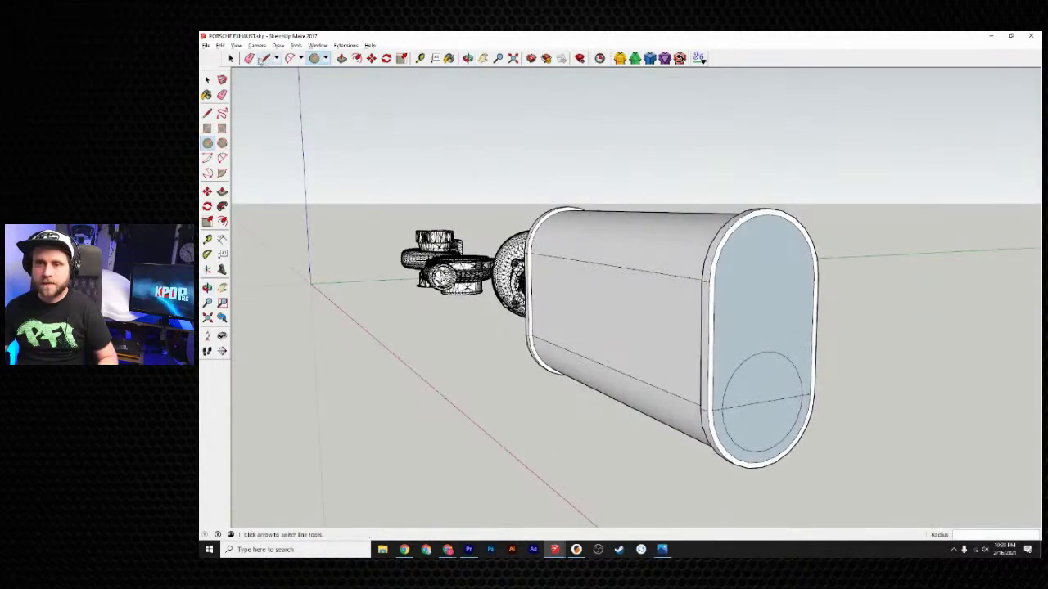
key("e")
middle_click_drag(760, 416, 678, 416)
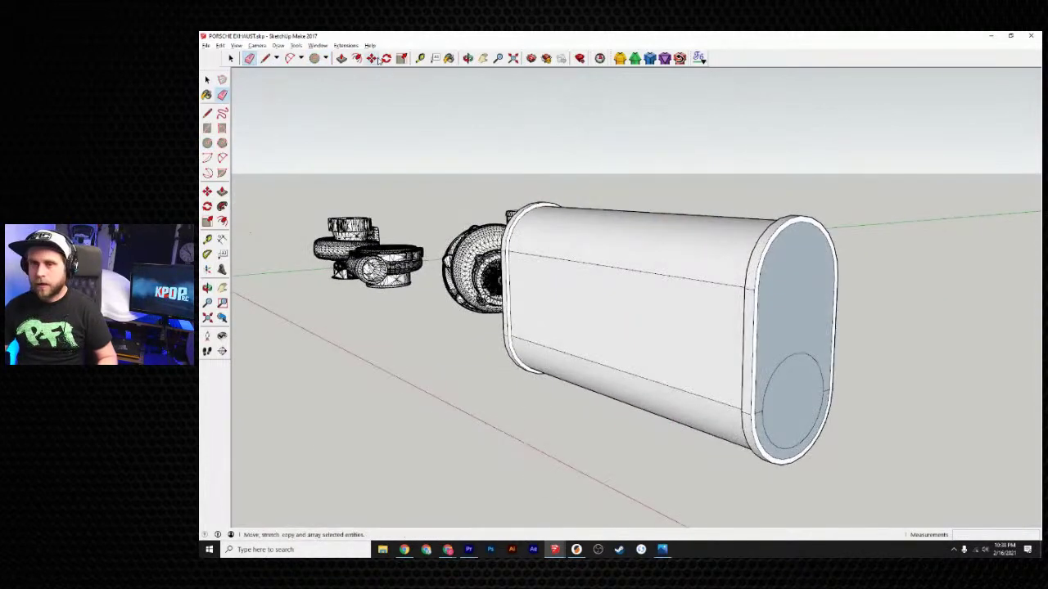
left_click(341, 58)
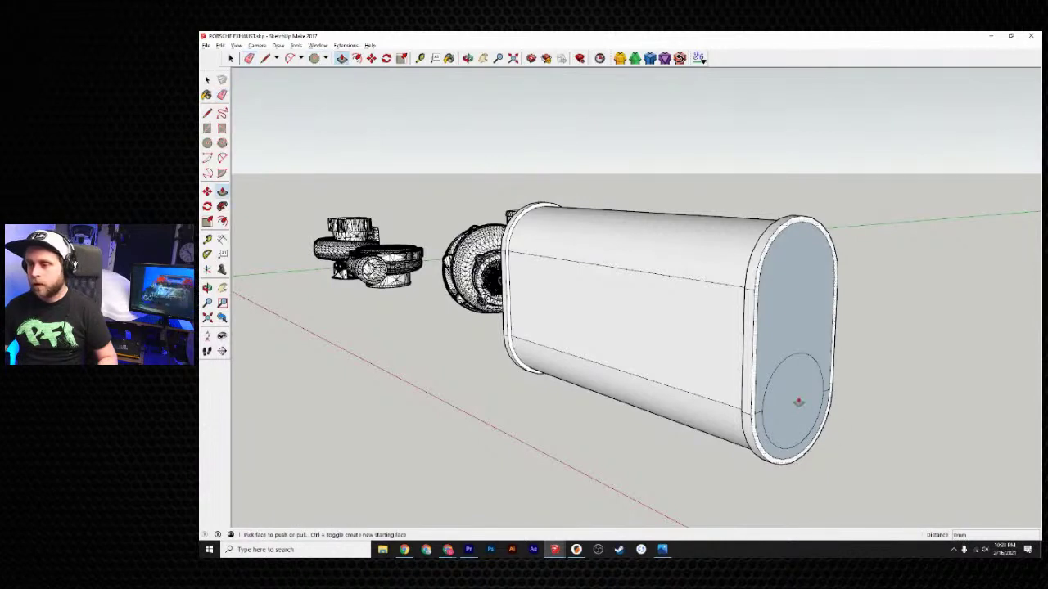
left_click_drag(808, 402, 868, 427)
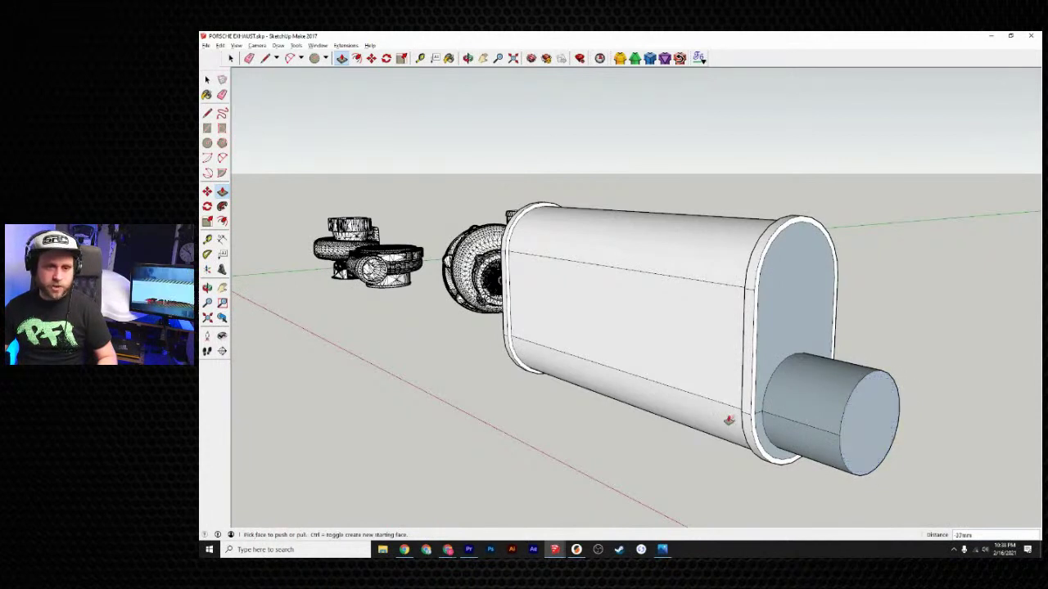
- Compare the muffler's outlet pipe and its placement beside the turbo with the engine reference photo
mouse_move(200, 154)
left_mouse_down()
mouse_move(491, 114)
mouse_move(412, 73)
mouse_move(200, 213)
left_mouse_up()
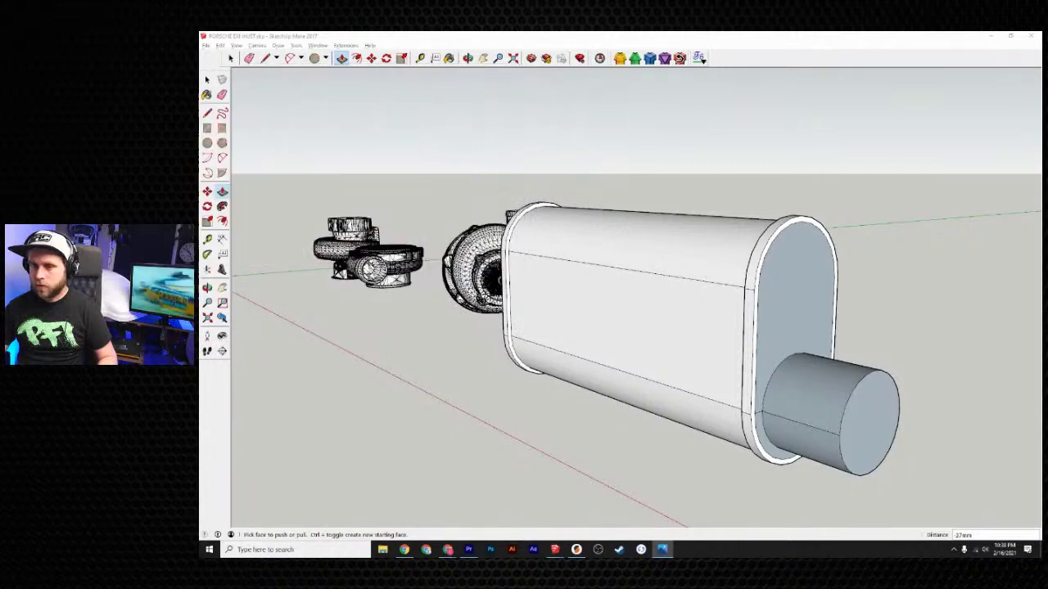
mouse_move(357, 379)
middle_mouse_down()
mouse_move(575, 413)
mouse_move(493, 423)
mouse_move(648, 418)
mouse_move(567, 402)
middle_mouse_up()
mouse_move(200, 188)
left_mouse_down()
mouse_move(540, 68)
mouse_move(517, 64)
left_mouse_up()
mouse_move(349, 381)
middle_mouse_down()
mouse_move(418, 420)
mouse_move(429, 443)
middle_mouse_up()
key("alt+Tab")
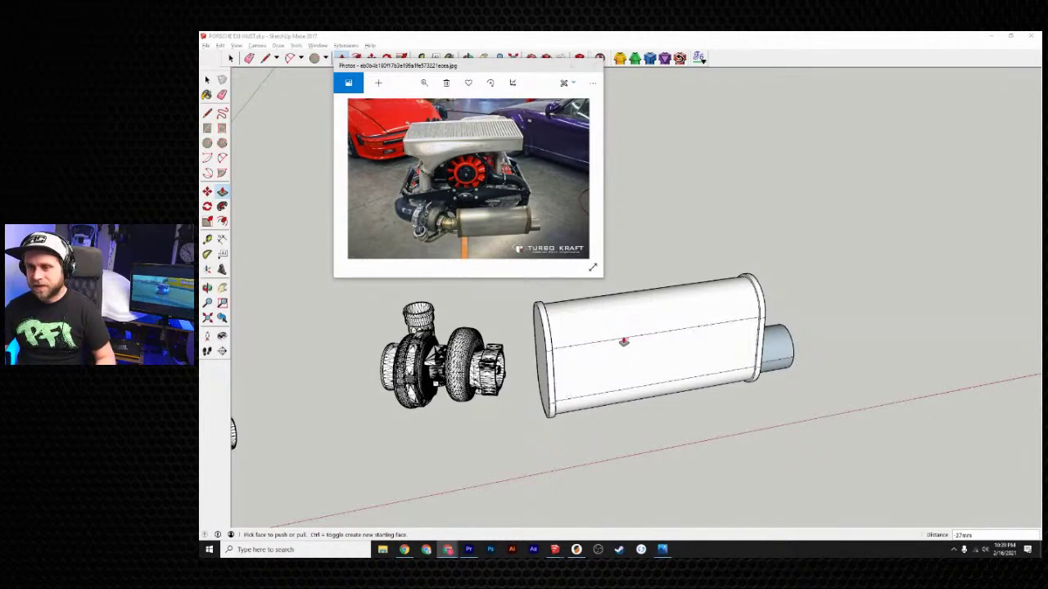
mouse_move(639, 447)
middle_mouse_down()
mouse_move(743, 399)
mouse_move(755, 325)
mouse_move(678, 404)
mouse_move(725, 369)
mouse_move(693, 321)
mouse_move(676, 367)
middle_mouse_up()
key("p")
key("alt+Tab")
key("alt+Tab")
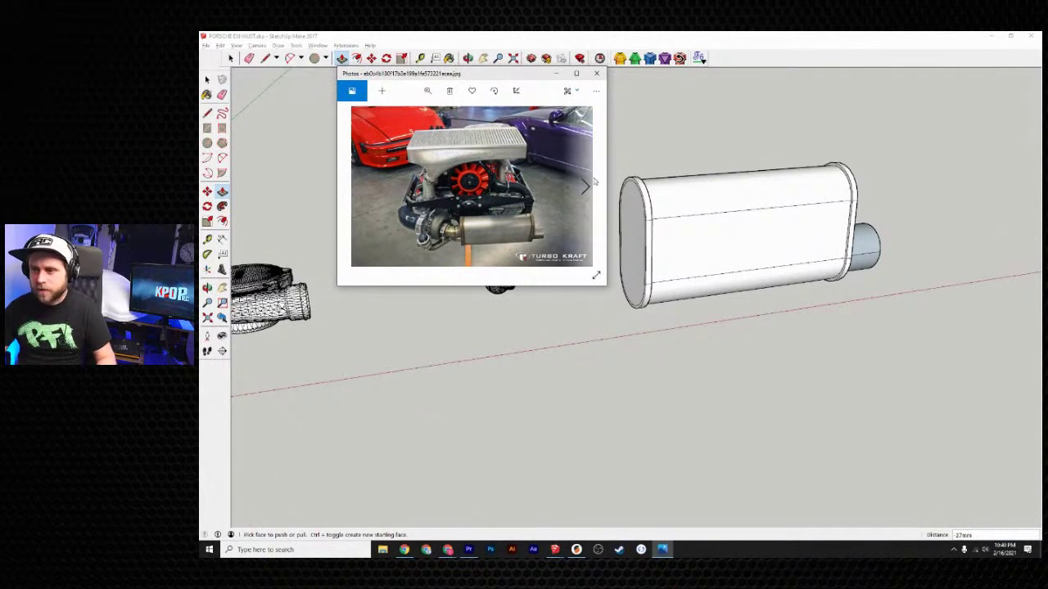
- Browse the other reference photos and examine a close-up of the pipe connection between turbo and muffler
left_click(587, 186)
left_click(587, 187)
left_click(588, 187)
left_click(588, 186)
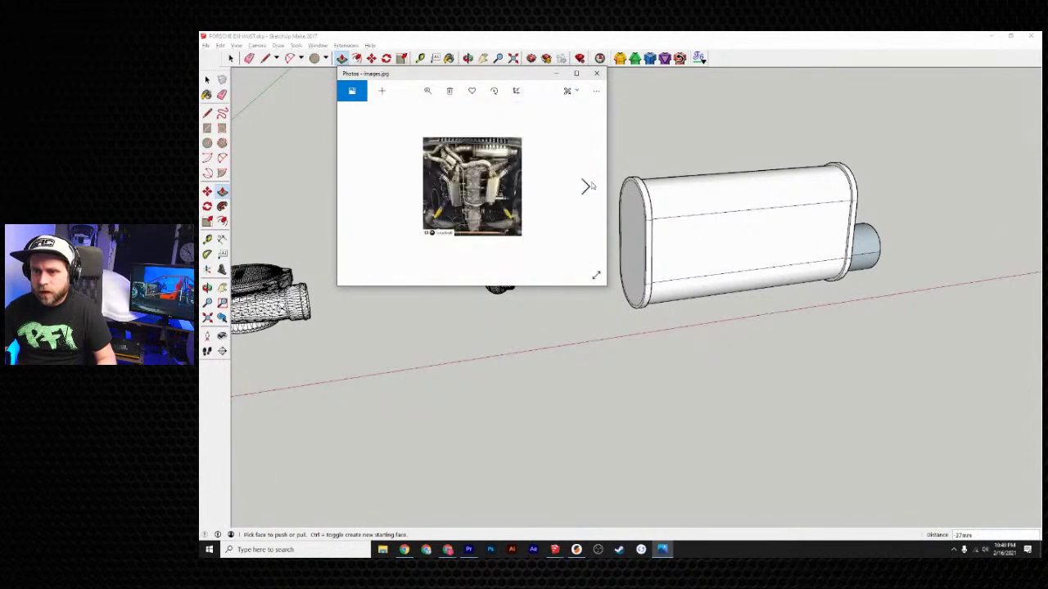
scroll(517, 241, "up", 5)
left_click_drag(547, 195, 517, 220)
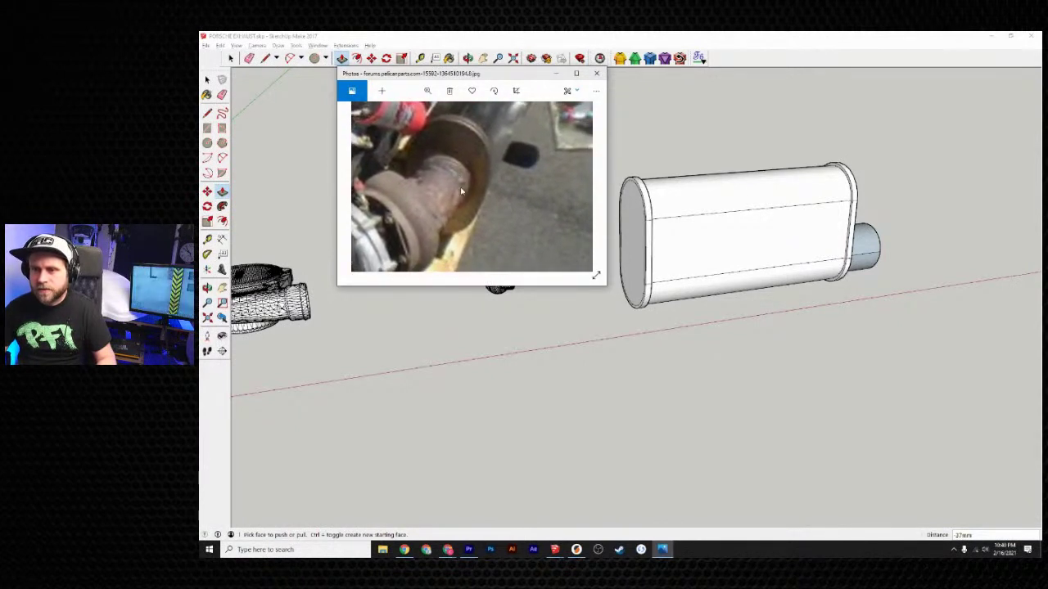
- Draw a horizontal line about 51 mm long across the muffler's turbo-side end face, between its inner edges
left_click(555, 73)
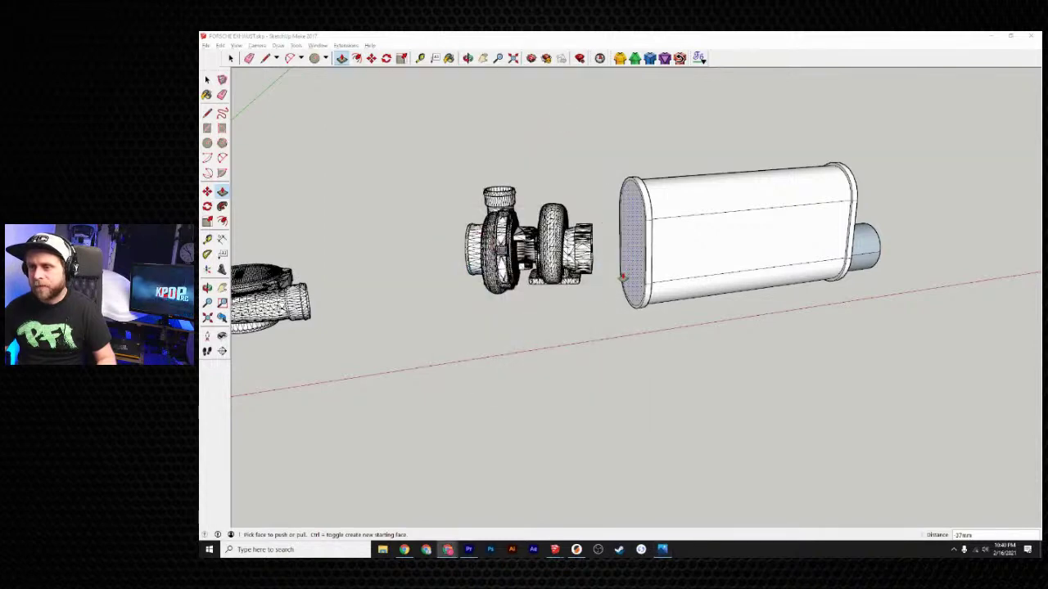
left_click(663, 550)
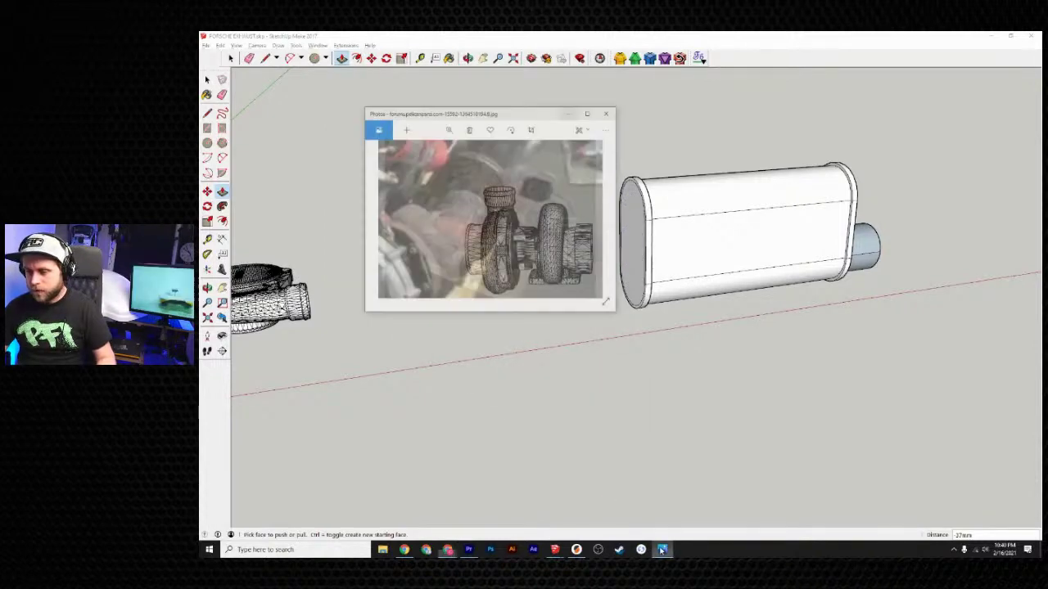
left_click(556, 73)
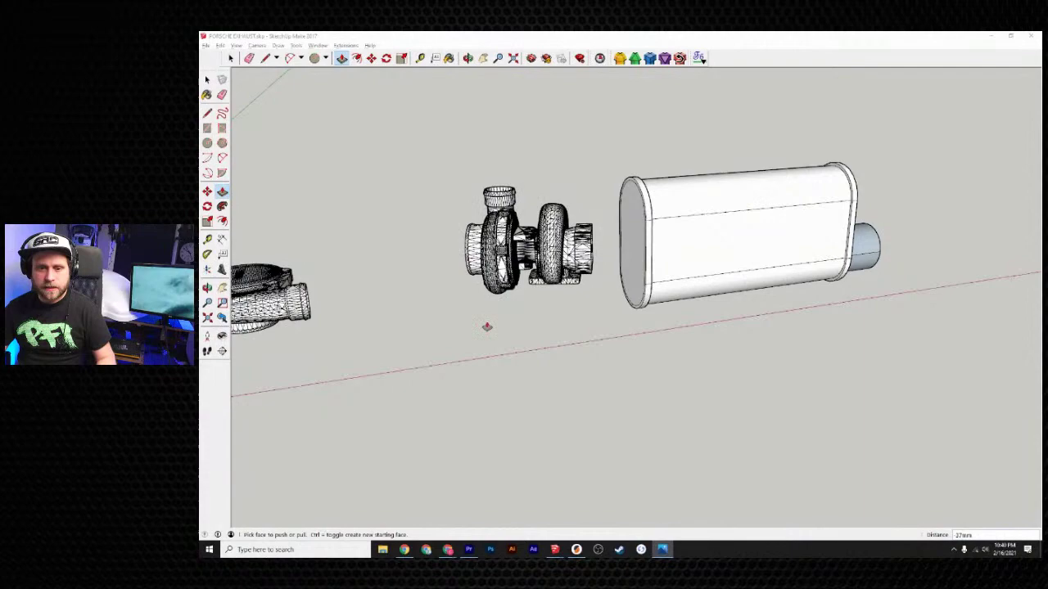
middle_click_drag(562, 302, 725, 299)
scroll(424, 112, "up", 5)
key("space")
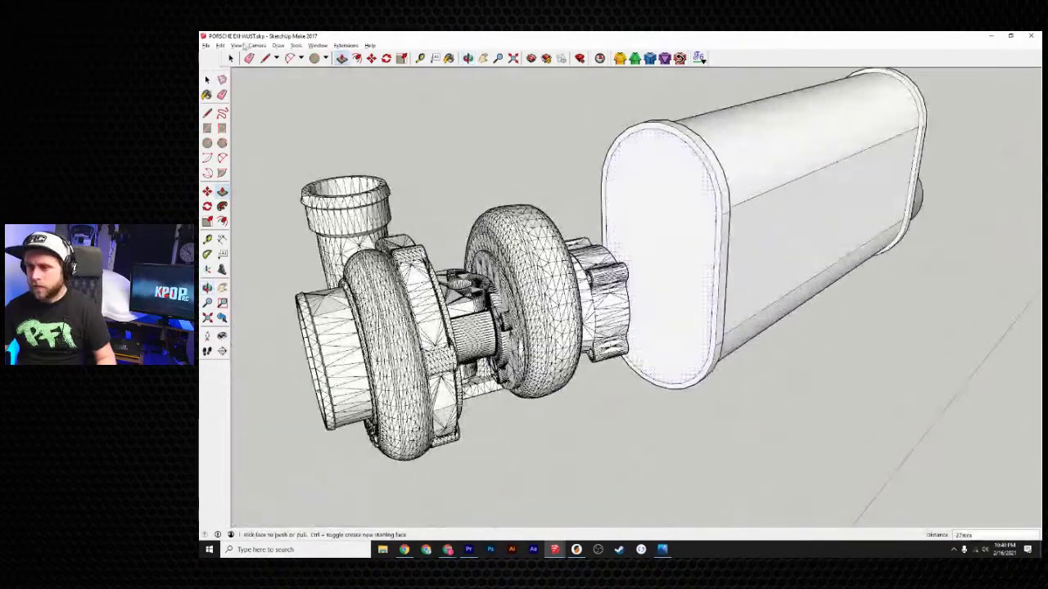
scroll(667, 309, "up", 5)
scroll(664, 323, "down", 3)
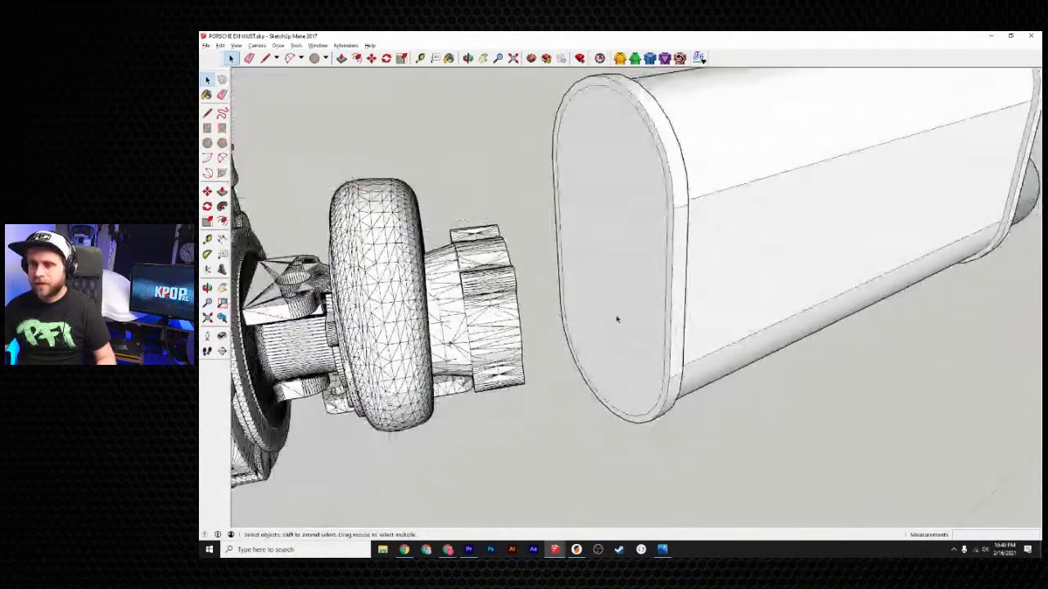
middle_click_drag(622, 321, 661, 320)
left_click(264, 58)
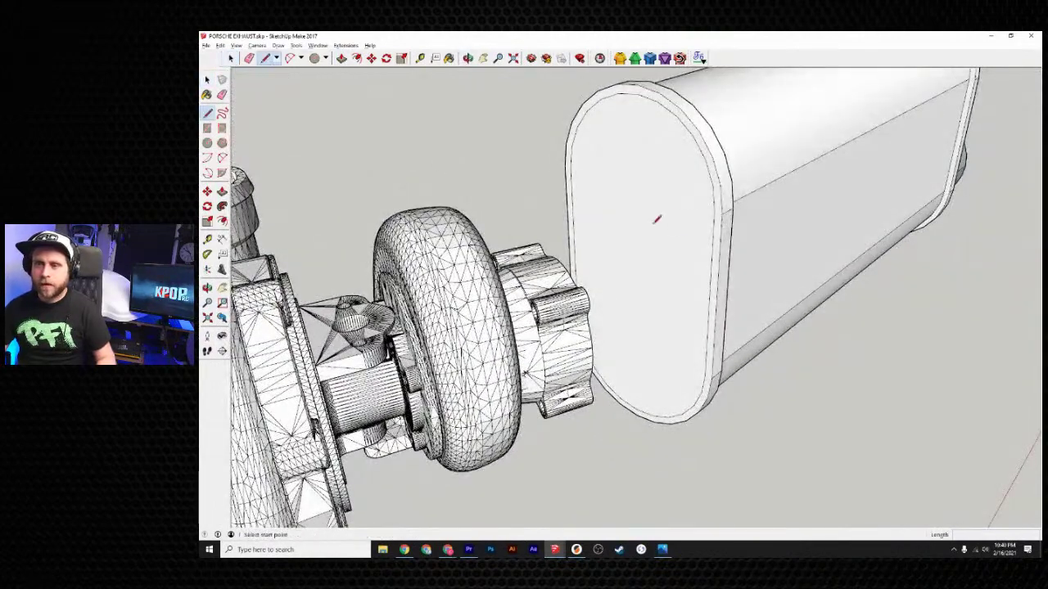
left_click(573, 245)
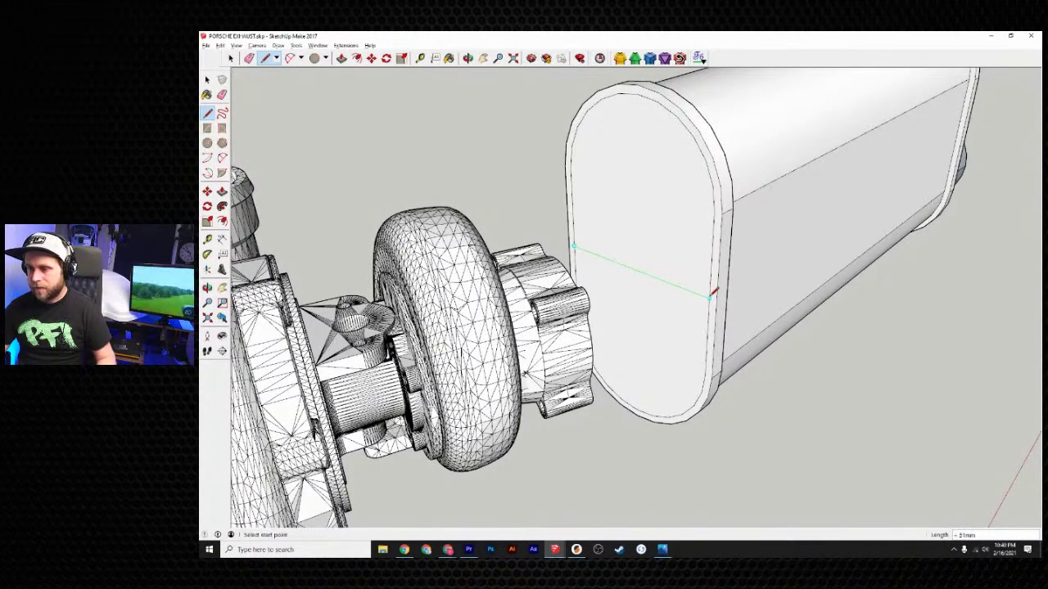
left_click(711, 296)
- Measure the diameter of the outlet pipe on the muffler's far end
key("o")
left_click_drag(636, 264, 594, 368)
left_click(314, 58)
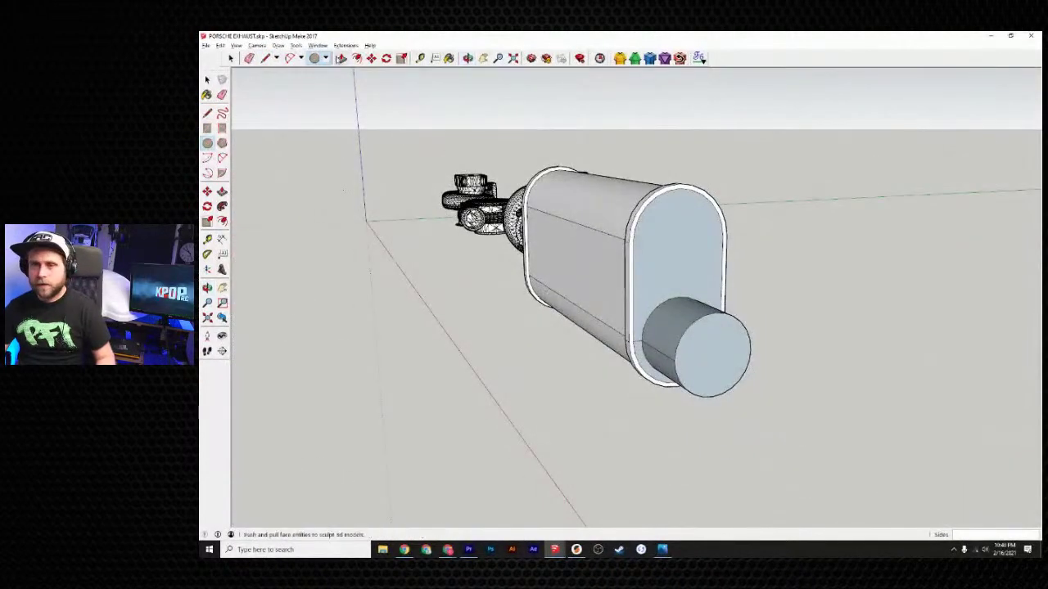
left_click(420, 59)
left_click(678, 354)
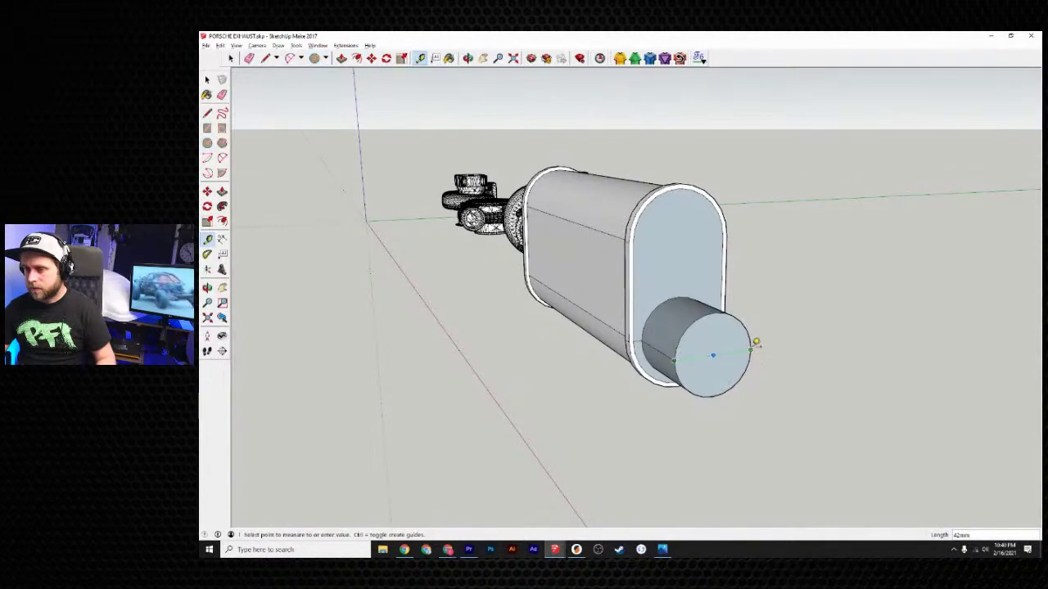
- Draw a circle of about 21 mm radius on the turbo-side end face, centred on the midpoint of the horizontal line
middle_click_drag(757, 342, 760, 385)
scroll(602, 331, "up", 3)
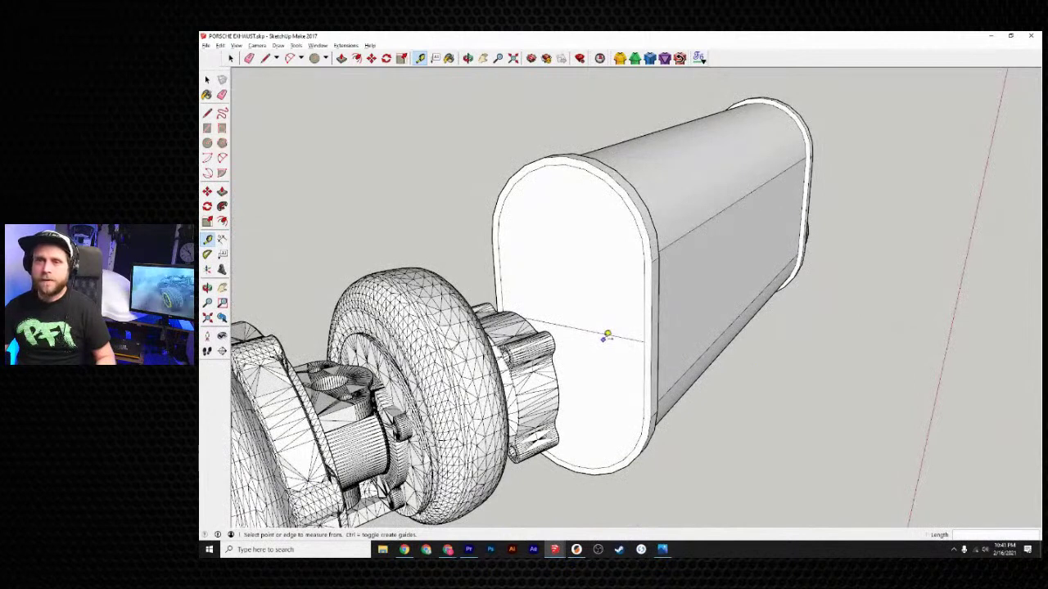
left_click(314, 58)
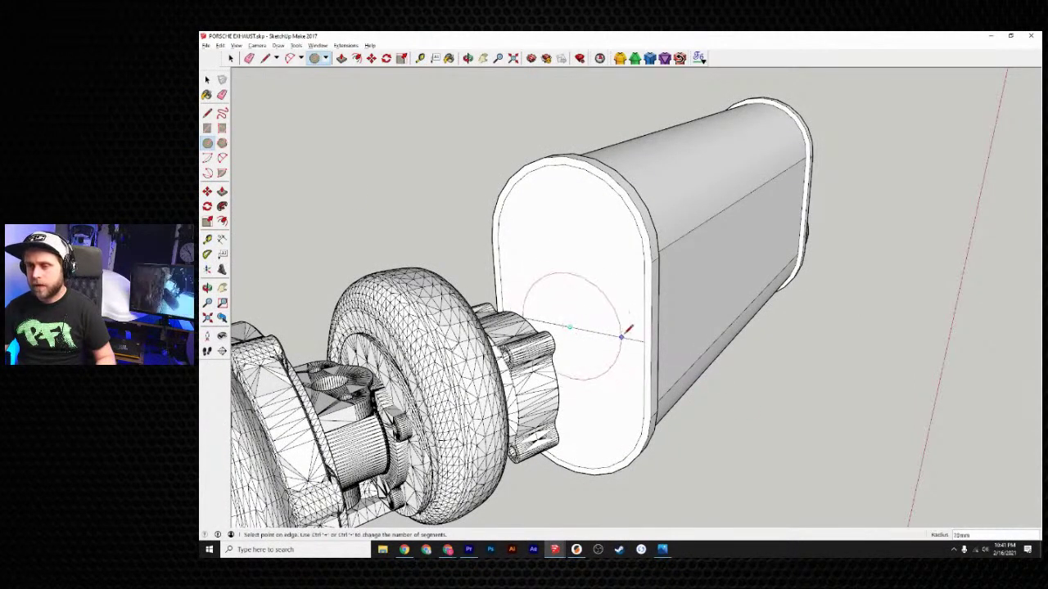
left_click(630, 330)
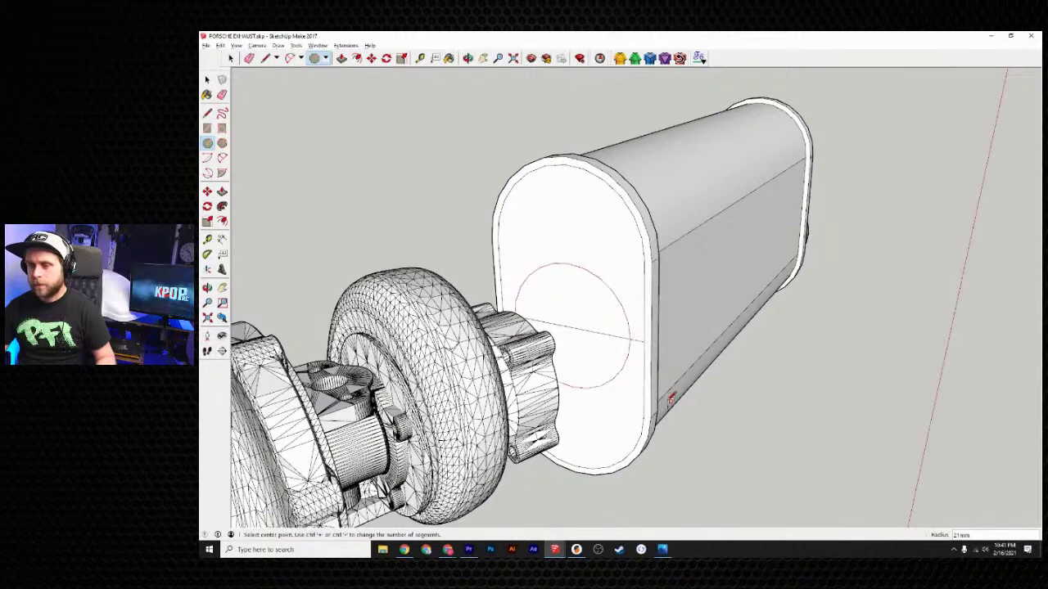
- Erase the horizontal line from the end face and pull the circle slightly outward with Push/Pull to form a short inlet stub
middle_click_drag(672, 401, 554, 400)
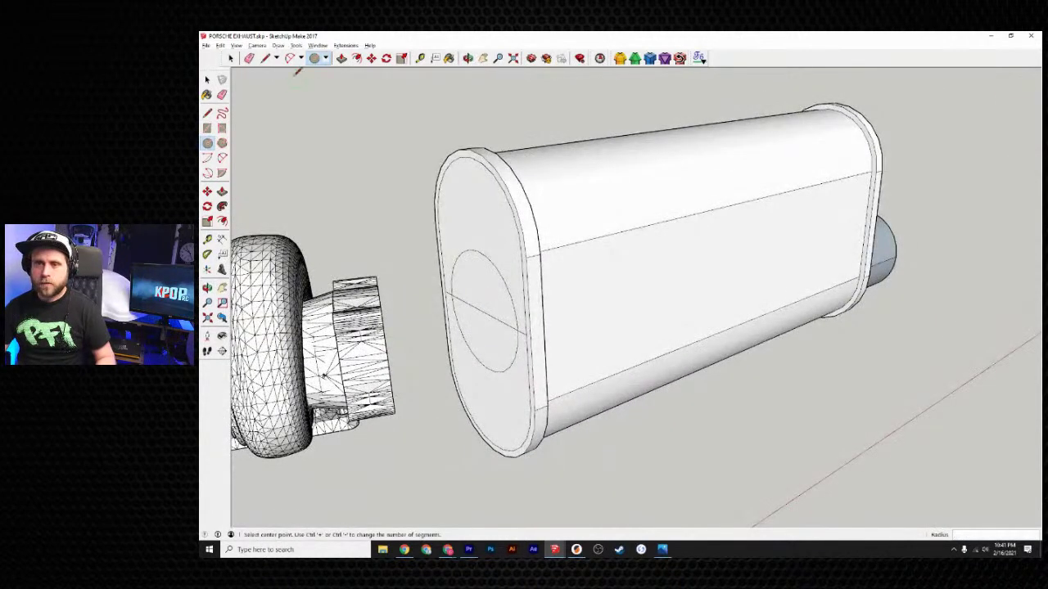
left_click(249, 59)
left_click(480, 310)
left_click(449, 296)
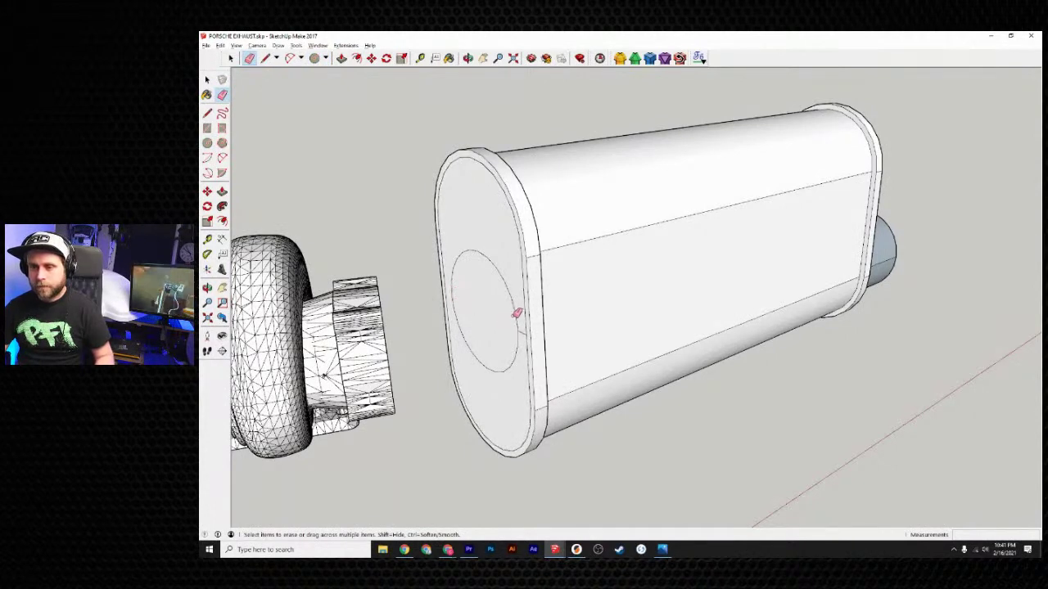
middle_click_drag(521, 354, 608, 388)
left_click(342, 61)
left_click_drag(583, 342, 575, 347)
- Move the turbo sideways, then about 2 mm along the red axis, to line it up with the muffler's inlet stub
middle_click_drag(704, 438, 777, 323)
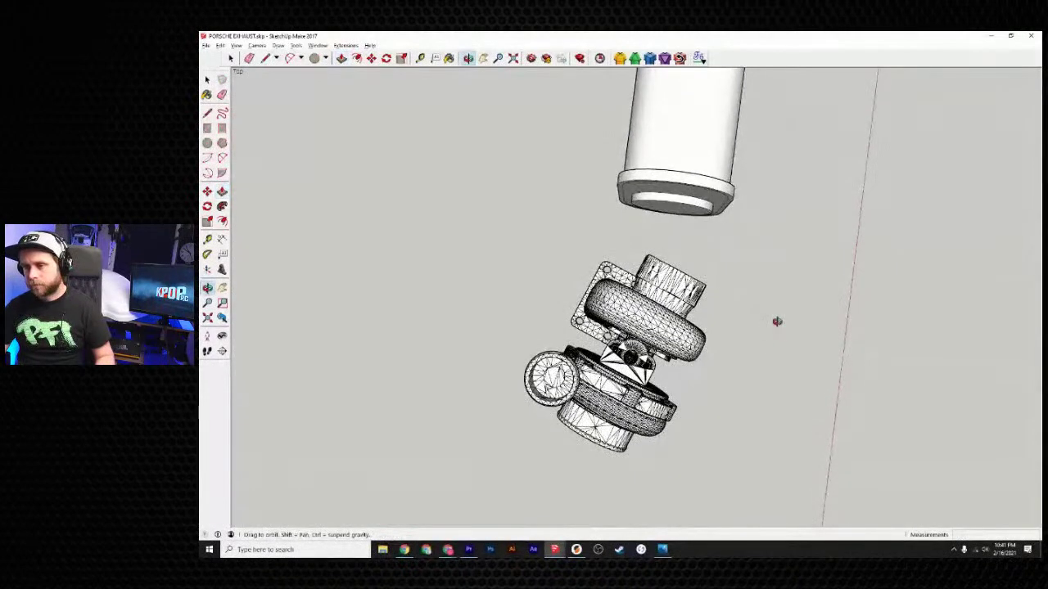
key("space")
left_click(207, 79)
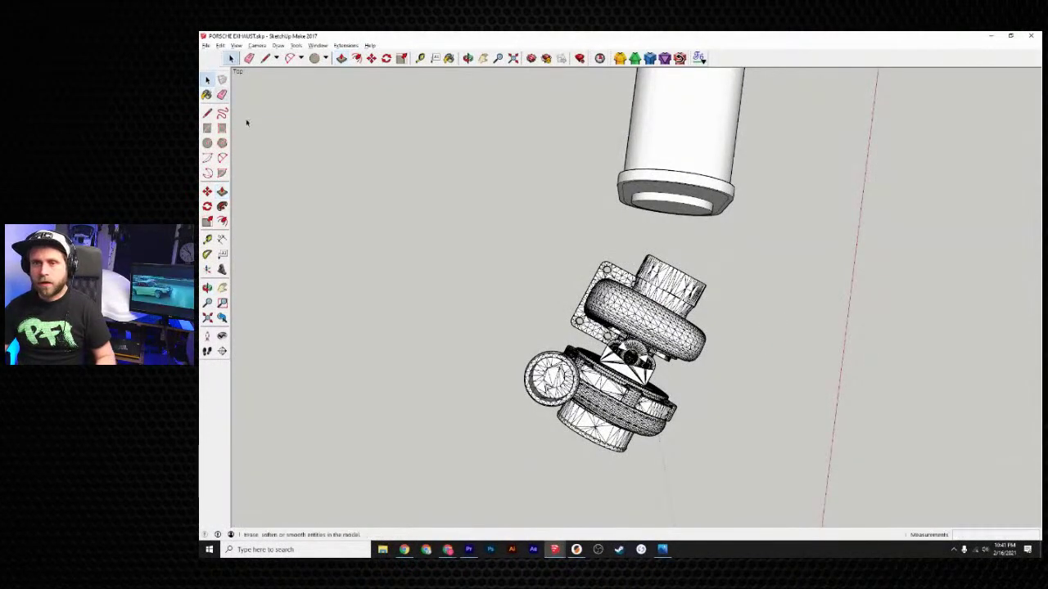
left_click_drag(521, 229, 768, 498)
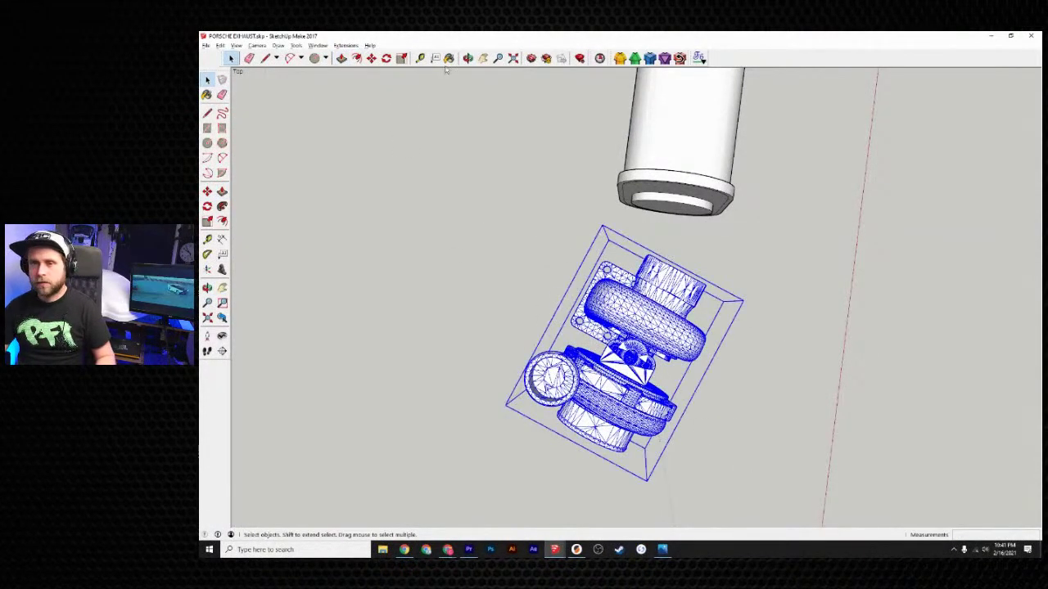
left_click(371, 58)
left_click(683, 283)
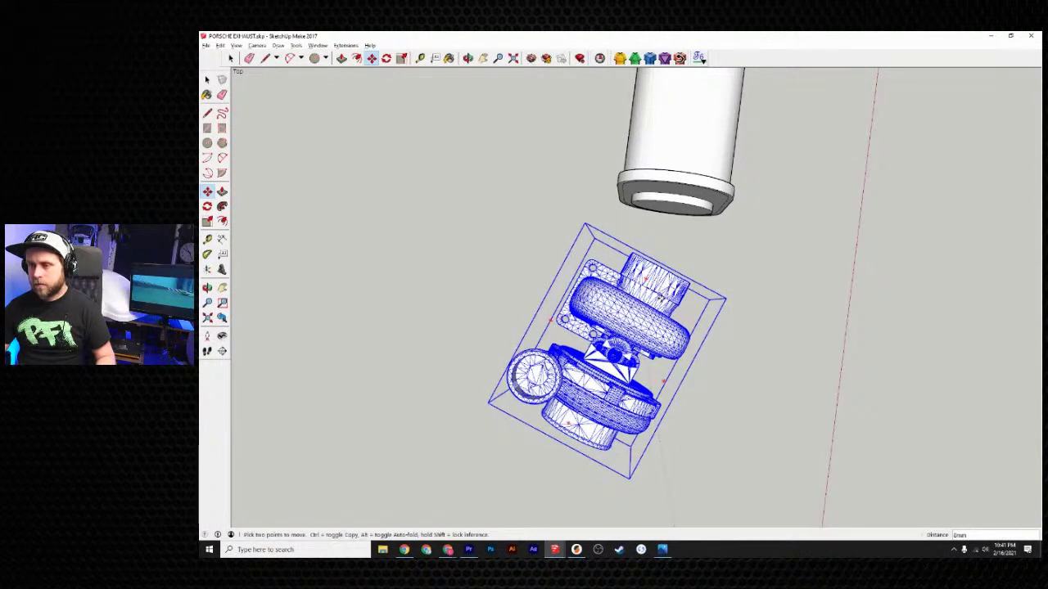
left_click(657, 287)
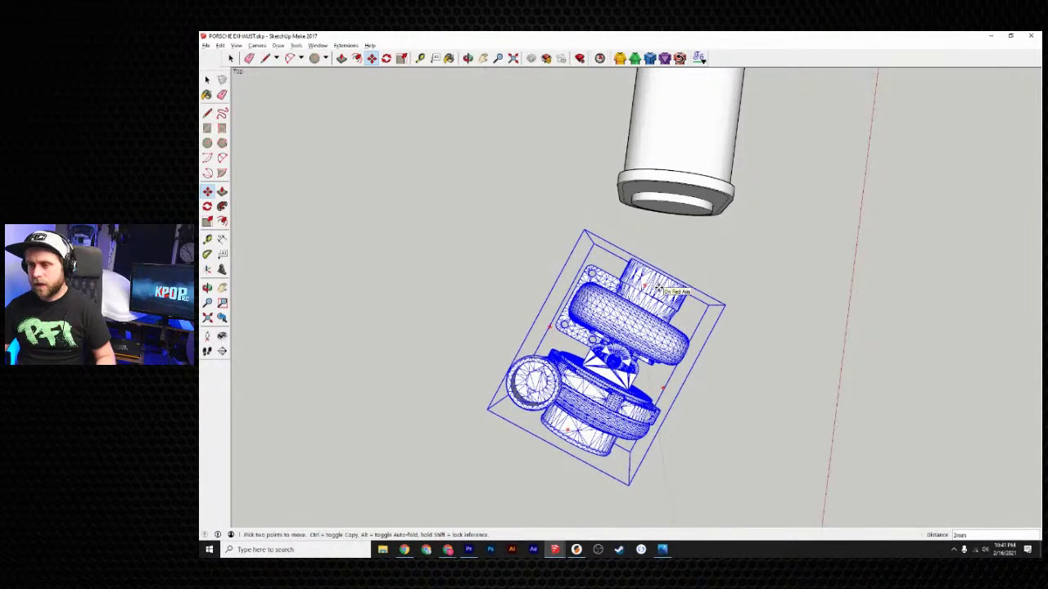
middle_click_drag(758, 284, 706, 292)
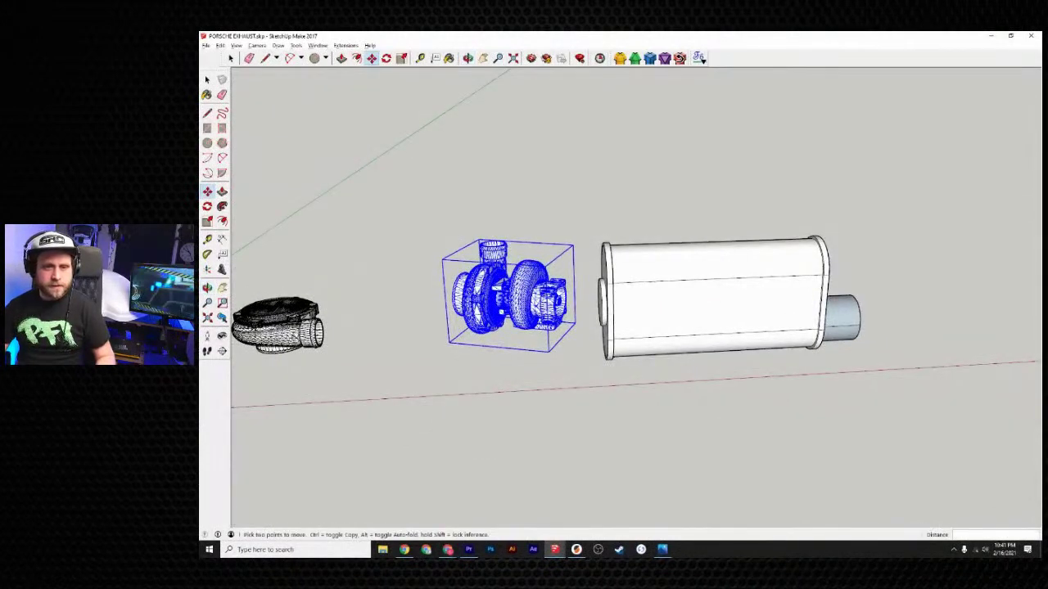
- Examine the engine reference photo for the muffler's shape and its connection to the turbo
key("alt+Tab")
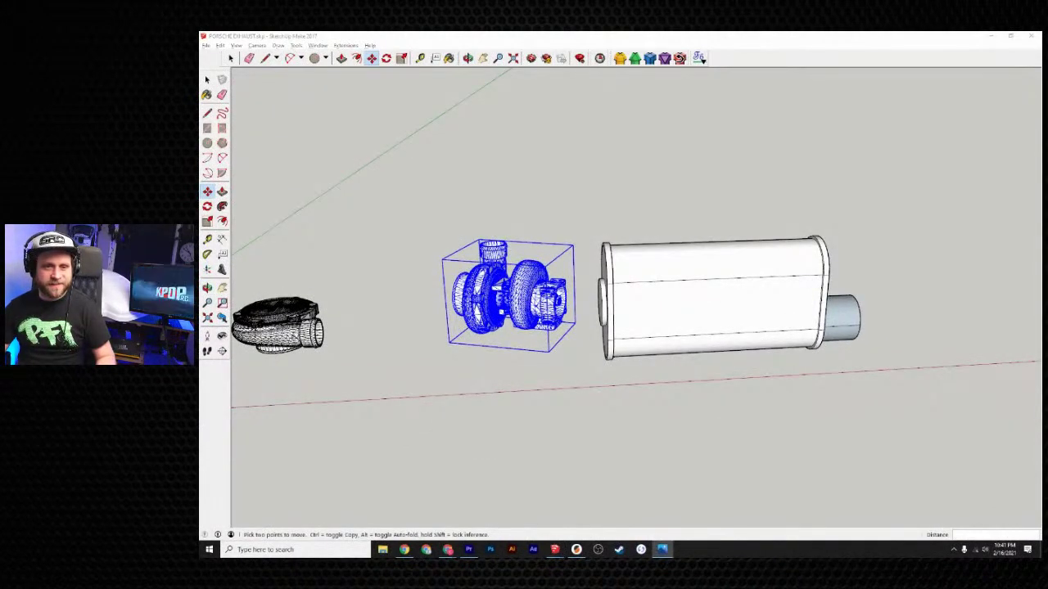
left_click_drag(513, 100, 456, 46)
scroll(427, 197, "up", 5)
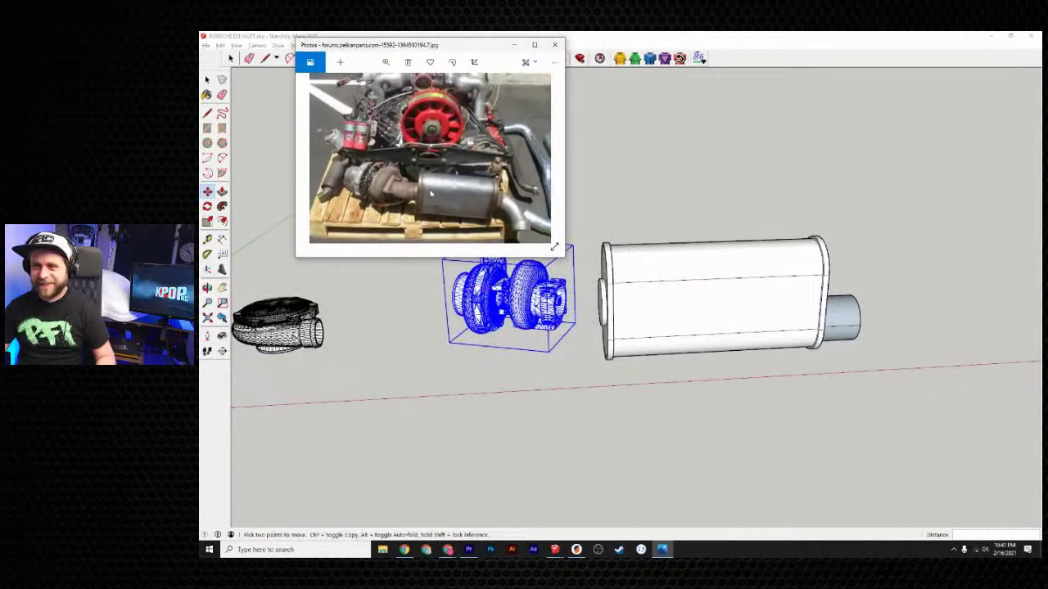
scroll(423, 205, "down", 4)
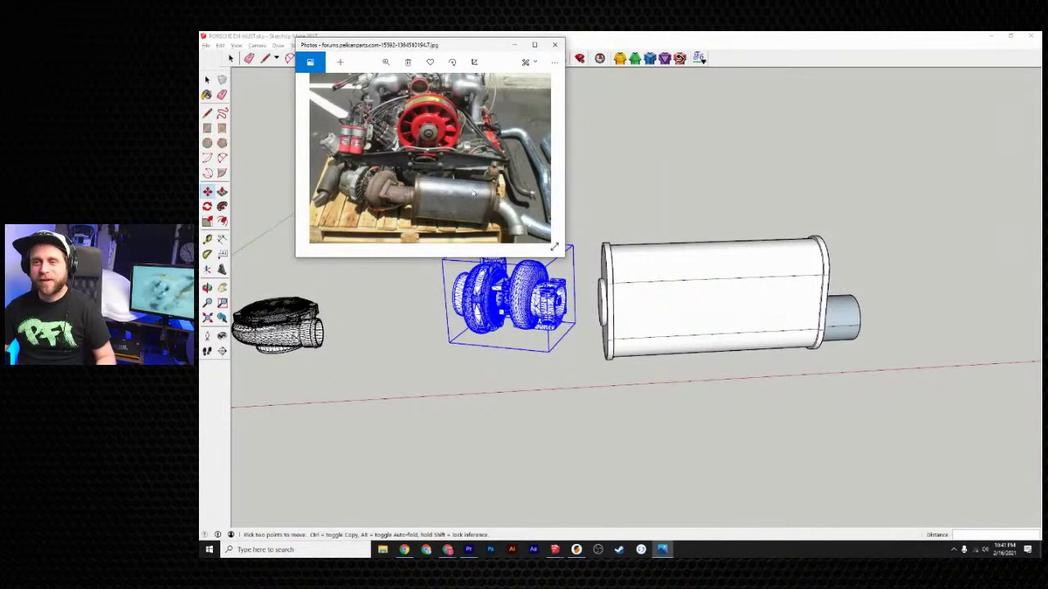
scroll(554, 246, "down", 2)
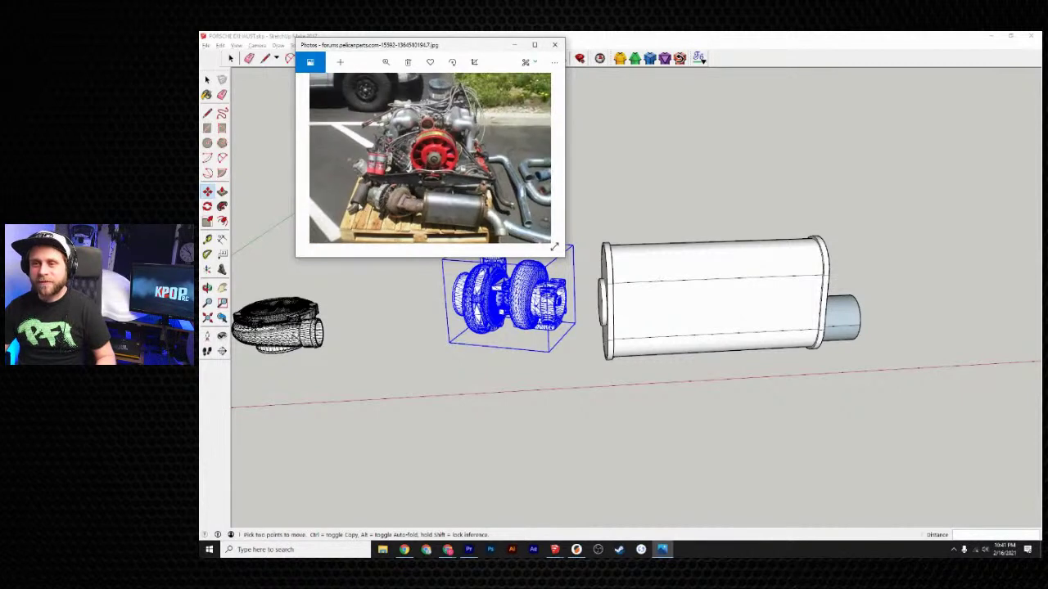
scroll(451, 198, "up", 5)
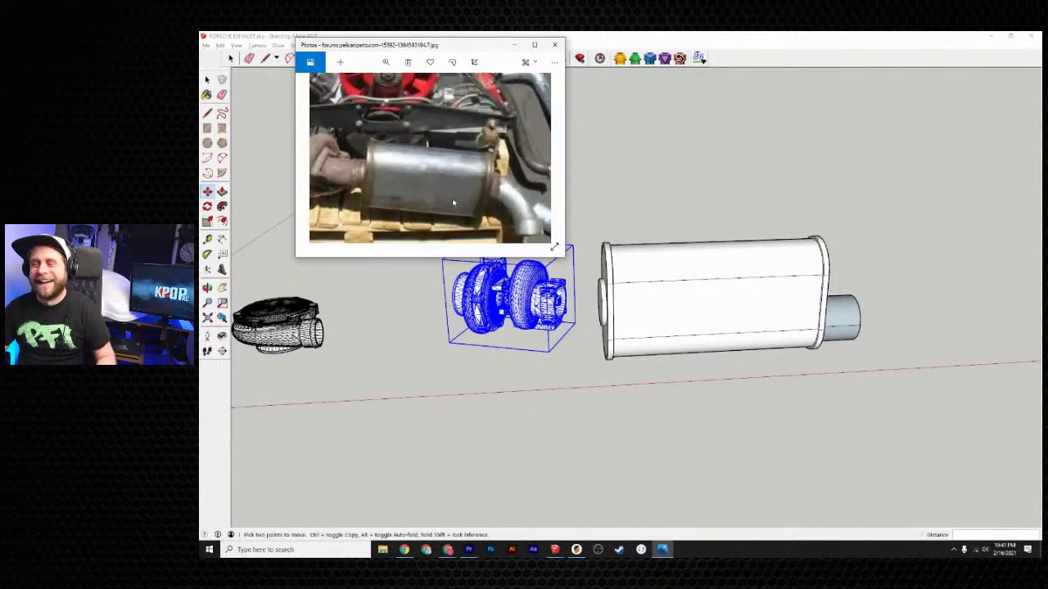
left_click_drag(381, 177, 456, 167)
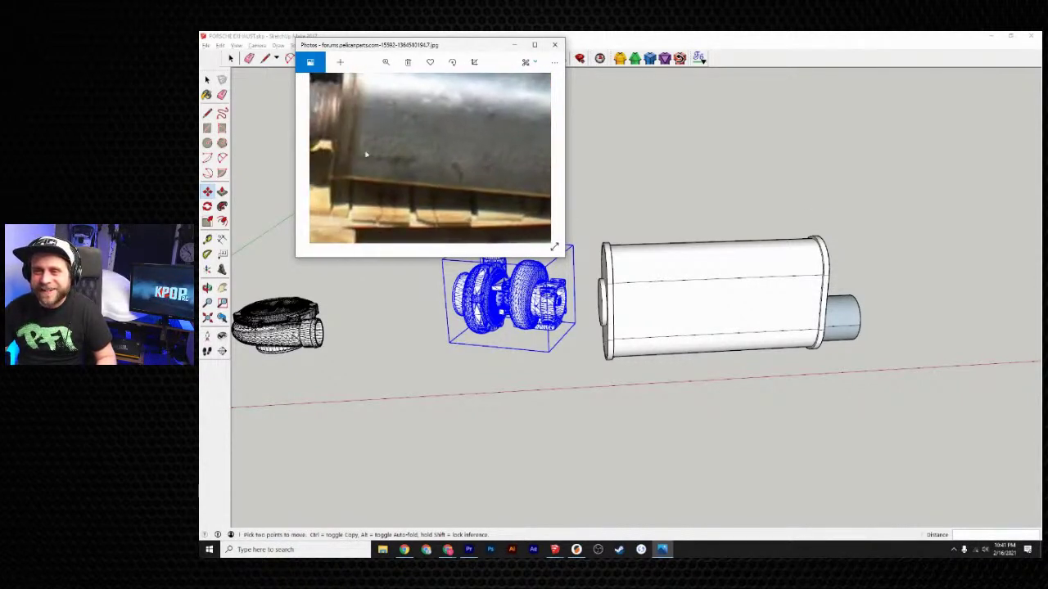
scroll(491, 176, "down", 3)
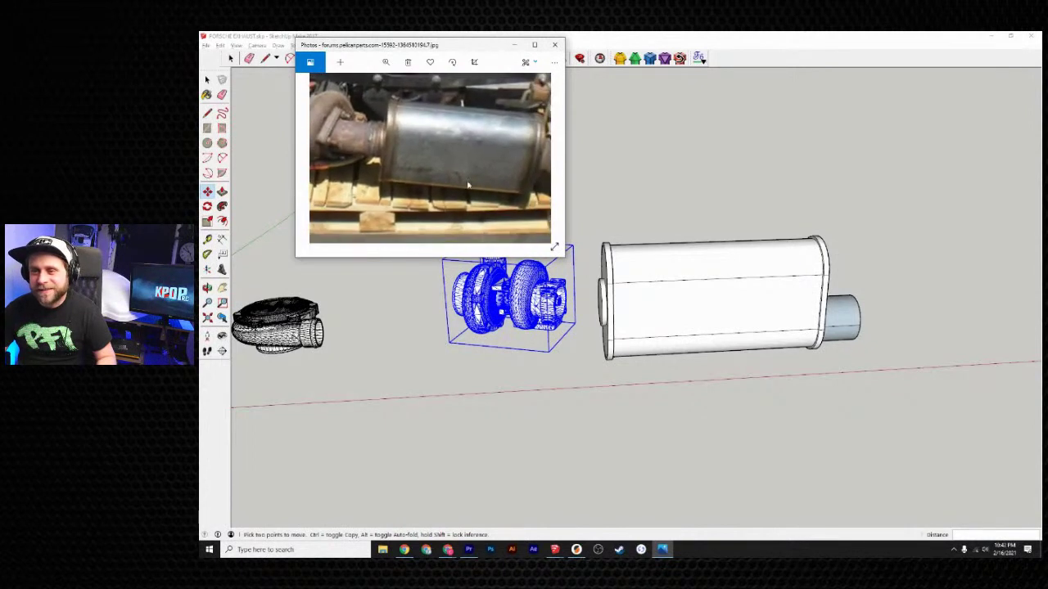
scroll(453, 175, "down", 4)
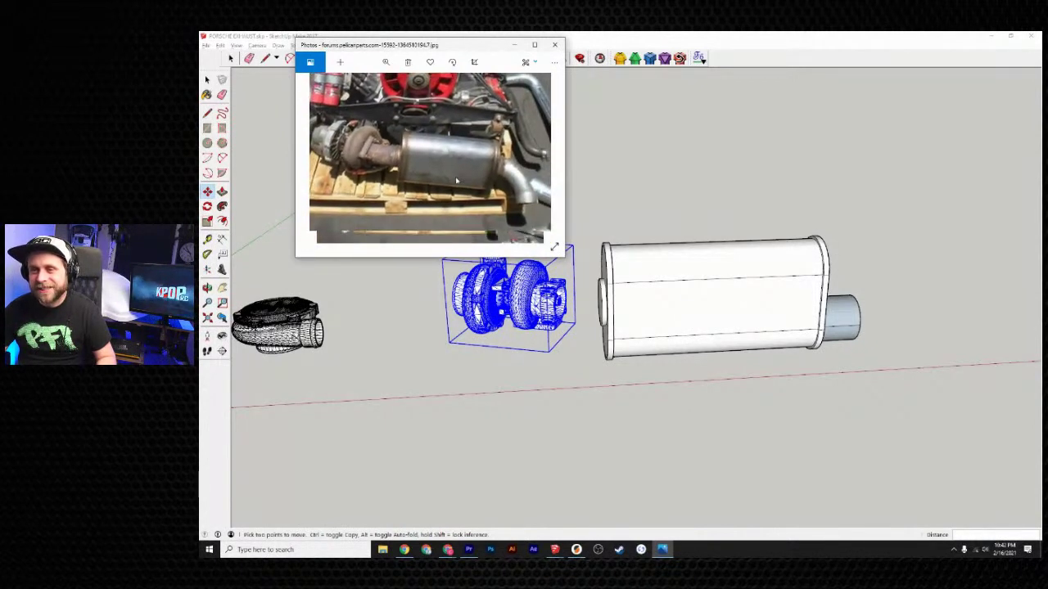
scroll(440, 184, "down", 4)
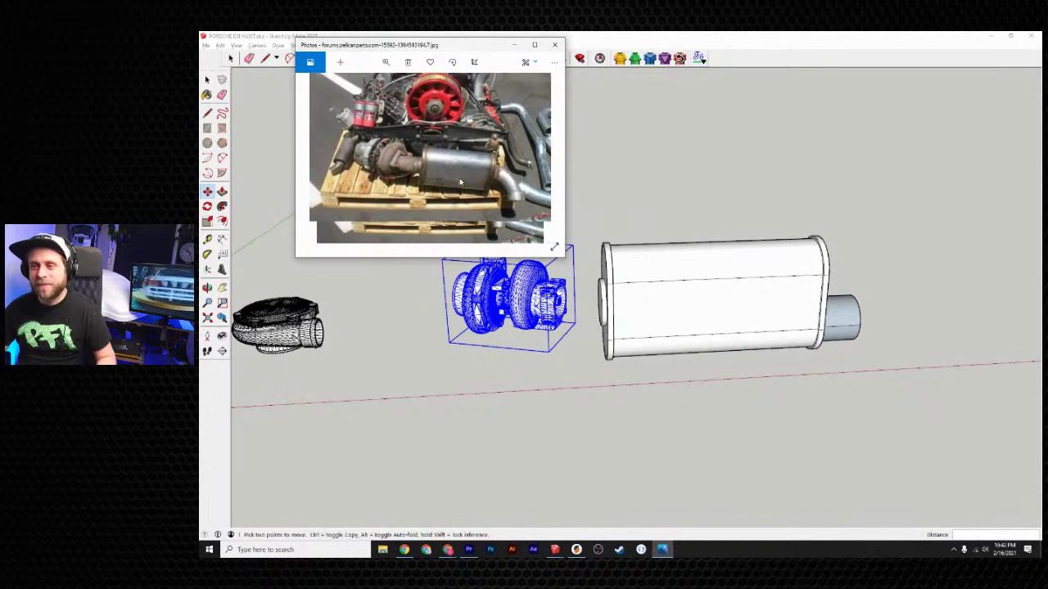
scroll(409, 189, "up", 4)
scroll(421, 189, "down", 4)
scroll(425, 189, "up", 4)
scroll(416, 187, "down", 4)
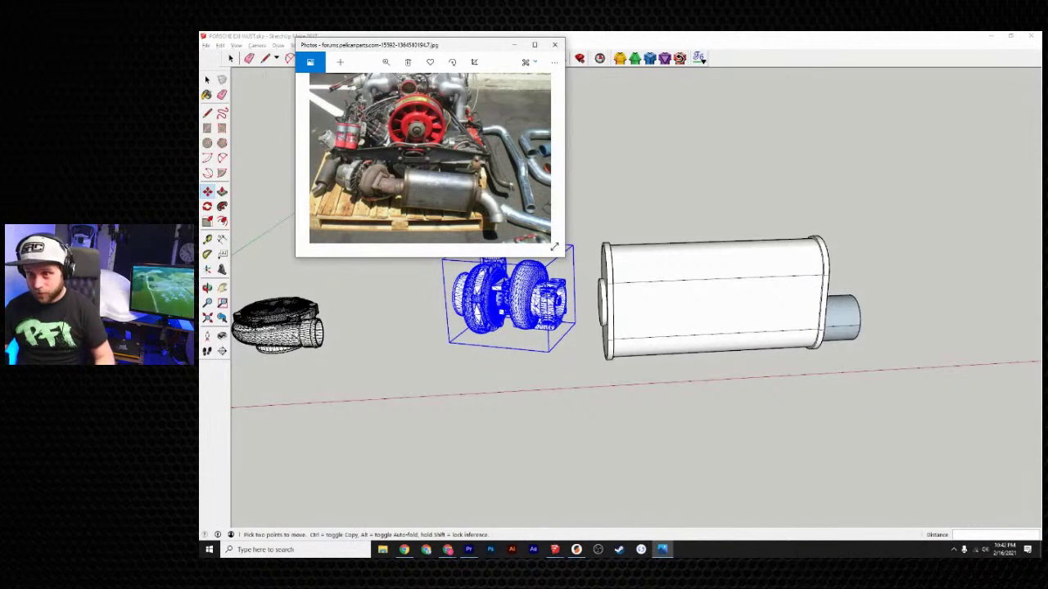
left_click_drag(471, 47, 201, 94)
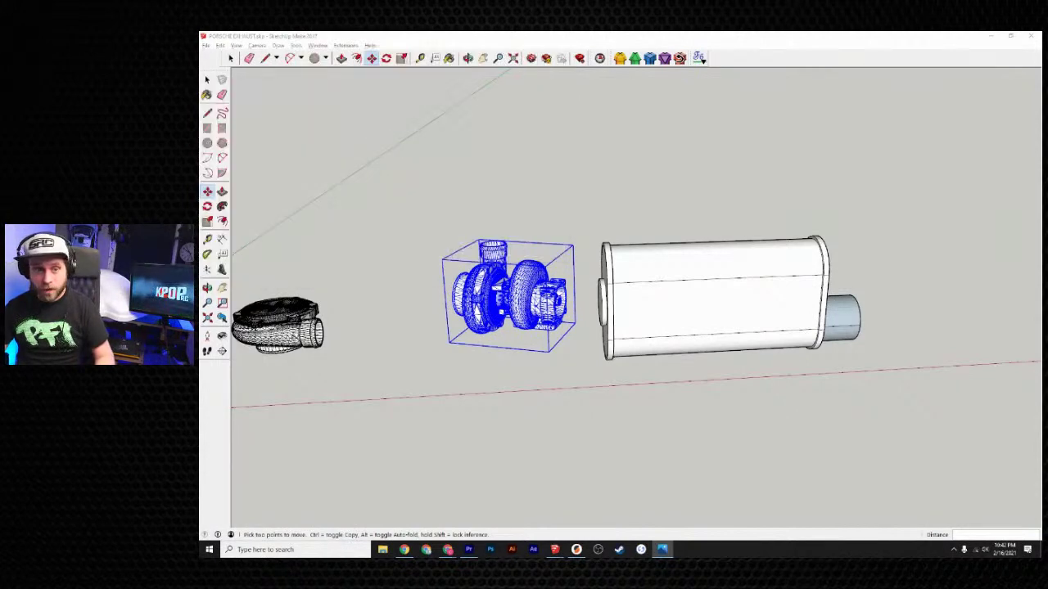
- Draw a line about 42 mm long across the full diameter of the inlet stub's round face
middle_click_drag(702, 248, 685, 368)
key("space")
left_click(524, 221)
scroll(613, 301, "up", 5)
middle_click_drag(613, 301, 764, 345)
key("l")
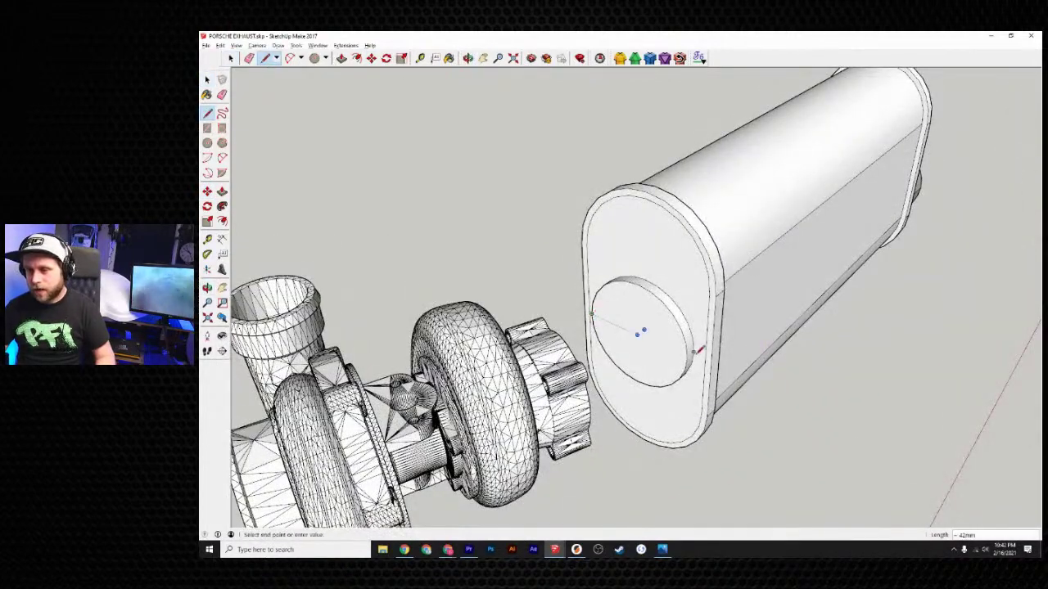
middle_click_drag(684, 348, 562, 442)
- Draw a short line outward from the midpoint of the diameter line on the inlet stub's face toward the turbo
scroll(475, 316, "up", 8)
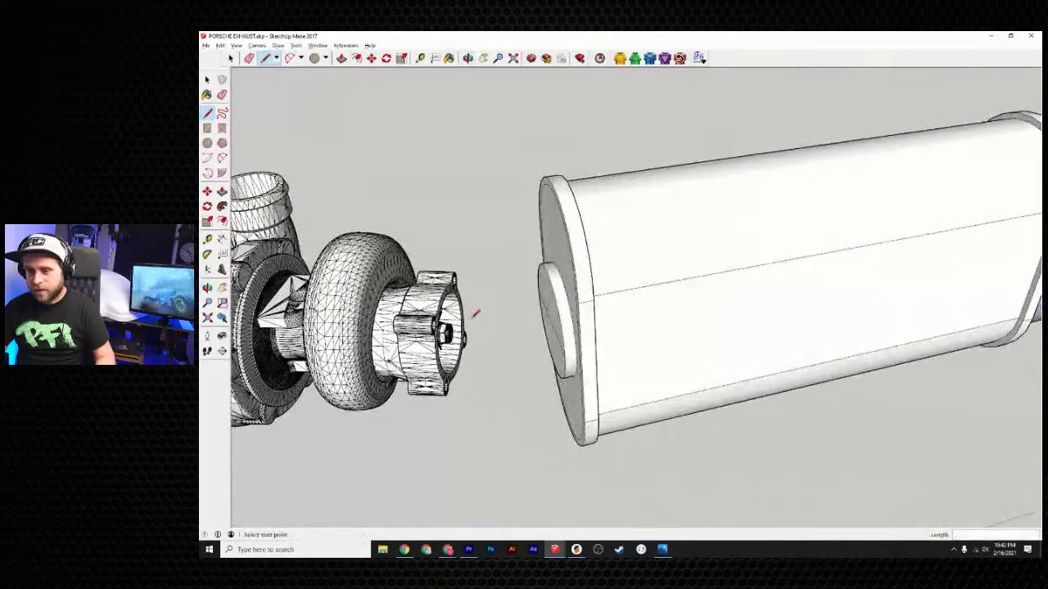
mouse_move(421, 325)
middle_mouse_down()
mouse_move(585, 329)
mouse_move(503, 329)
mouse_move(536, 351)
middle_mouse_up()
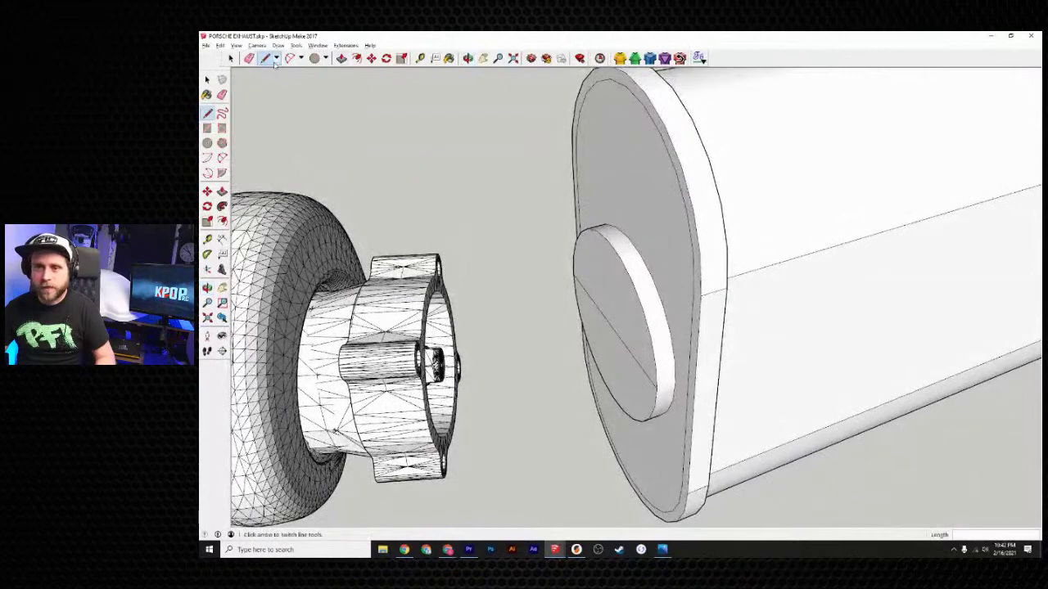
left_click(231, 57)
left_click(441, 354)
middle_click_drag(512, 383, 472, 345)
scroll(426, 320, "up", 3)
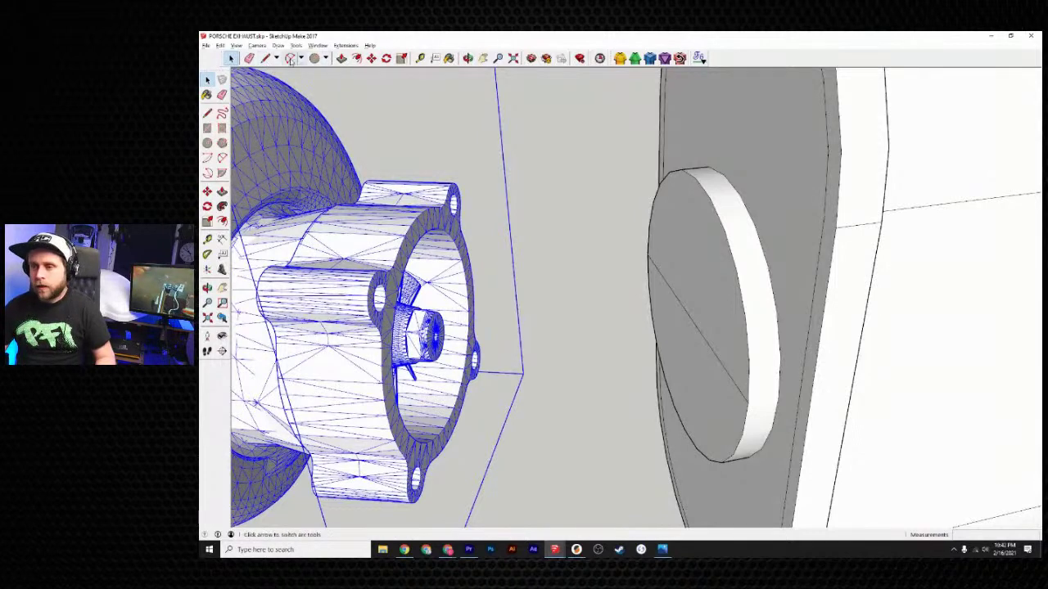
left_click(264, 57)
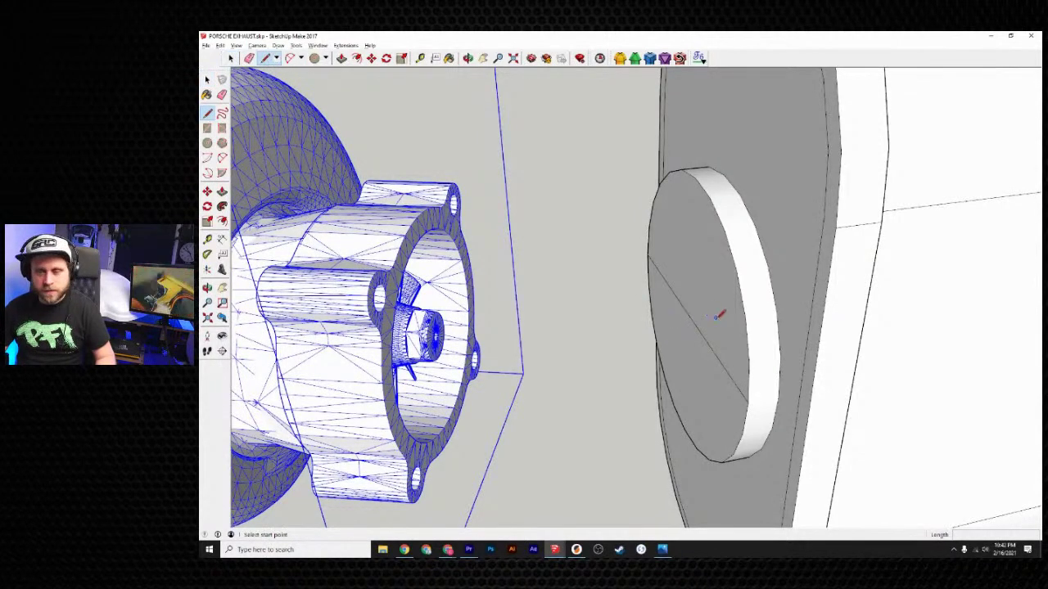
left_click(690, 316)
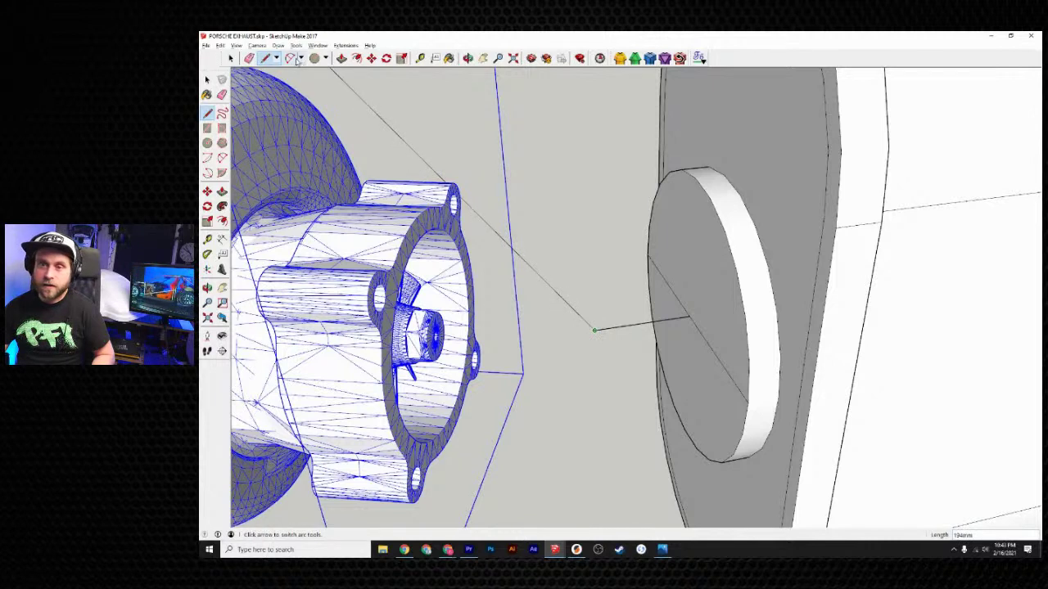
- Try to connect the short line's free end to the centre of the turbo's shaft with a tangent 2 Point Arc
left_click(301, 59)
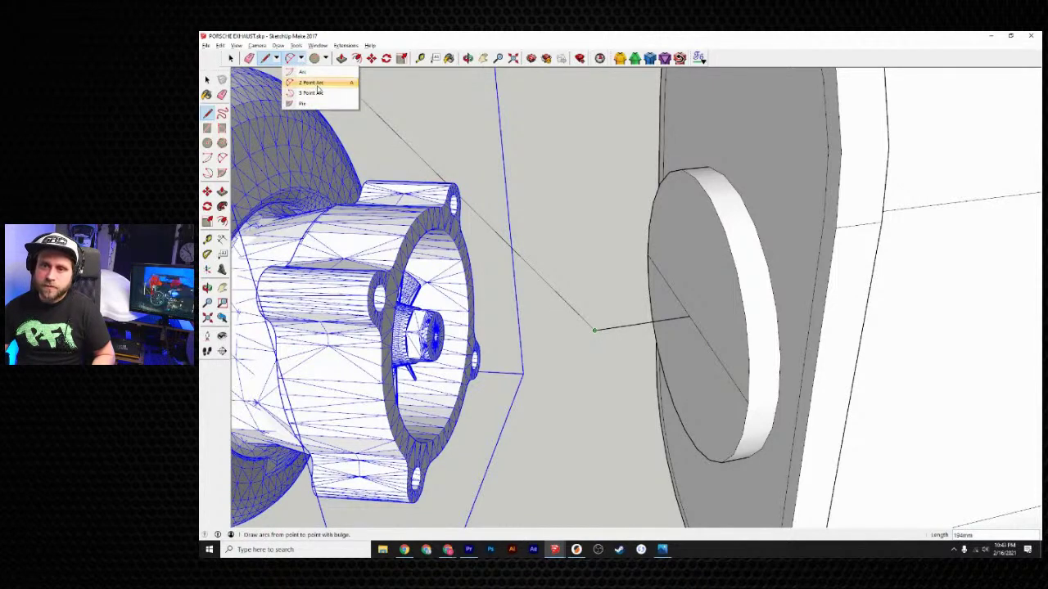
left_click(318, 84)
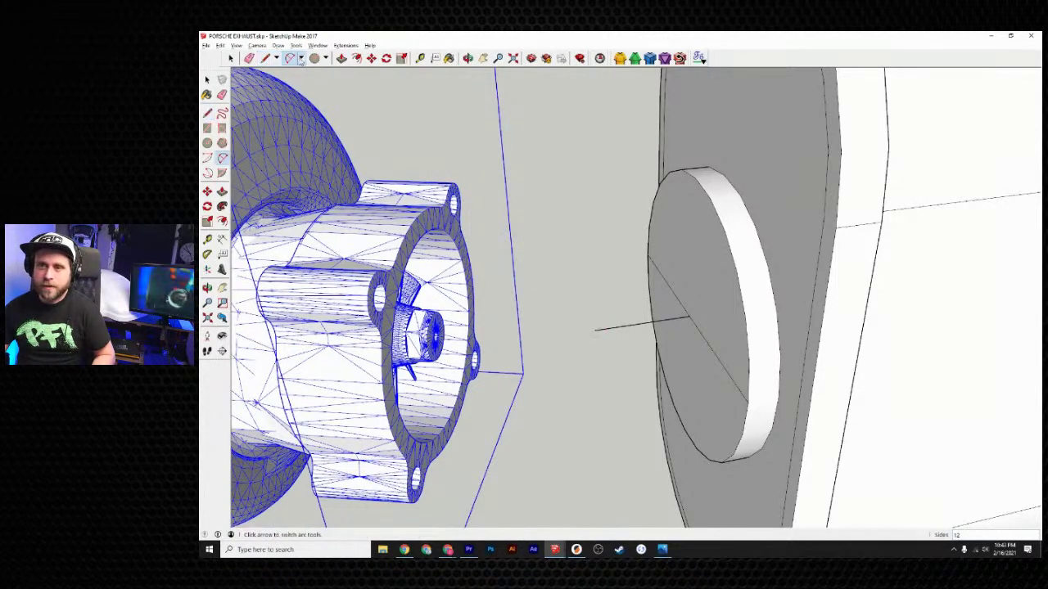
left_click(301, 59)
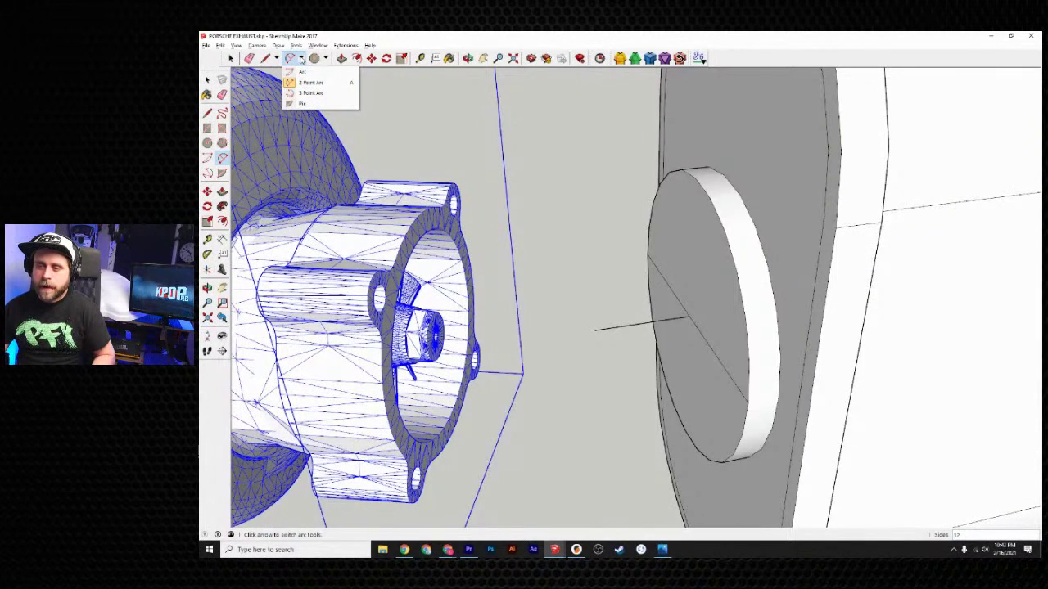
left_click(309, 83)
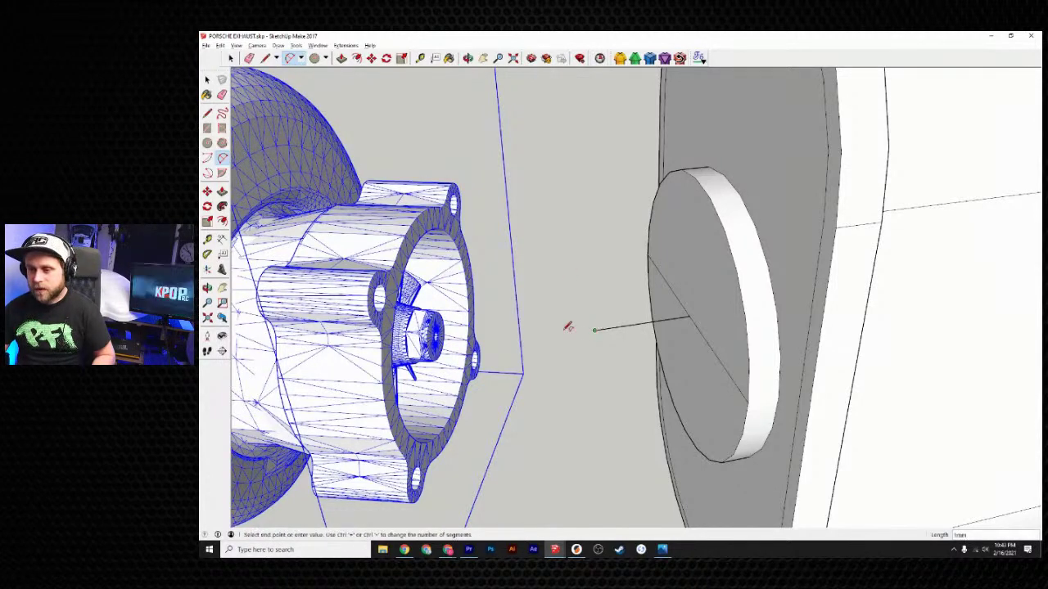
scroll(439, 335, "up", 3)
middle_click_drag(440, 360, 336, 260)
left_click(356, 280)
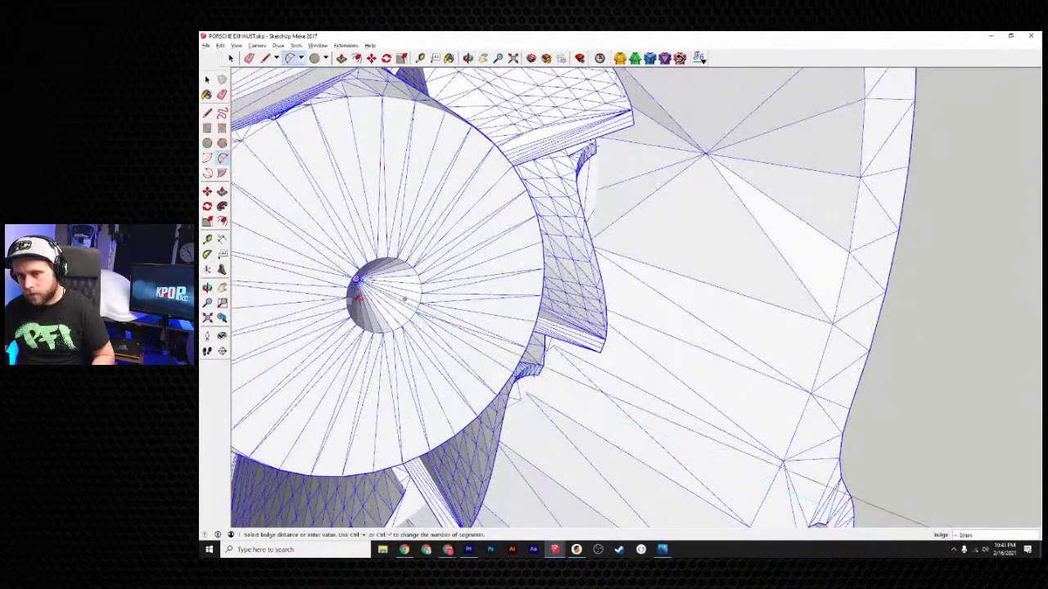
scroll(360, 296, "down", 1)
scroll(471, 362, "down", 4)
middle_click_drag(526, 421, 610, 423)
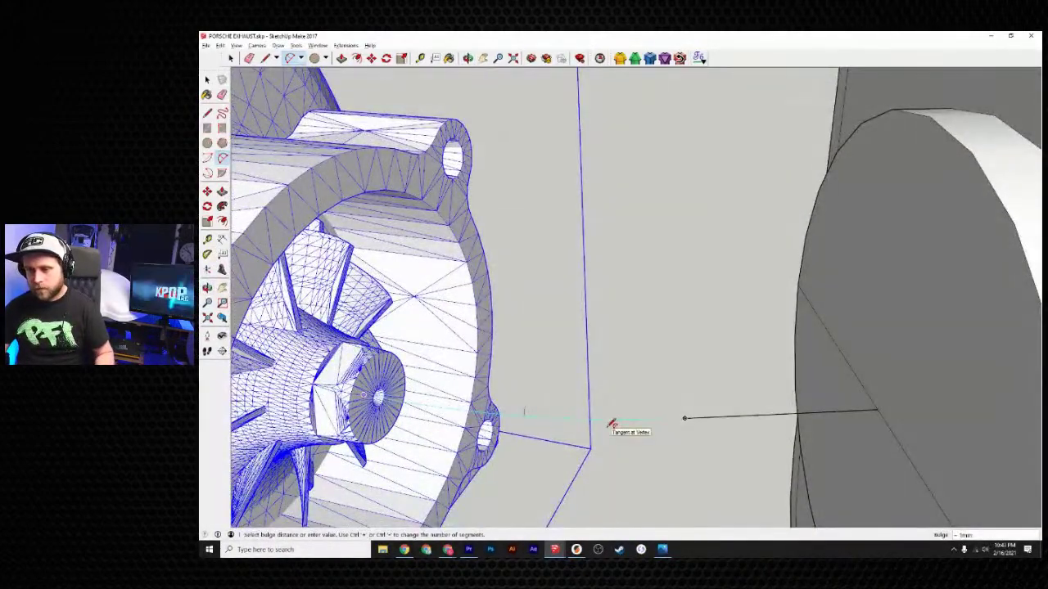
left_click(609, 426)
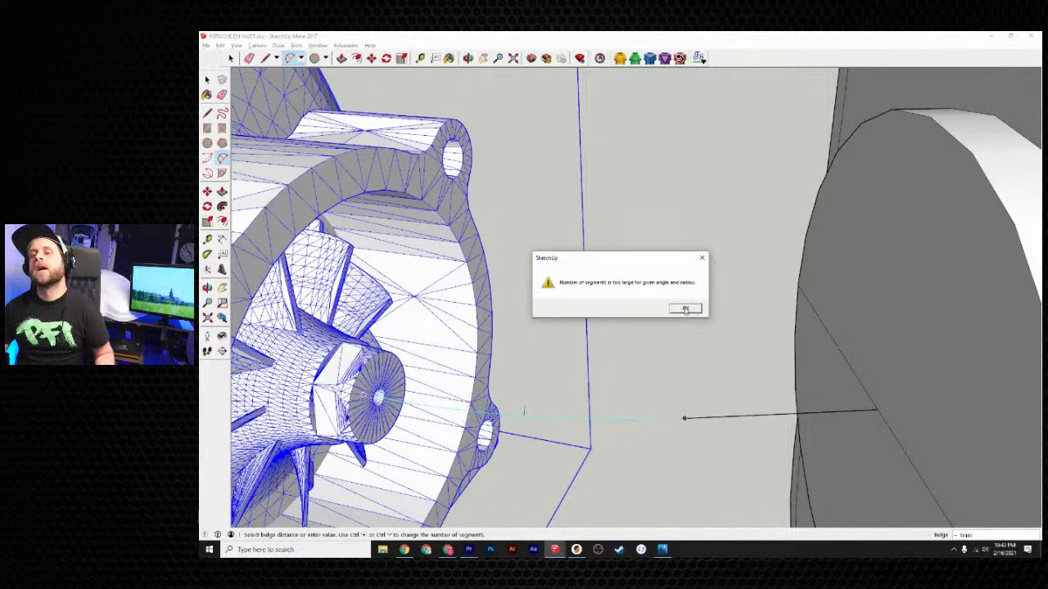
left_click(685, 310)
- Scale the turbo and the muffler with its pipes up together by a factor of about 2.12, then clear the selection
scroll(622, 343, "down", 10)
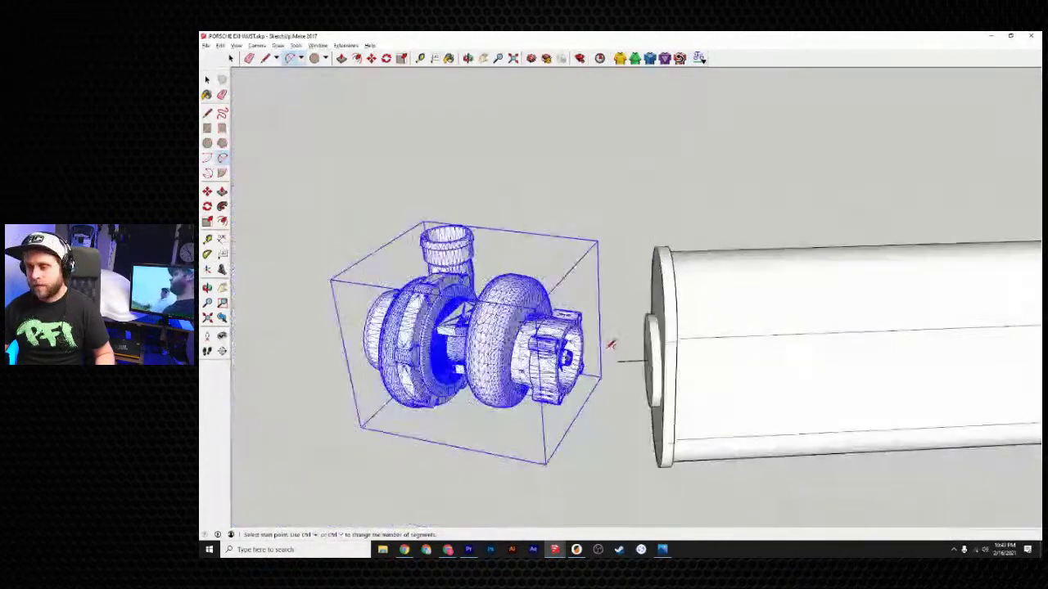
scroll(609, 344, "down", 3)
key("space")
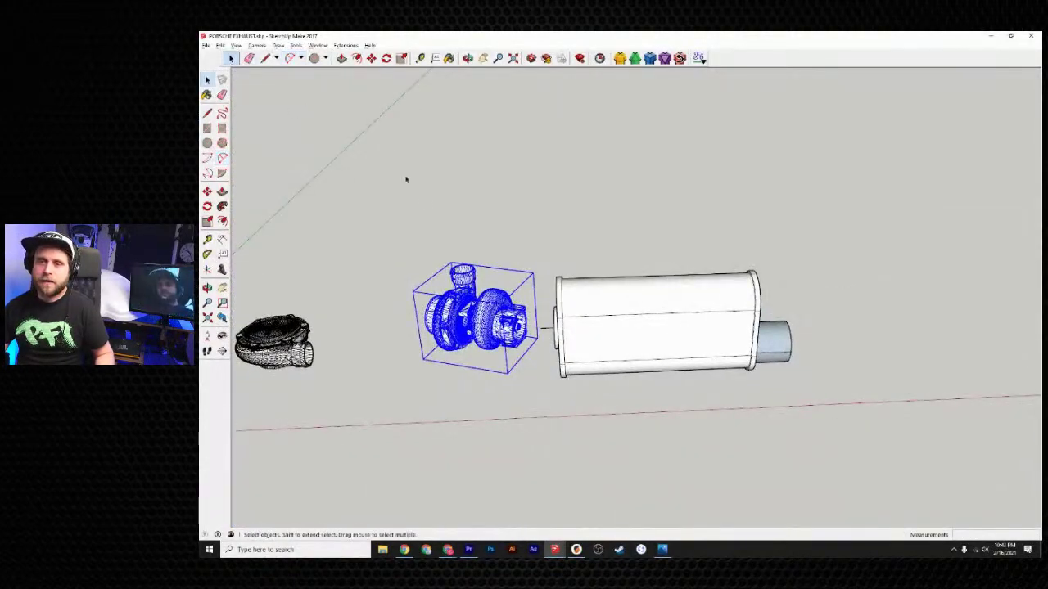
left_click_drag(364, 167, 776, 440)
scroll(776, 440, "down", 5)
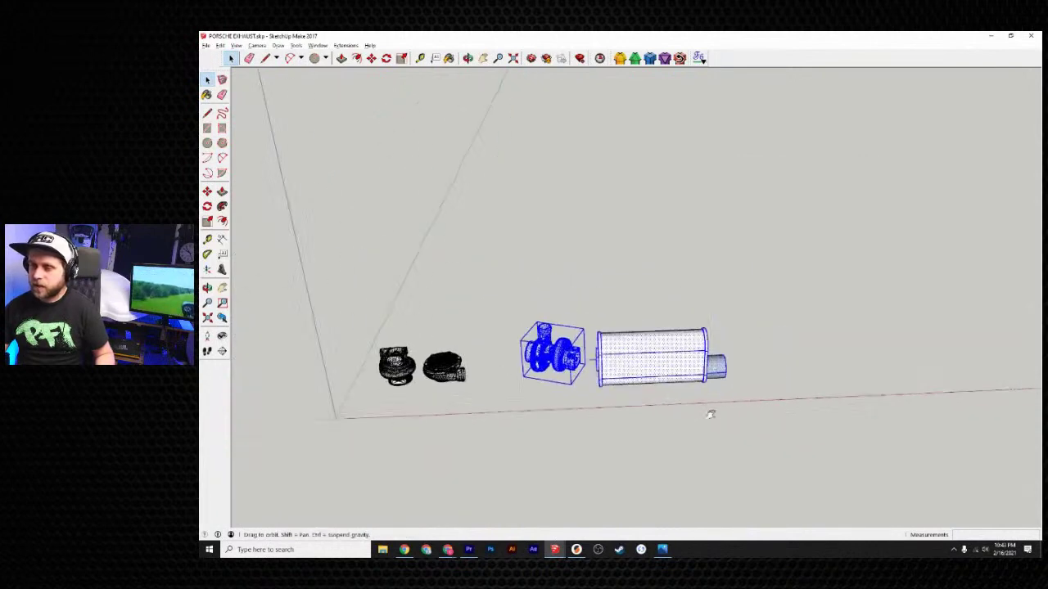
left_click(401, 58)
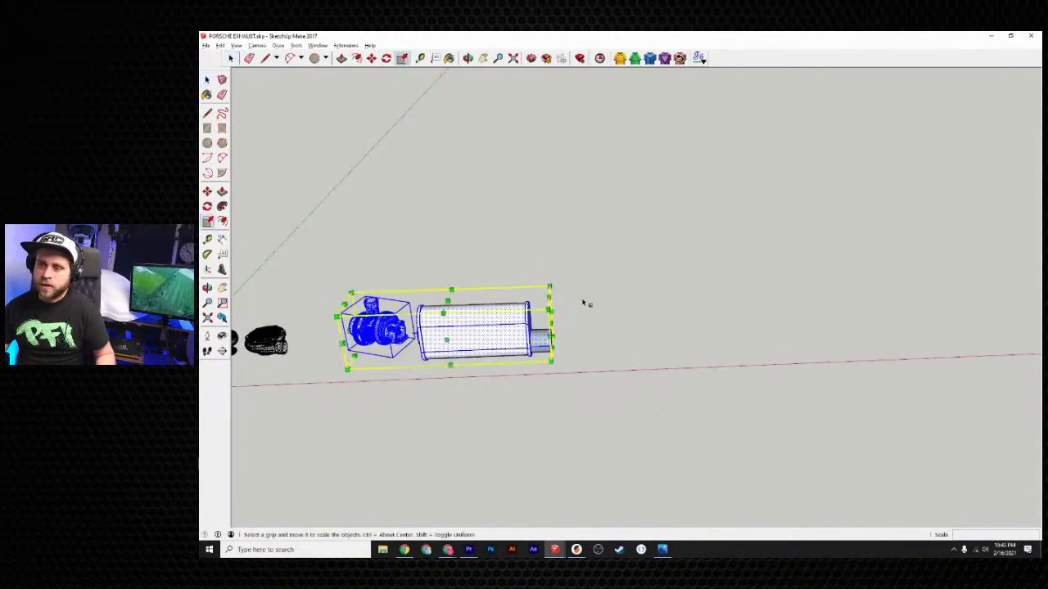
left_click_drag(548, 300, 982, 170)
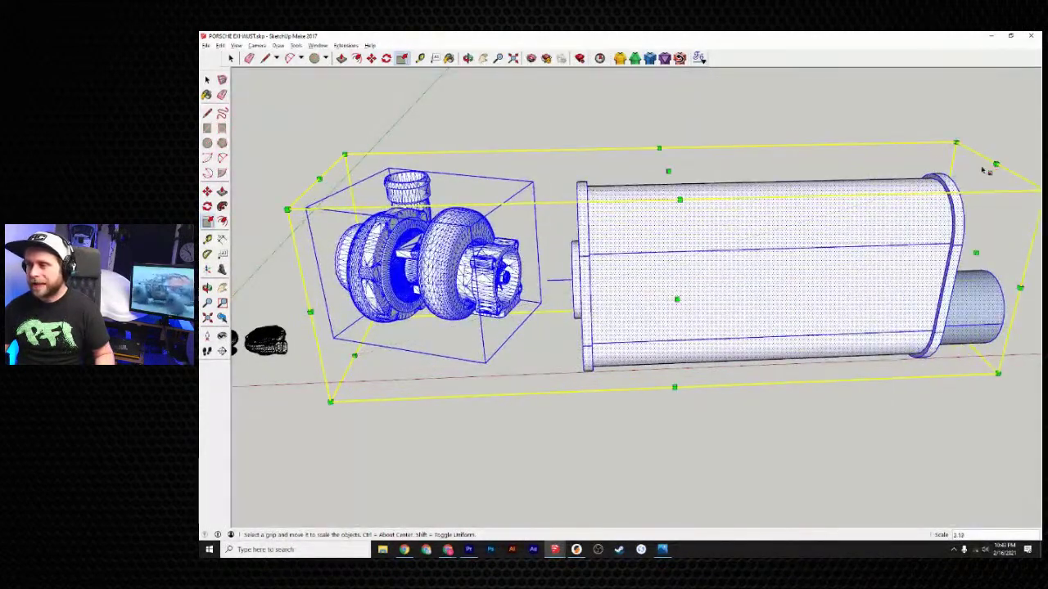
left_click(231, 59)
left_click(541, 104)
- Draw a 2 Point Arc with a bulge of about 2 mm from the short line's free end to the turbo shaft's centre
scroll(503, 279, "up", 6)
middle_click_drag(504, 282, 540, 324)
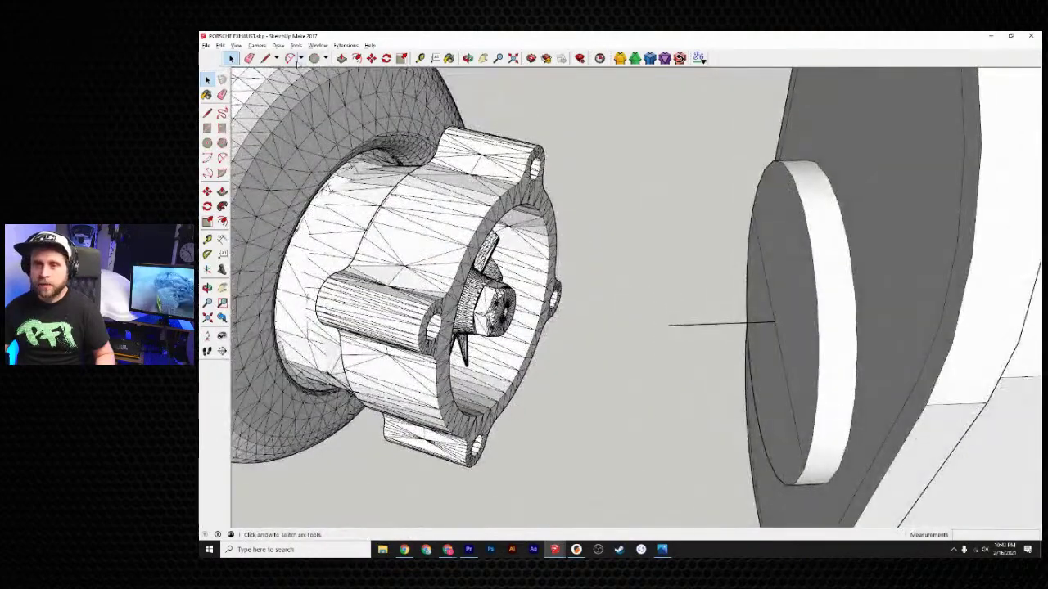
left_click(290, 58)
scroll(655, 323, "up", 5)
left_click(679, 310)
scroll(365, 292, "down", 3)
middle_click_drag(364, 292, 616, 329)
scroll(536, 315, "up", 6)
scroll(536, 315, "up", 2)
middle_click_drag(536, 316, 335, 172)
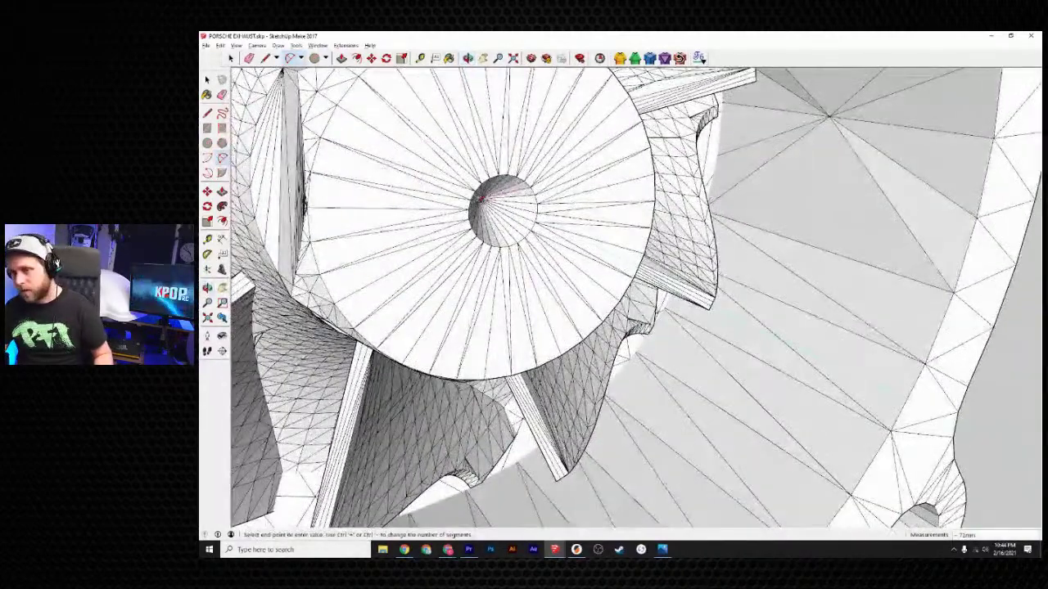
left_click(481, 198)
scroll(694, 345, "down", 6)
middle_click_drag(699, 348, 526, 330)
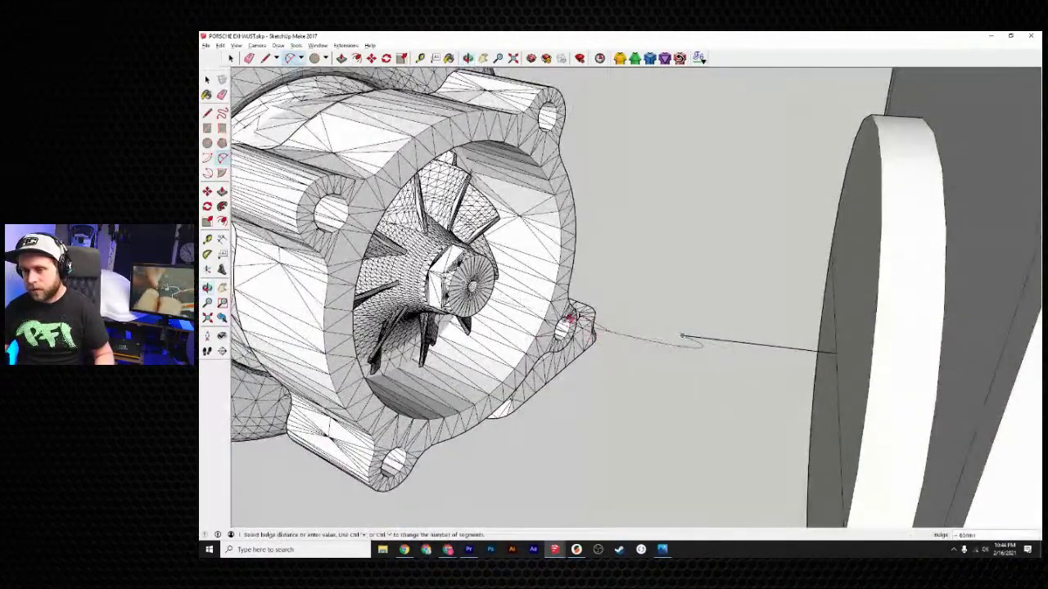
middle_click_drag(602, 329, 622, 381)
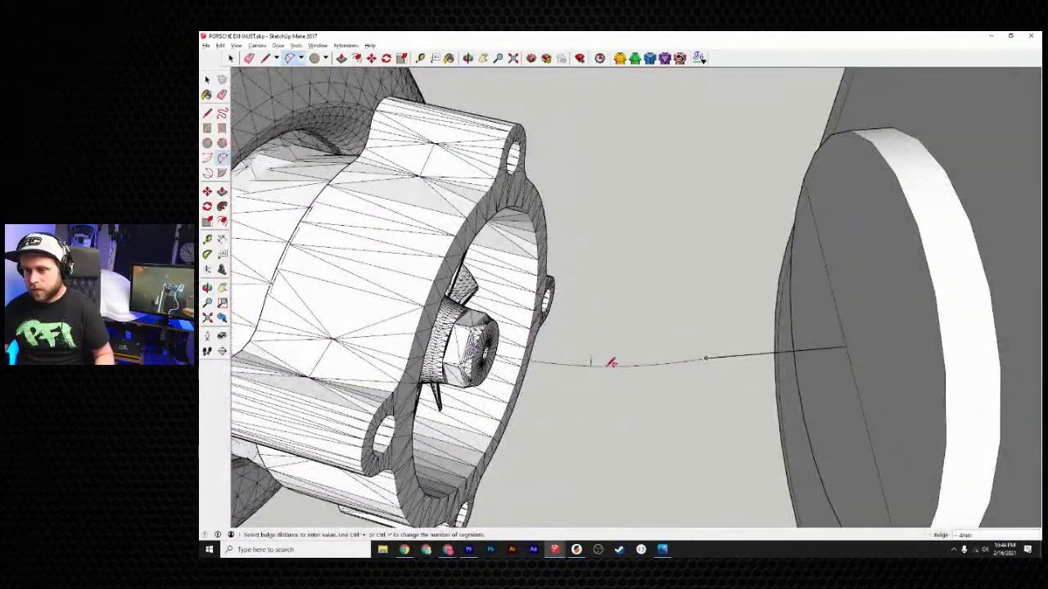
scroll(607, 361, "up", 3)
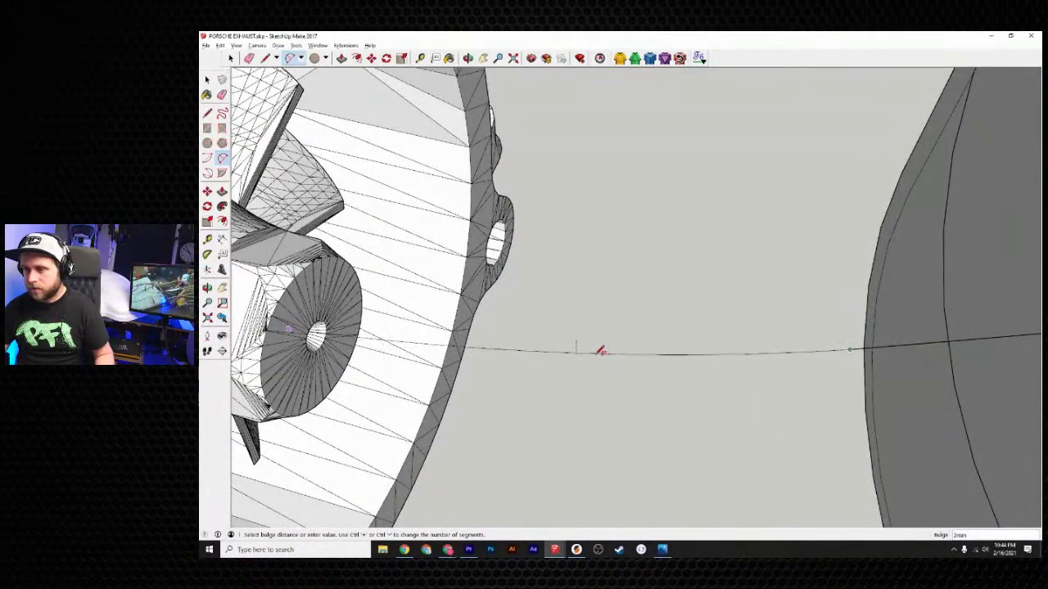
left_click(600, 351)
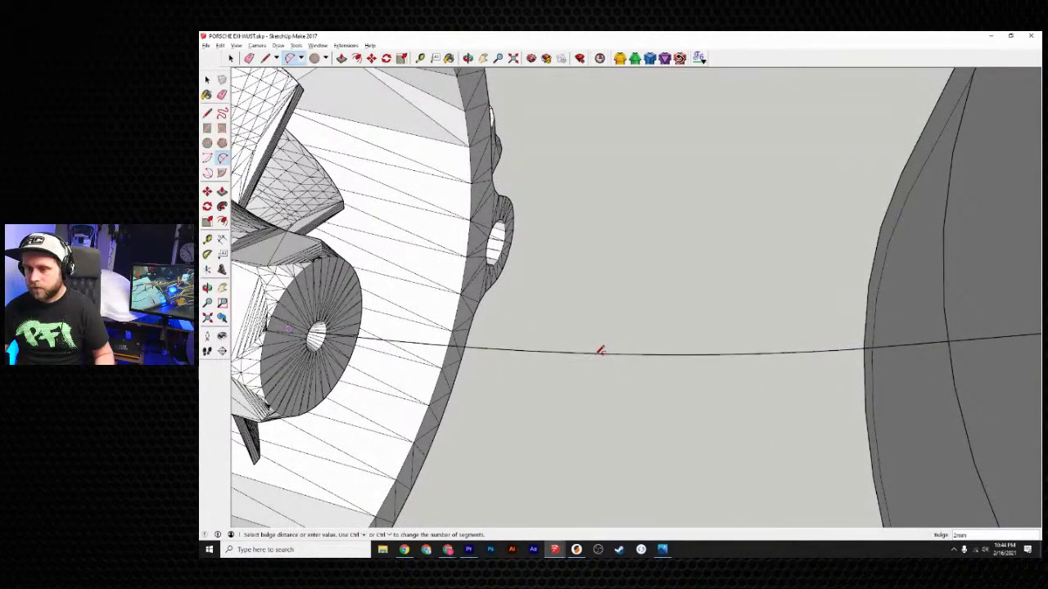
- Erase the diameter line from the inlet stub's round face, keeping the connecting curve
scroll(598, 355, "down", 7)
mouse_move(596, 380)
middle_mouse_down()
mouse_move(540, 370)
mouse_move(671, 331)
mouse_move(680, 269)
middle_mouse_up()
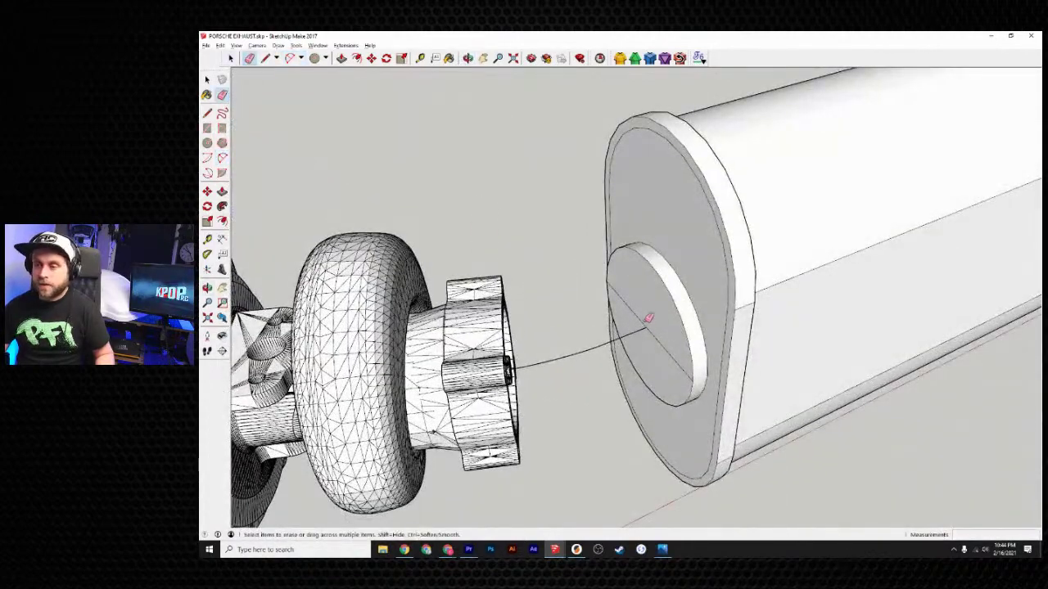
mouse_move(640, 369)
middle_mouse_down()
mouse_move(501, 398)
mouse_move(573, 388)
mouse_move(510, 381)
mouse_move(636, 372)
mouse_move(577, 382)
middle_mouse_up()
- Try extruding the stub's round face along the connecting curve to the turbo with Follow Me, inspect the pipe, and undo the extrusion
left_click(230, 58)
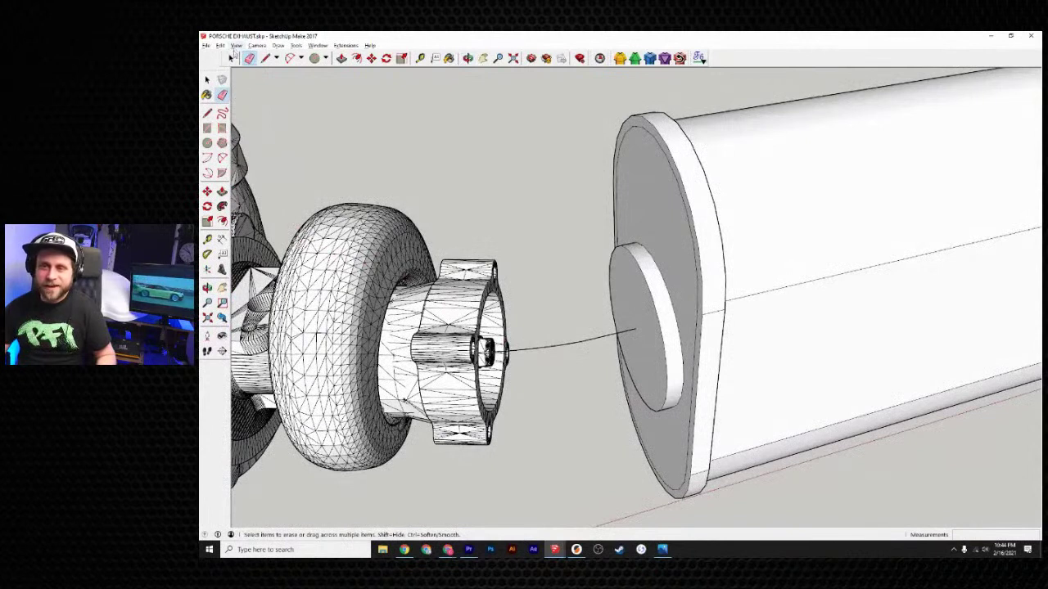
left_click(222, 207)
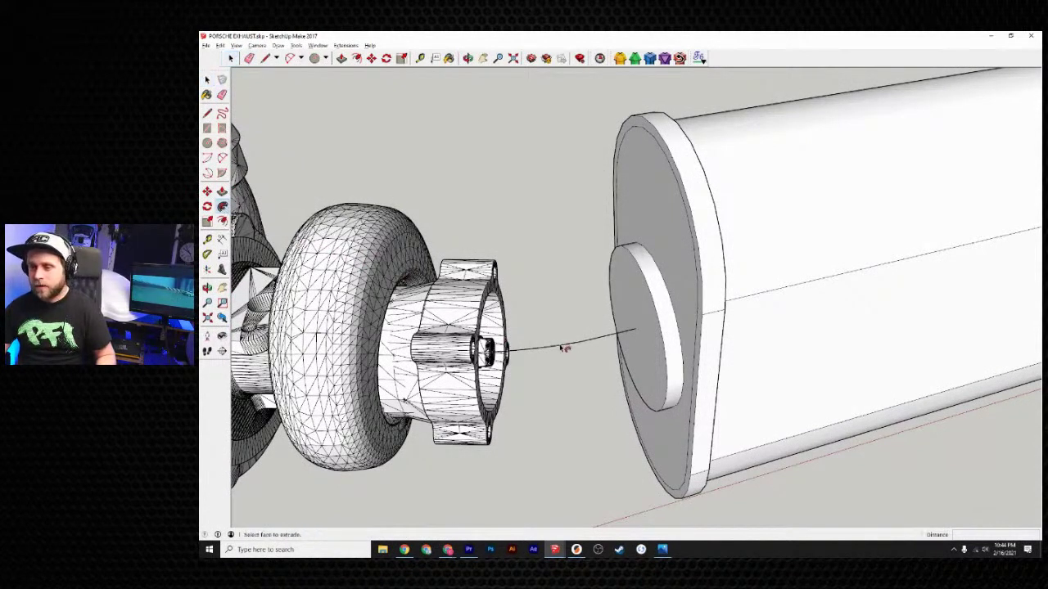
left_click(207, 78)
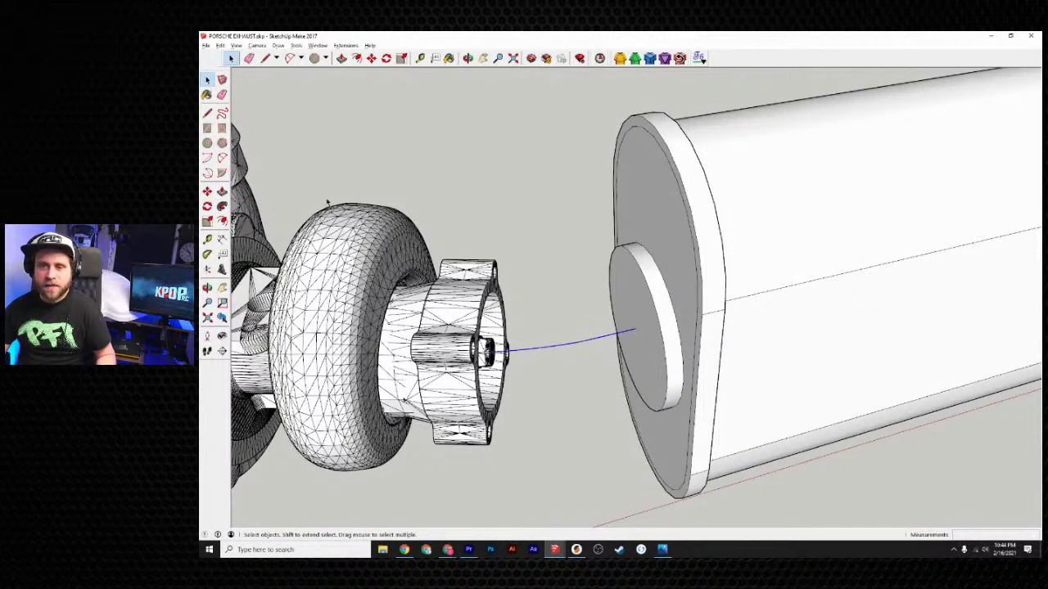
left_click(222, 207)
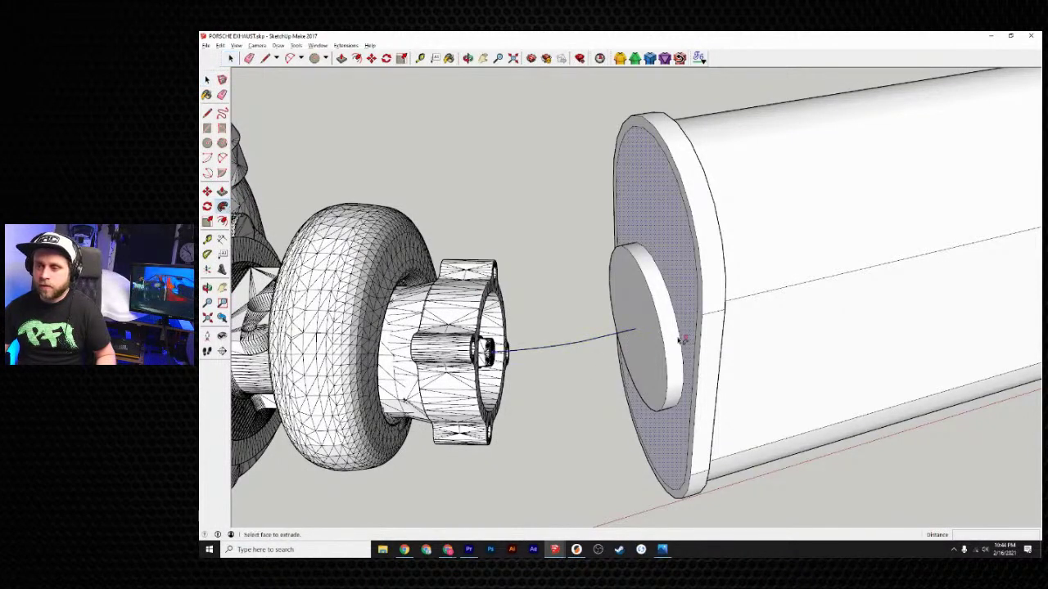
left_click(680, 339)
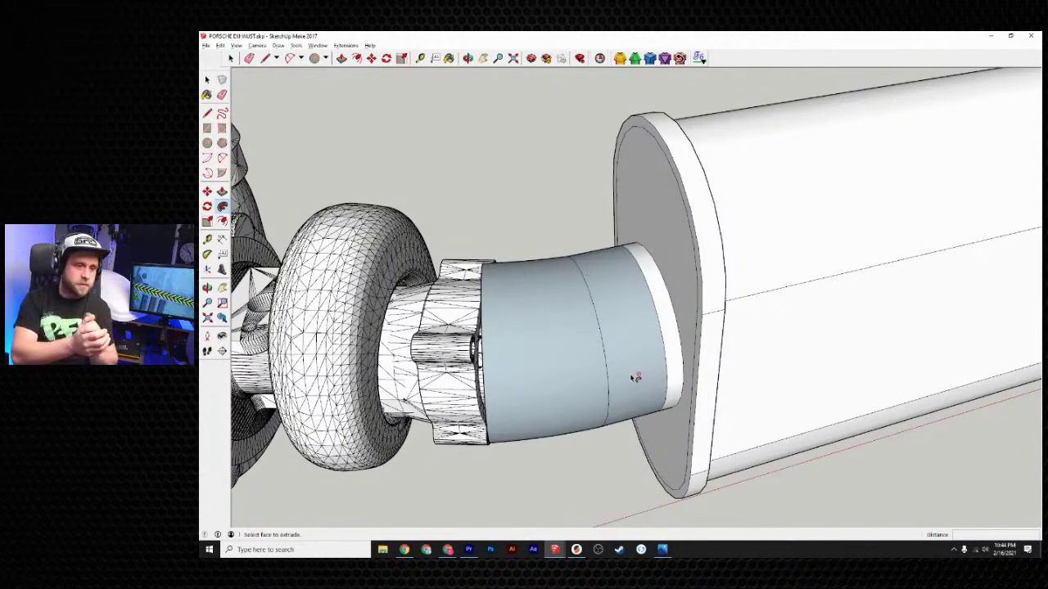
middle_click_drag(615, 368, 517, 289)
key("p")
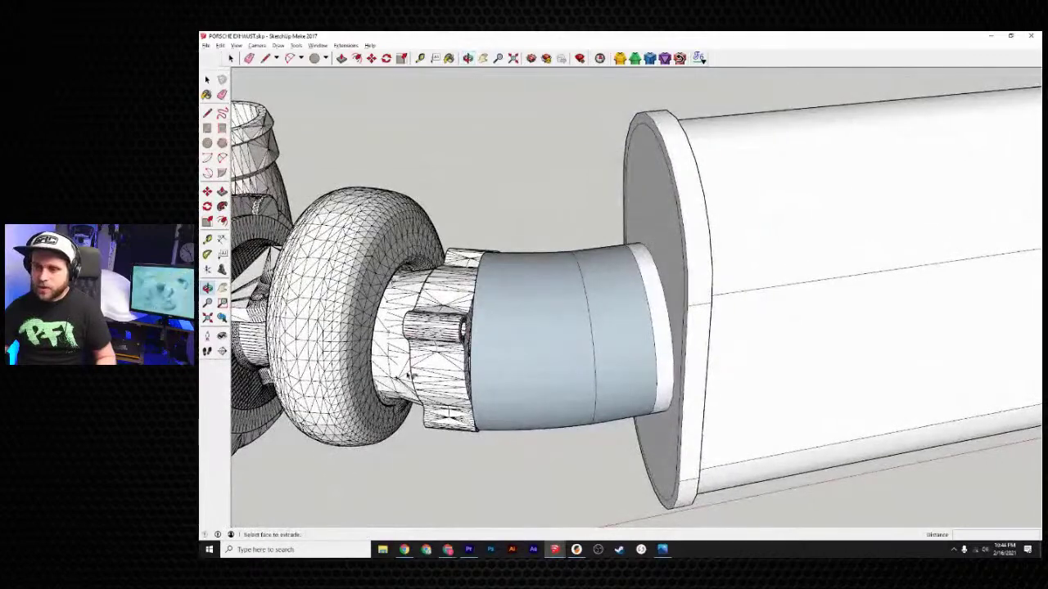
scroll(502, 383, "down", 8)
middle_click_drag(519, 278, 611, 265)
scroll(573, 373, "up", 6)
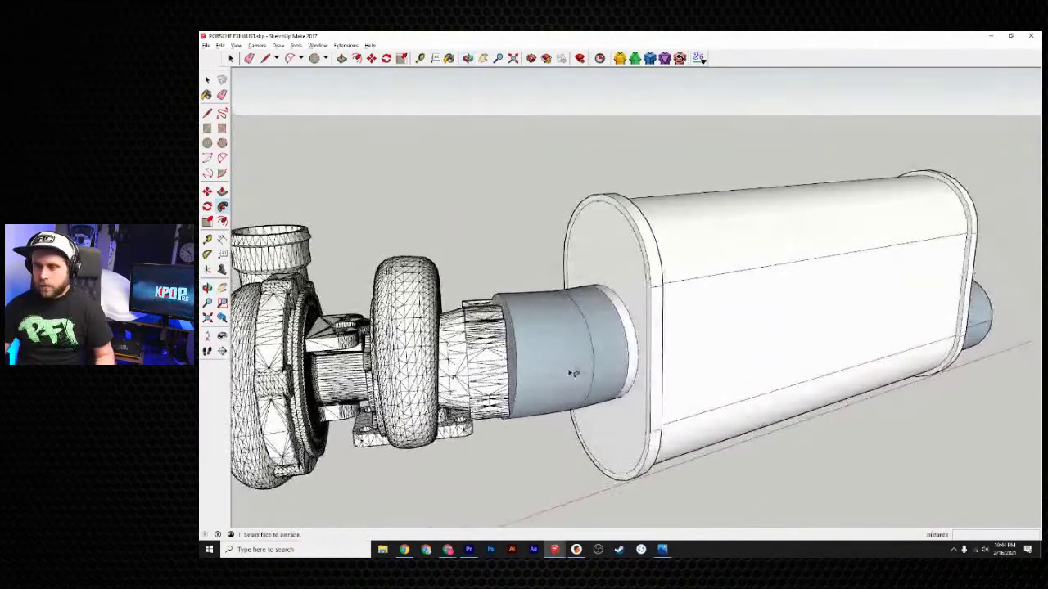
key("ctrl+z")
middle_click_drag(578, 366, 620, 361)
scroll(620, 361, "up", 3)
scroll(619, 361, "up", 3)
key("c")
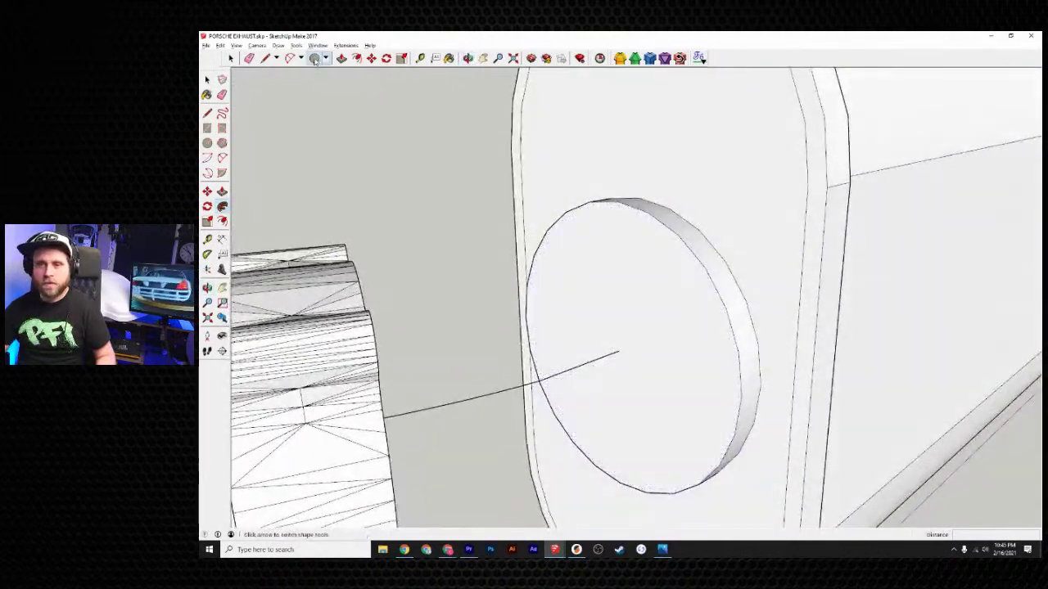
left_click(620, 351)
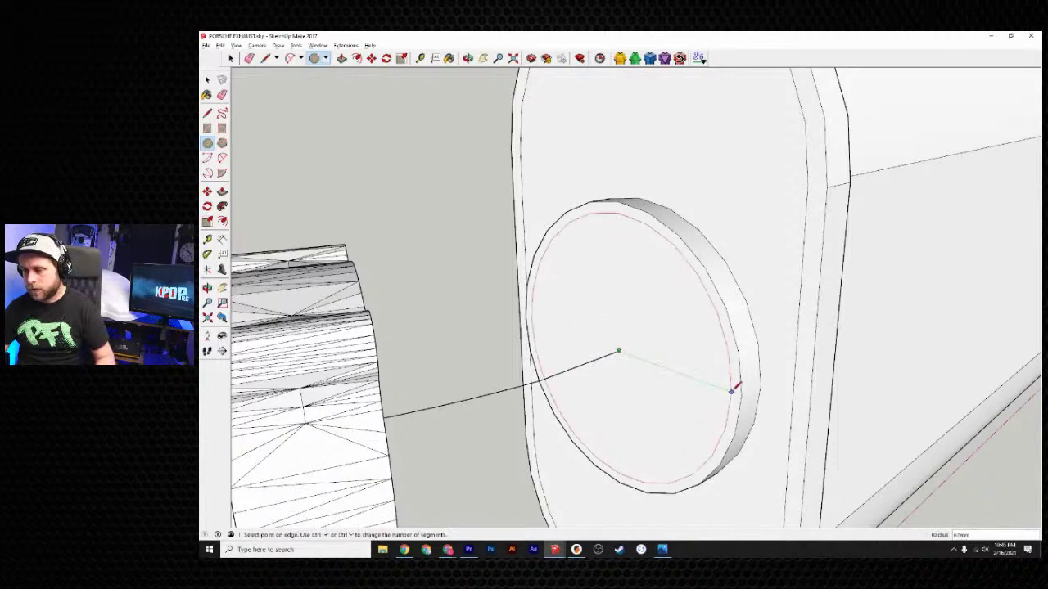
- Measure across the turbo's round outlet flange with the Tape Measure
middle_click_drag(725, 379, 411, 439)
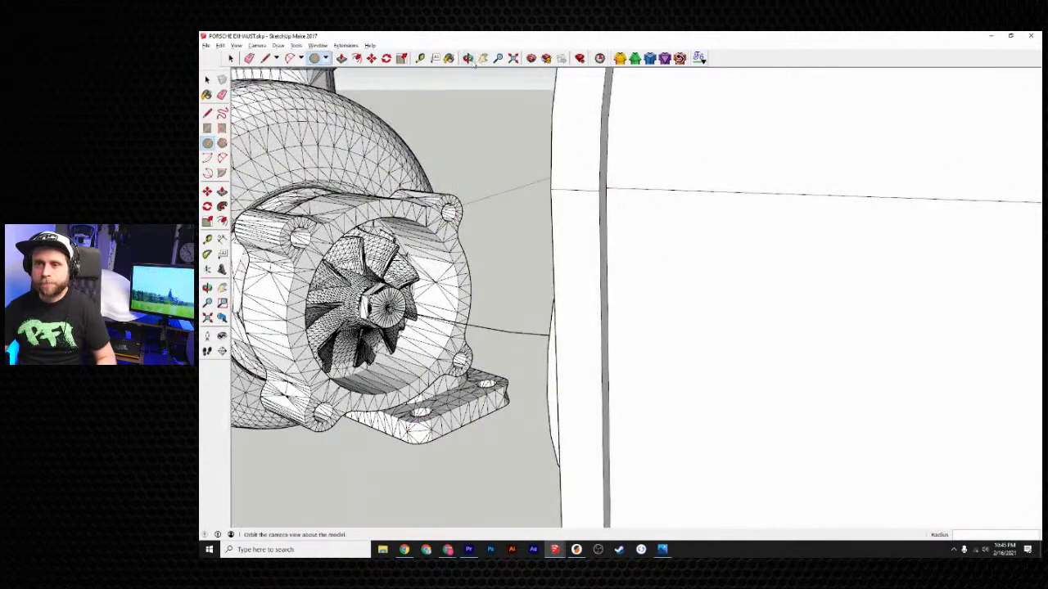
left_click(419, 57)
scroll(296, 328, "up", 2)
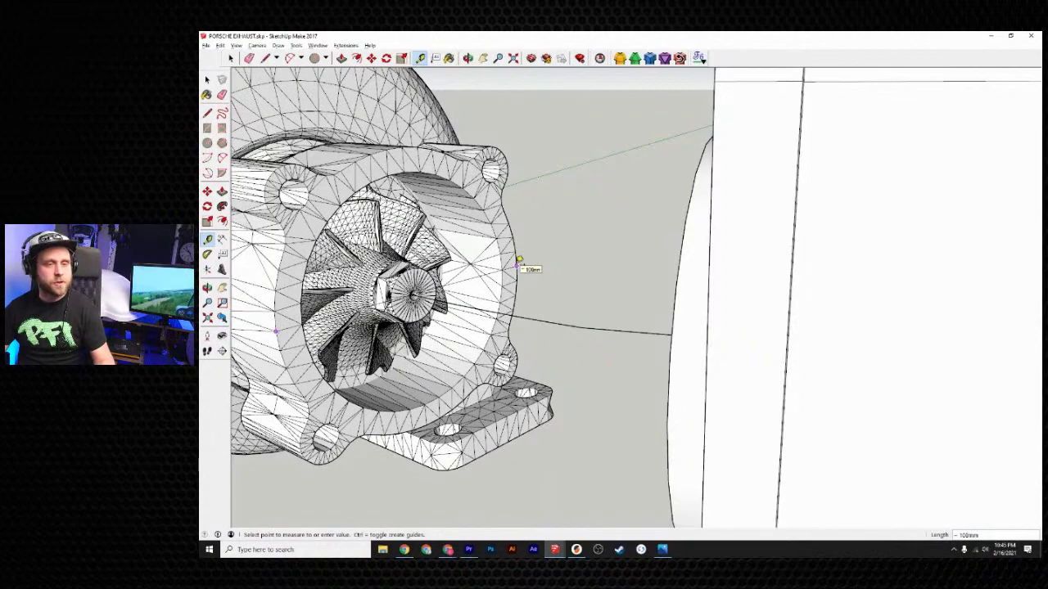
middle_click_drag(519, 260, 773, 368)
- Draw a circle of 54 mm radius centred on the inlet stub's face and erase the larger 62 mm circle around it
key("c")
left_click(726, 321)
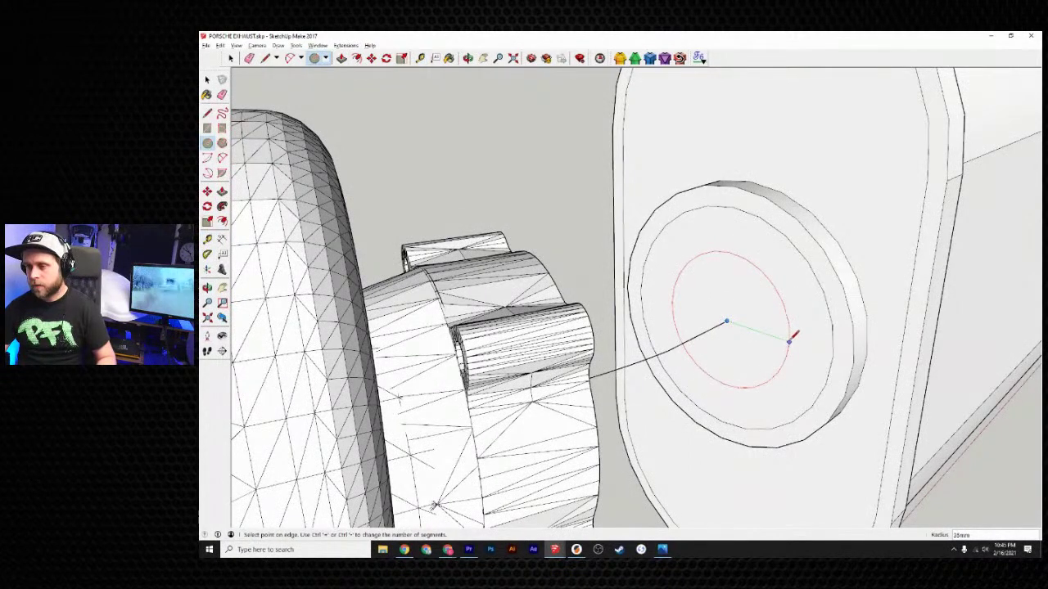
type("54MM")
key("Return")
key("e")
left_click(830, 303)
middle_click_drag(802, 423, 503, 239)
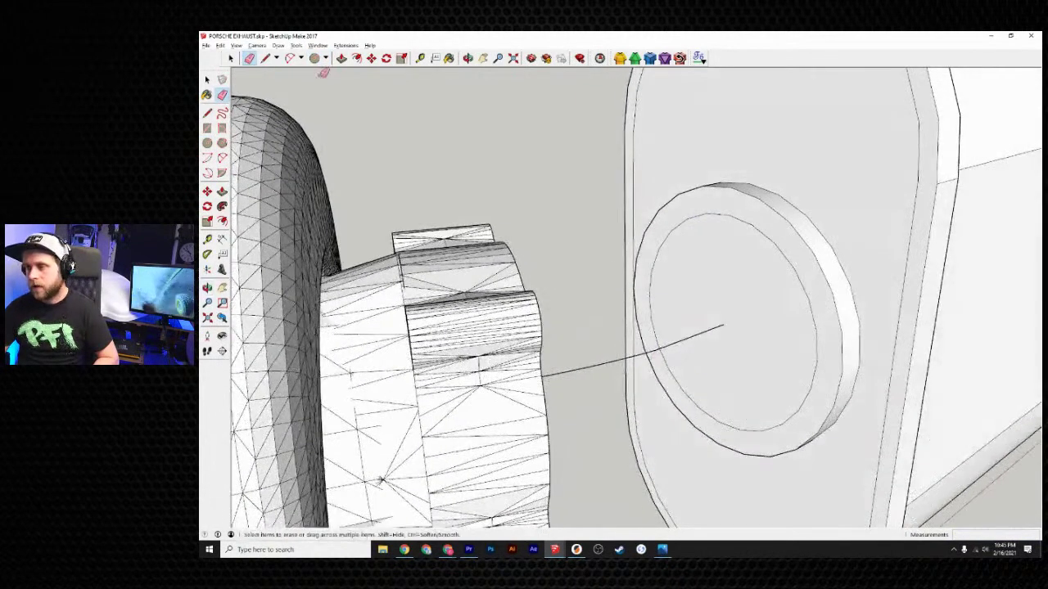
- Push the stub's outer ring back 15 mm into the muffler's end face and erase its leftover outline
left_click(222, 191)
left_click(807, 269)
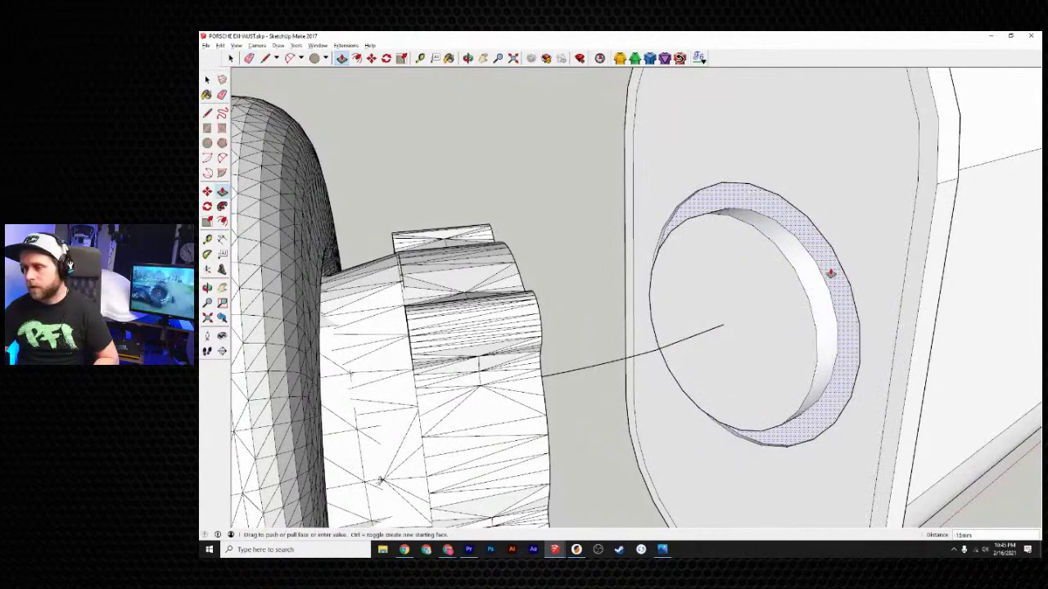
left_click(849, 303)
key("e")
left_click(848, 262)
- Extrude the 54 mm round face along the connecting curve to the turbo with Follow Me and inspect the joint
mouse_move(830, 385)
middle_mouse_down()
mouse_move(720, 402)
mouse_move(592, 374)
mouse_move(491, 384)
middle_mouse_up()
key("space")
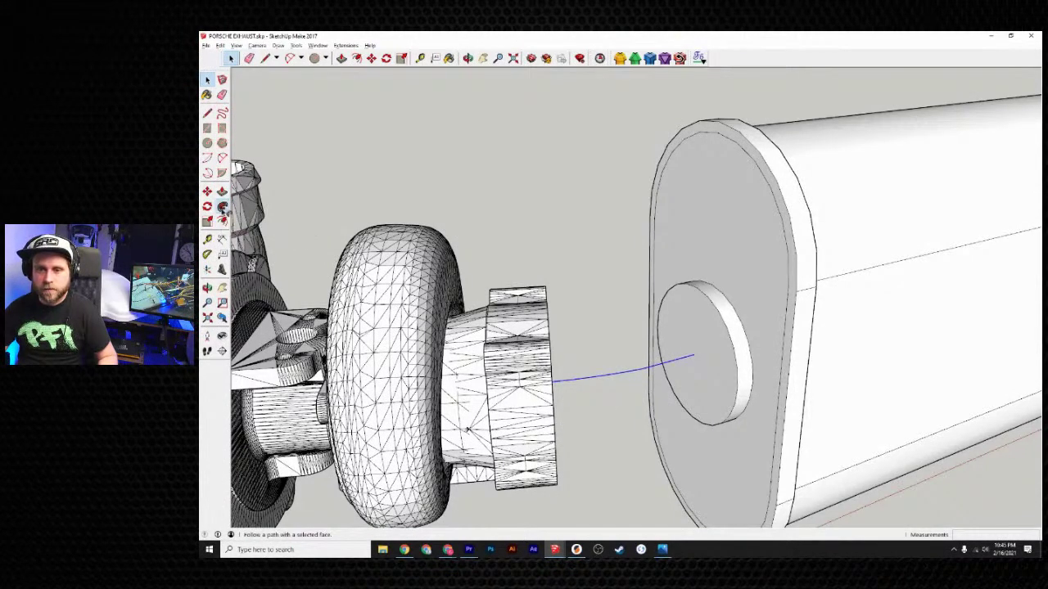
left_click(692, 367)
middle_click_drag(679, 393, 630, 381)
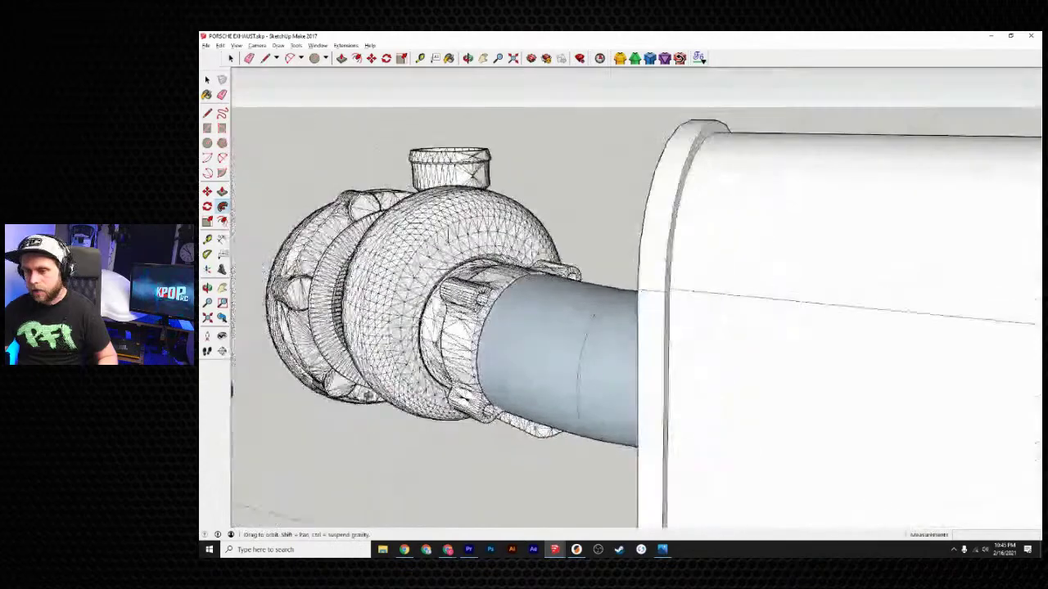
middle_click_drag(369, 395, 605, 409)
scroll(557, 358, "up", 5)
middle_click_drag(549, 355, 747, 403)
scroll(554, 341, "down", 5)
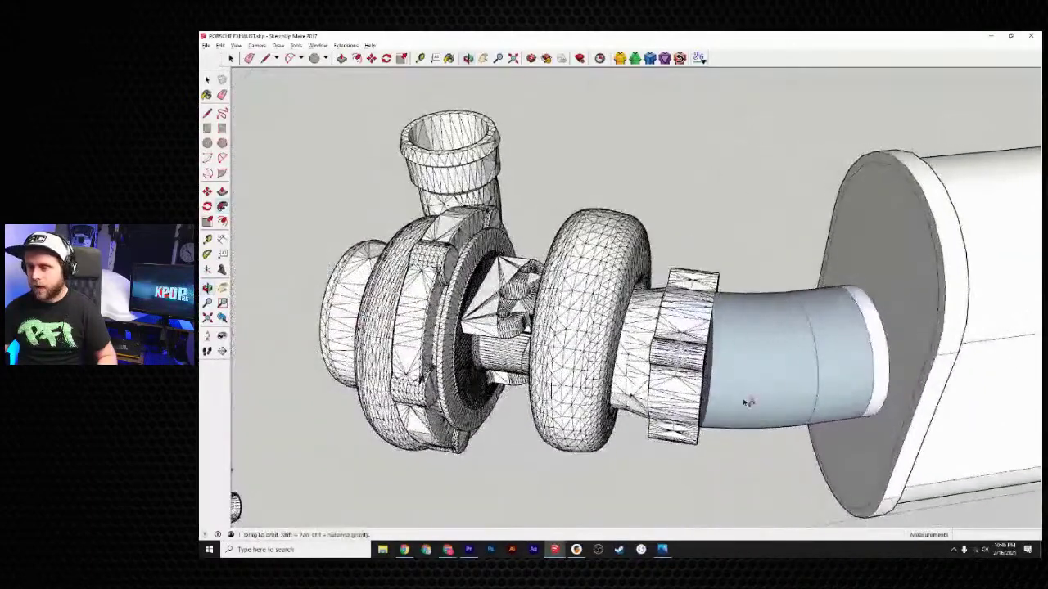
- Rotate the turbo about 10 degrees around its flange edge to align it with the curved pipe's end, then clear the selection
key("space")
left_click_drag(269, 103, 609, 435)
left_click(563, 350)
scroll(563, 350, "down", 3)
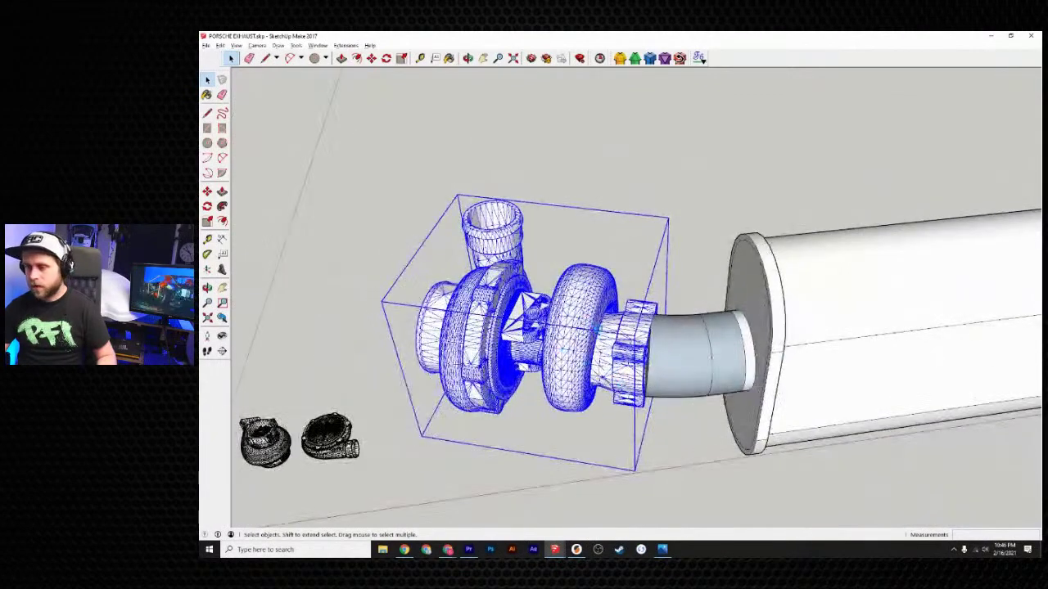
middle_click_drag(709, 384, 652, 442)
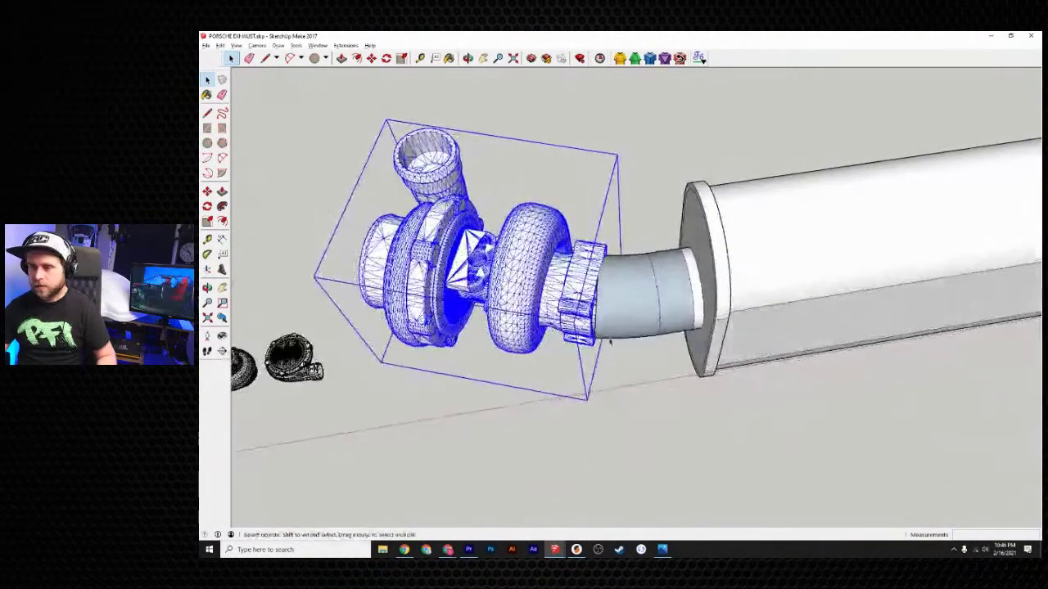
scroll(619, 258, "up", 3)
left_click(385, 58)
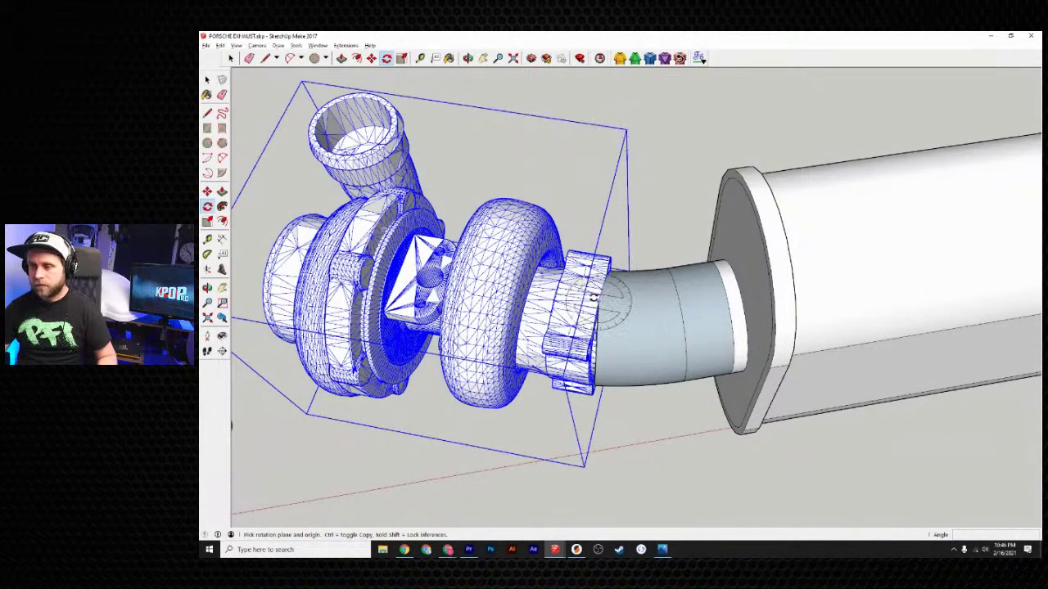
scroll(594, 298, "up", 5)
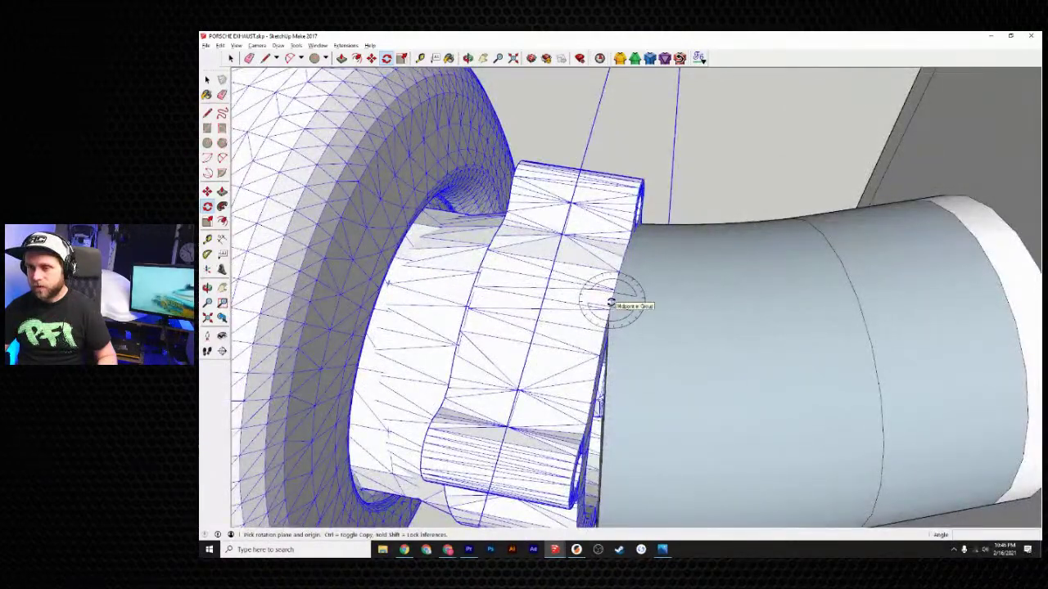
left_click(610, 301)
left_click(753, 330)
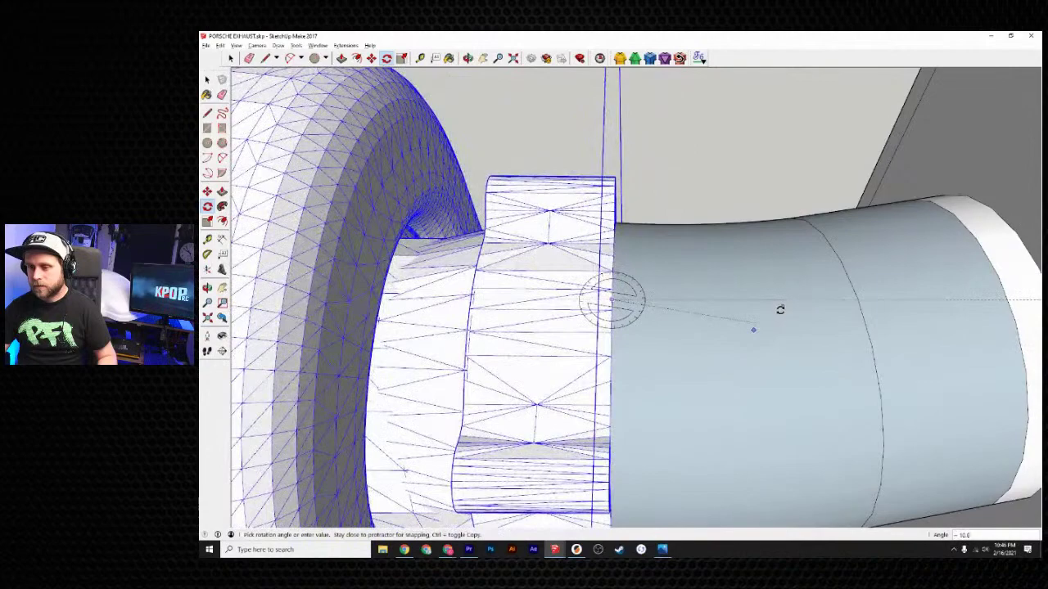
left_click(782, 311)
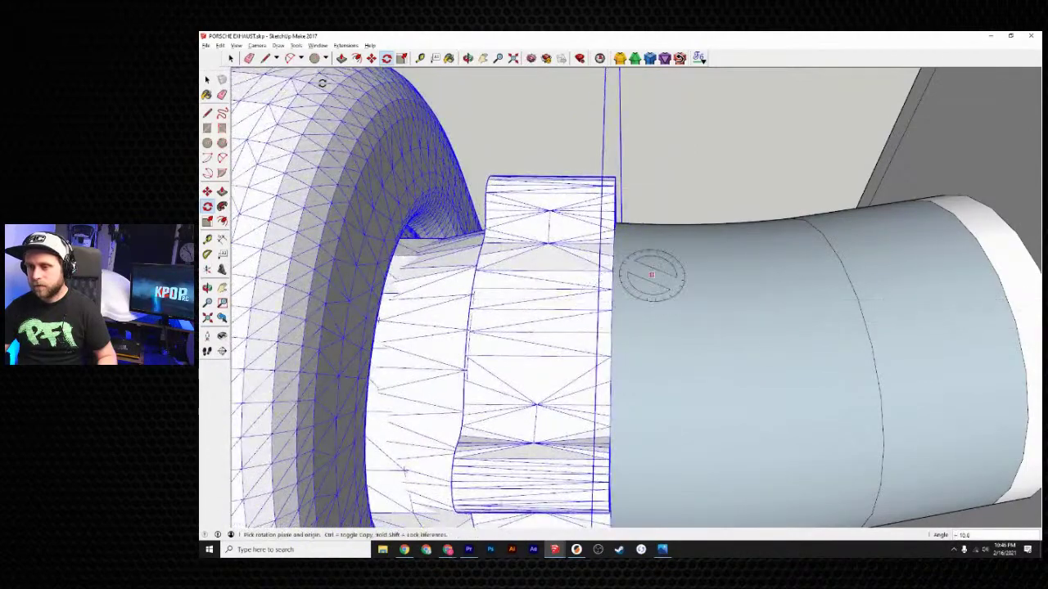
left_click(230, 58)
left_click(781, 165)
scroll(766, 210, "down", 2)
scroll(758, 216, "down", 3)
middle_click_drag(758, 216, 800, 337)
middle_click_drag(836, 289, 765, 383, "shift")
middle_click_drag(696, 303, 722, 378)
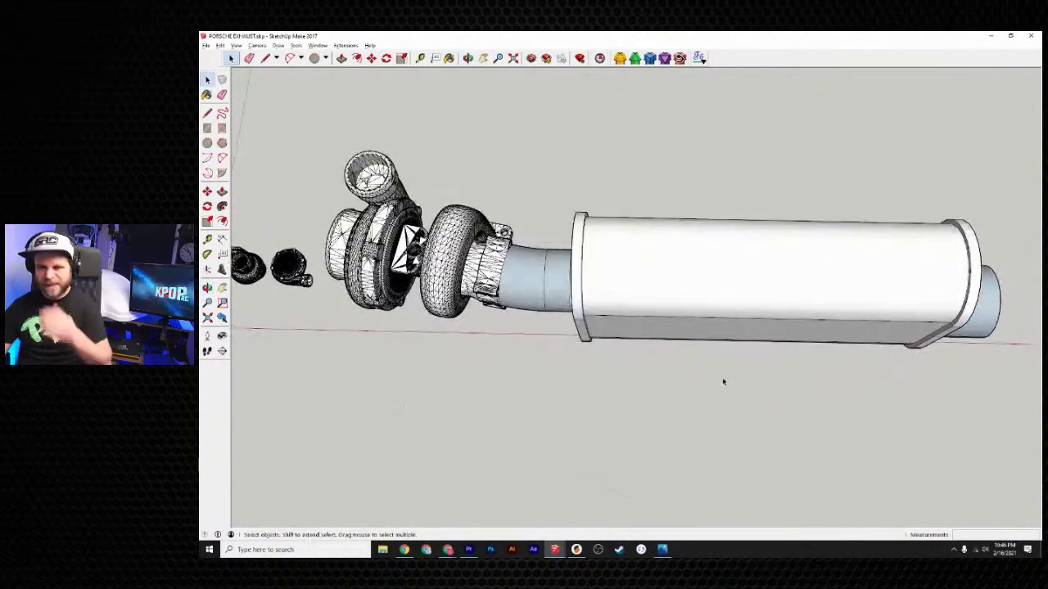
middle_click_drag(698, 338, 722, 362)
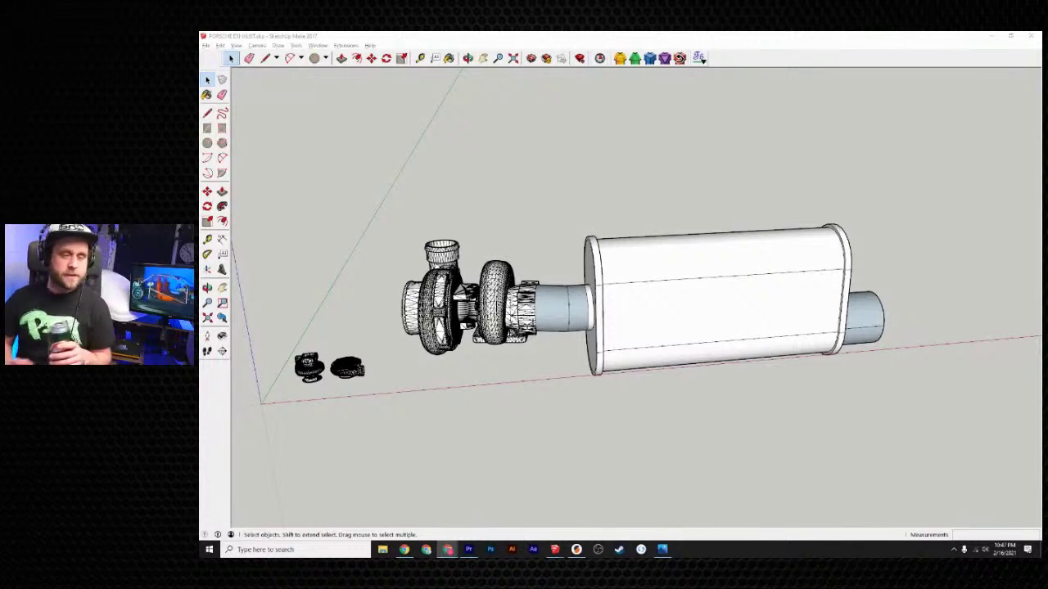
- Switch to Premiere Pro and preview the LOGO LOOP sequence from its start and again from about 41 seconds
key("alt+Tab")
key("alt+Tab")
key("alt+Tab")
key("alt+Tab")
key("alt+Tab")
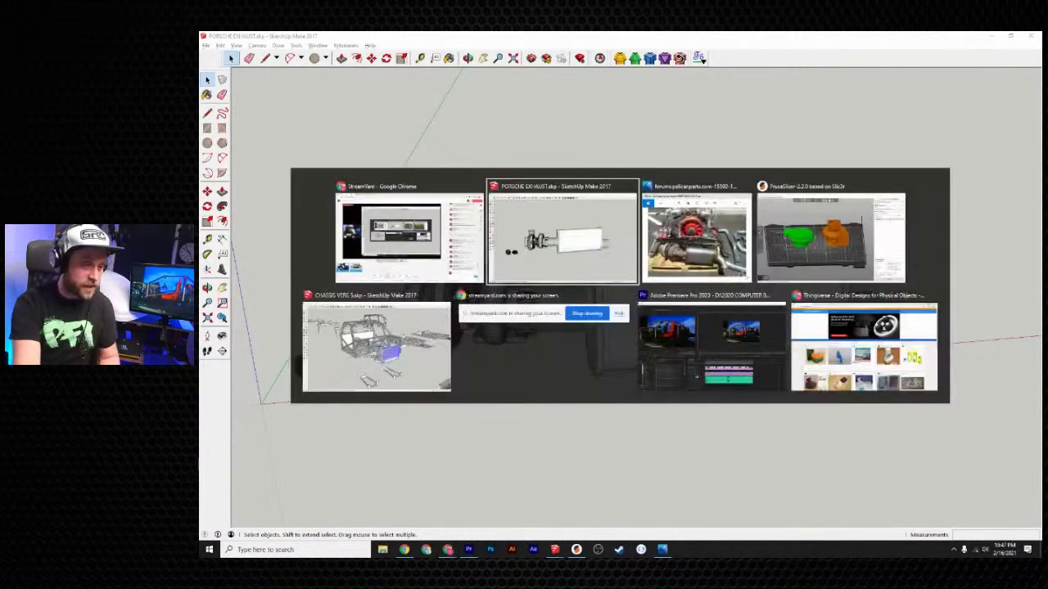
key("alt+Tab")
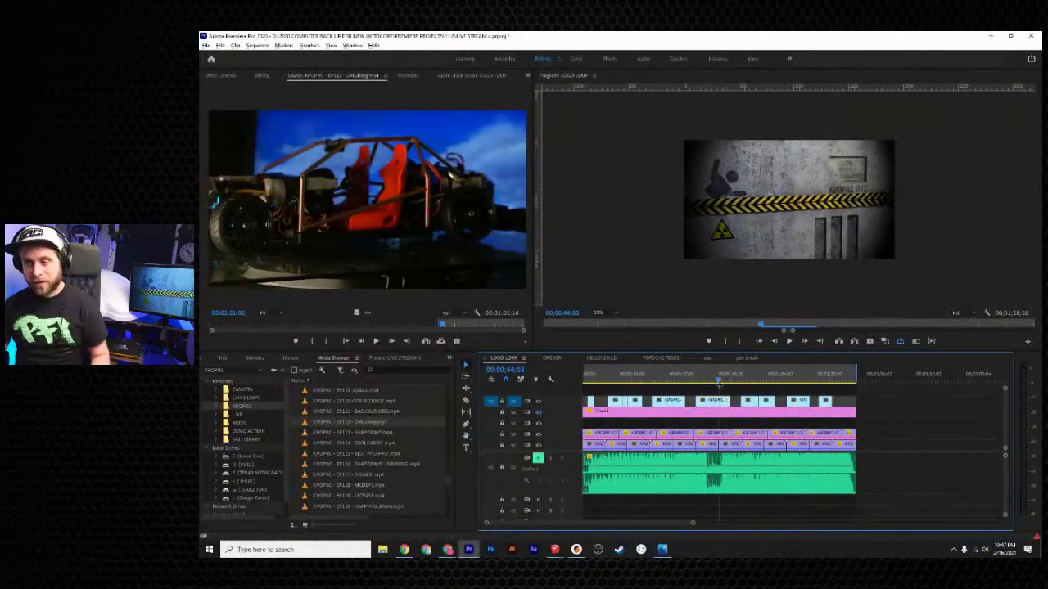
key("Home")
key("space")
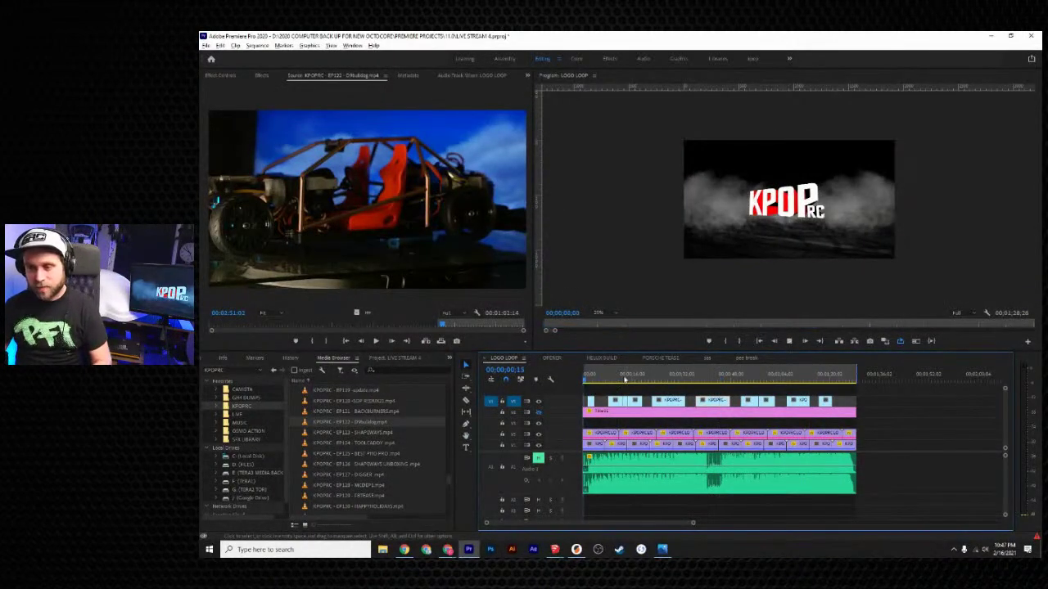
left_click(606, 378)
key("super")
left_click_drag(629, 376, 709, 381)
key("space")
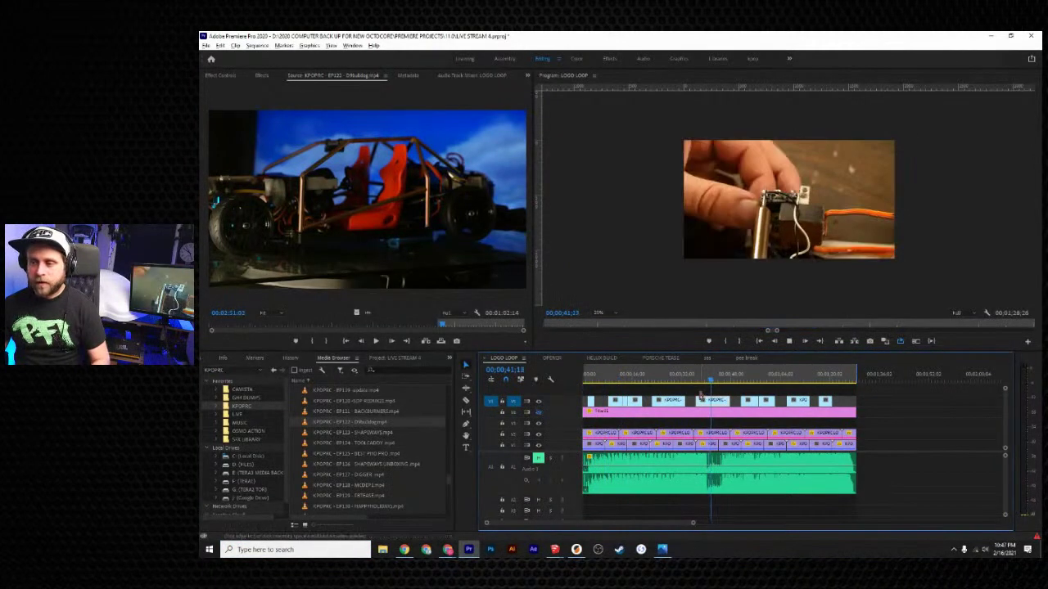
- Stop playback and check several clips of the LOGO LOOP sequence, marking their ranges while moving the playhead between them
key("space")
left_click(713, 400)
key("x")
left_click(649, 378)
key("x")
left_click(671, 379)
key("x")
left_click(625, 378)
key("x")
left_click(741, 376)
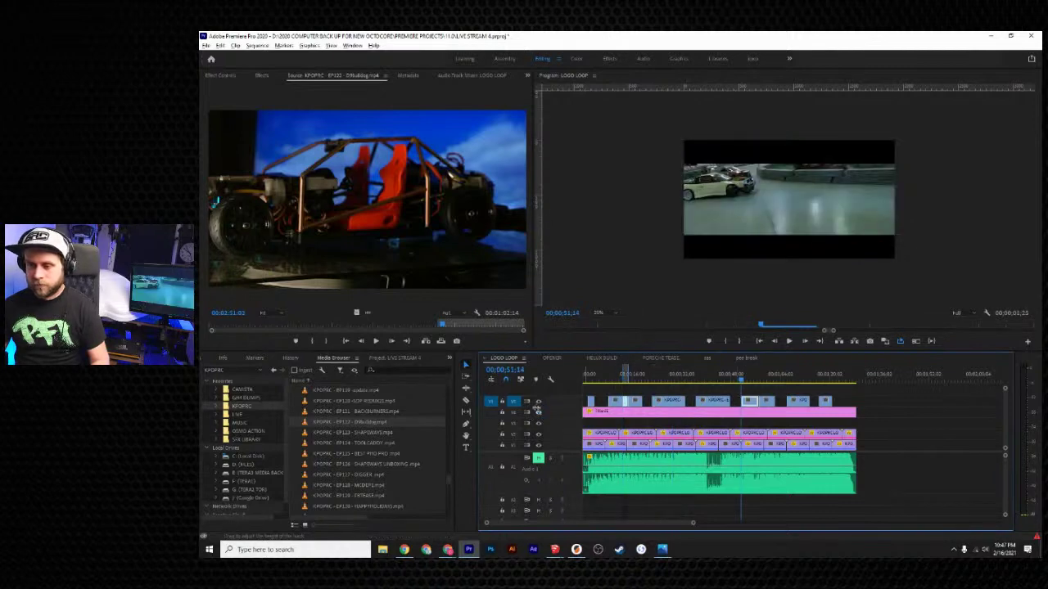
left_click(706, 378)
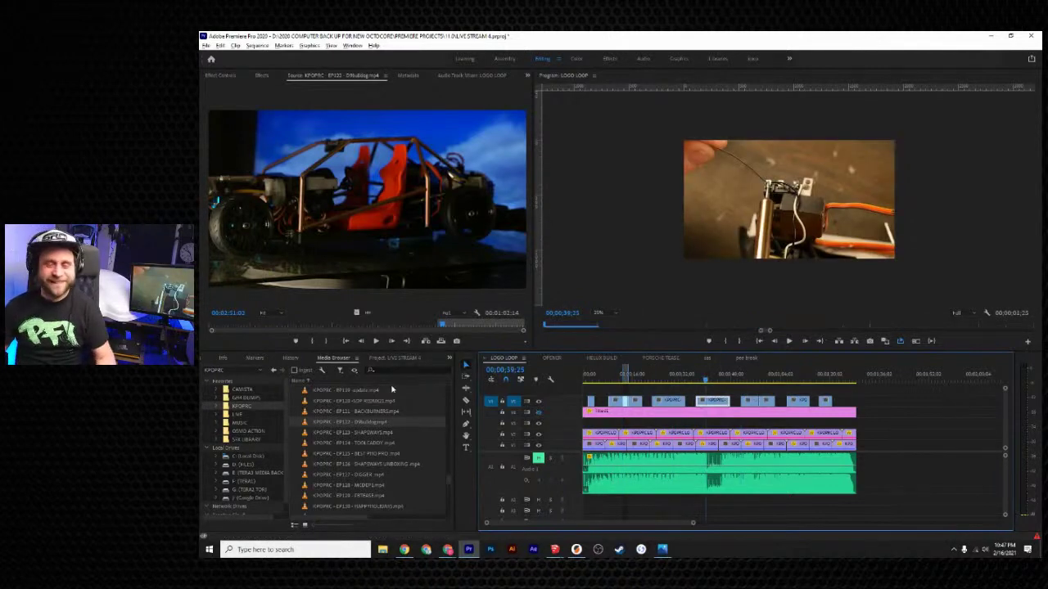
- Switch to the chassis model in SketchUp and view its roll cage from another angle
key("alt+Tab")
left_click(558, 337)
mouse_move(445, 402)
middle_mouse_down()
mouse_move(575, 454)
mouse_move(622, 412)
mouse_move(401, 413)
mouse_move(533, 435)
middle_mouse_up()
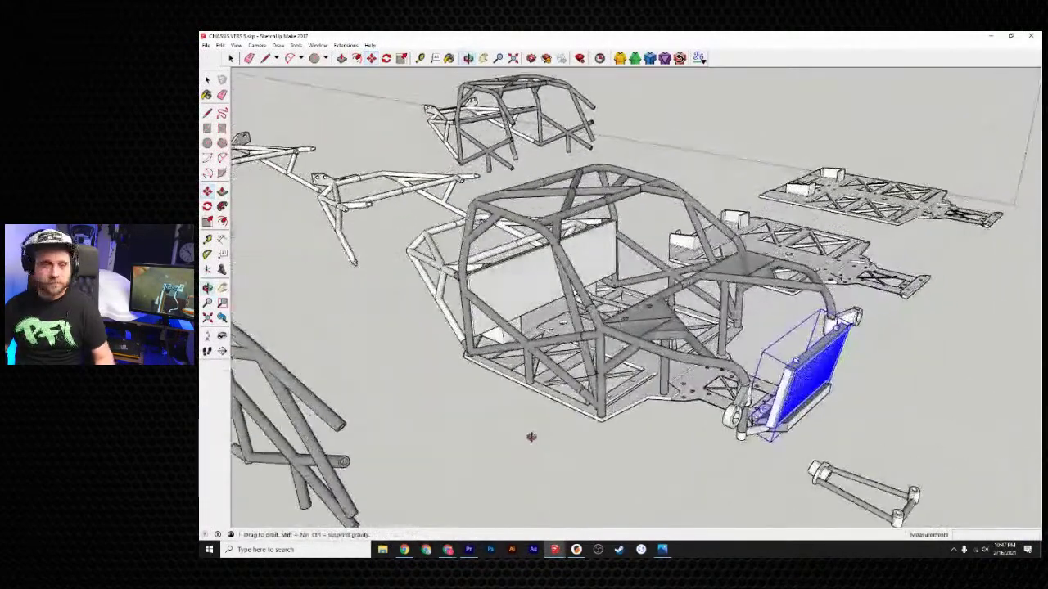
- Return to the PORSCHE EXHAUST model and delete the two small spare turbo parts near the origin
key("alt+Tab")
left_click(829, 254)
scroll(643, 395, "down", 2)
mouse_move(583, 407)
middle_mouse_down("shift")
mouse_move(596, 385)
mouse_move(709, 414)
mouse_move(674, 444)
middle_mouse_up("shift")
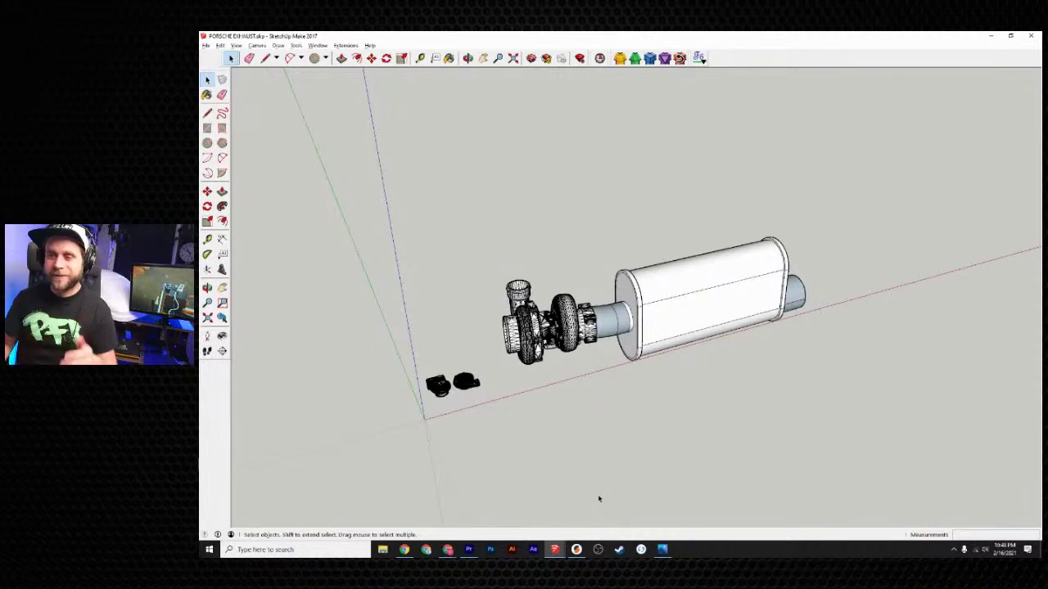
left_click_drag(358, 314, 488, 442)
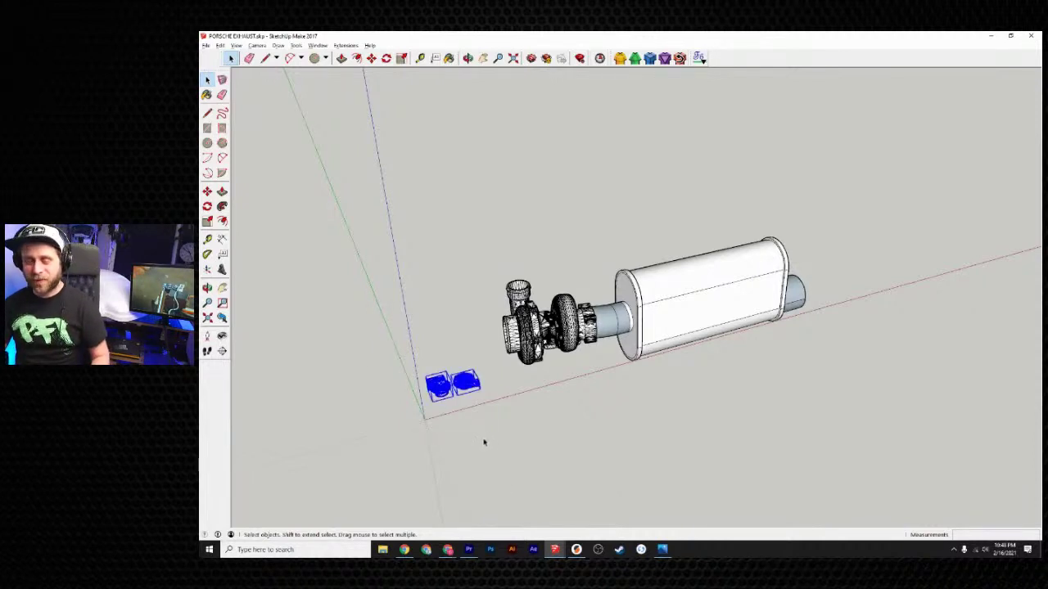
key("Delete")
- Select the turbo, pipe and muffler and export them as PORSCHE EXHAUST.stl to the STL FILES TURBO folder
middle_click_drag(652, 412, 393, 248)
left_click_drag(365, 211, 830, 440)
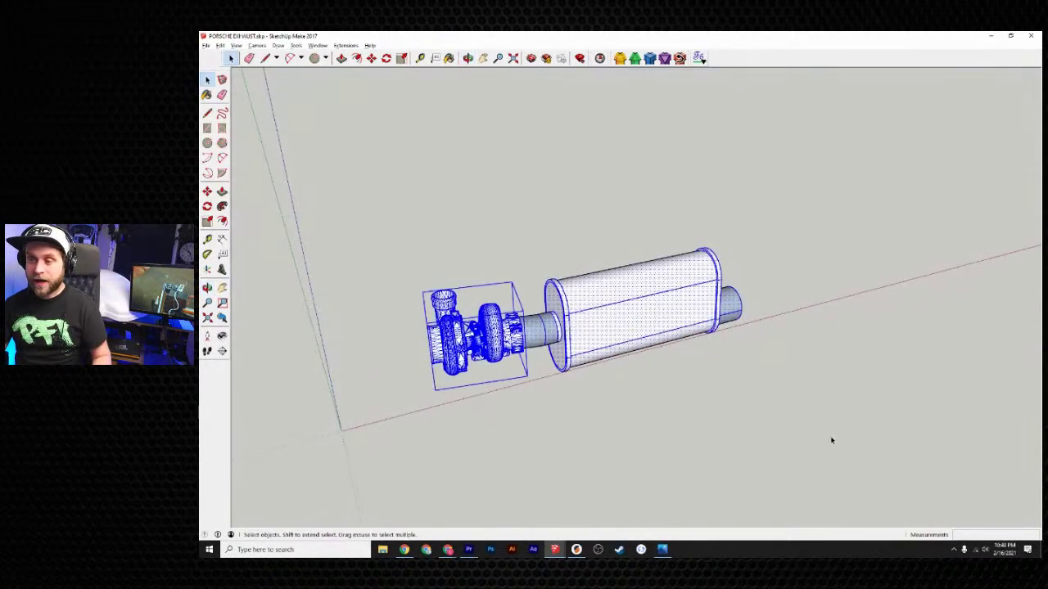
left_click(206, 45)
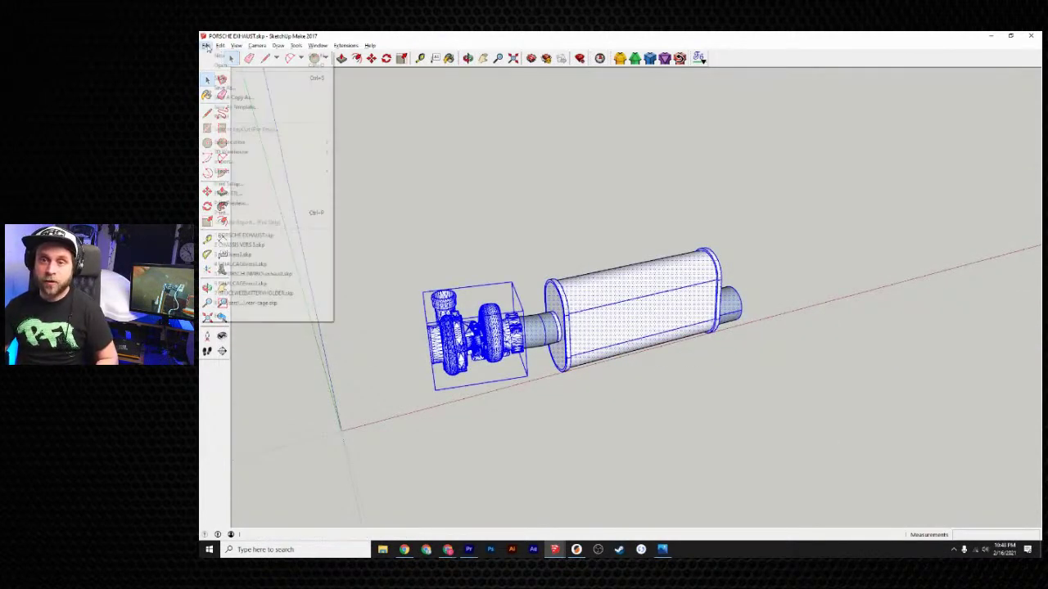
left_click(257, 195)
left_click(448, 201)
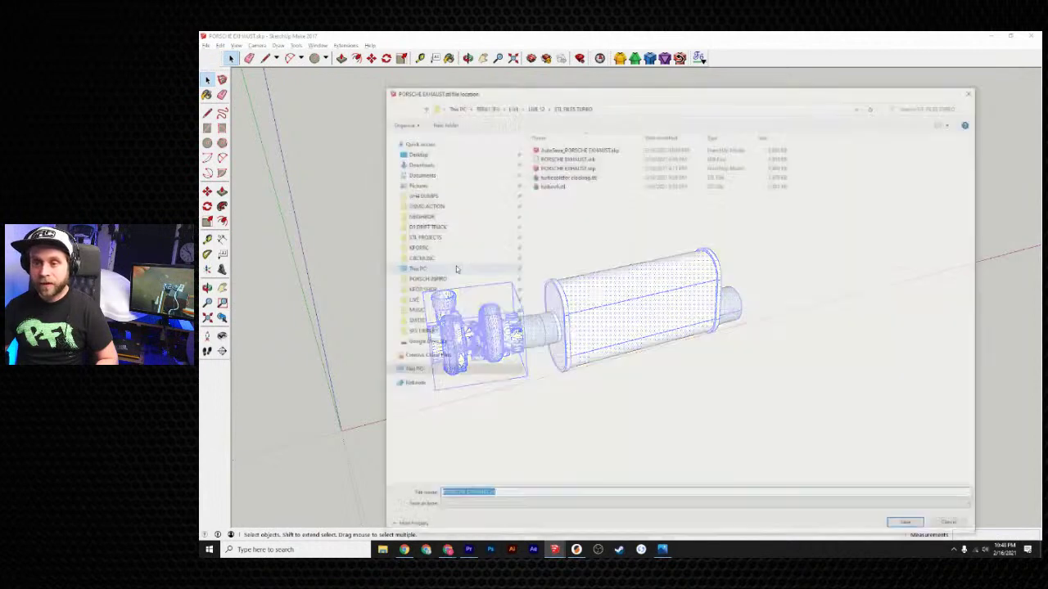
left_click(576, 263)
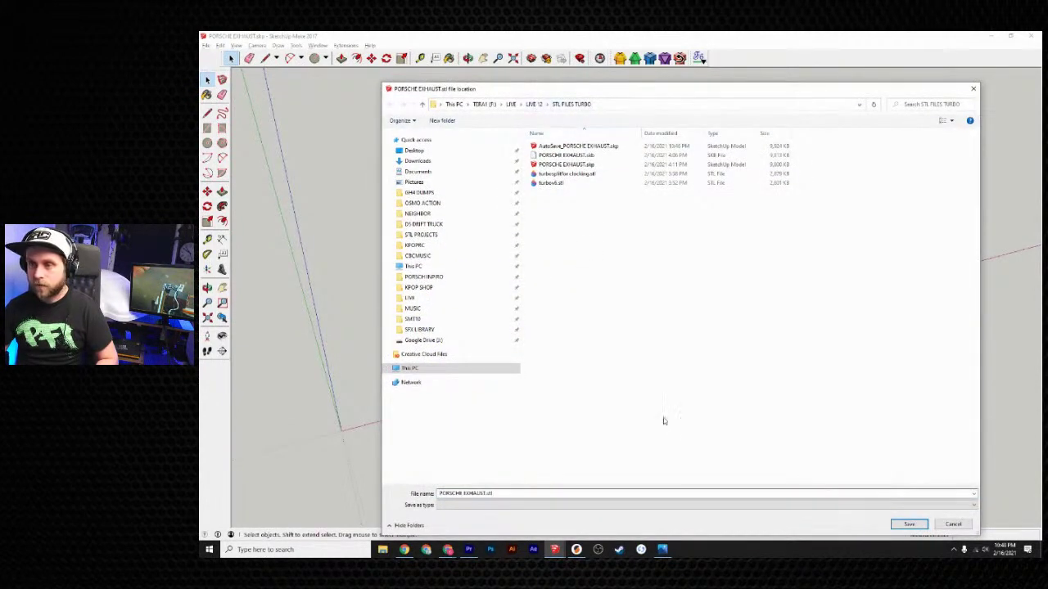
left_click(487, 494)
left_click(487, 495)
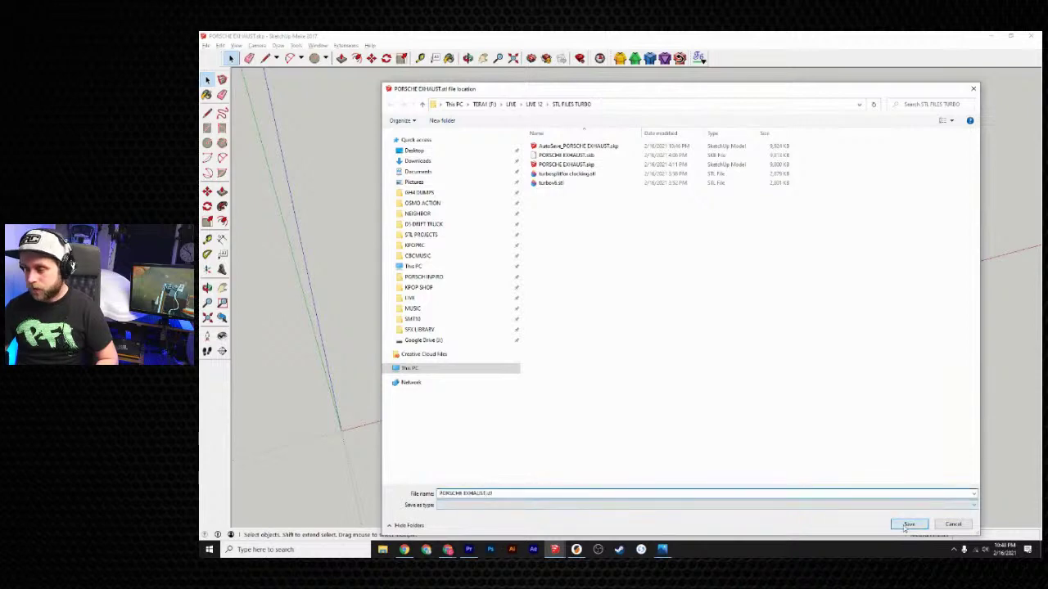
left_click(907, 525)
- Switch to PrusaSlicer and delete both turbo parts from the print bed
left_click(575, 549)
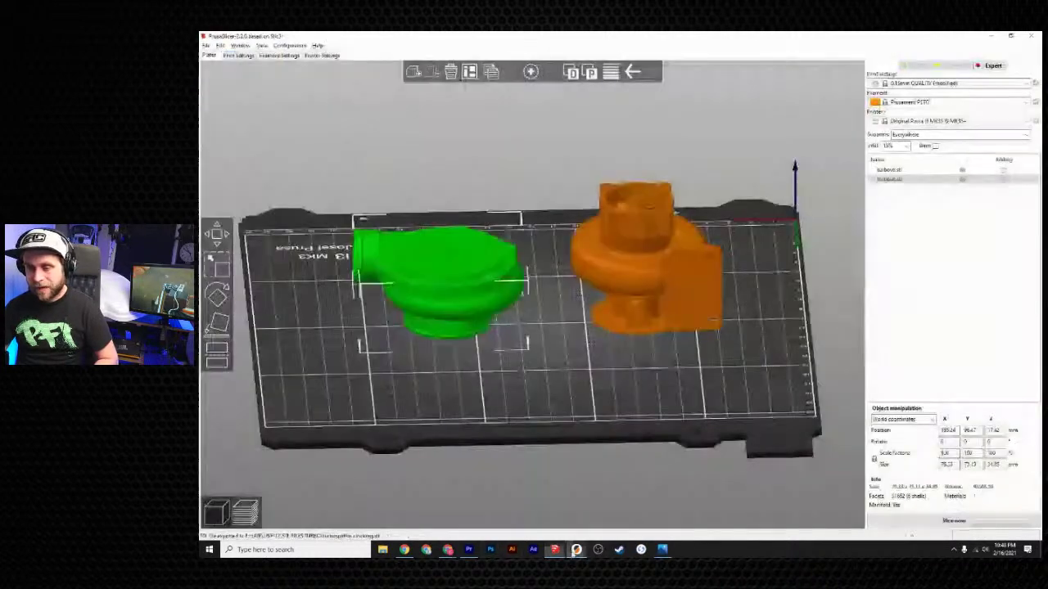
left_click(416, 73)
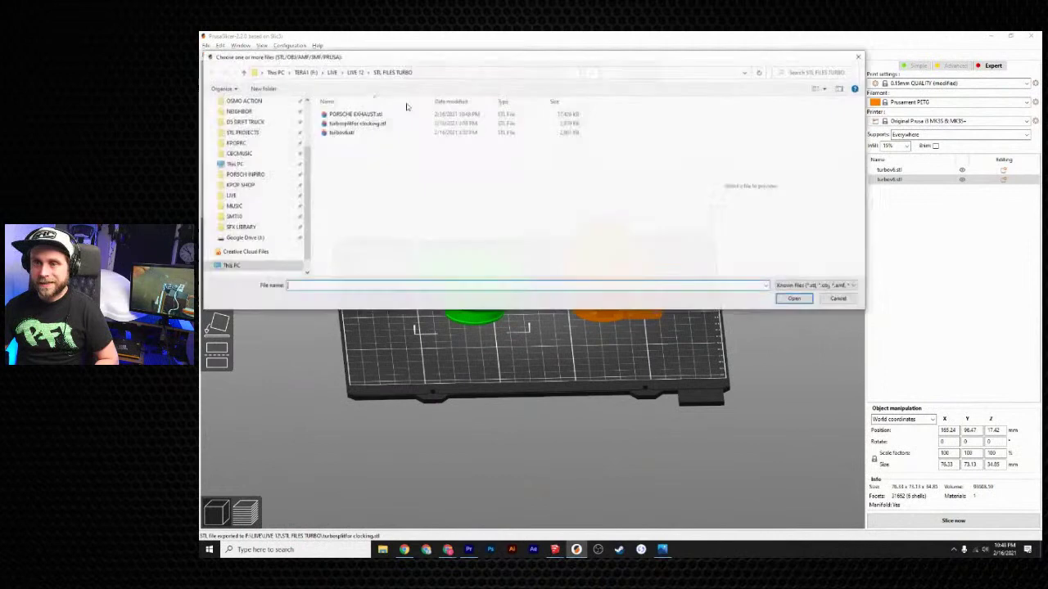
left_click(838, 300)
key("Delete")
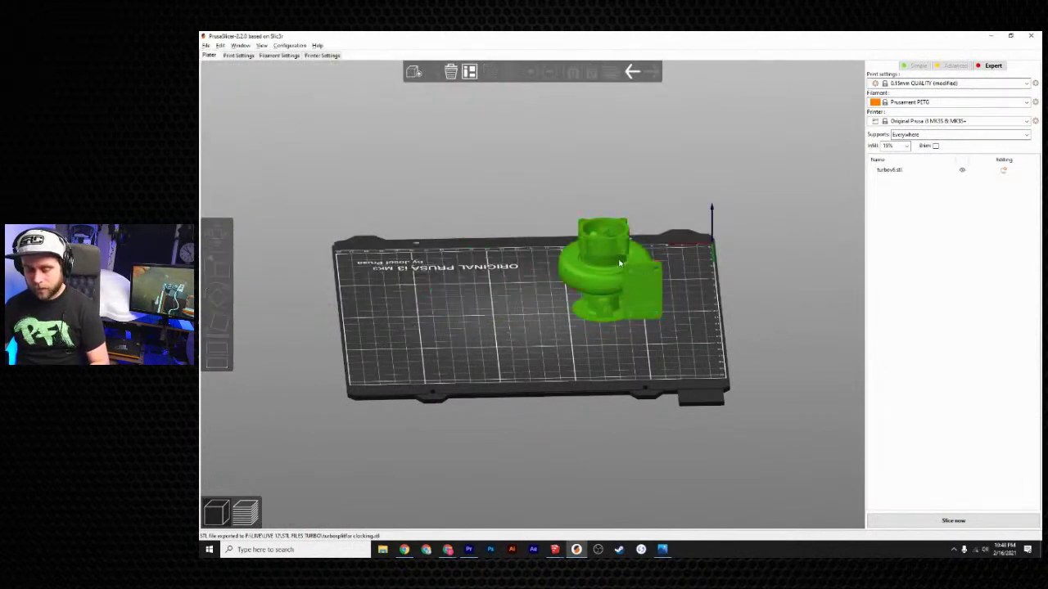
key("Delete")
- Import PORSCHE EXHAUST.stl from the STL FILES TURBO folder onto the print bed
left_click(412, 73)
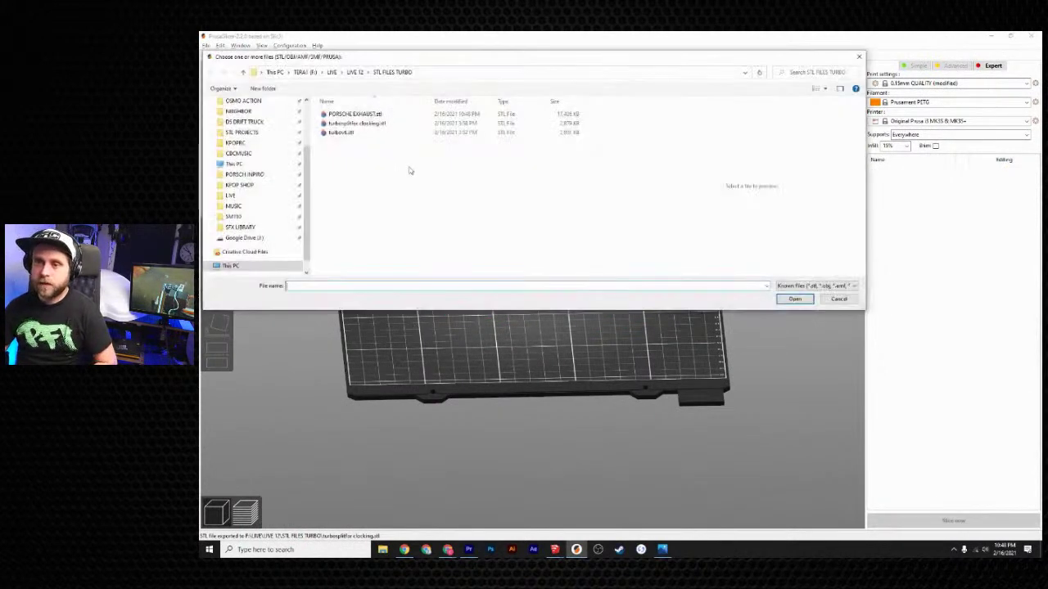
left_click(360, 113)
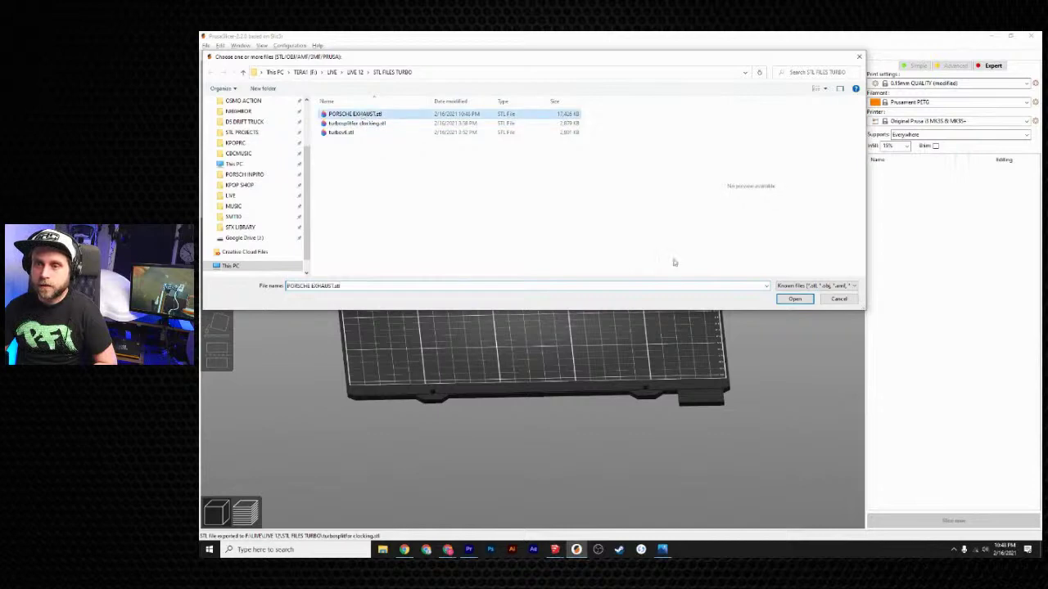
left_click(794, 299)
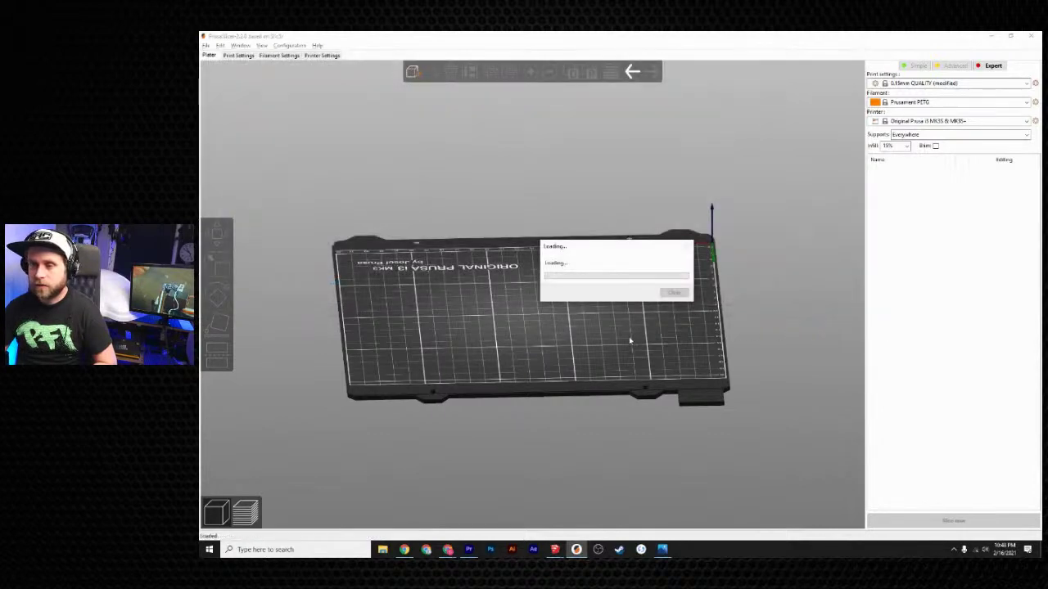
scroll(603, 347, "down", 14)
right_click_drag(575, 351, 593, 379)
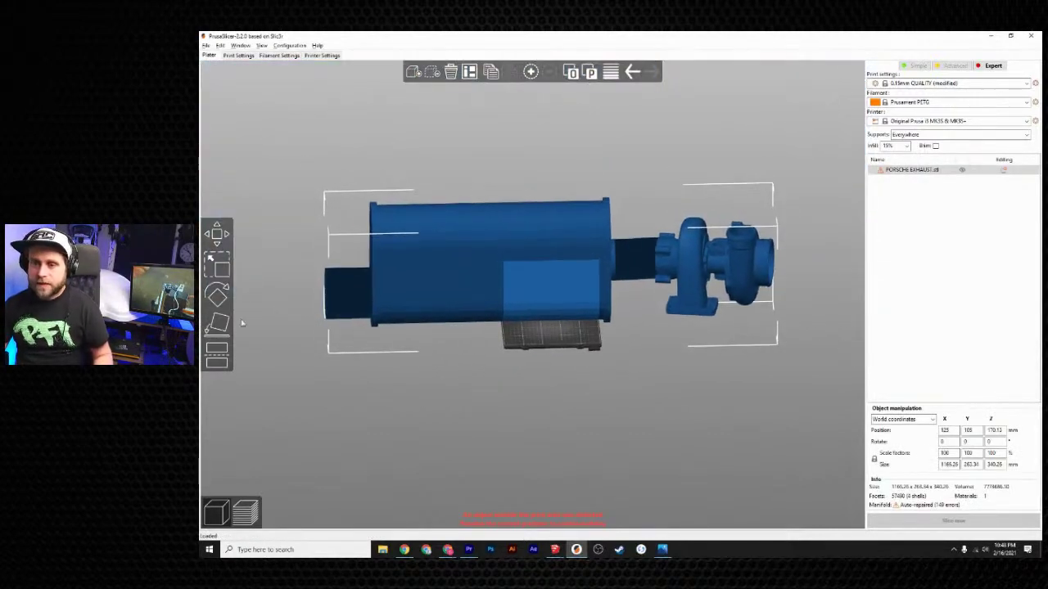
- Scale the exhaust model down uniformly to about 9.05% so it fits on the print bed
left_click(217, 266)
left_click_drag(312, 303, 517, 455)
scroll(543, 331, "up", 12)
scroll(521, 427, "up", 5)
- Repair the exhaust model's mesh errors through the Netfabb service and deselect the model
mouse_move(881, 172)
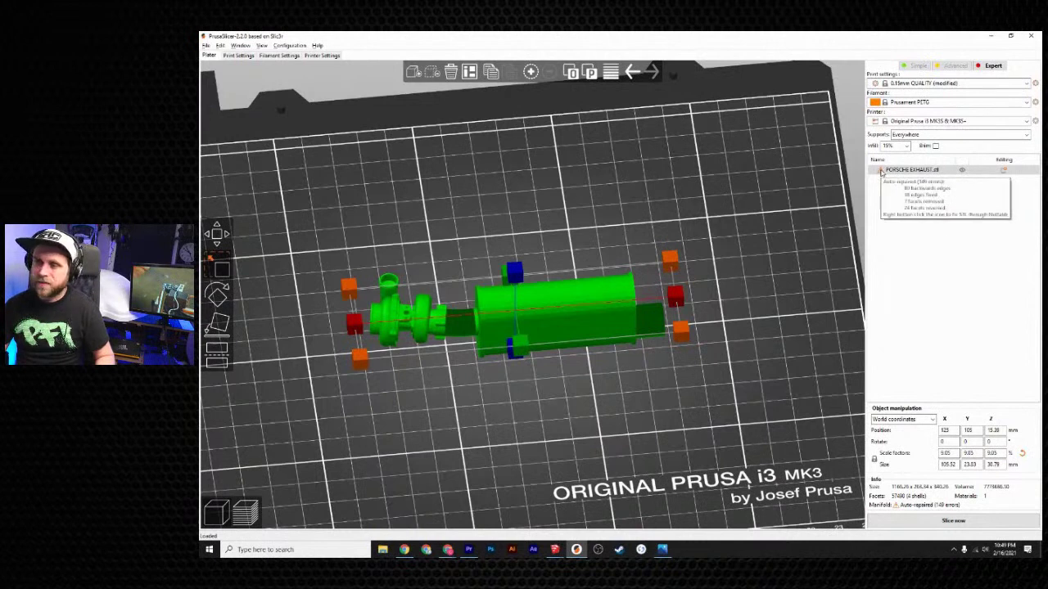
right_click(881, 172)
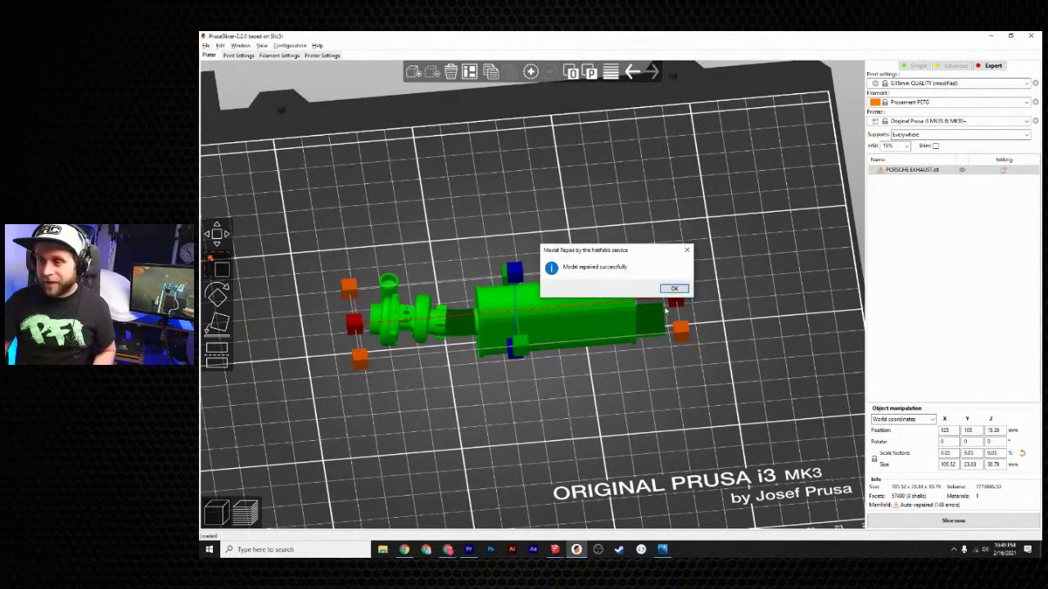
left_click(674, 289)
left_click_drag(547, 368, 620, 396)
left_click(619, 397)
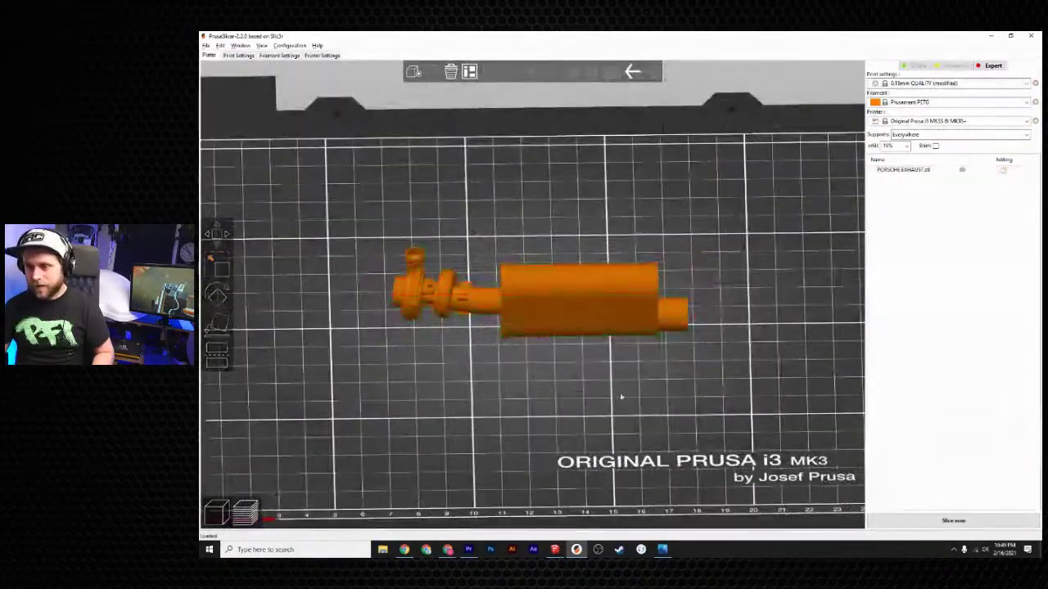
- Slice the exhaust model and inspect its layers and support material from several angles in the preview
left_click(934, 524)
scroll(690, 338, "down", 3)
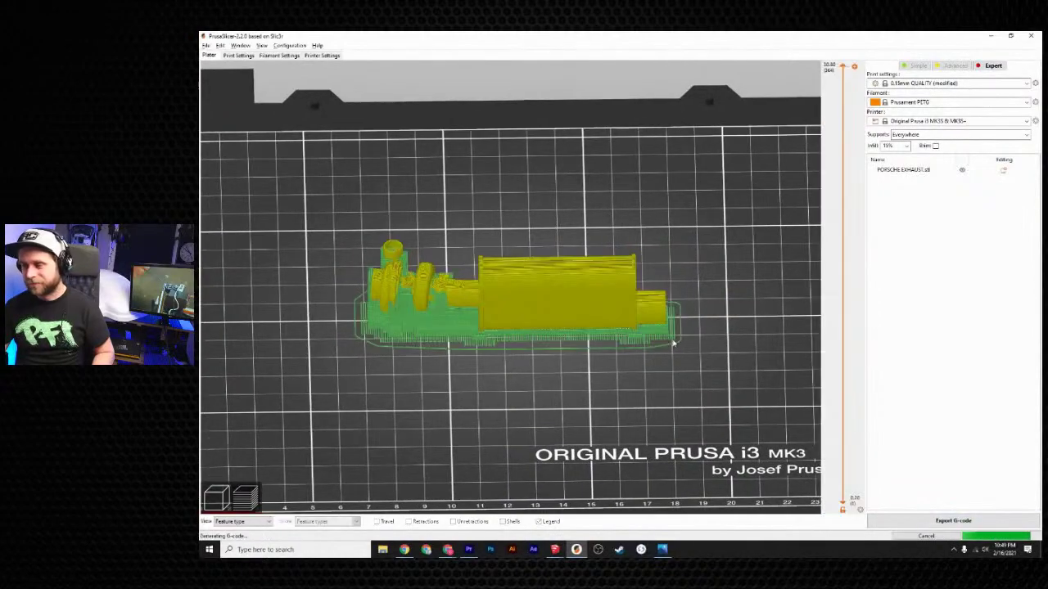
left_click_drag(463, 379, 483, 374)
scroll(421, 379, "up", 4)
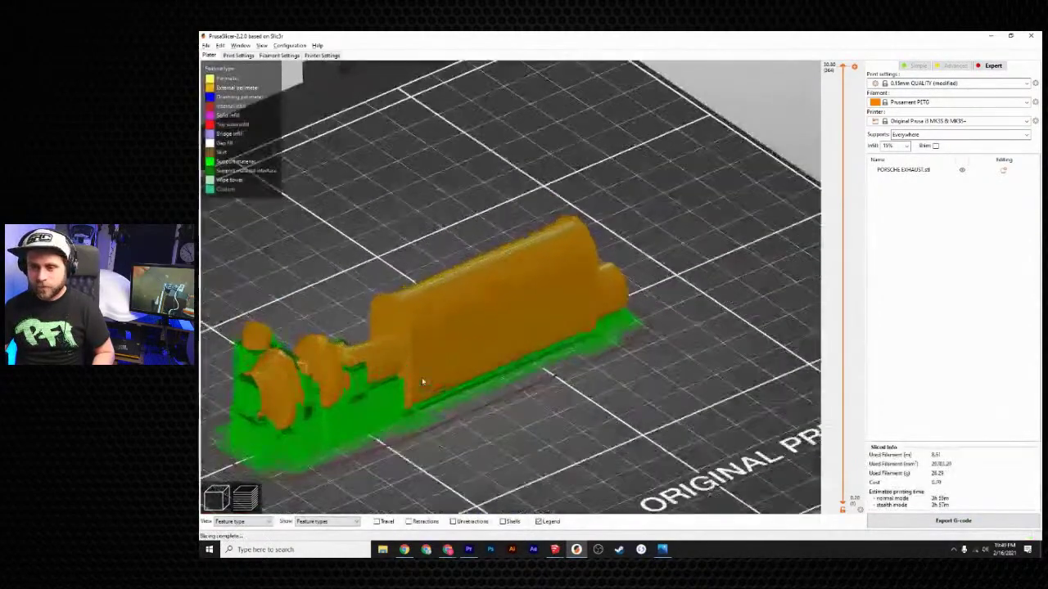
right_click_drag(466, 447, 590, 399)
left_click_drag(591, 399, 608, 400)
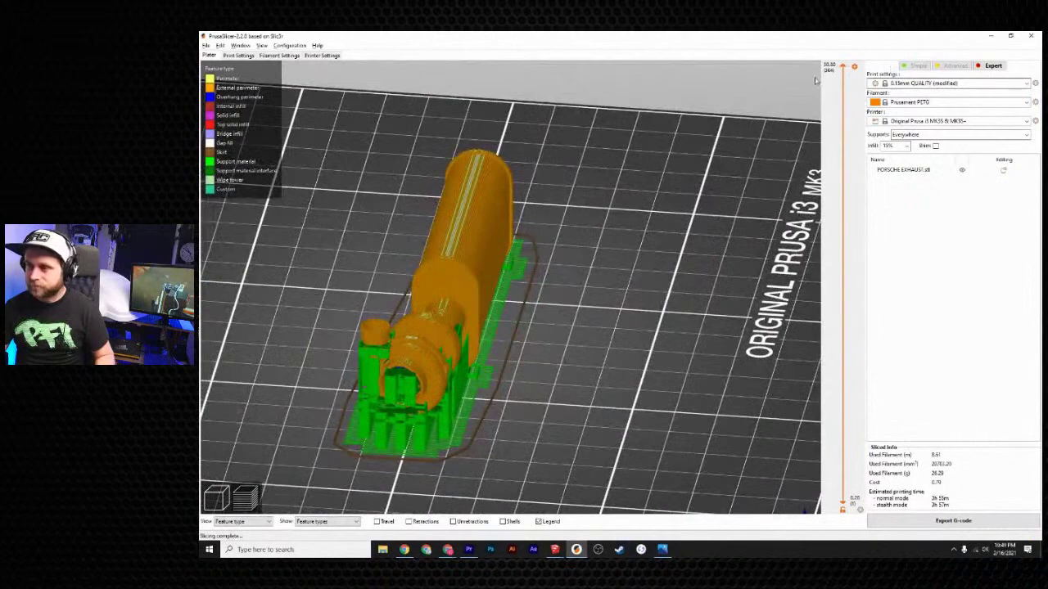
left_click_drag(843, 68, 892, 64)
left_click_drag(635, 323, 676, 311)
left_click_drag(306, 370, 404, 300)
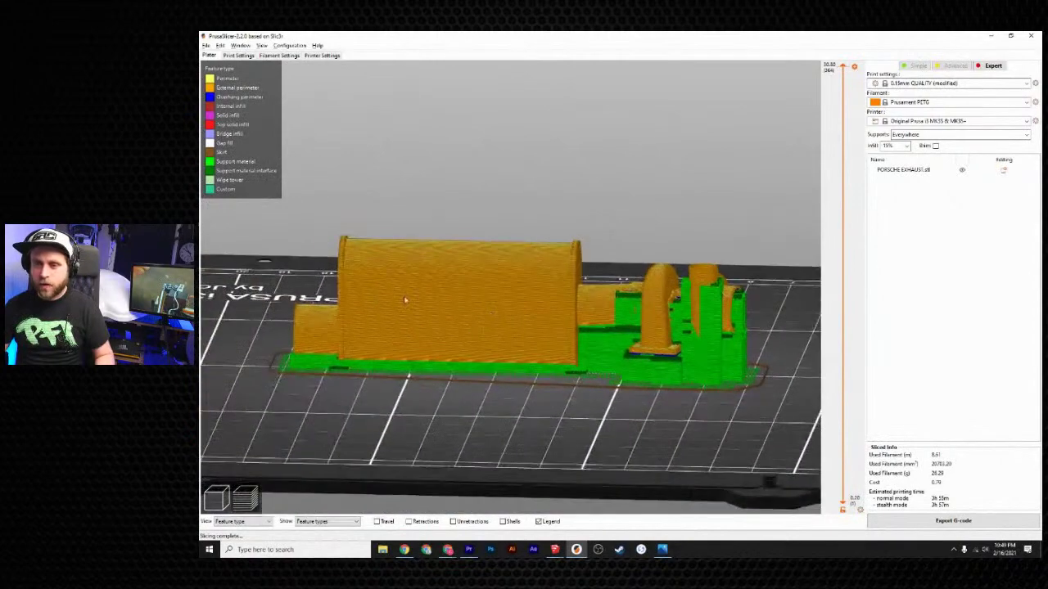
- Switch to SketchUp and draw three vertical lines about 162 mm long across the muffler's flat side, at its middle and quarter points
key("alt+Tab")
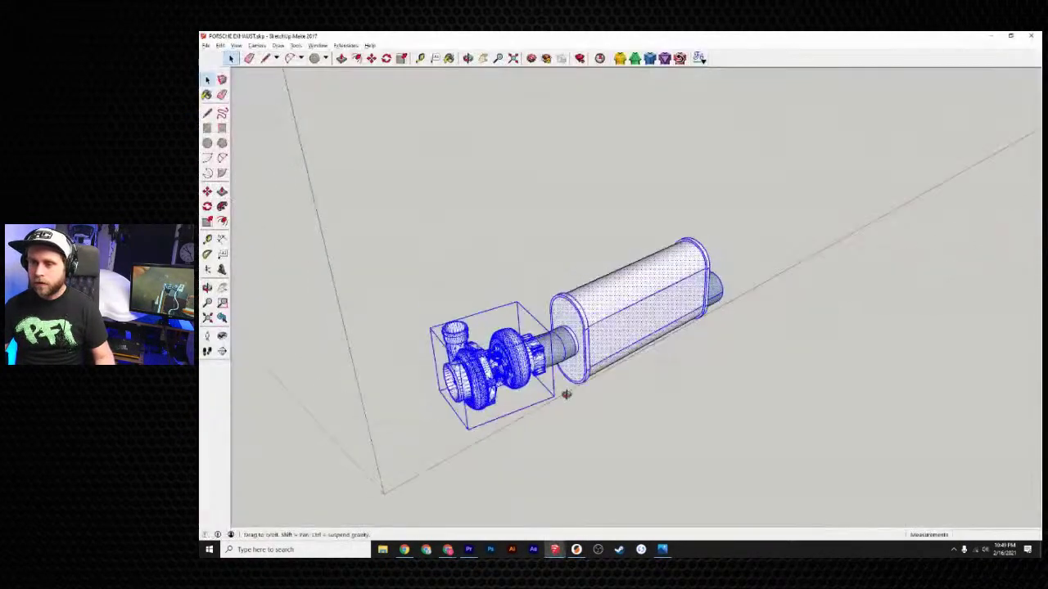
mouse_move(561, 393)
middle_mouse_down()
mouse_move(628, 360)
mouse_move(606, 369)
middle_mouse_up()
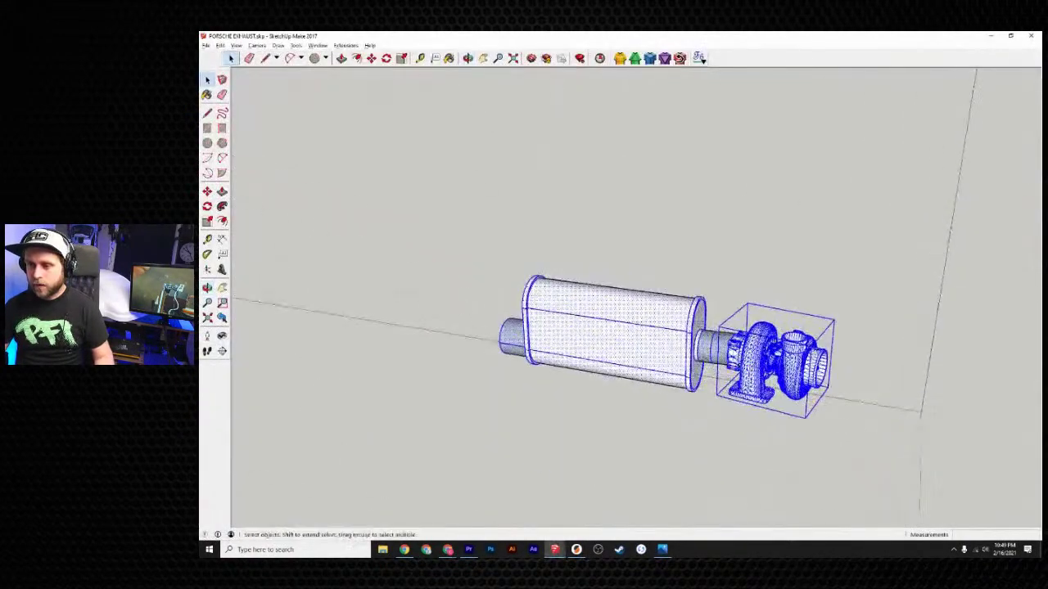
scroll(590, 368, "up", 6)
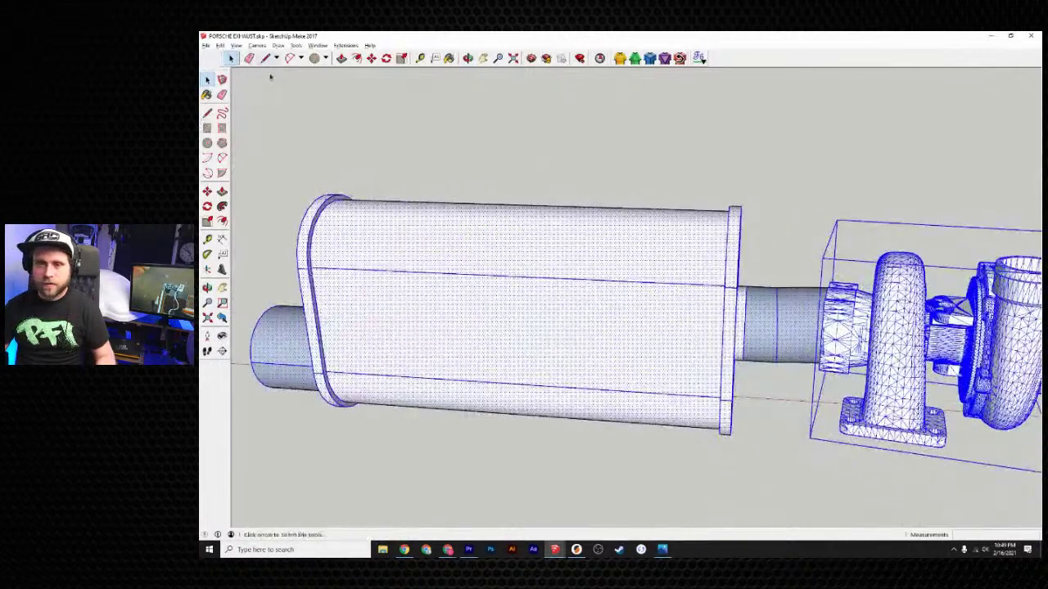
left_click(257, 80)
left_click(265, 58)
left_click(509, 277)
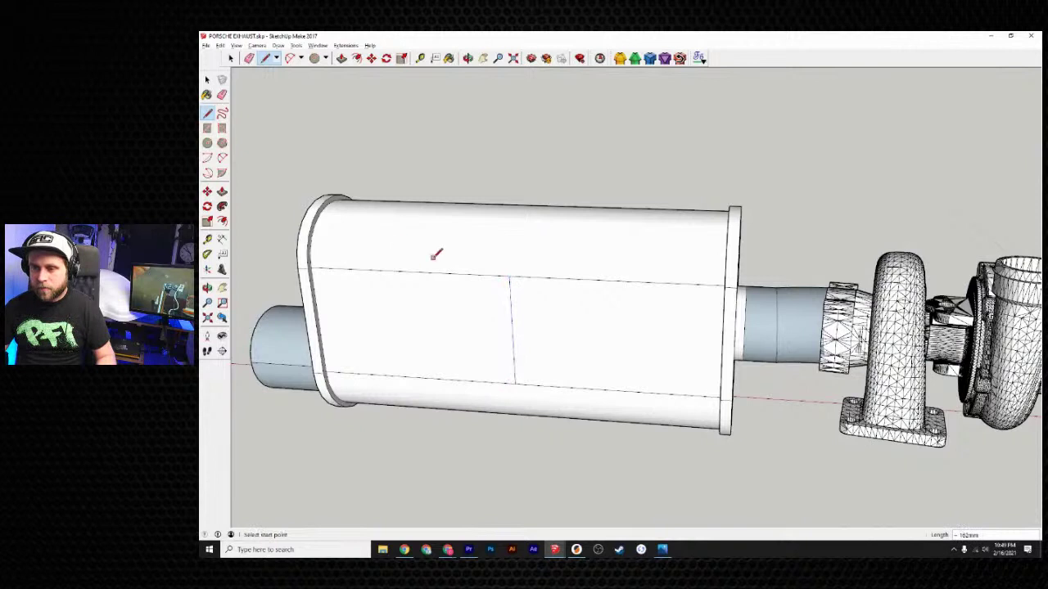
left_click(408, 271)
left_click(419, 377)
left_click(613, 279)
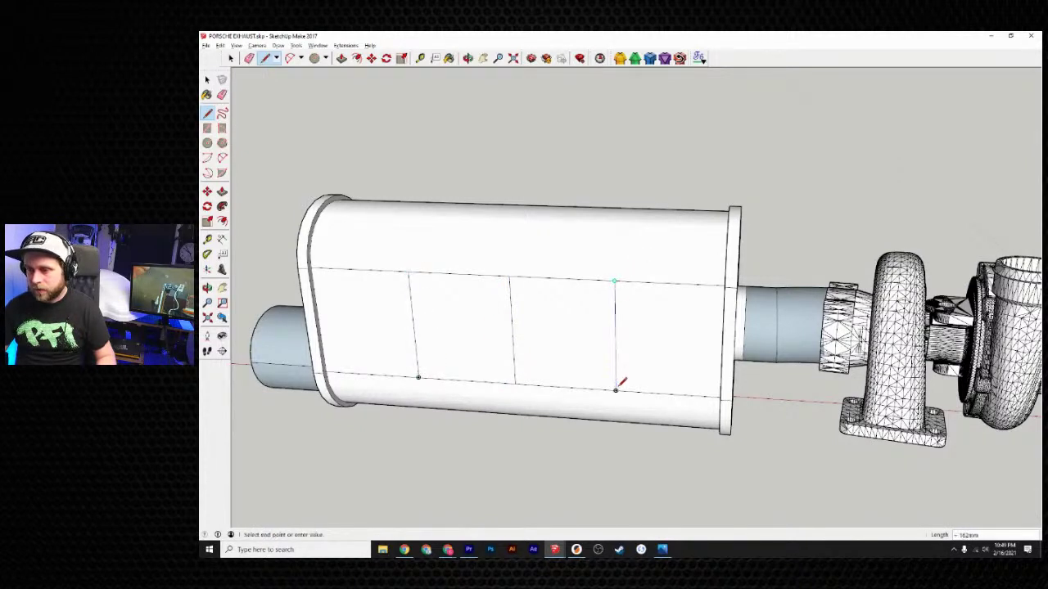
- Draw a circle about 20 mm in radius at the midpoint of each of the two outer lines on the muffler's side
left_click(314, 58)
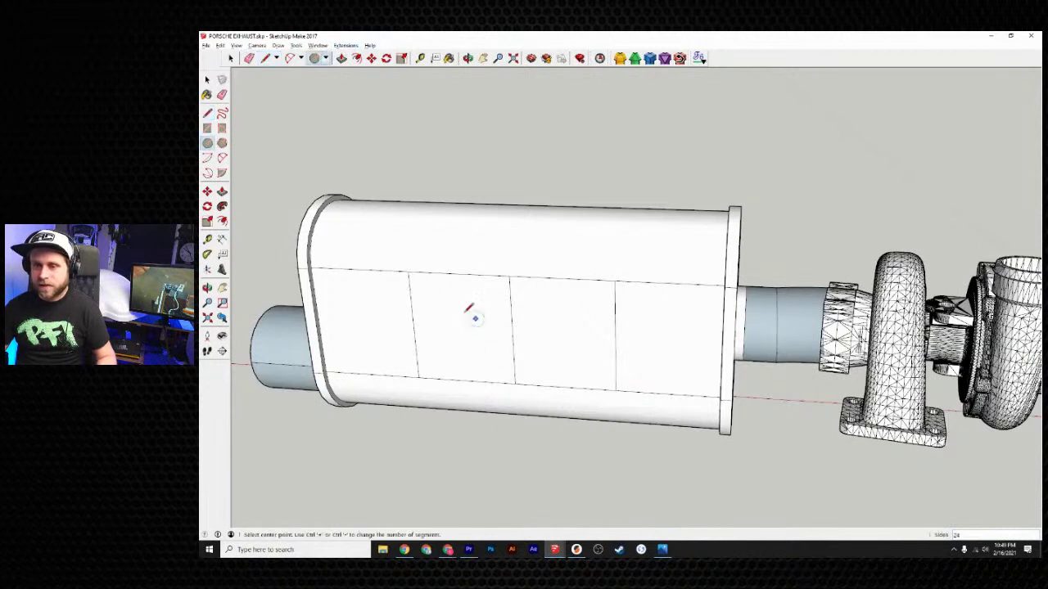
left_click(414, 325)
left_click(426, 324)
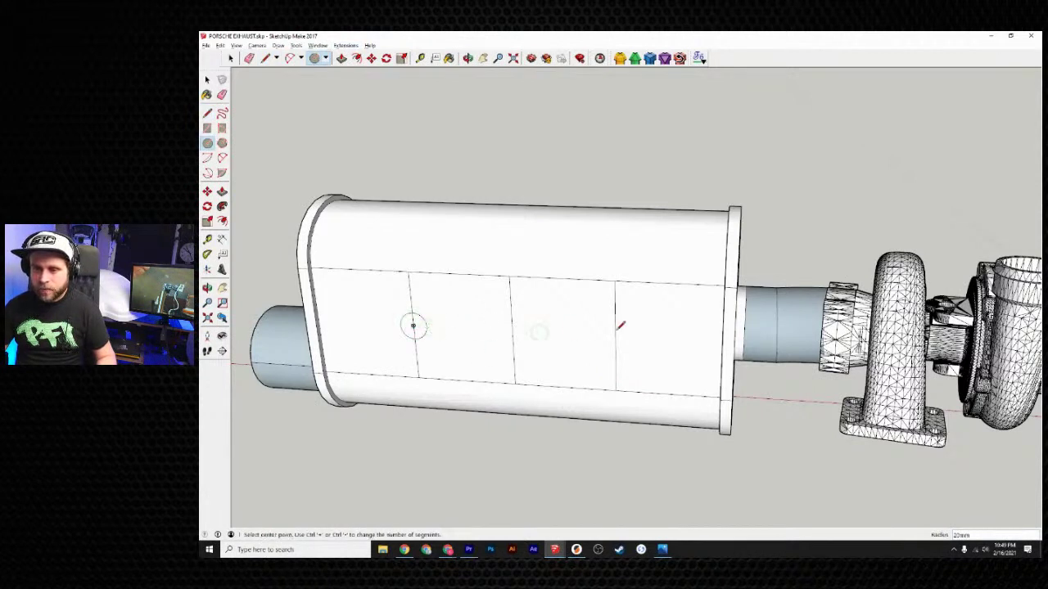
left_click(615, 336)
left_click(601, 334)
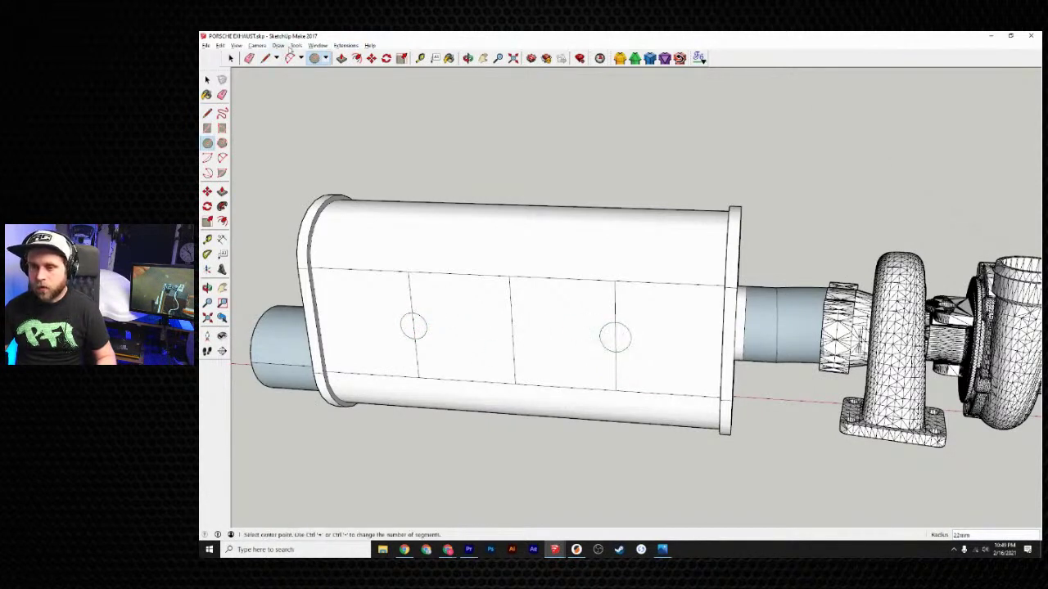
- Erase the three vertical guide lines from the muffler's side, keeping the two circles
key("e")
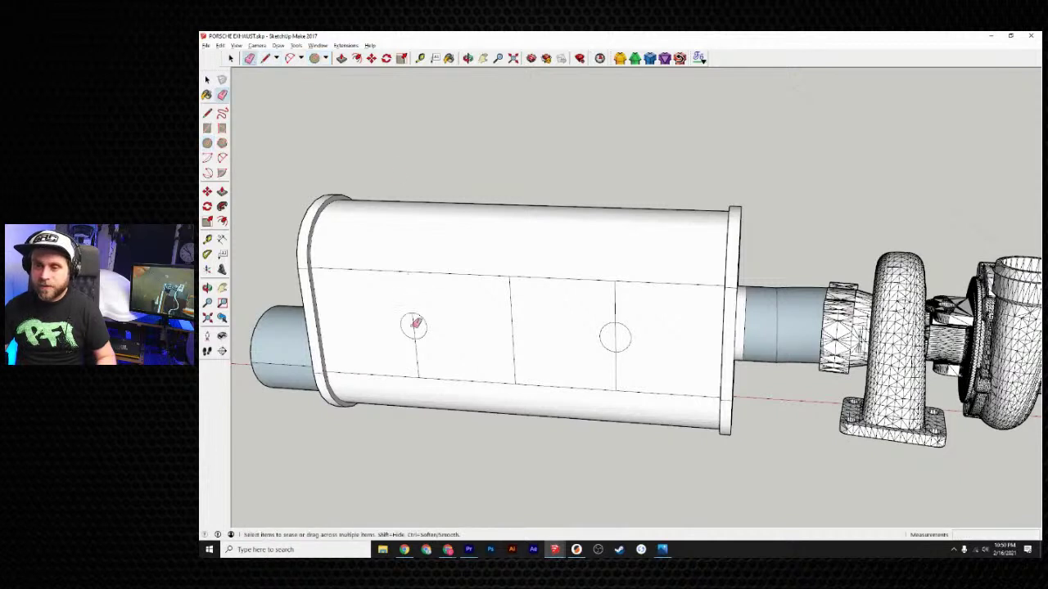
left_click_drag(503, 331, 523, 324)
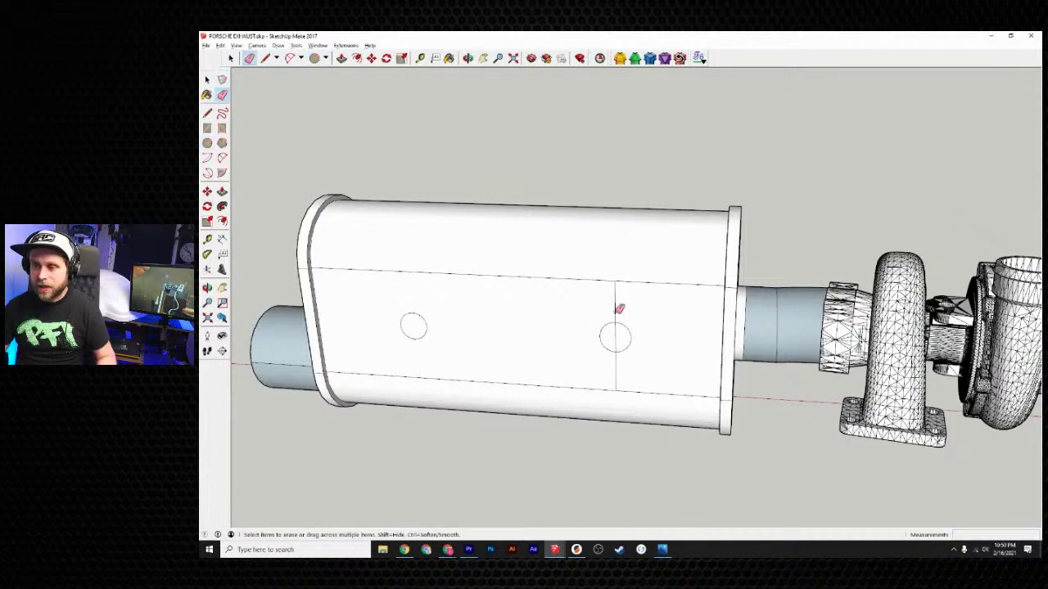
left_click(612, 372)
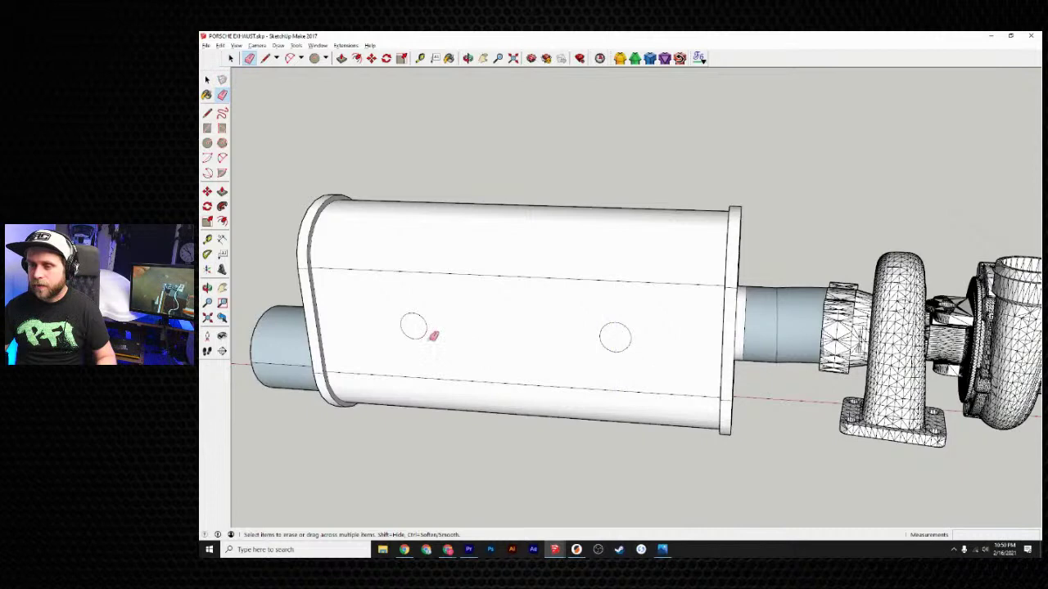
- Push the two circles into the muffler's side as holes, one about 42 mm and the other about 51 mm deep
left_click(342, 58)
left_click(416, 327)
left_click(432, 320)
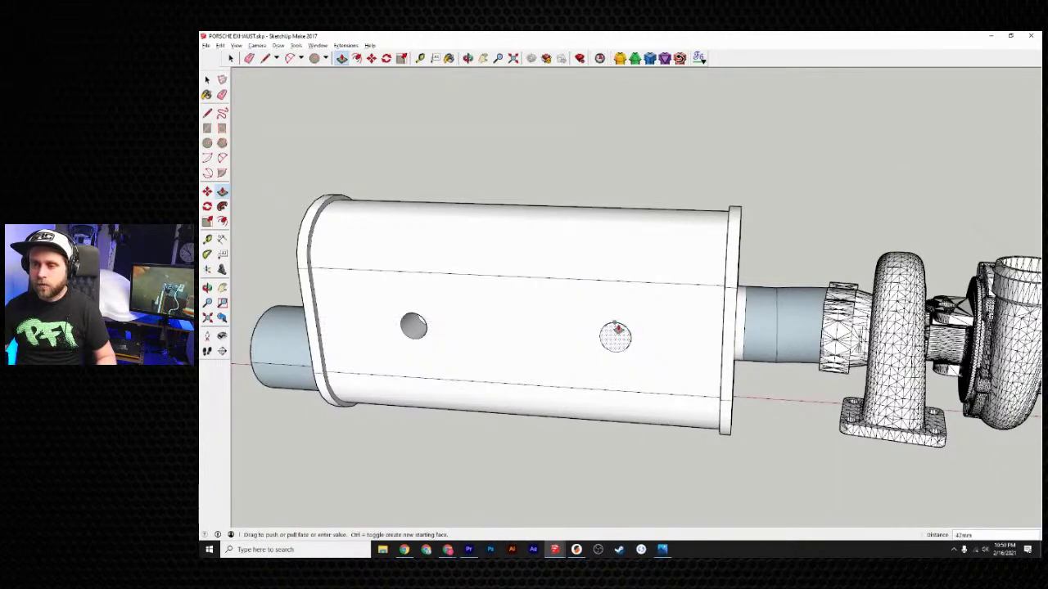
middle_click_drag(615, 332, 633, 365)
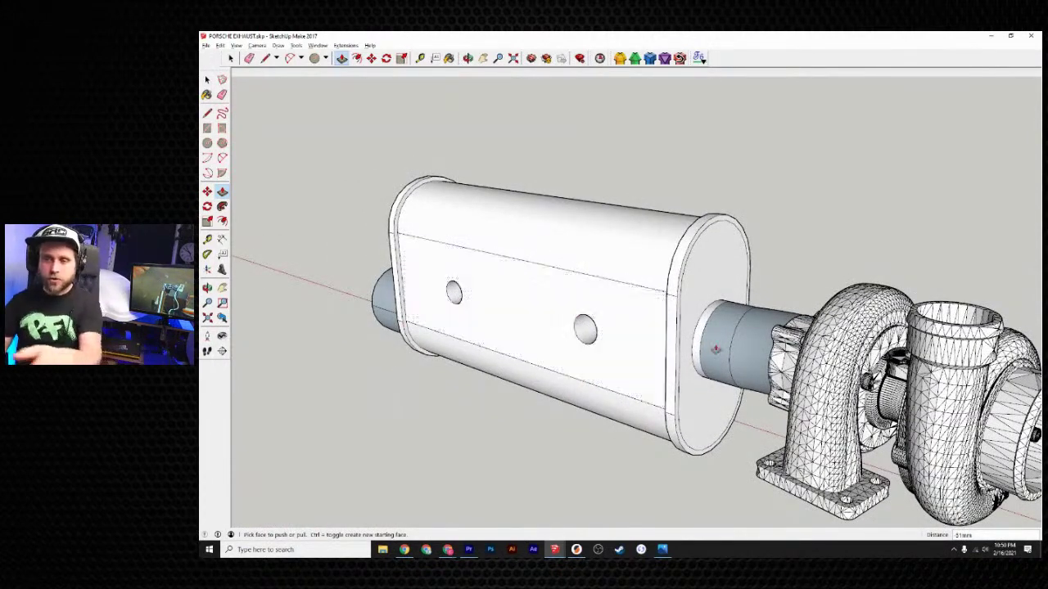
middle_click_drag(480, 351, 374, 275)
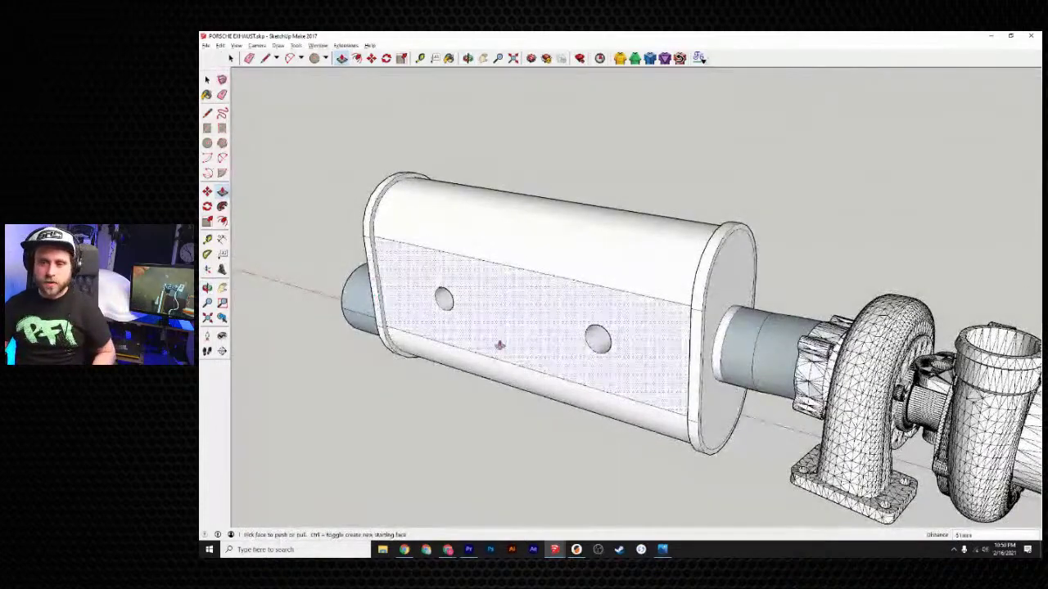
- Copy the muffler's flat side face with its two holes to an empty area away from the muffler
left_click(231, 58)
left_click(533, 319)
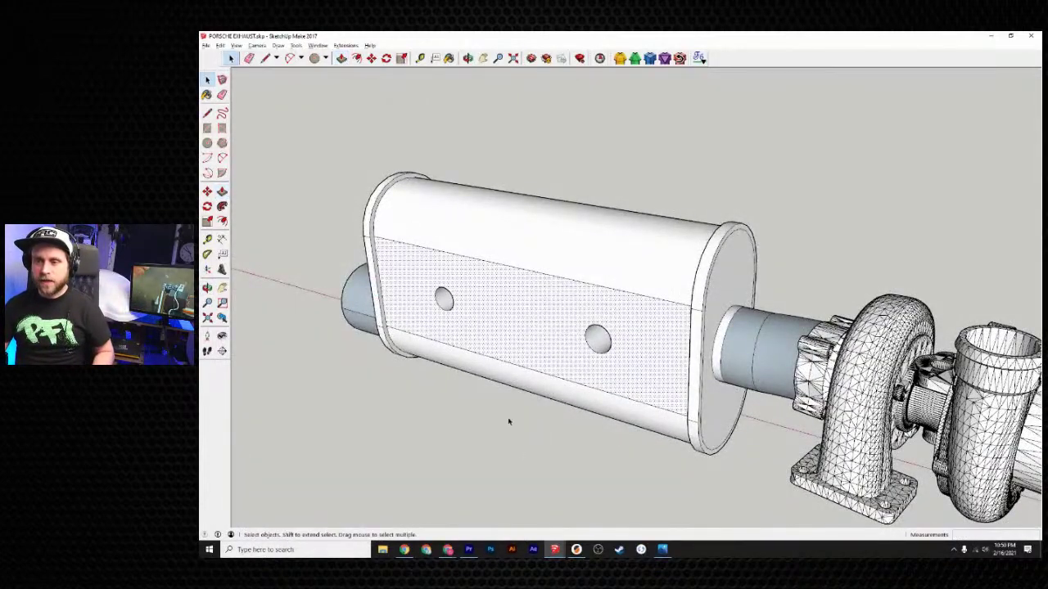
left_click(372, 58)
left_click(509, 305)
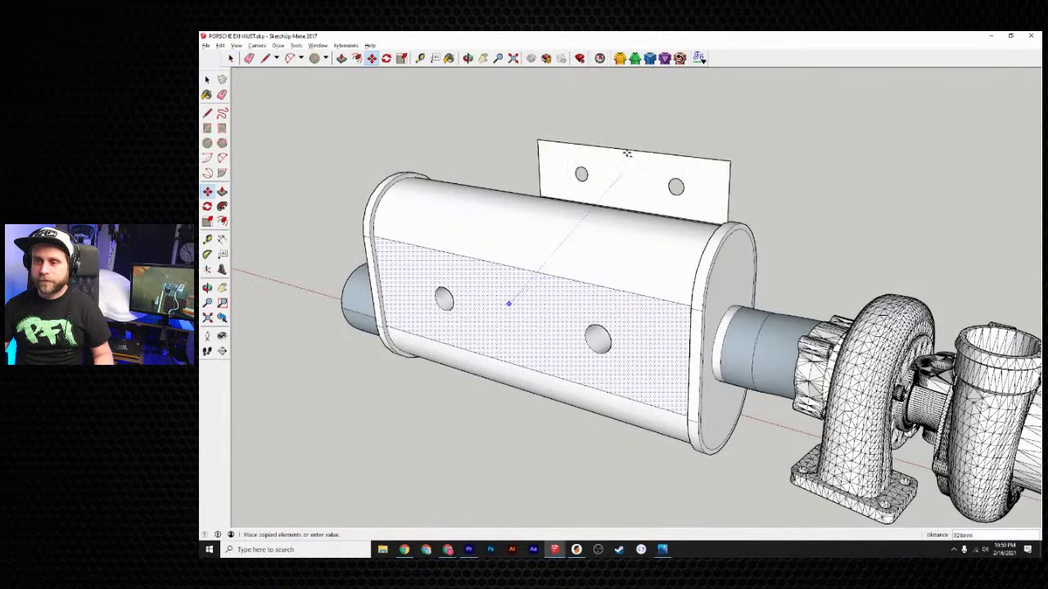
left_click(630, 119)
middle_click_drag(741, 202, 426, 368)
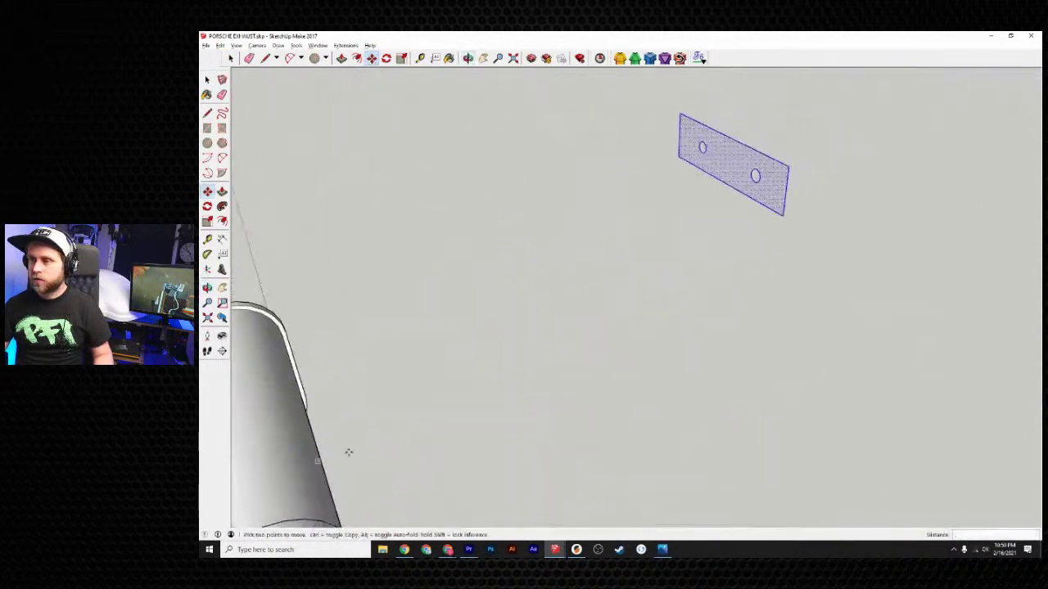
middle_click_drag(724, 174, 760, 171)
- Extrude the copied two-hole face into a plate about 12 mm thick
left_click(341, 60)
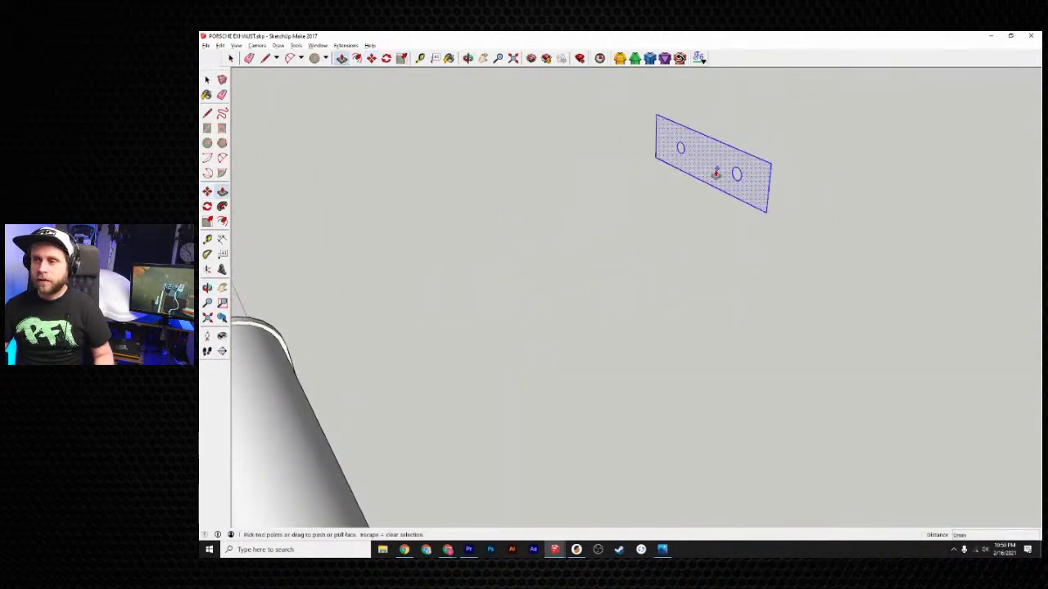
left_click(718, 173)
left_click(712, 176)
middle_click_drag(648, 238, 665, 243)
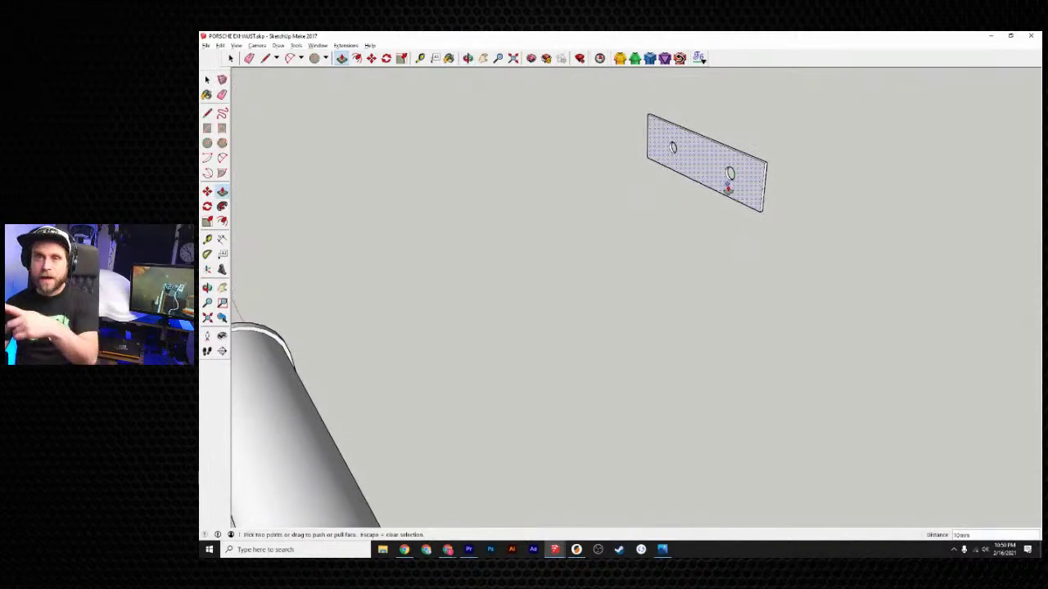
- Select the separate two-hole plate beside the exhaust and delete it
middle_click_drag(715, 191, 605, 294)
left_click(231, 58)
left_click_drag(819, 202, 986, 409)
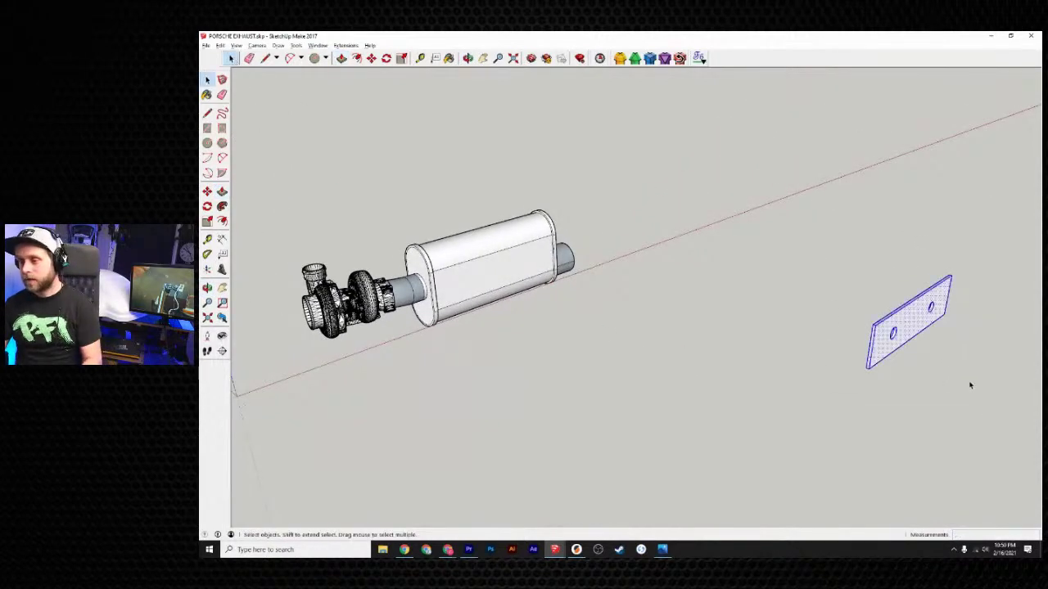
key("Delete")
- Examine the exhaust assembly from several angles, including the muffler's side holes and the turbo's mounting flange
middle_click_drag(968, 381, 683, 373)
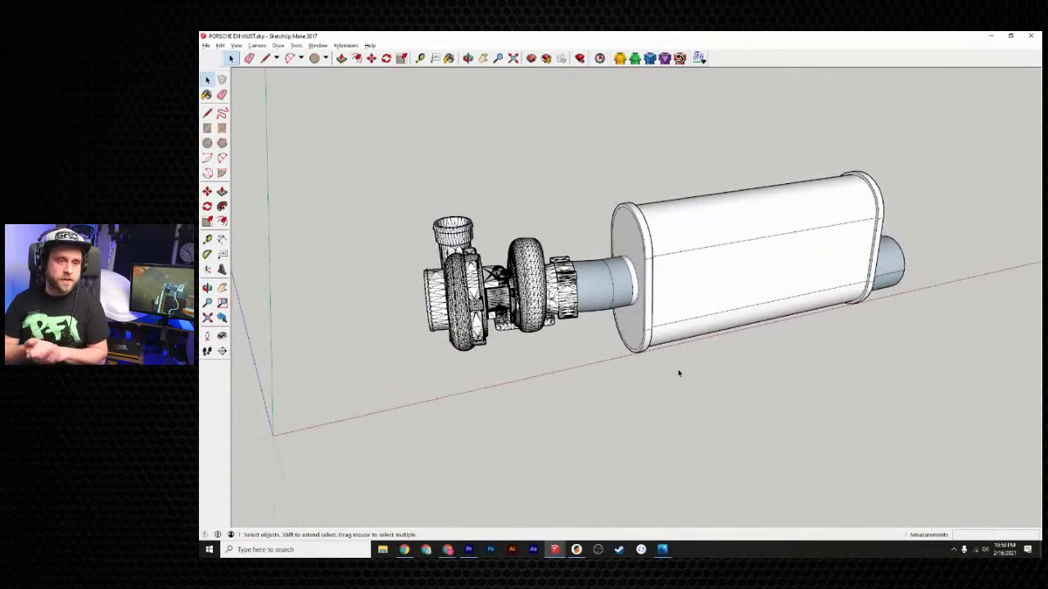
mouse_move(639, 367)
middle_mouse_down()
mouse_move(669, 402)
mouse_move(680, 393)
mouse_move(662, 394)
middle_mouse_up()
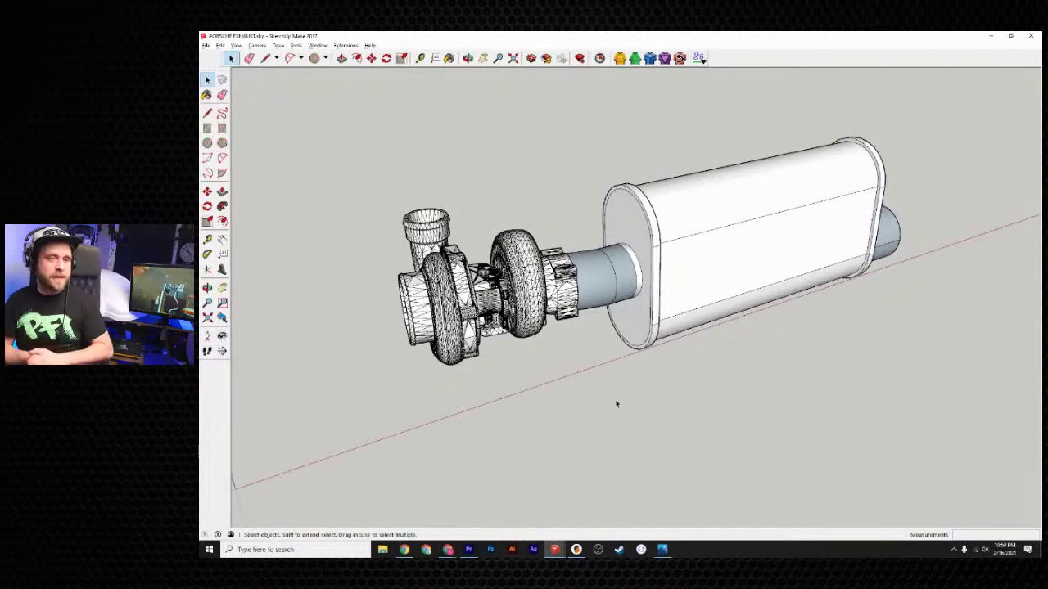
middle_click_drag(603, 310, 921, 342)
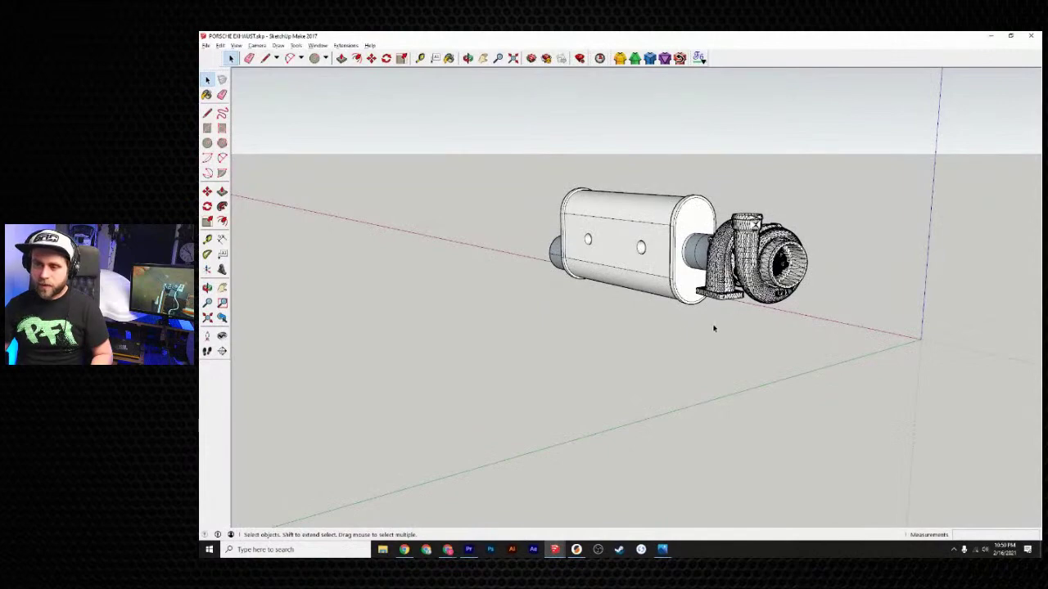
middle_click_drag(722, 306, 792, 194)
scroll(771, 278, "up", 6)
middle_click_drag(488, 270, 250, 363)
scroll(700, 322, "up", 4)
middle_click_drag(700, 321, 662, 332)
scroll(708, 311, "up", 3)
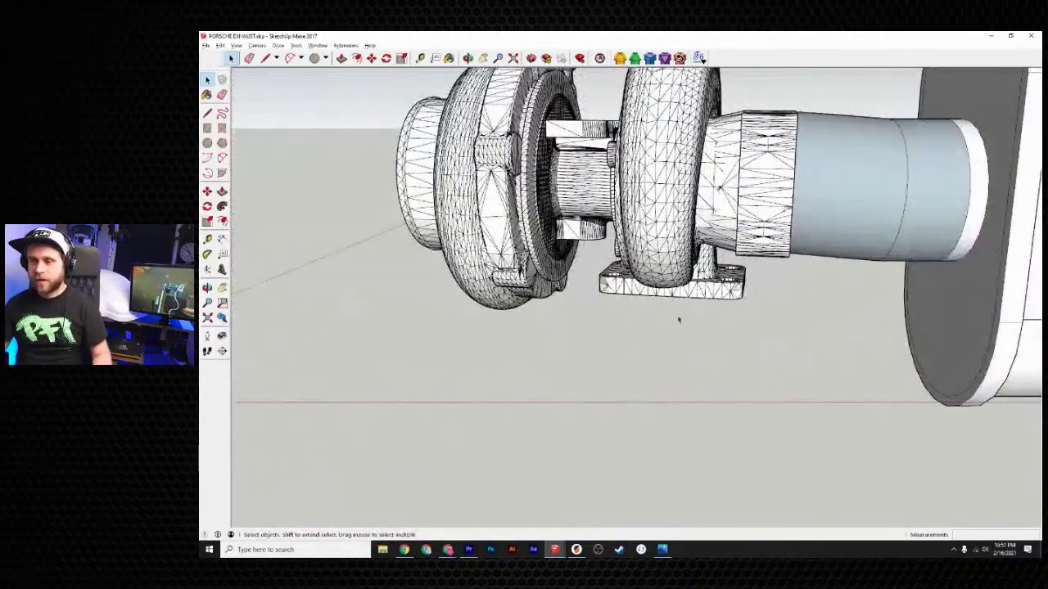
scroll(654, 309, "down", 5)
middle_click_drag(692, 315, 645, 343)
scroll(442, 297, "down", 4)
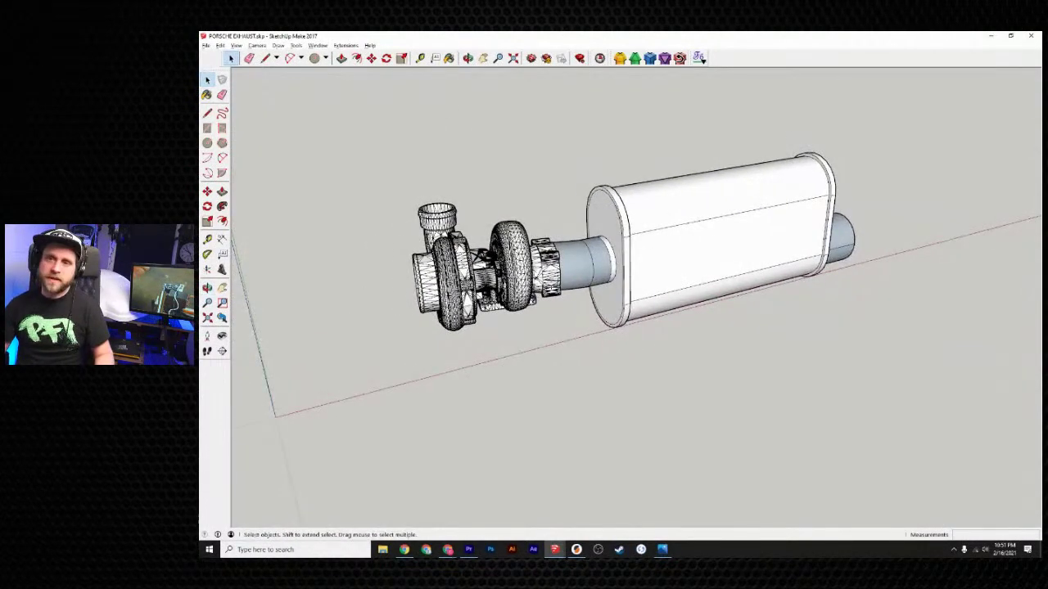
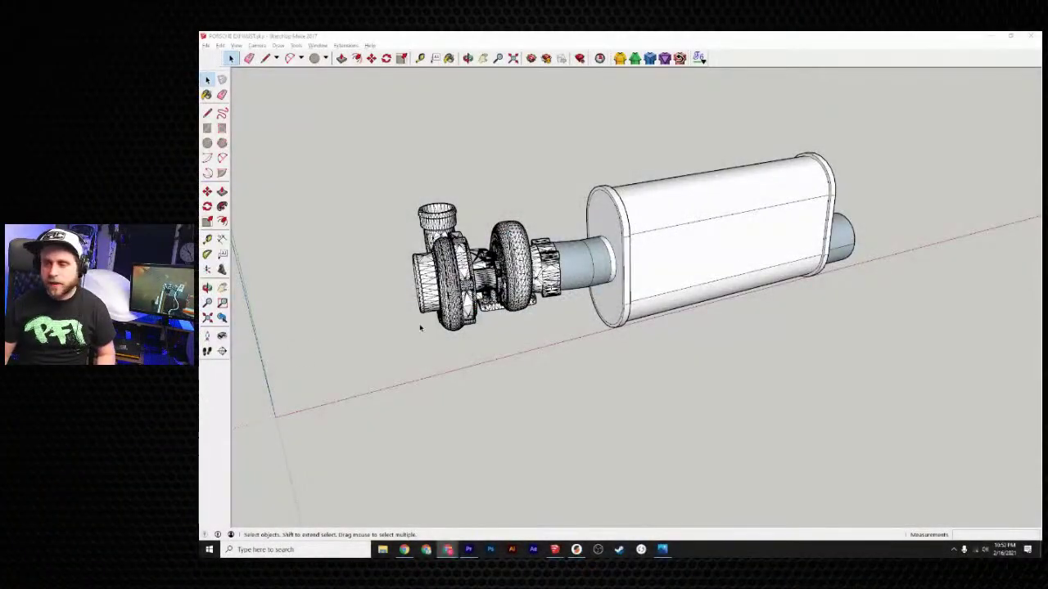
middle_click_drag(420, 327, 690, 307)
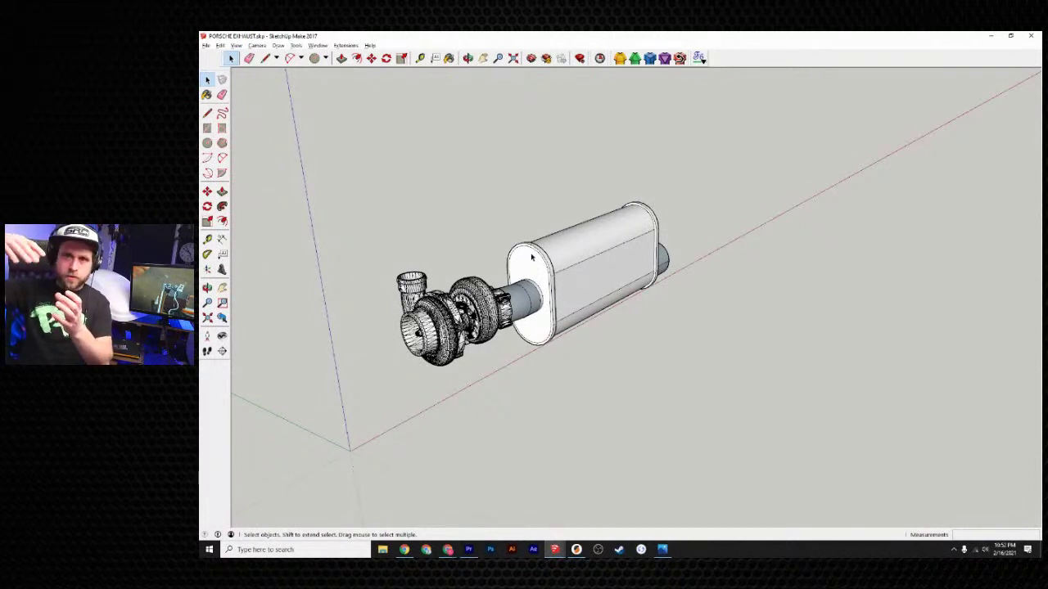
- Draw a line from the edge of the muffler's outlet pipe end face to the face's centre
middle_click_drag(624, 325, 320, 222)
scroll(615, 332, "up", 4)
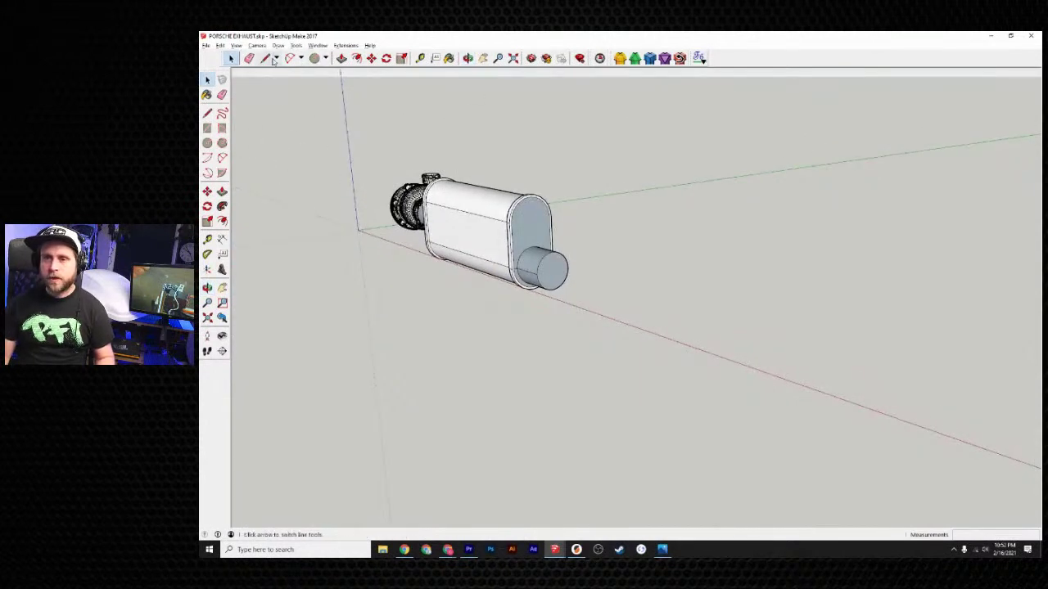
left_click(324, 59)
left_click(327, 73)
scroll(548, 272, "up", 5)
left_click(265, 58)
left_click(528, 264)
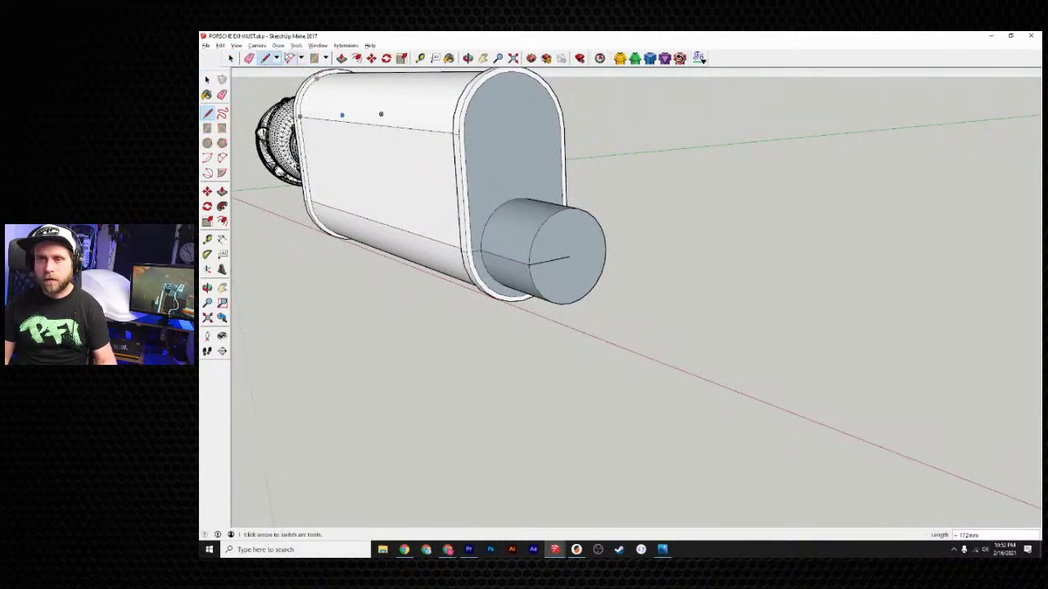
- Draw a horizontal rectangle with a 154 mm side, starting at the centre of the outlet pipe's end face
left_click(313, 58)
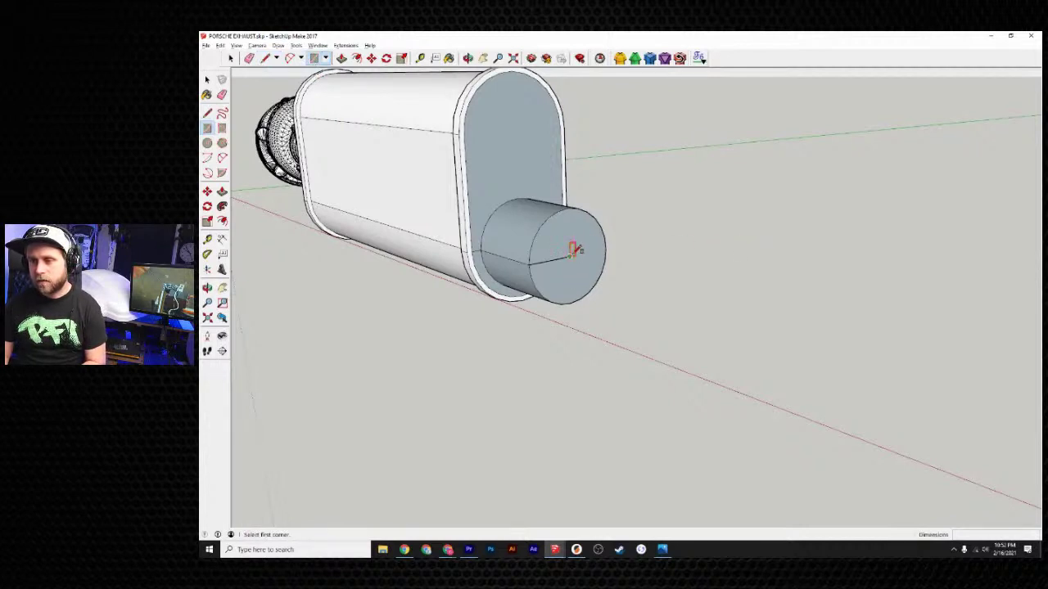
left_click(569, 258)
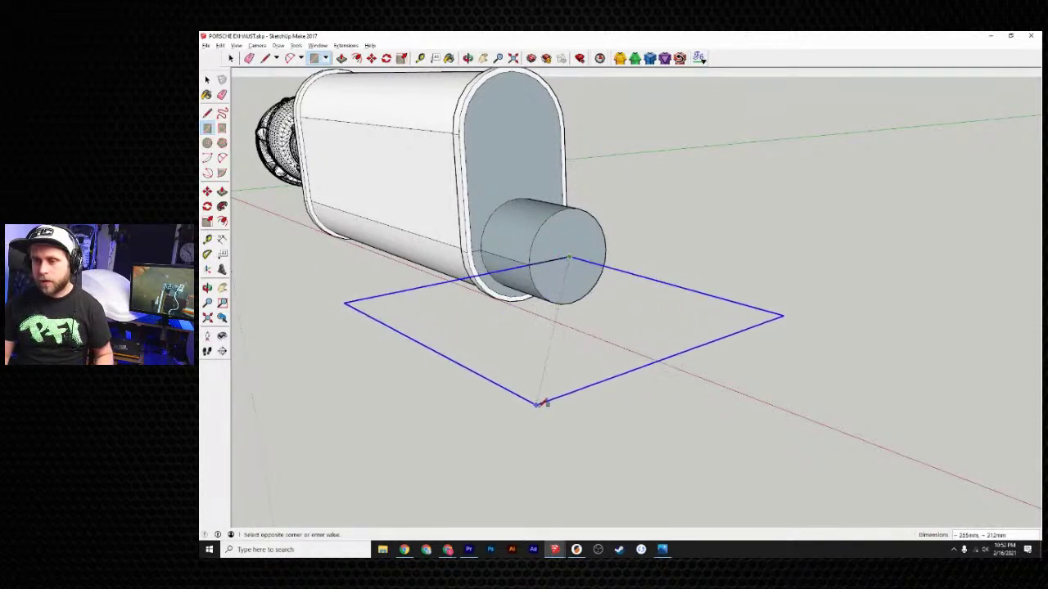
middle_click_drag(552, 351, 655, 378)
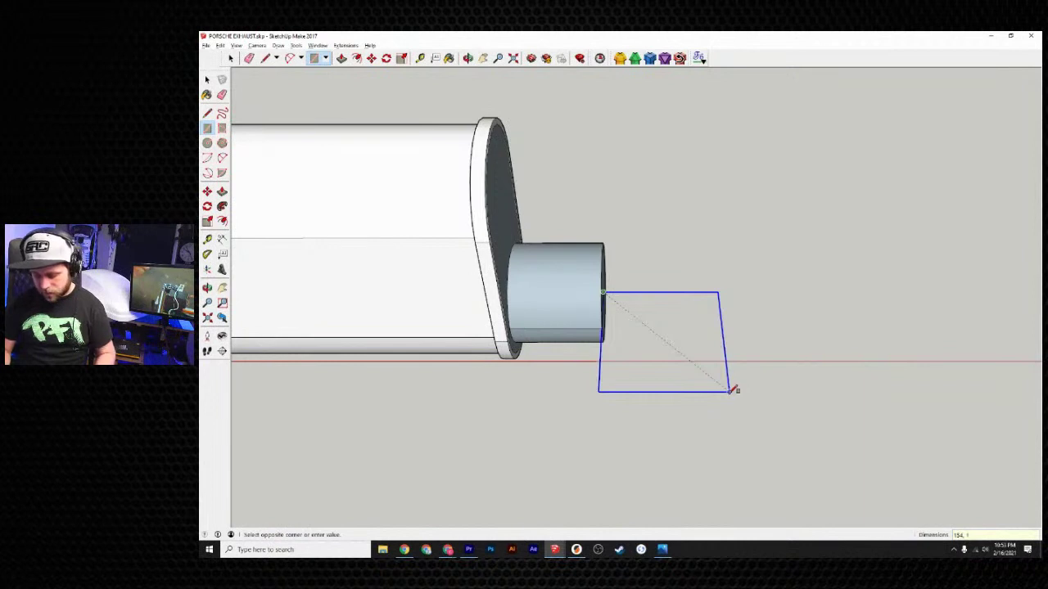
left_click(727, 381)
middle_click_drag(790, 334, 728, 391)
- Draw a quarter pie on the rectangle, curving from the outlet pipe's centre to the diagonally opposite corner
left_click(300, 58)
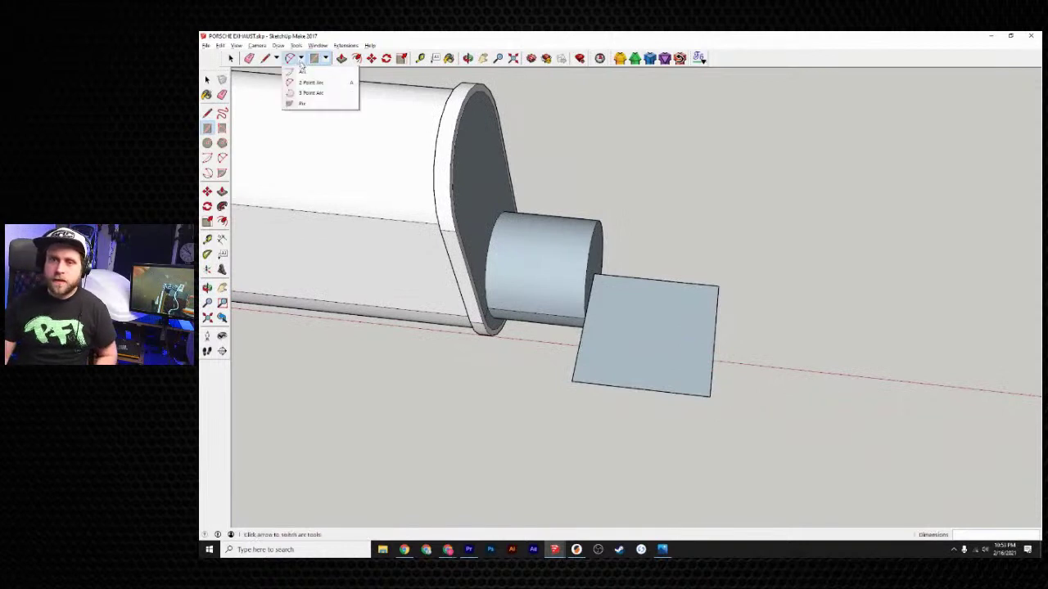
left_click(303, 105)
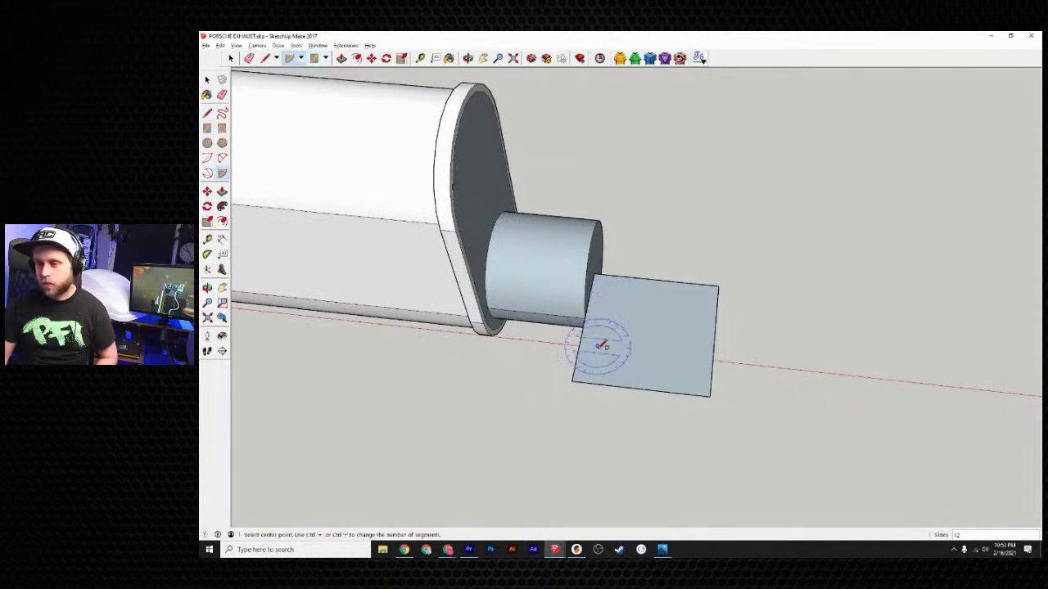
left_click(572, 380)
left_click(595, 275)
left_click(711, 394)
- Erase the straight edges of the rectangle and pie, leaving only the quarter arc at the outlet pipe's centre
left_click(249, 59)
left_click_drag(703, 285, 734, 309)
left_click_drag(575, 361, 643, 407)
mouse_move(673, 418)
middle_mouse_down()
mouse_move(477, 339)
mouse_move(502, 317)
middle_mouse_up()
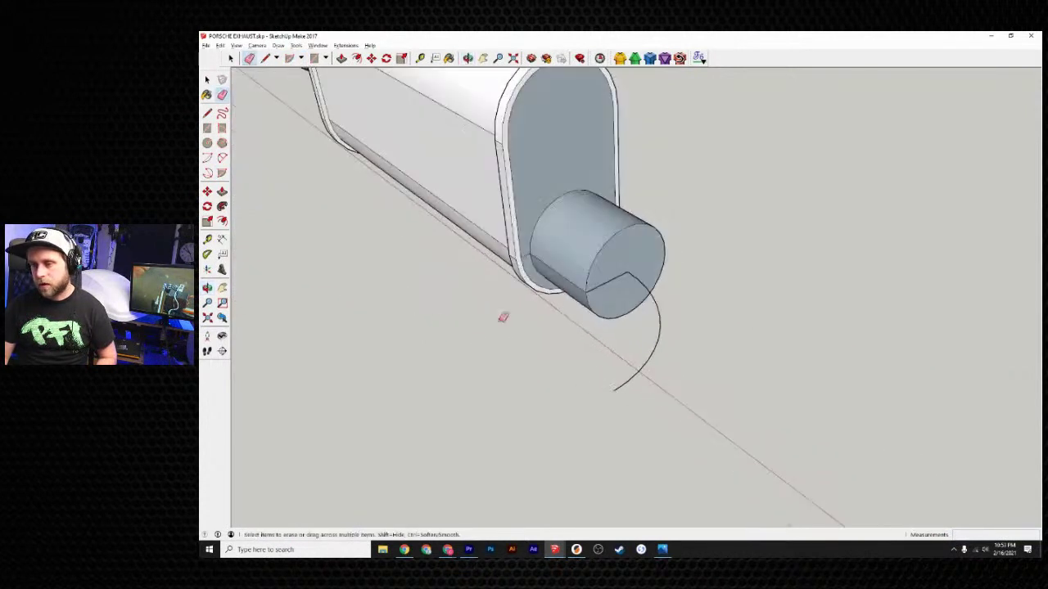
mouse_move(629, 308)
middle_mouse_down()
mouse_move(611, 368)
mouse_move(260, 195)
middle_mouse_up()
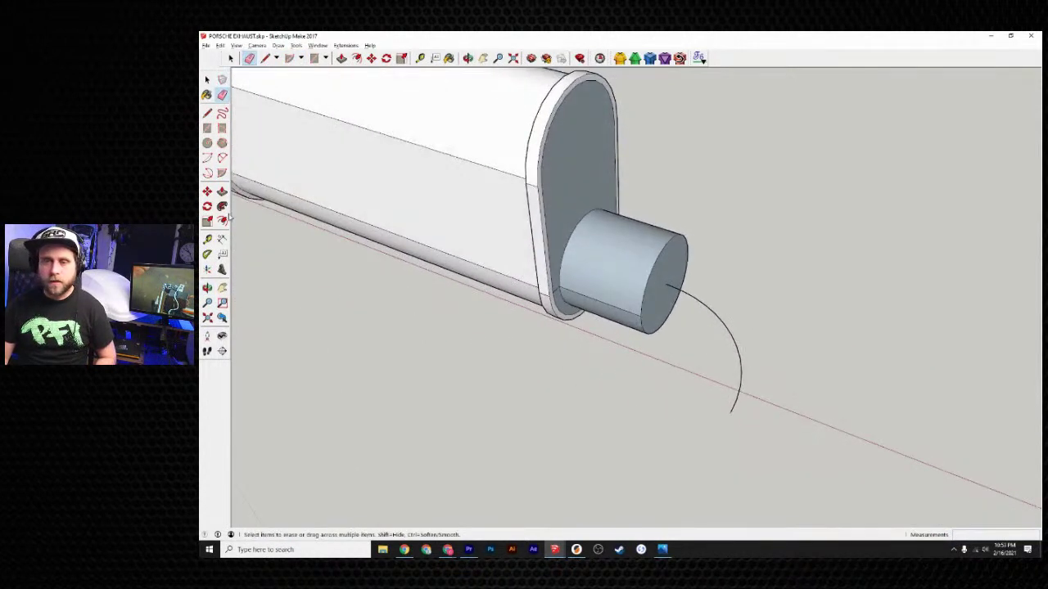
- Try to sweep the outlet pipe's solid end face along the quarter arc with Follow Me
left_click(221, 207)
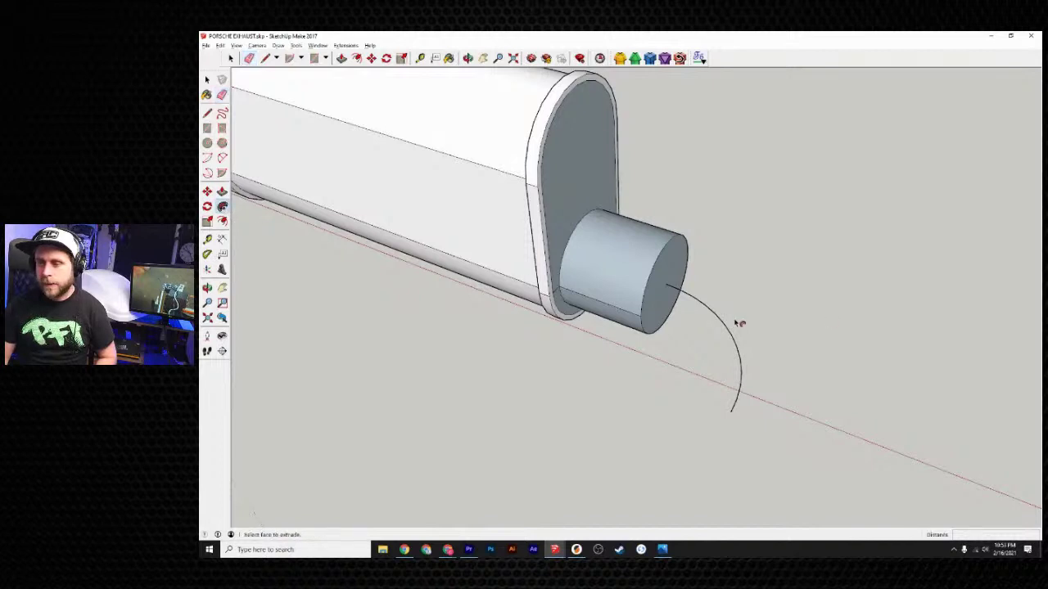
key("space")
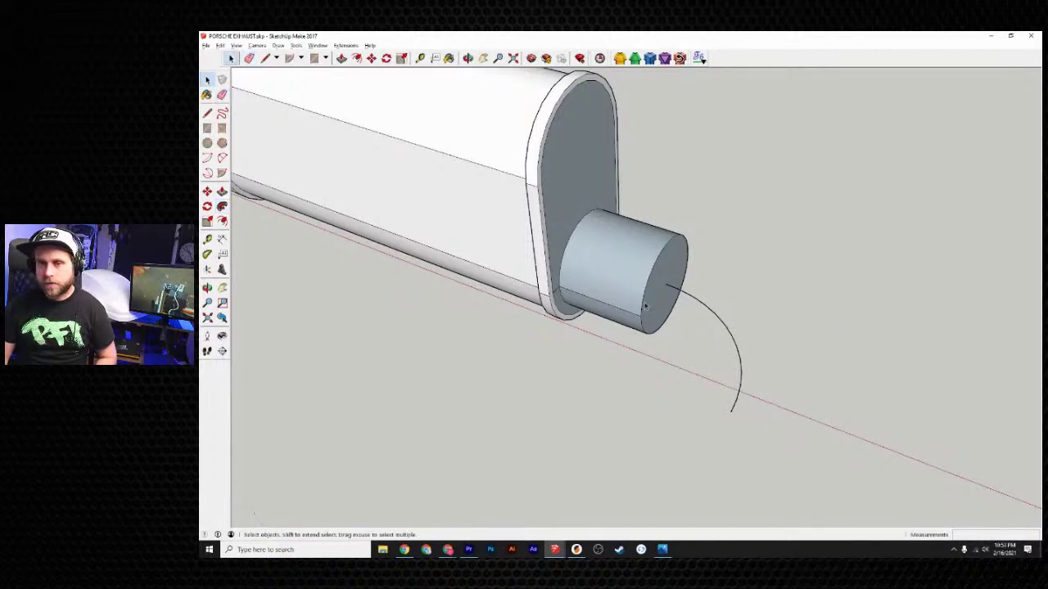
left_click(222, 207)
left_click(653, 293)
scroll(555, 319, "down", 2)
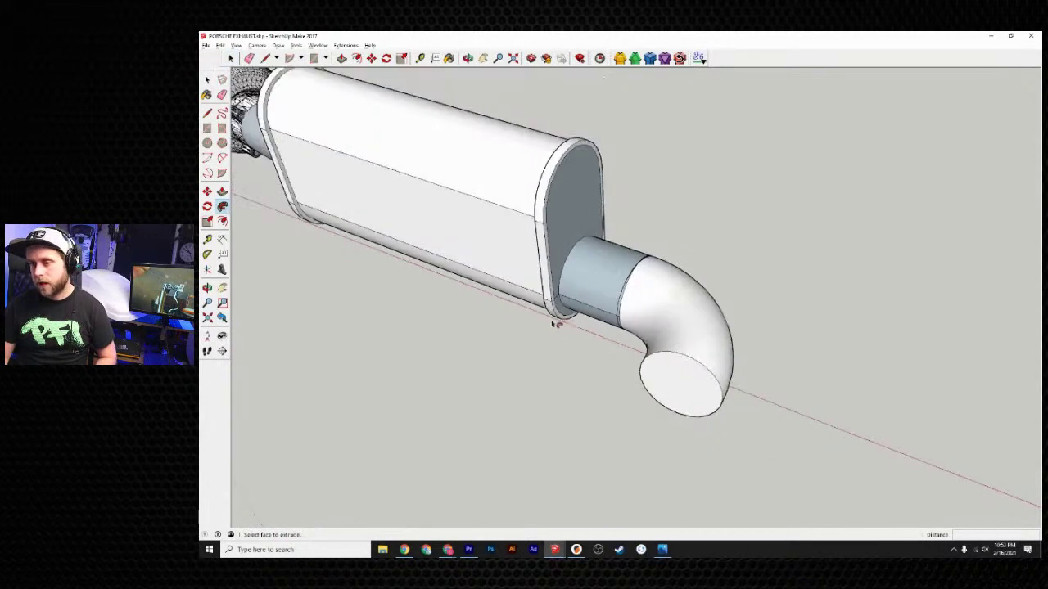
middle_click_drag(555, 322, 658, 344)
scroll(597, 360, "down", 5)
middle_click_drag(587, 371, 597, 418)
scroll(635, 360, "up", 8)
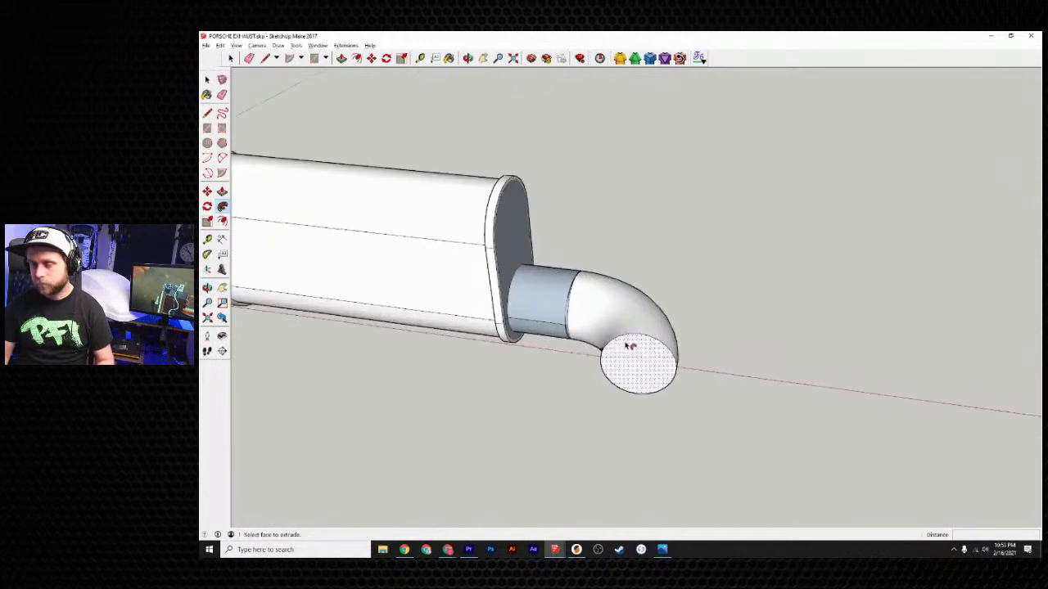
middle_click_drag(643, 363, 627, 335)
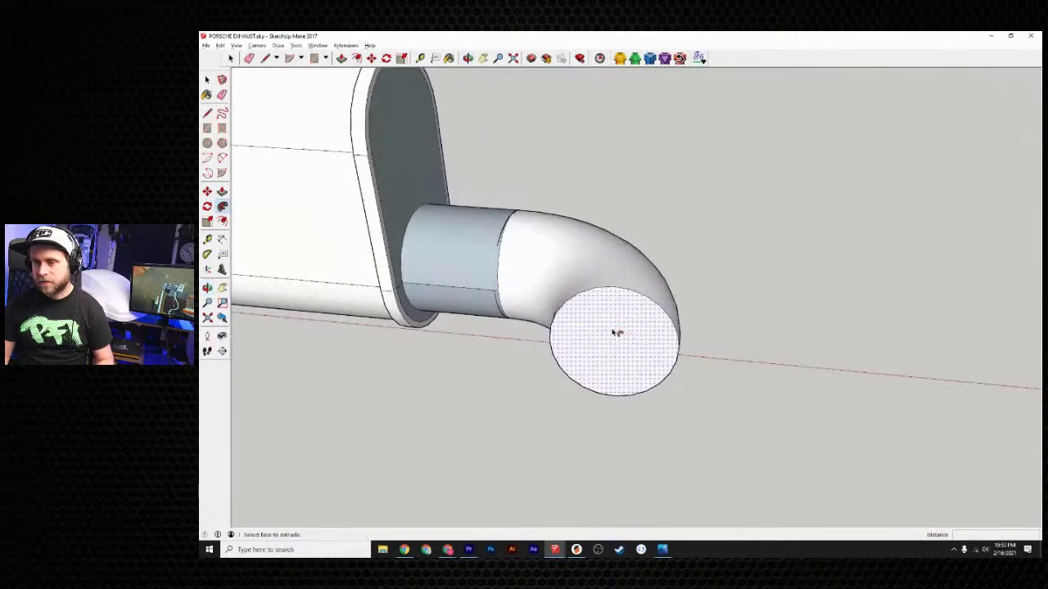
- Undo the solid sweep and draw a concentric inner circle of about 62 mm radius on the outlet pipe's end face
scroll(538, 265, "up", 5)
middle_click_drag(450, 288, 363, 246)
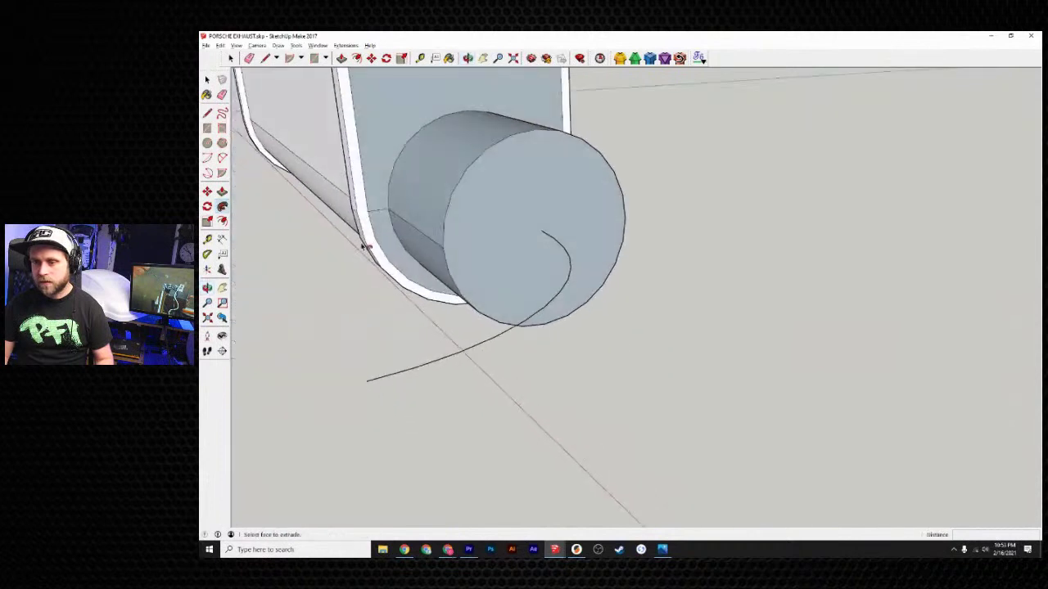
left_click(327, 59)
left_click(332, 95)
left_click(541, 231)
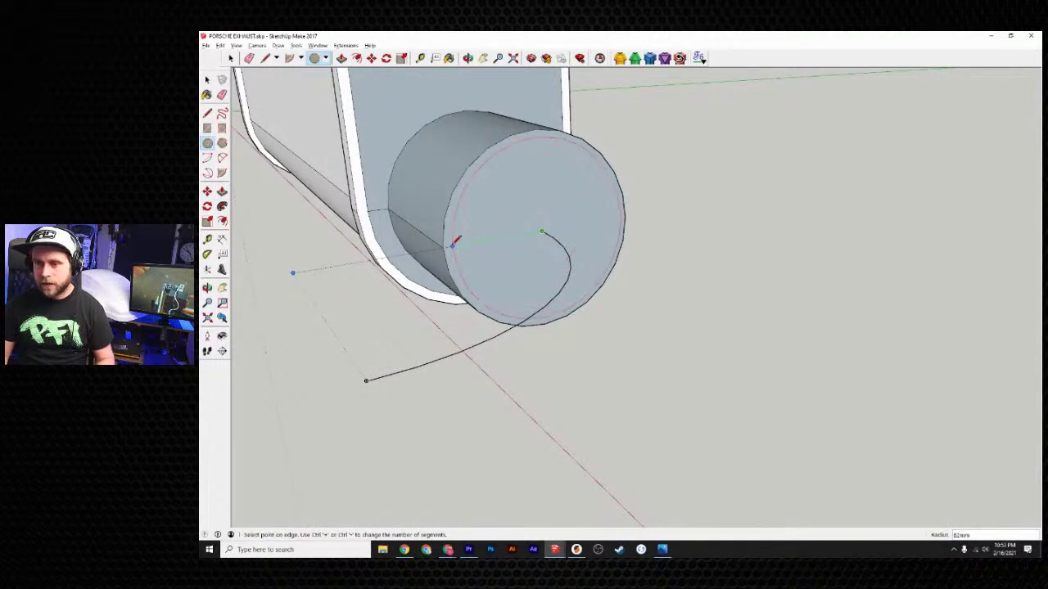
- Sweep the thin ring on the outlet pipe's end face along the quarter arc with Follow Me to form a hollow elbow
middle_click_drag(311, 207, 429, 227)
left_click(231, 59)
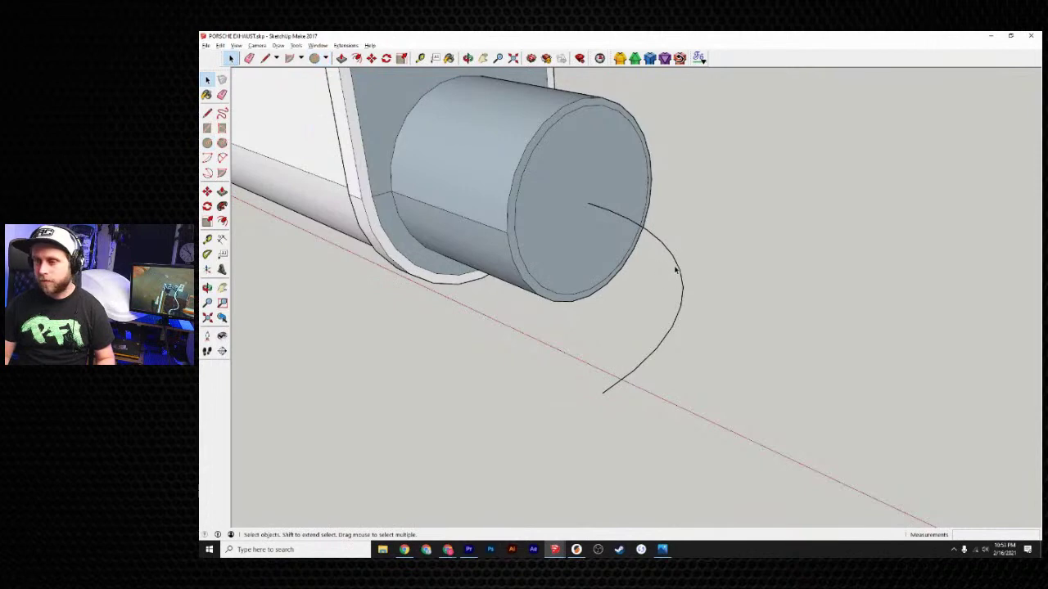
left_click(221, 206)
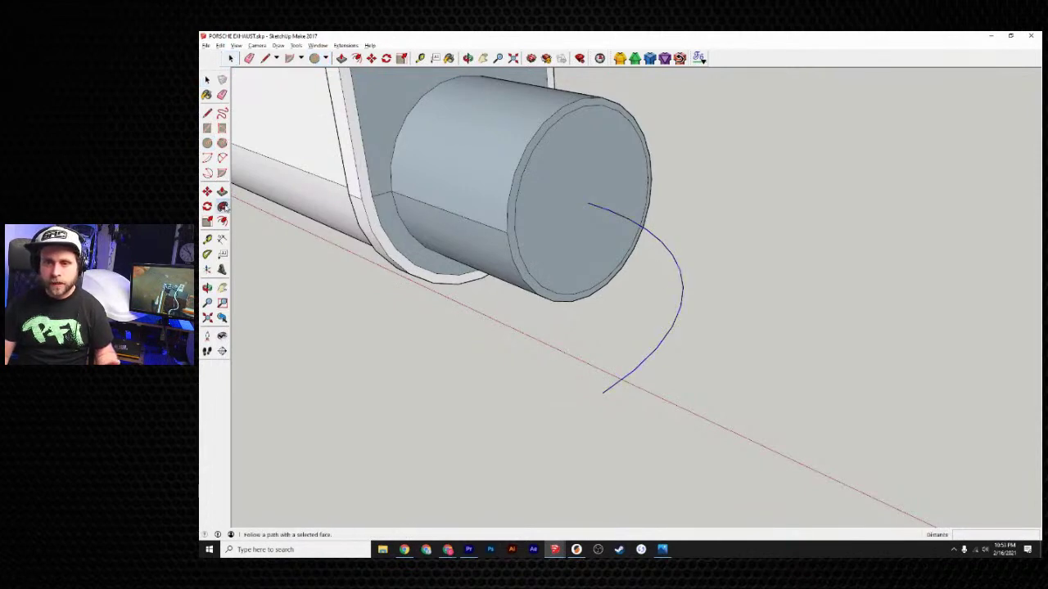
left_click(516, 188)
middle_click_drag(439, 290, 524, 270)
- Examine the complete exhaust assembly with its curved outlet from several angles
left_click(248, 59)
scroll(511, 288, "down", 4)
mouse_move(511, 290)
middle_mouse_down()
mouse_move(597, 370)
mouse_move(813, 265)
mouse_move(539, 319)
mouse_move(463, 314)
mouse_move(714, 334)
mouse_move(797, 365)
mouse_move(717, 356)
mouse_move(856, 262)
mouse_move(652, 309)
middle_mouse_up()
scroll(463, 314, "down", 3)
mouse_move(636, 316)
middle_mouse_down()
mouse_move(362, 316)
mouse_move(447, 344)
mouse_move(566, 327)
mouse_move(421, 271)
mouse_move(342, 187)
mouse_move(393, 213)
mouse_move(332, 164)
mouse_move(589, 248)
mouse_move(573, 295)
middle_mouse_up()
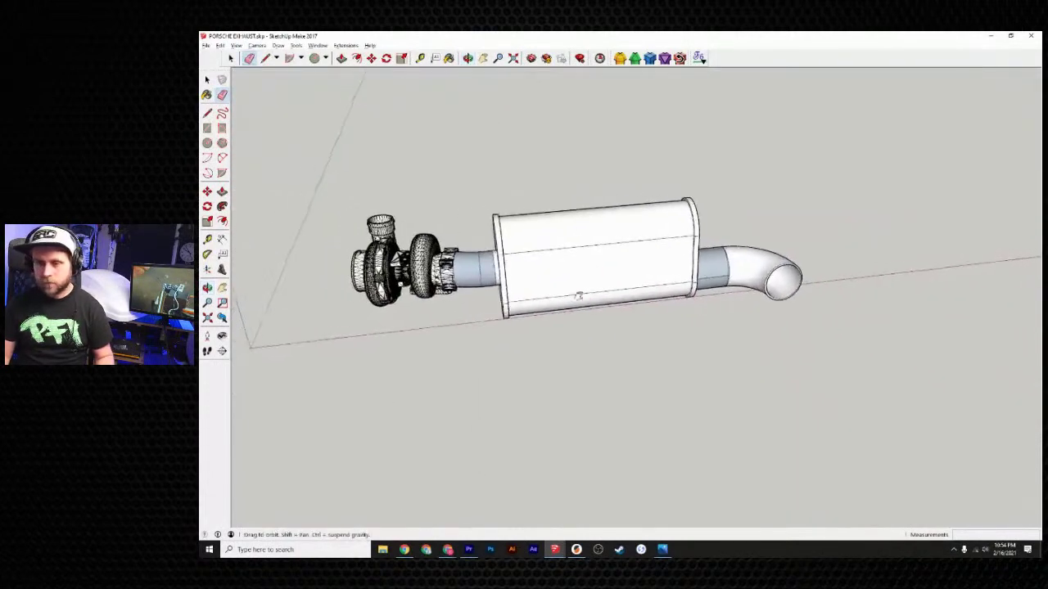
mouse_move(776, 319)
middle_mouse_down()
mouse_move(844, 269)
mouse_move(504, 330)
mouse_move(671, 320)
mouse_move(695, 304)
mouse_move(747, 315)
mouse_move(666, 327)
mouse_move(708, 350)
mouse_move(613, 362)
mouse_move(392, 353)
mouse_move(439, 290)
mouse_move(474, 277)
mouse_move(573, 322)
mouse_move(706, 358)
mouse_move(762, 341)
mouse_move(744, 354)
mouse_move(873, 300)
mouse_move(788, 334)
mouse_move(649, 348)
middle_mouse_up()
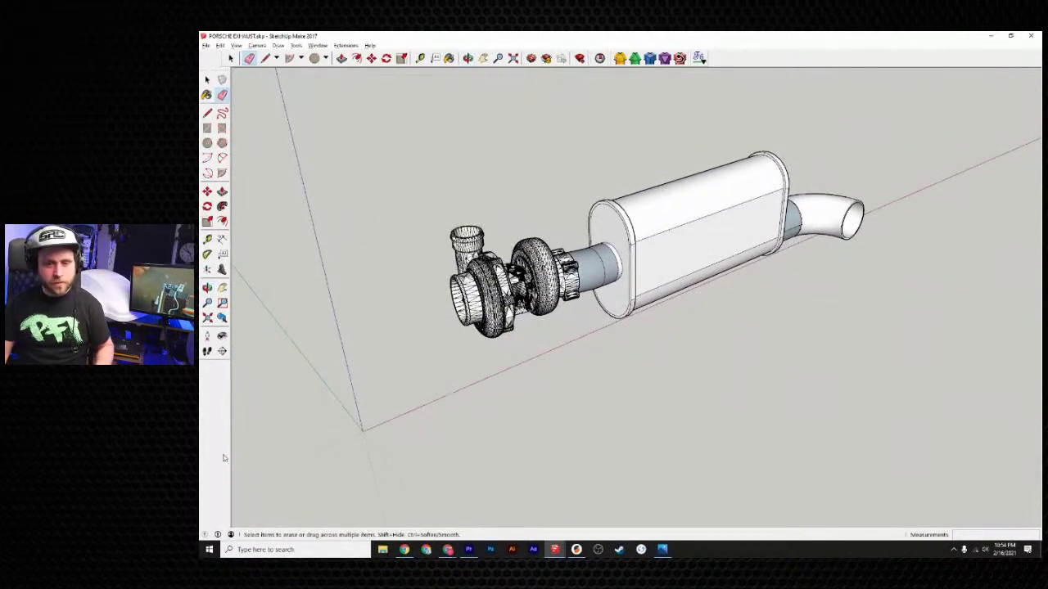